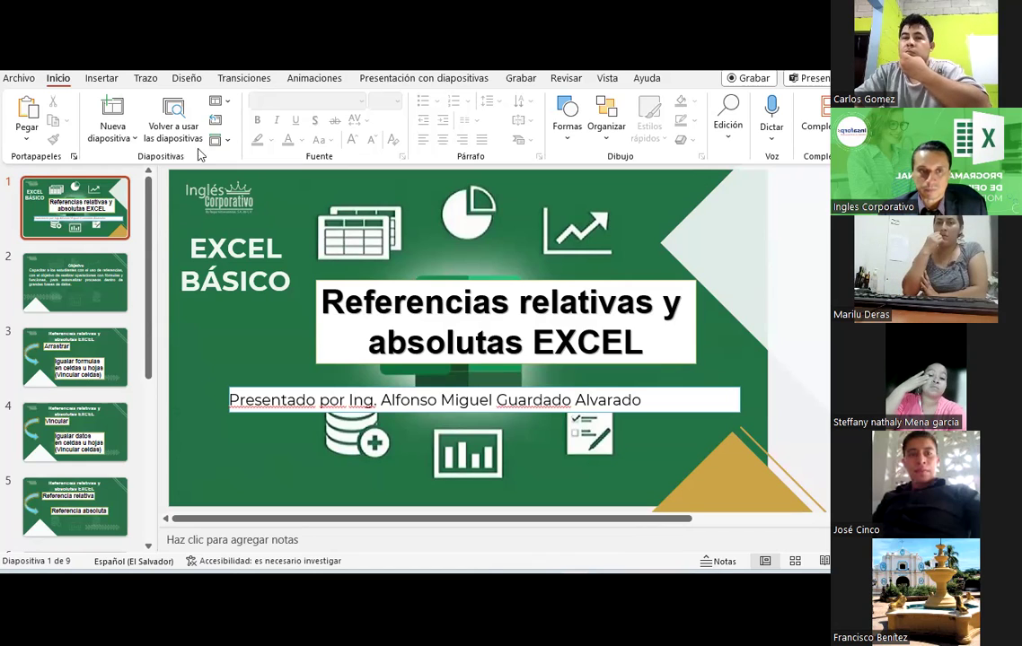
Step: Open slide 3, the Arrastrar slide about copying formulas across cells or sheets
left_click(87, 348)
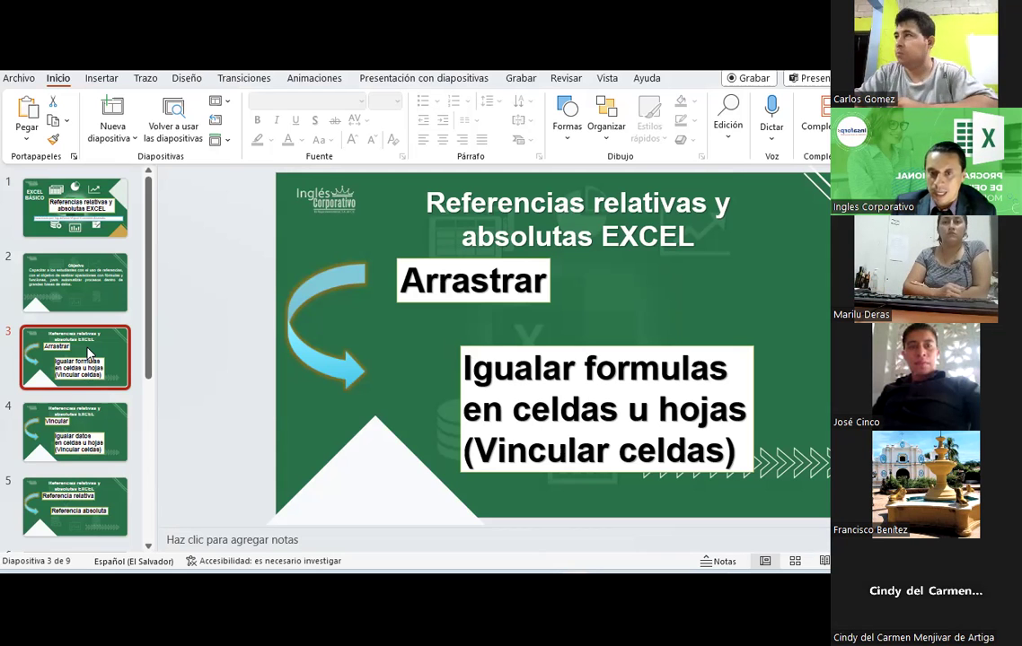
Step: Compare the Arrastrar slide with the following Vincular slide
key("Down")
key("Up")
left_click(99, 405)
left_click(103, 366)
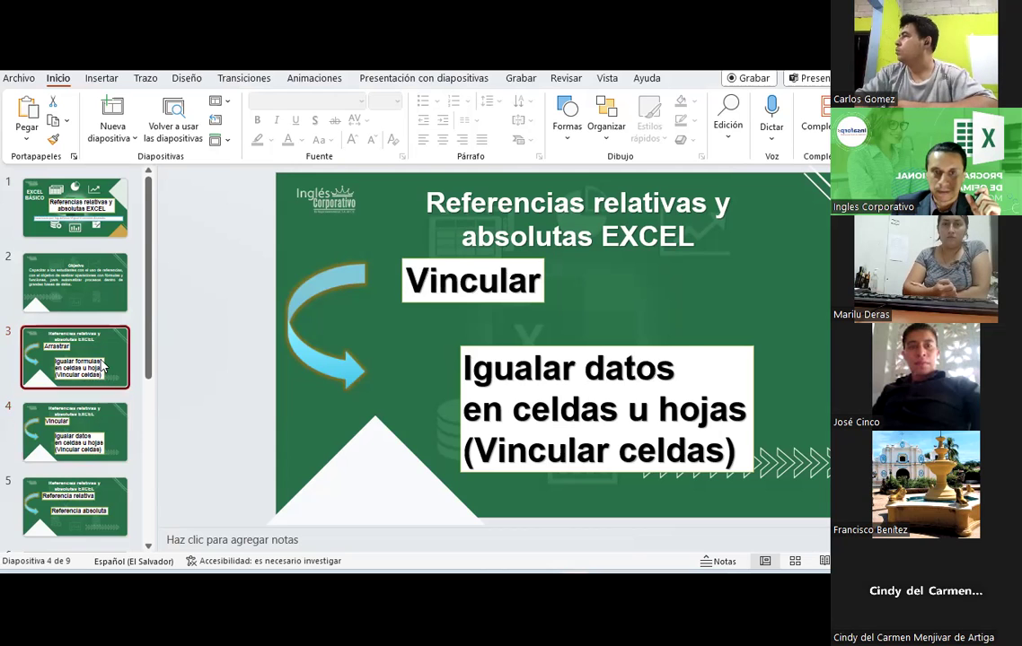
left_click(110, 438)
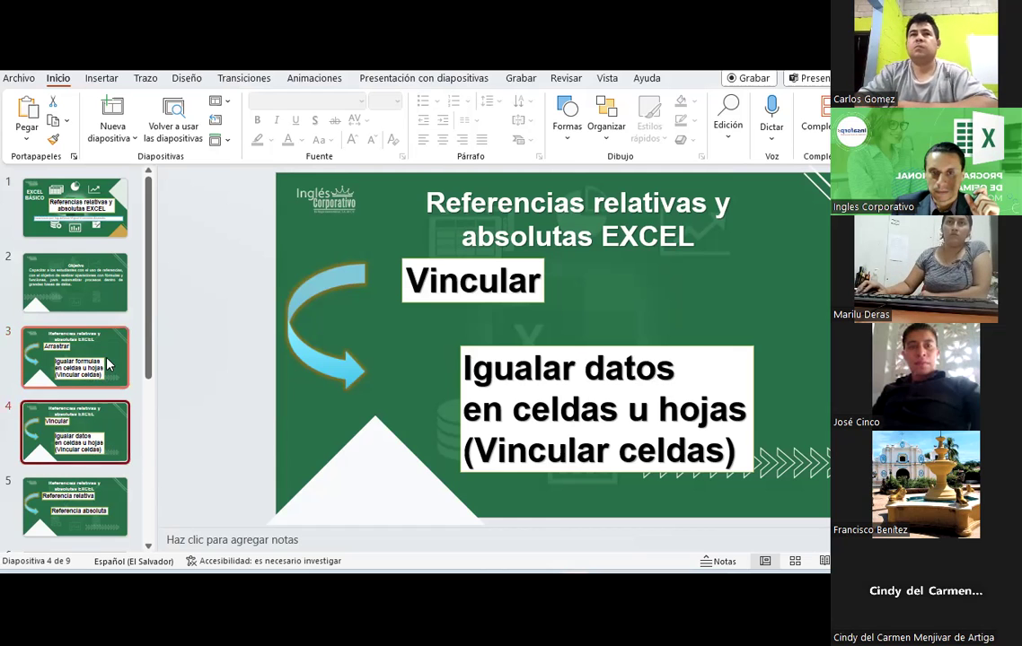
left_click(106, 363)
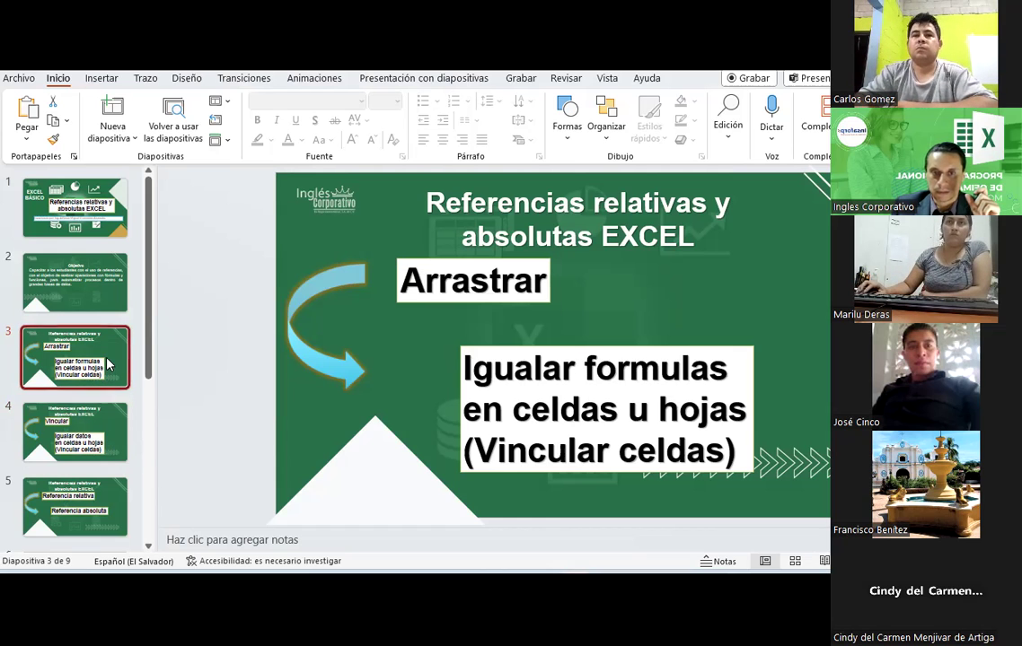
Step: Copy the Arrastrar text box onto the Vincular slide, placed right of Vincular
left_click(499, 261)
key("ctrl+c")
left_click(121, 423)
key("ctrl+v")
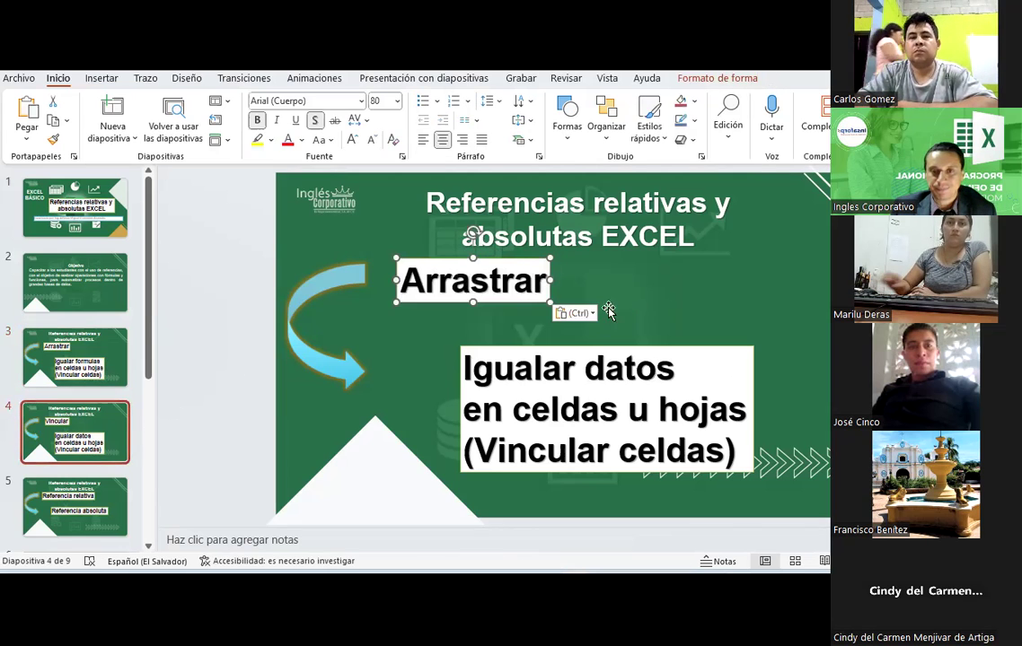
left_click_drag(514, 260, 716, 259)
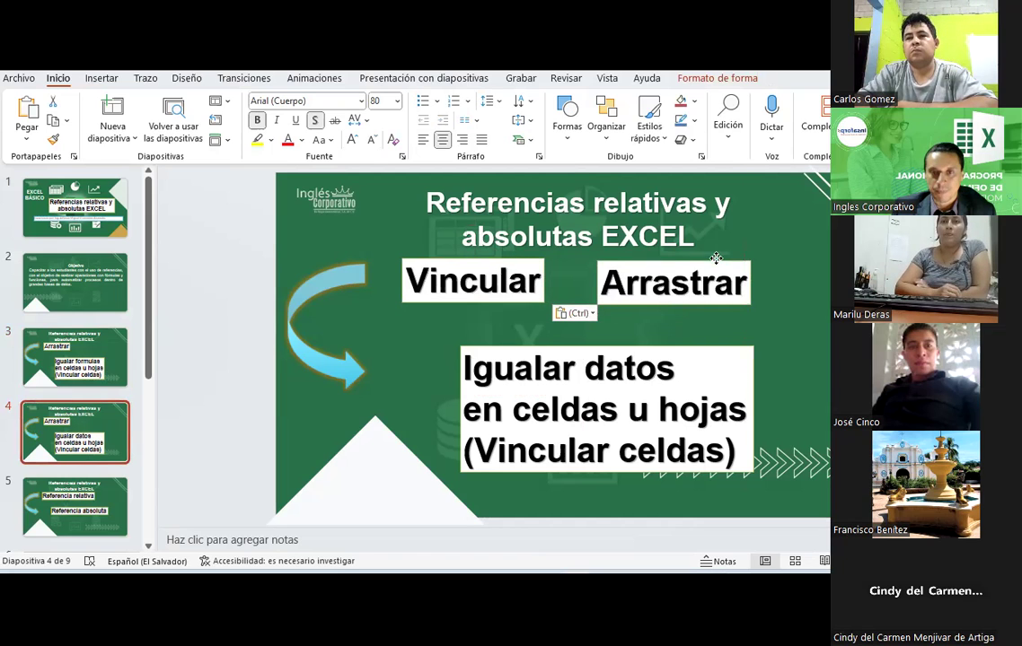
Step: Delete the now redundant Arrastrar slide and save the presentation
left_click(80, 342)
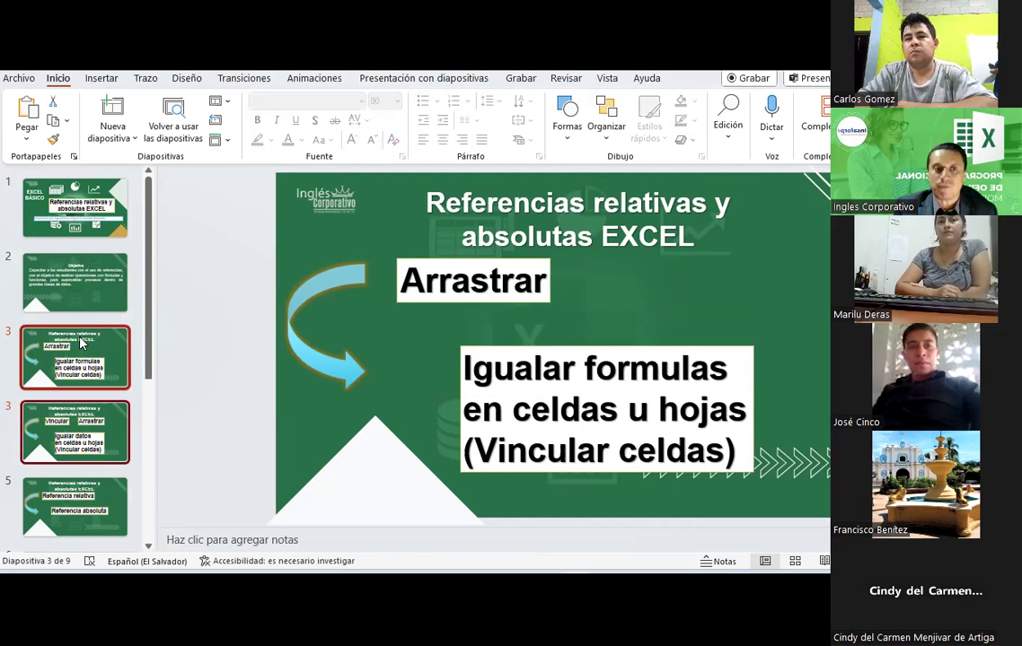
key("Delete")
key("ctrl+s")
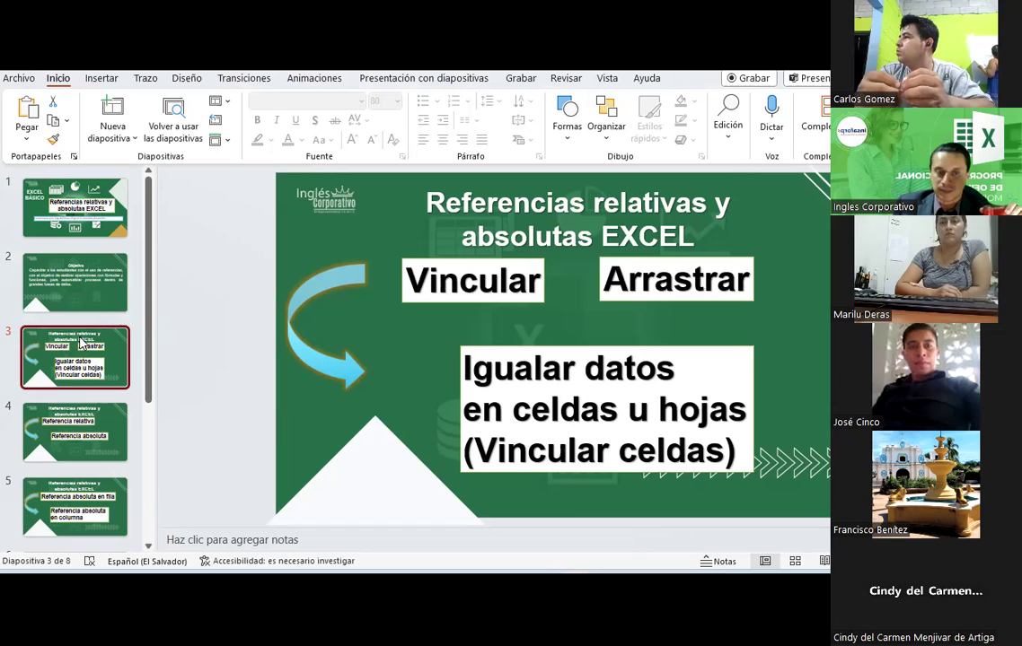
Step: Display slide 4, showing the 'Referencia relativa' and 'Referencia absoluta' labels
left_click(94, 404)
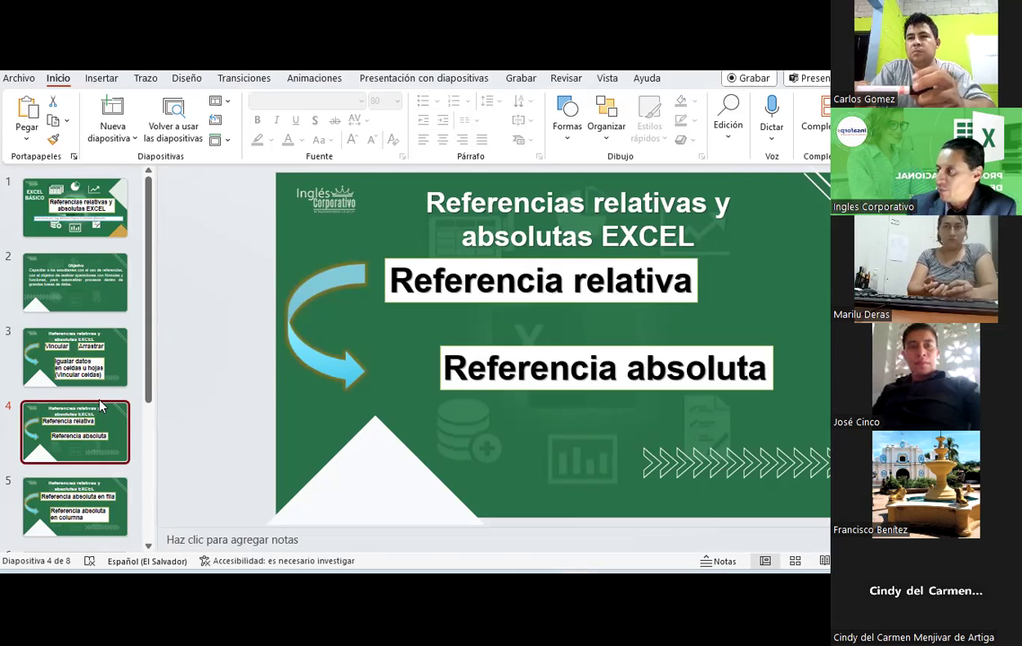
Step: On slide 5, move the 'Referencia absoluta en columna' label to the lower right
left_click(77, 495)
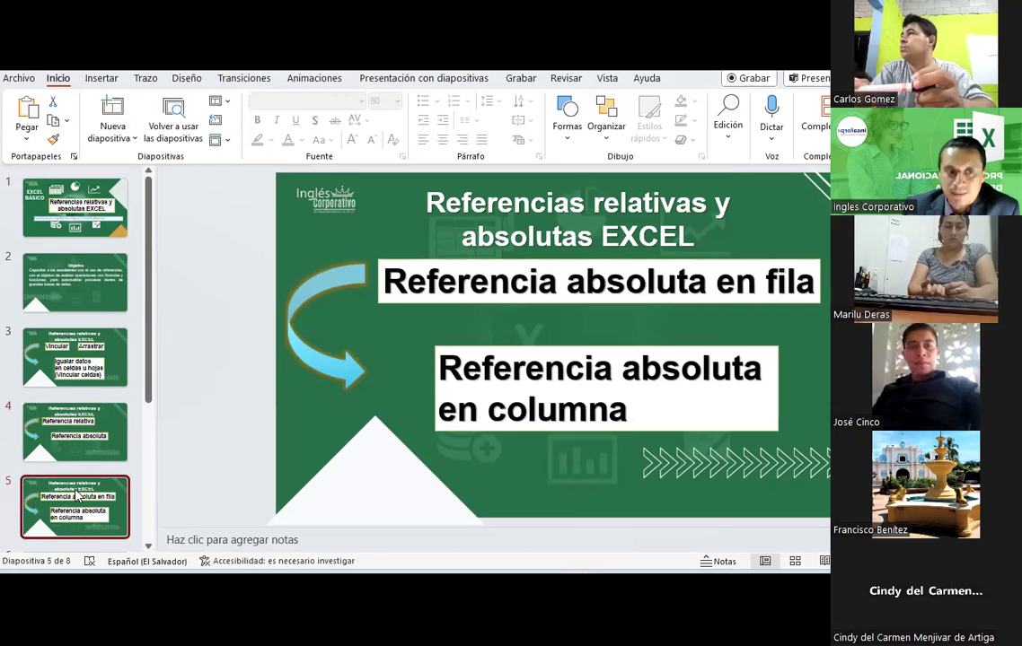
left_click(77, 426)
left_click(79, 489)
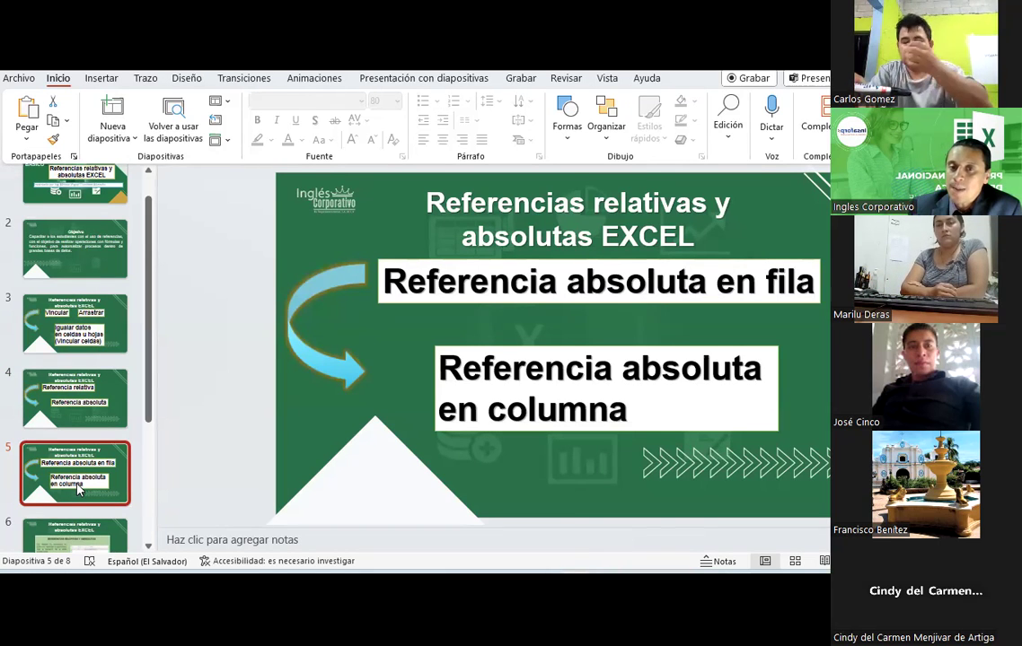
left_click(555, 349)
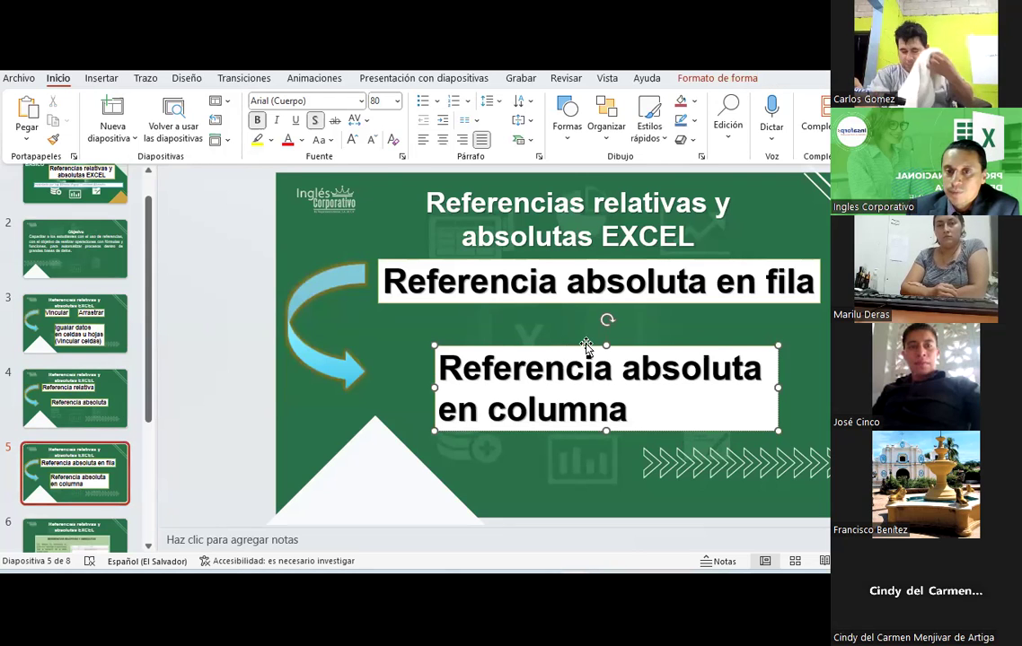
left_click_drag(585, 346, 671, 423)
left_click(525, 303)
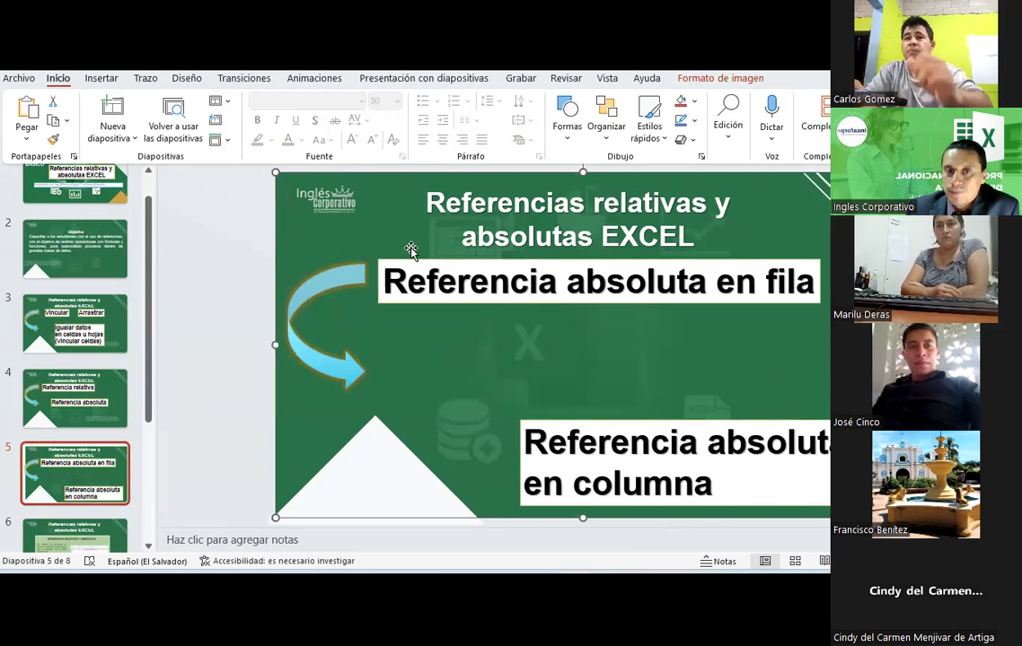
Step: Move the 'Referencia absoluta en fila' label and the curved arrow lower
left_click(451, 279)
left_click_drag(439, 257, 463, 339)
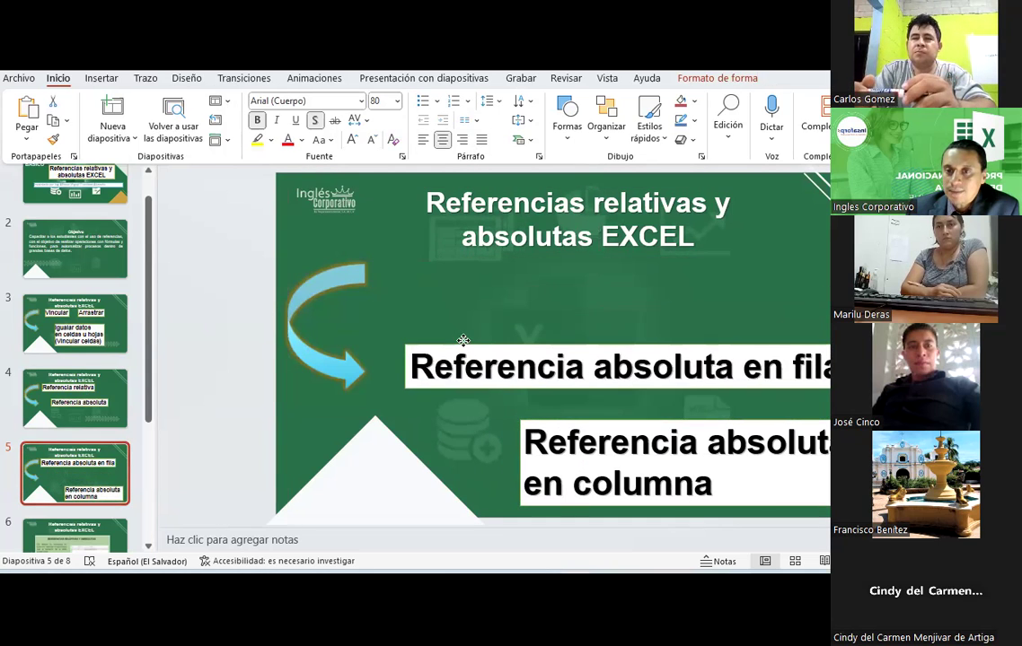
left_click(322, 286)
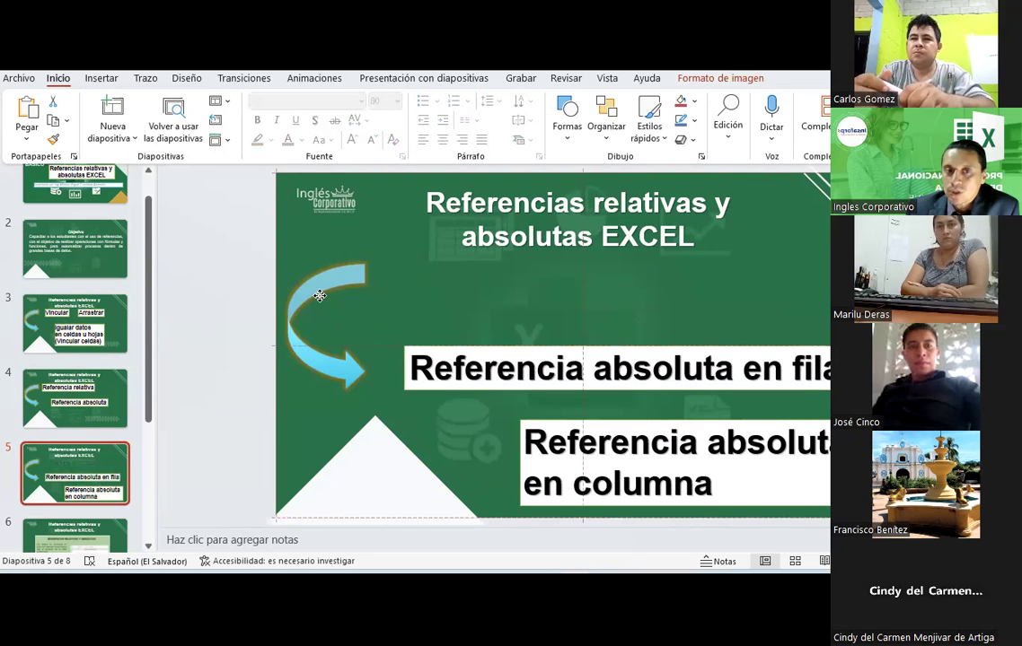
left_click_drag(320, 283, 349, 385)
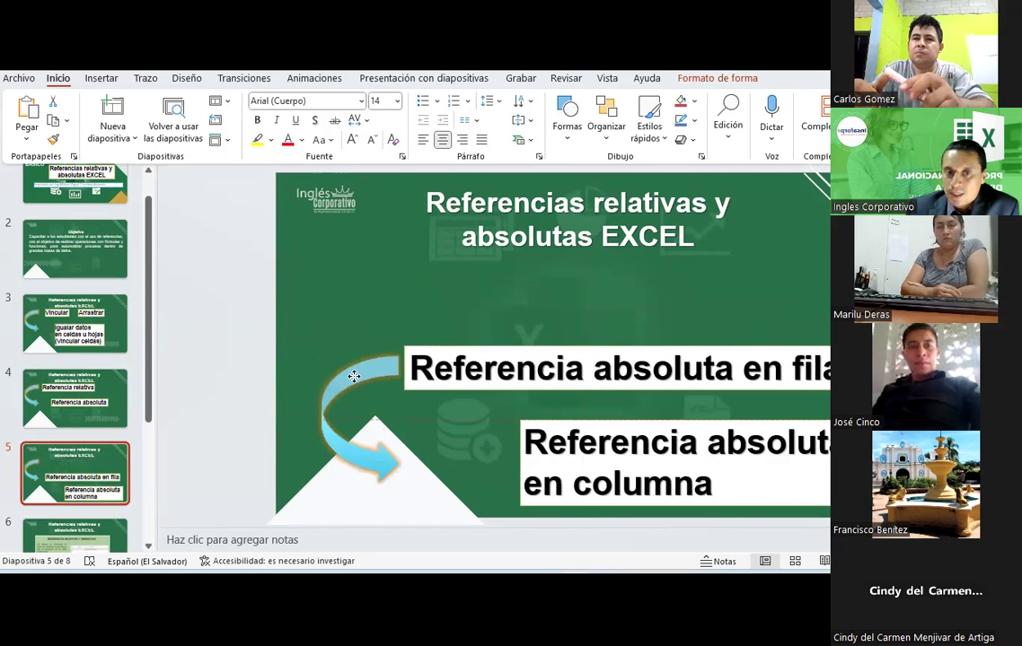
left_click(531, 343)
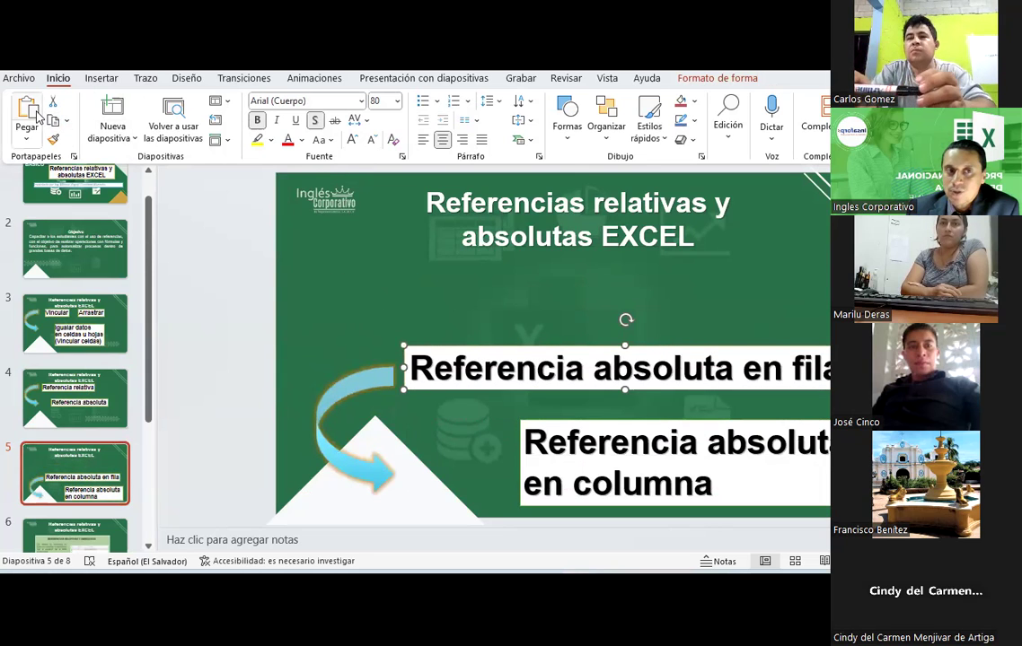
Step: Duplicate the row label above the original and retype it as 'Referencia de celda'
key("Right")
key("Down")
left_click_drag(563, 349, 528, 267)
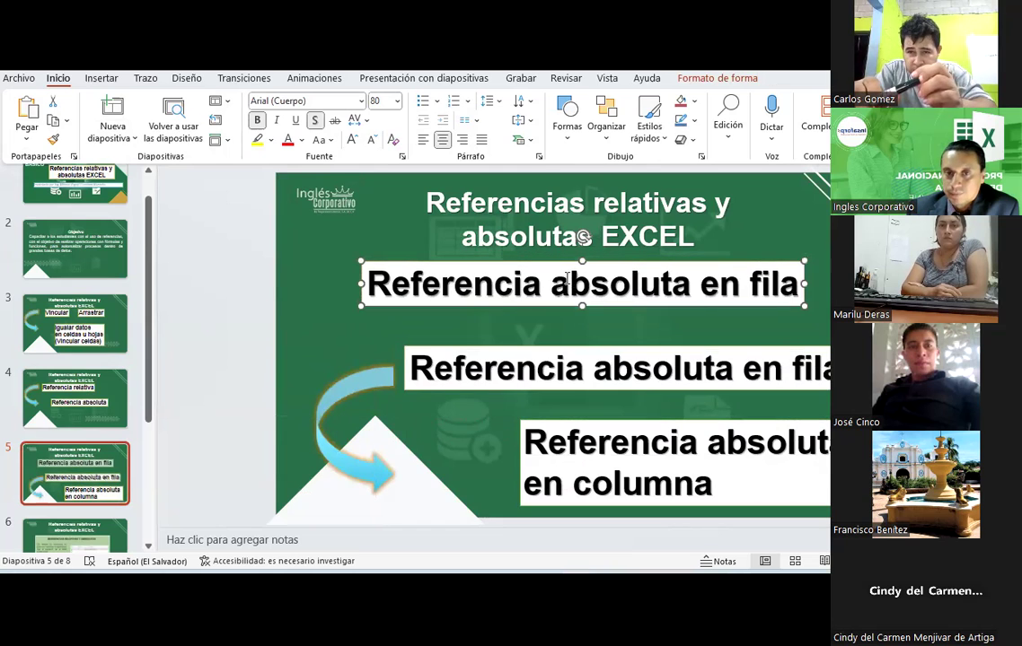
left_click_drag(550, 283, 799, 302)
type("de")
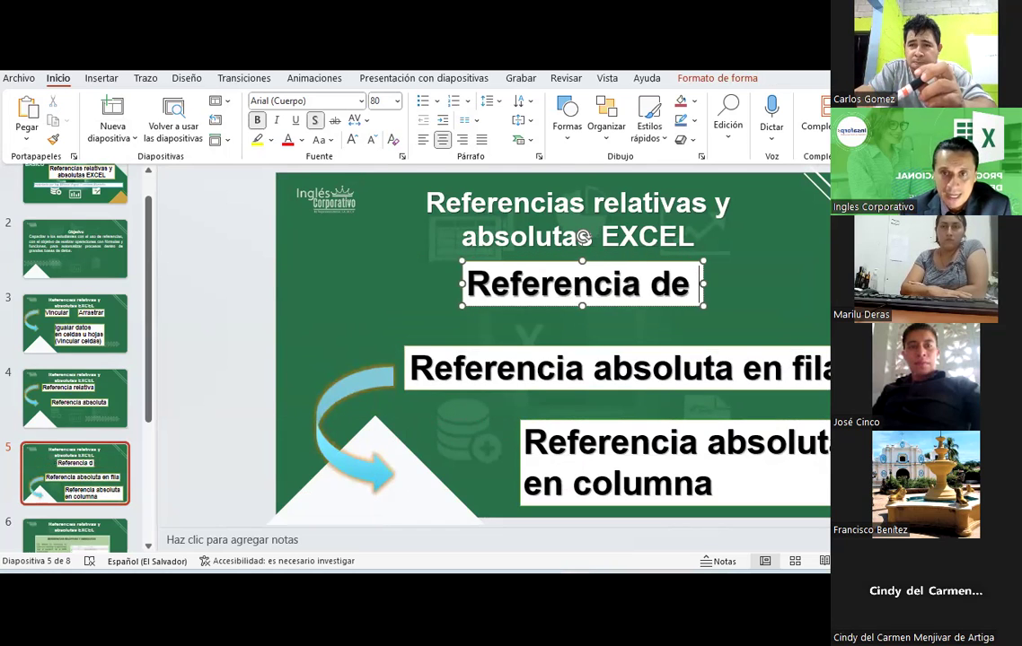
type(" cled")
key("BackSpace")
key("BackSpace")
key("BackSpace")
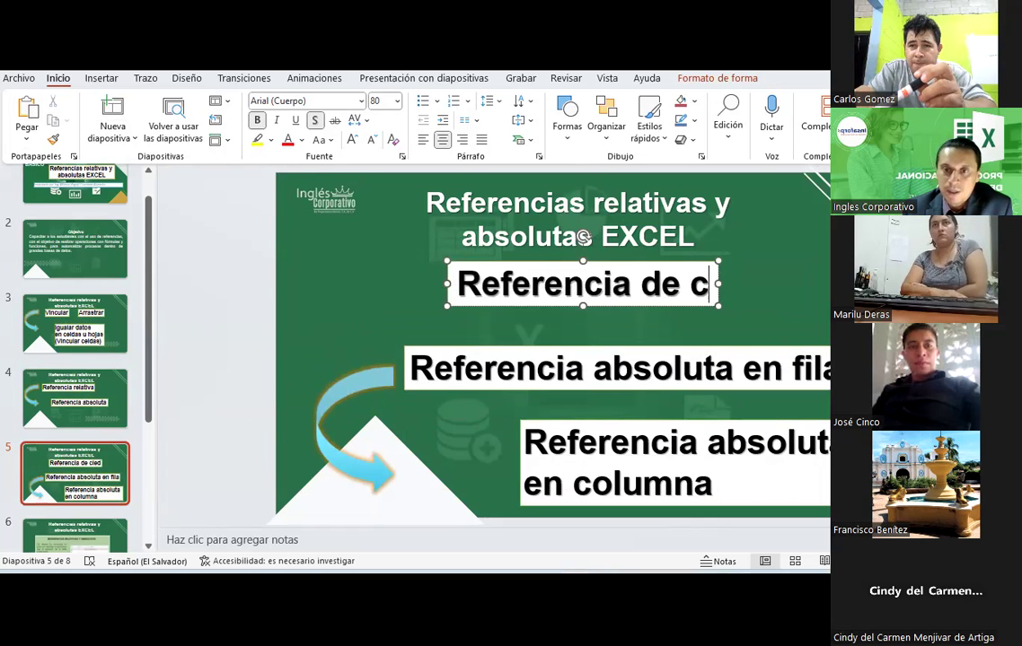
type("elda")
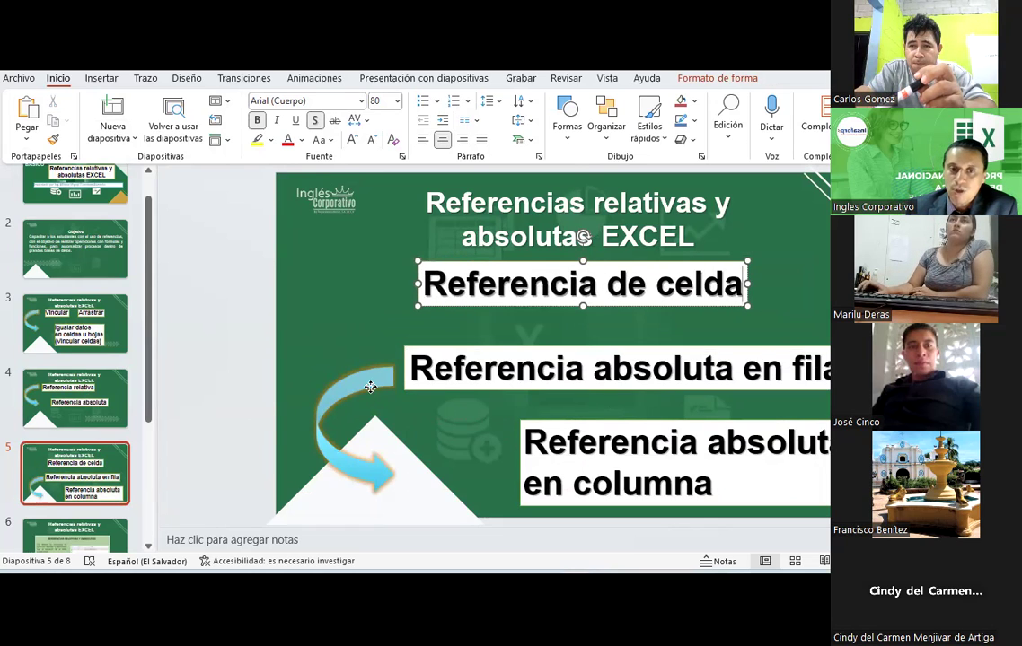
Step: Duplicate the curved arrow, placing a smaller copy beside 'Referencia de celda'
left_click(370, 386)
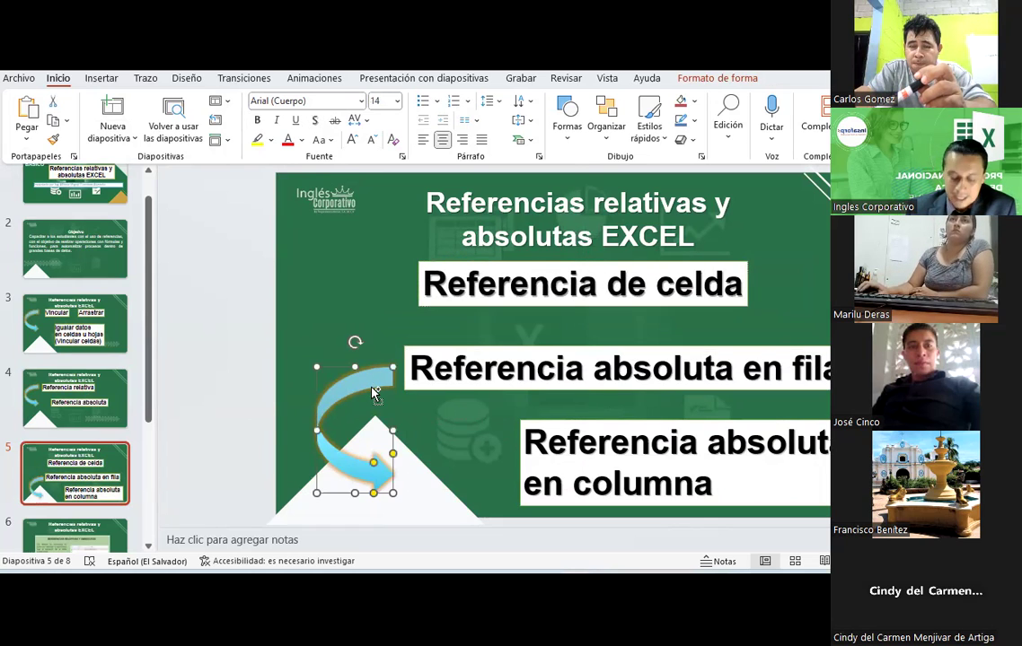
left_click(376, 308)
left_click_drag(404, 359, 410, 363)
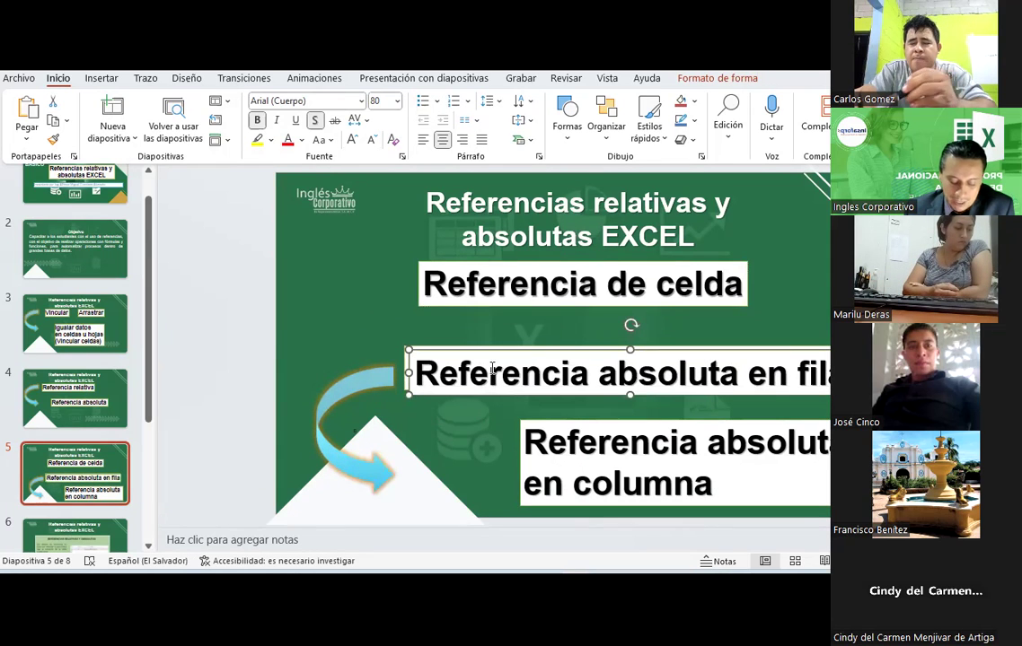
left_click_drag(492, 368, 486, 362)
left_click(381, 422)
left_click(368, 385)
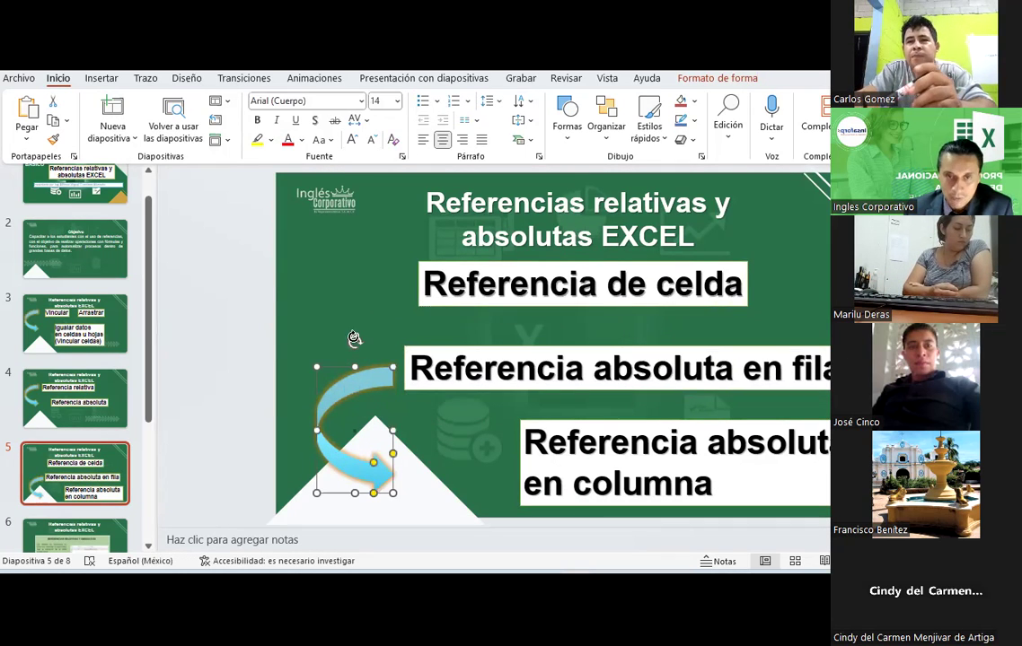
left_click(365, 275)
key("ctrl+v")
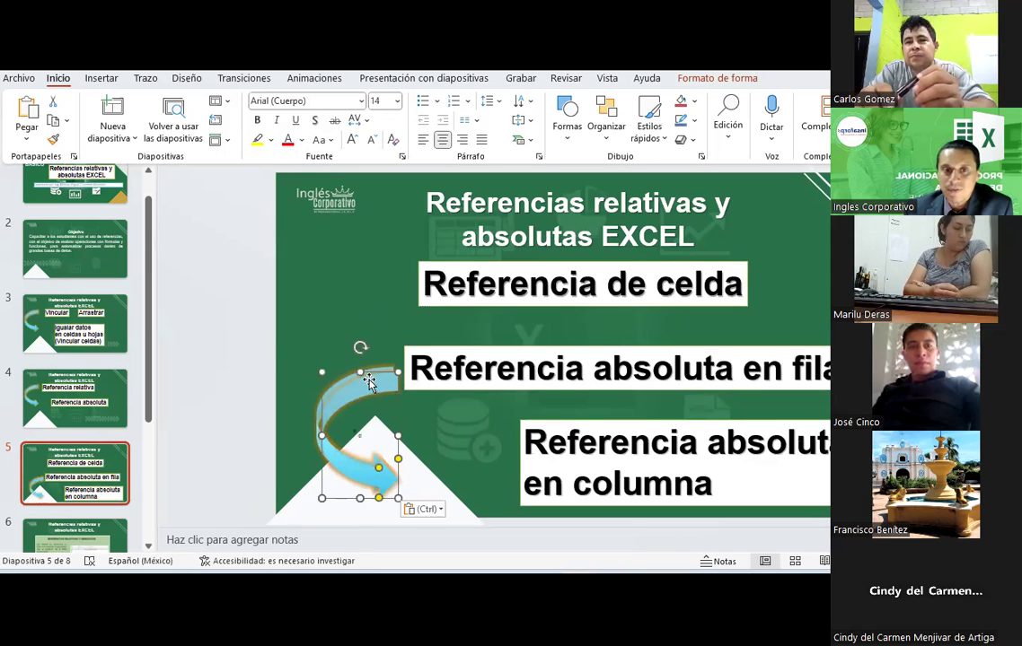
left_click_drag(372, 322, 349, 246)
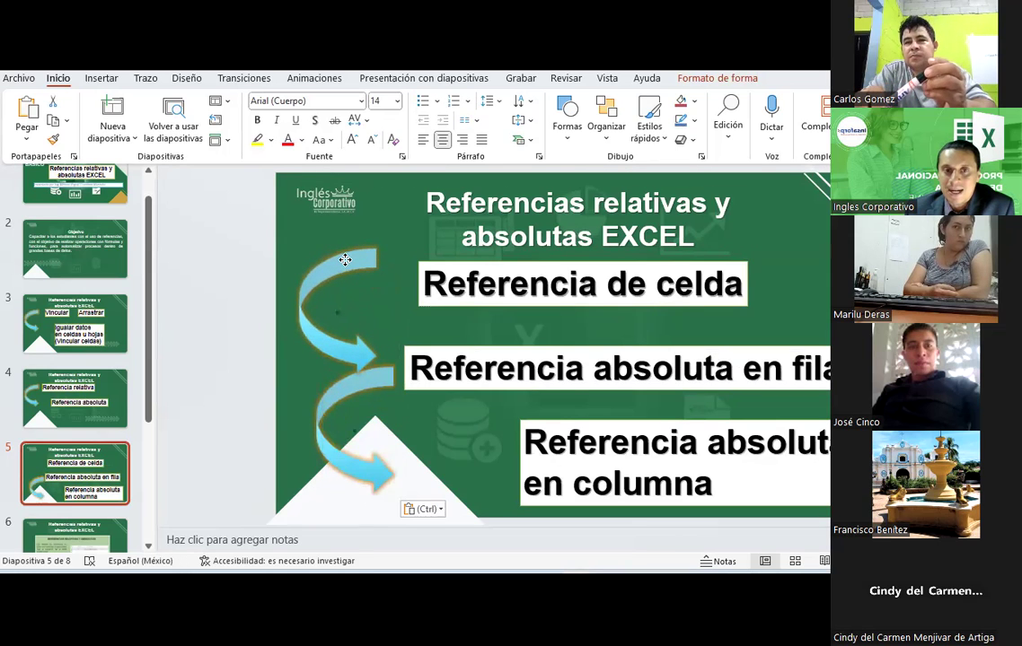
left_click_drag(374, 245, 337, 285)
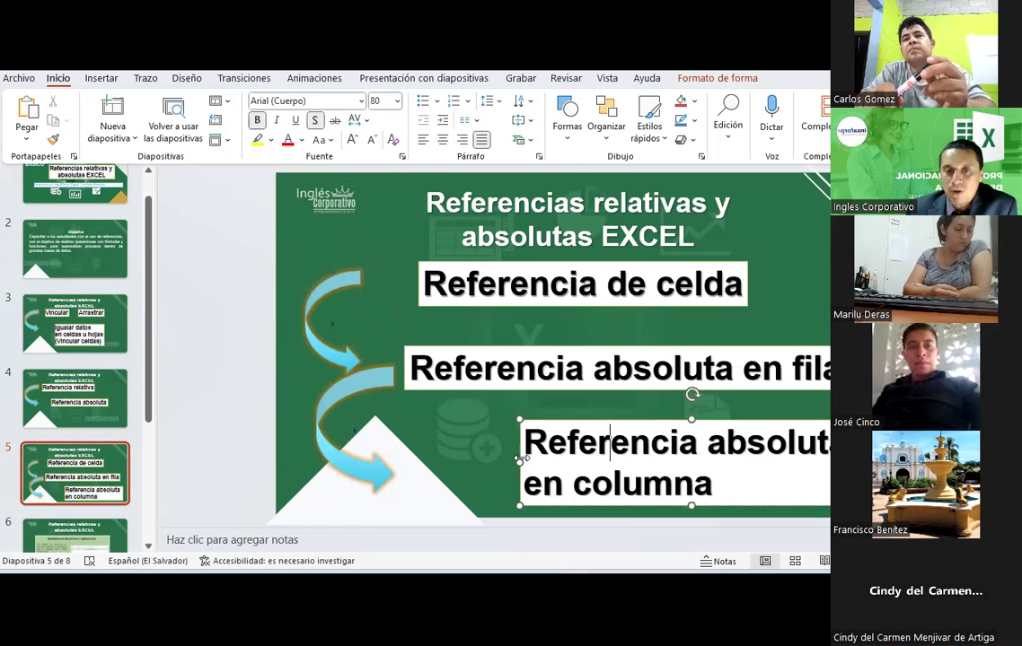
Step: Set the 'Referencia absoluta en columna' label to size 60 on one line, beside the lower arrow
left_click_drag(516, 456, 419, 461)
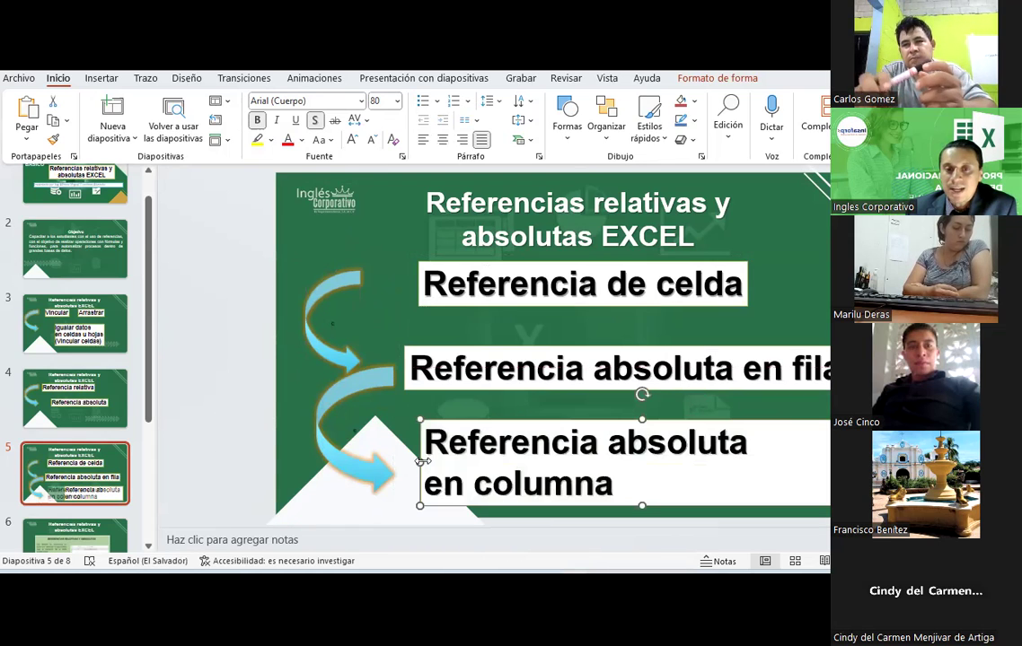
left_click(373, 141)
left_click(373, 141)
left_click(374, 141)
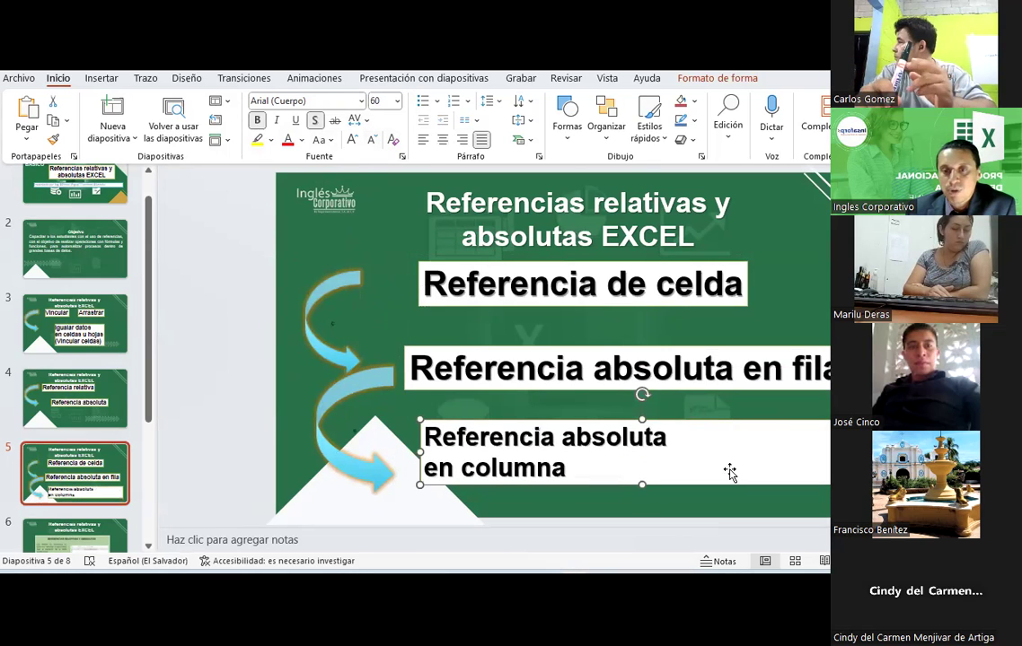
left_click(661, 437)
key("Delete")
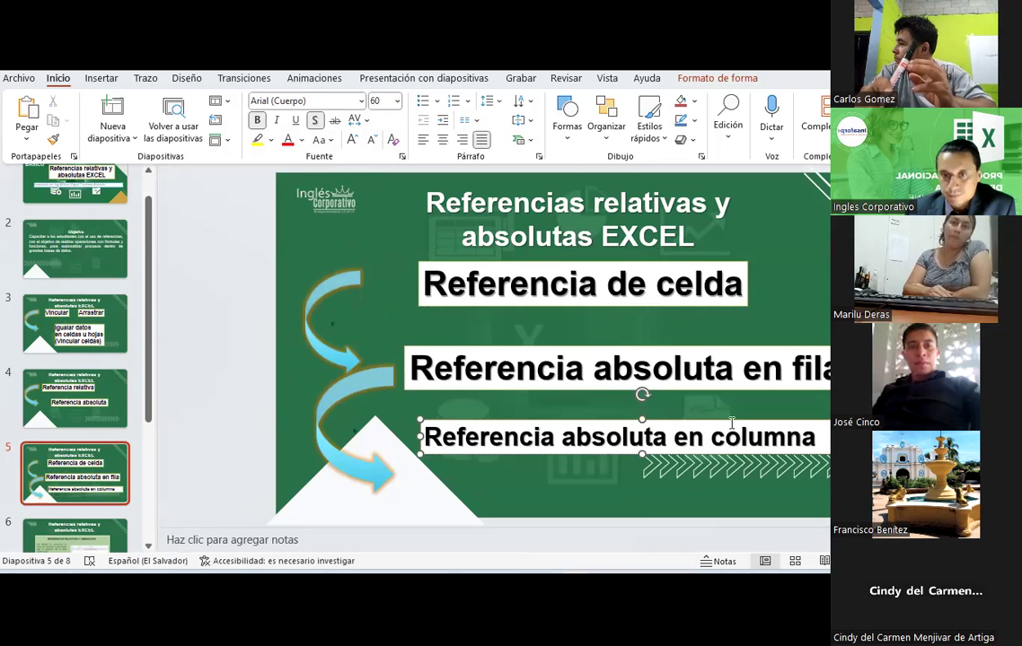
left_click_drag(732, 419, 744, 453)
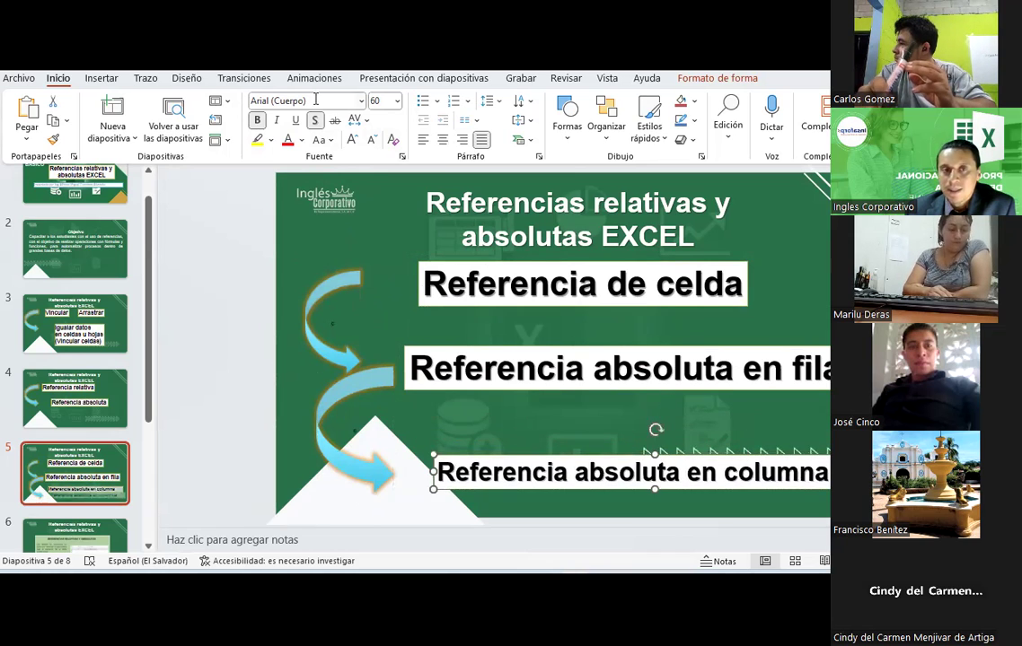
left_click(353, 141)
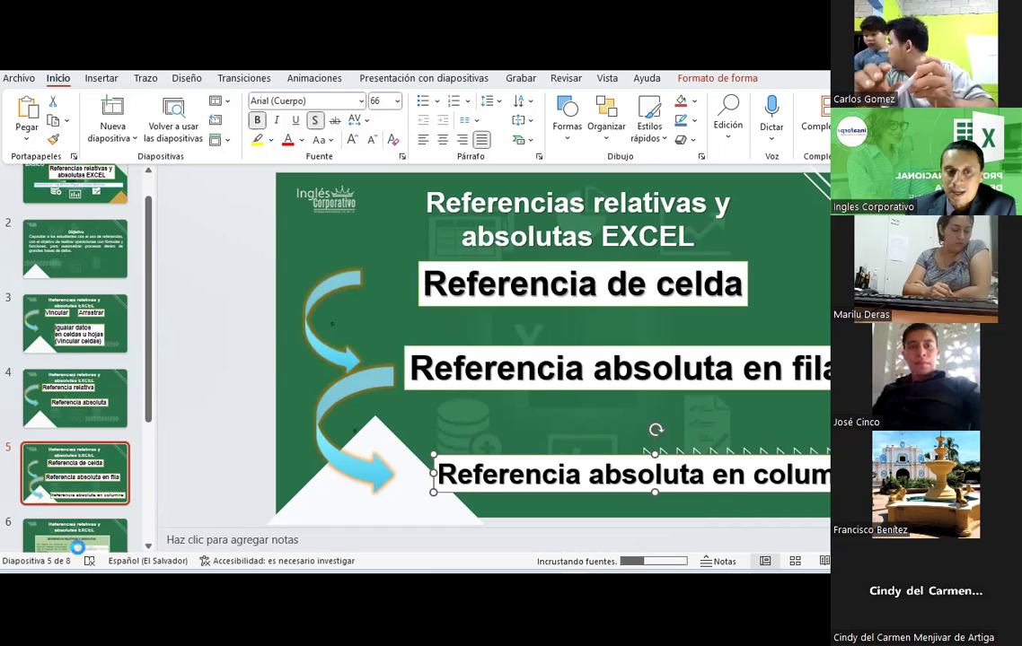
Step: Move the A7 → $A$7 slide up to become slide 6 of 8
scroll(80, 539, "down", 3)
left_click(79, 431)
left_click_drag(79, 359, 85, 402)
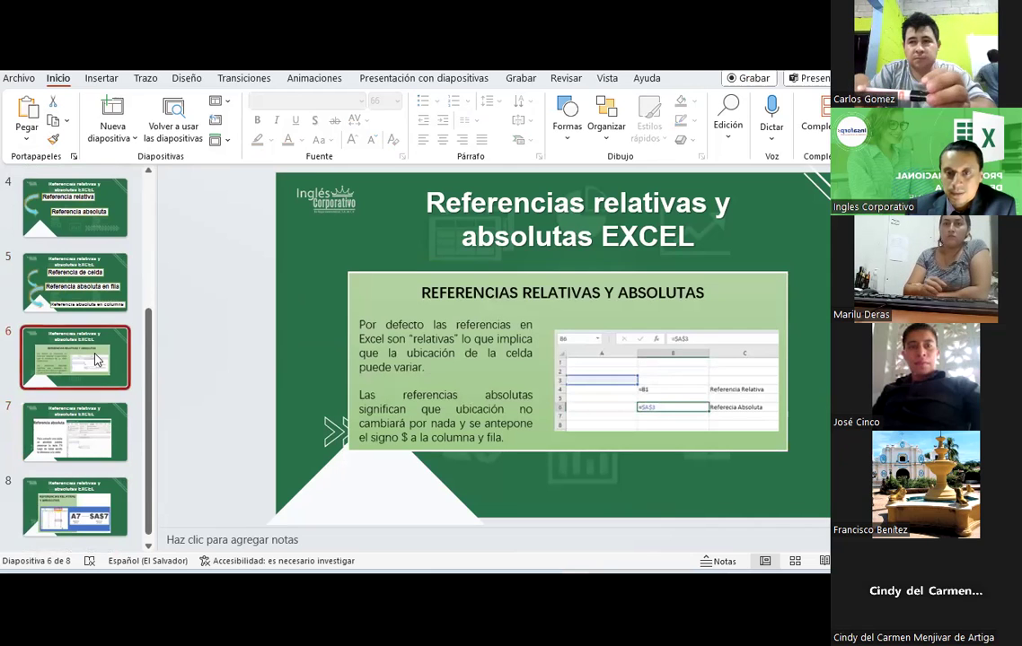
left_click_drag(90, 503, 101, 379)
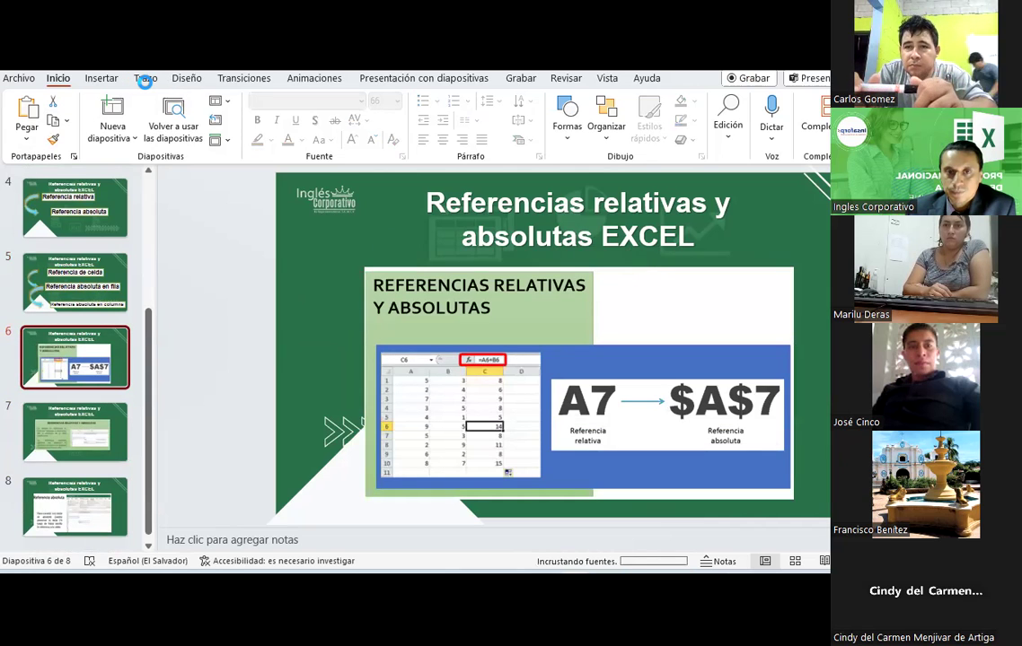
Step: Select the black pen on the Trazo tab and show its colour options
left_click(145, 79)
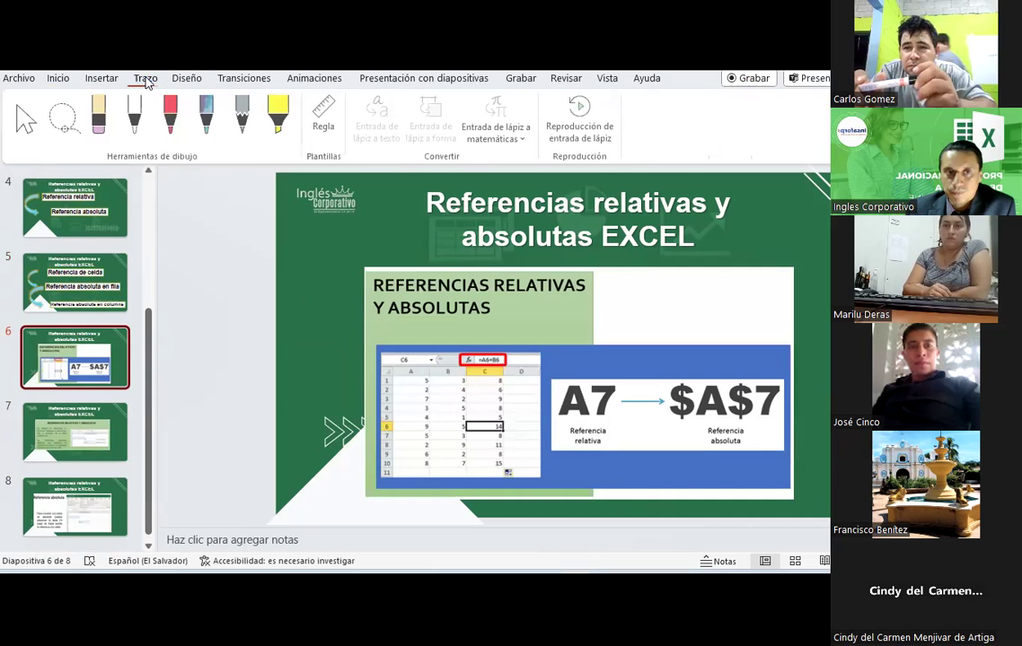
left_click(146, 135)
left_click(150, 135)
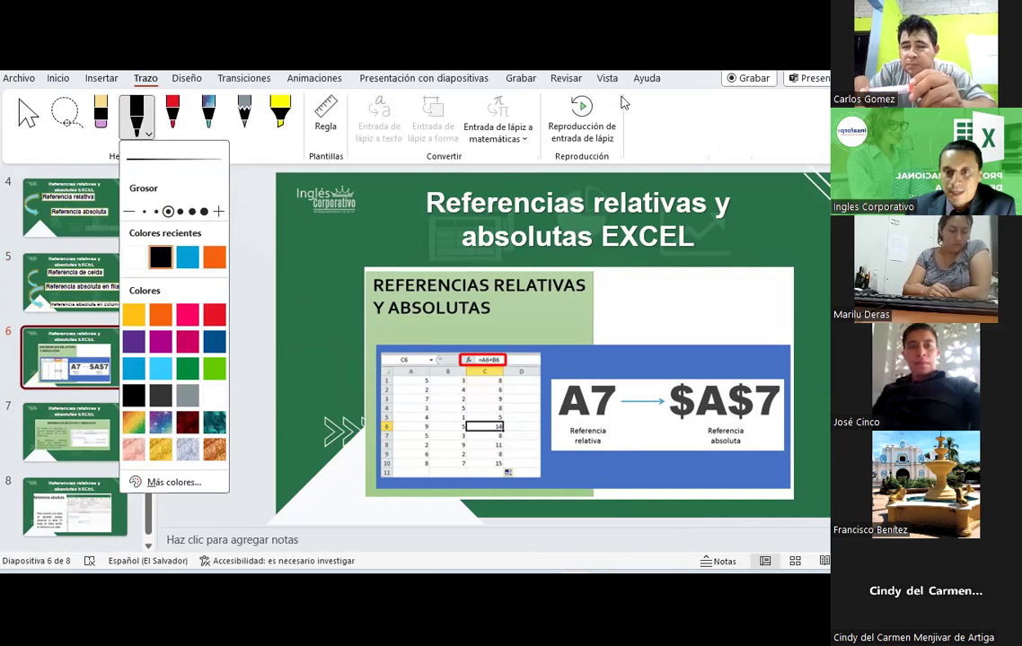
Step: Ink a down arrow and letters C, d, F above $A$7, then begin 'Celda' above the bracket
left_click(678, 340)
left_click_drag(678, 340, 678, 369)
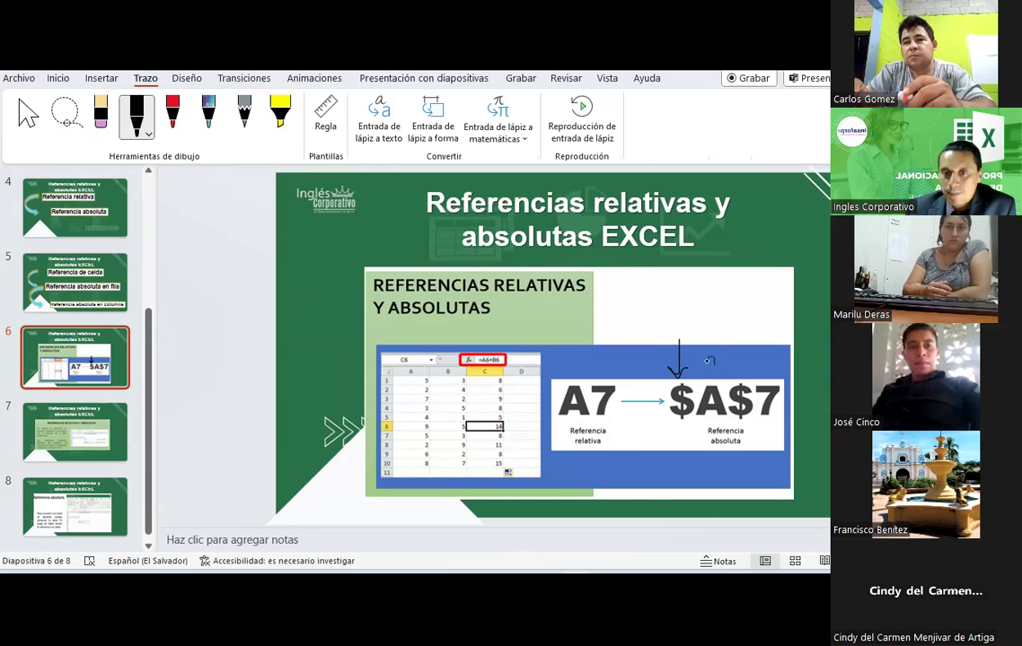
left_click_drag(734, 338, 741, 366)
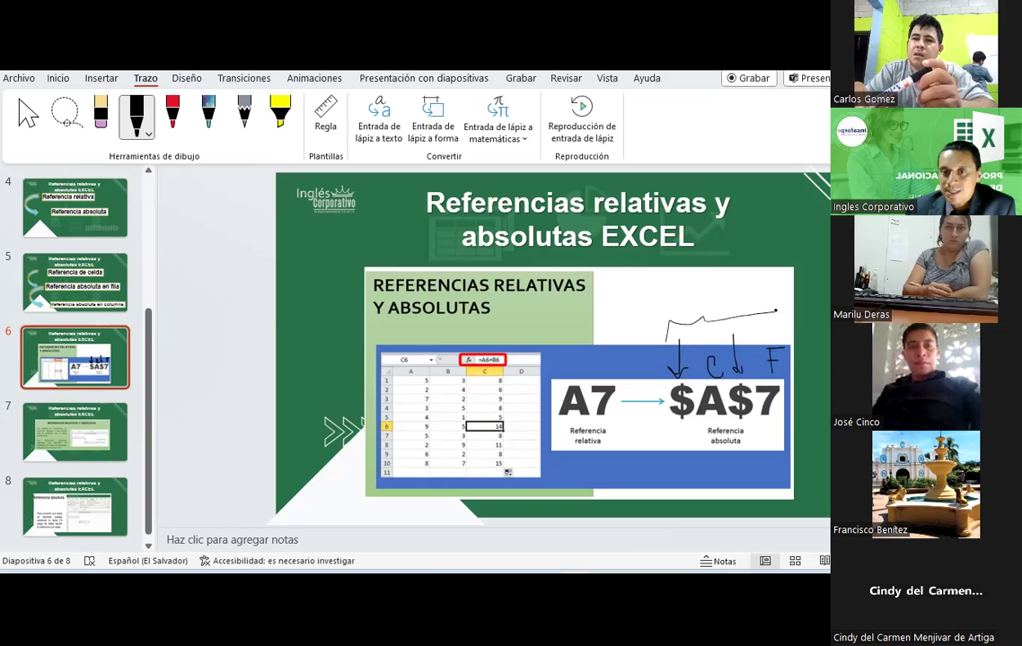
mouse_move(705, 280)
left_mouse_down()
mouse_move(710, 303)
mouse_move(754, 306)
mouse_move(769, 295)
left_mouse_up()
left_click(738, 301)
Step: Finish the black 'Celda' and switch the pen colour to pink
left_click(770, 303)
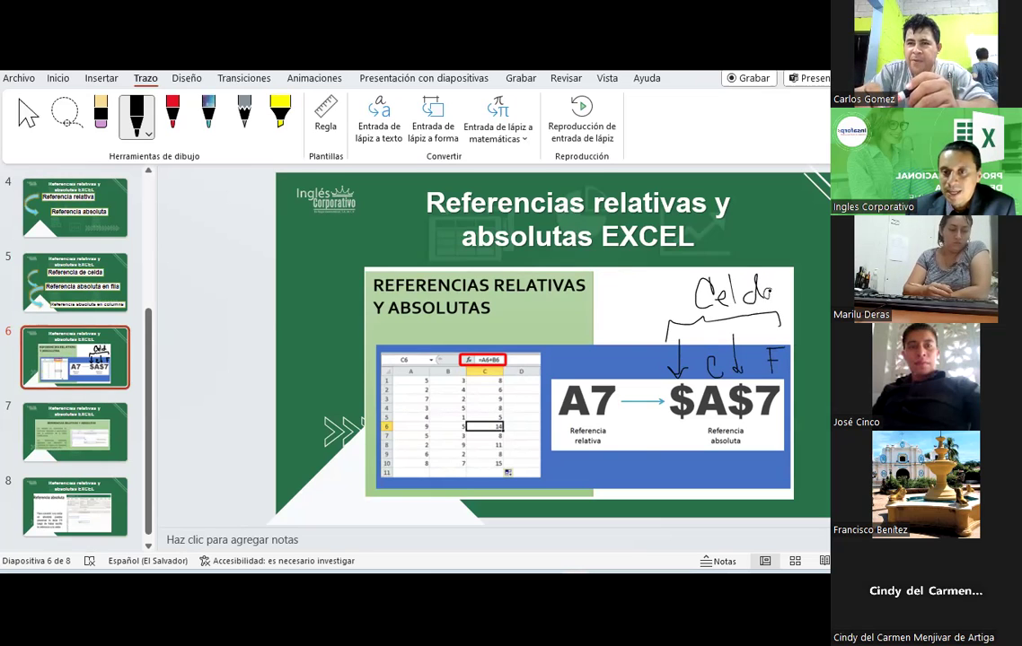
left_click(149, 135)
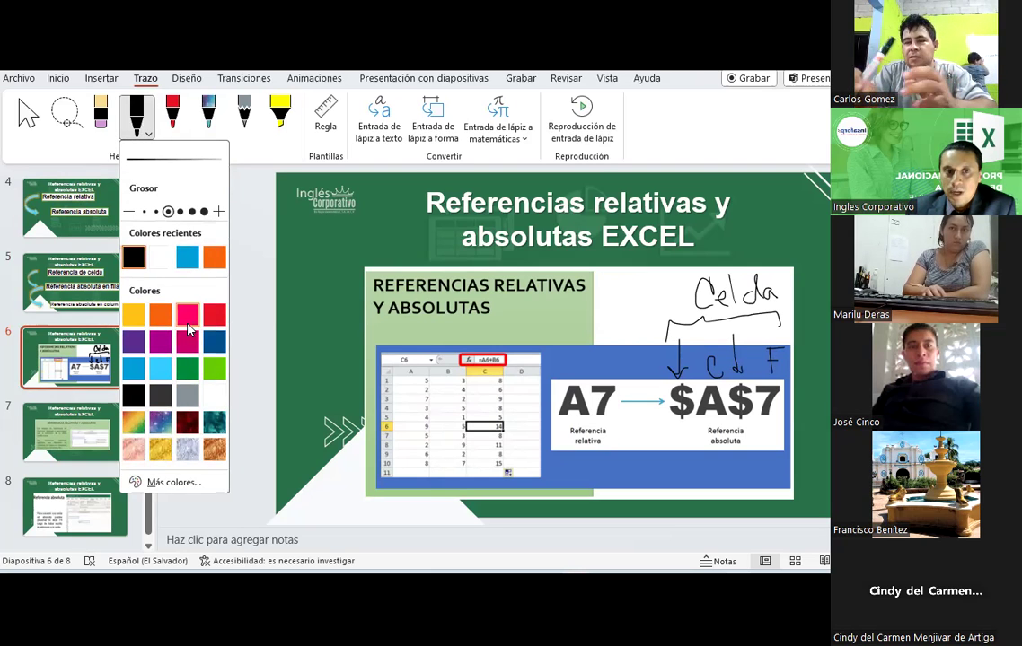
left_click(188, 316)
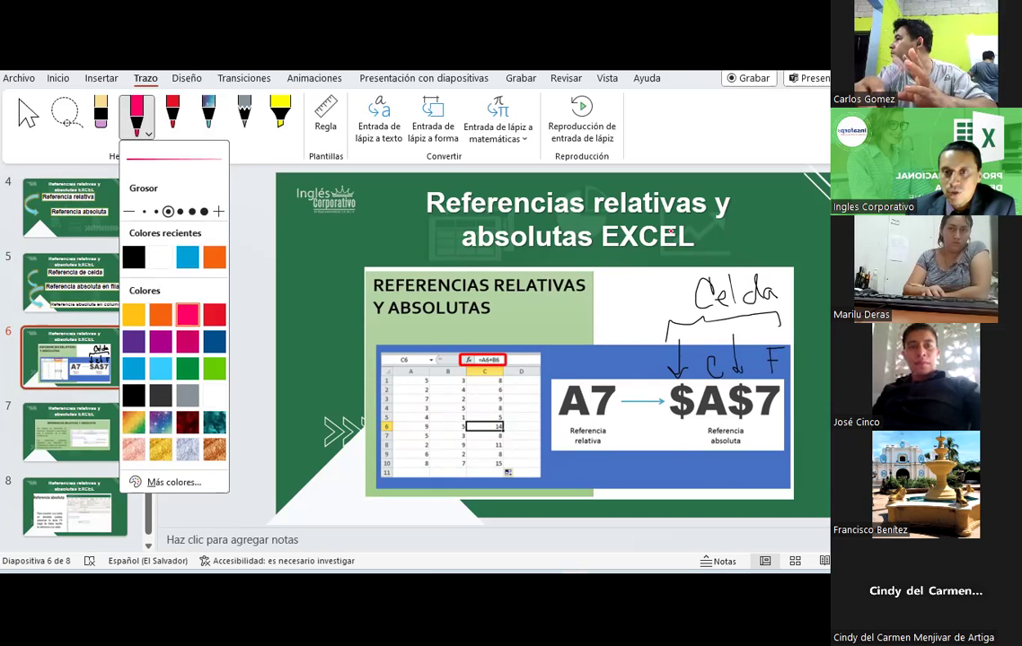
left_click(601, 452)
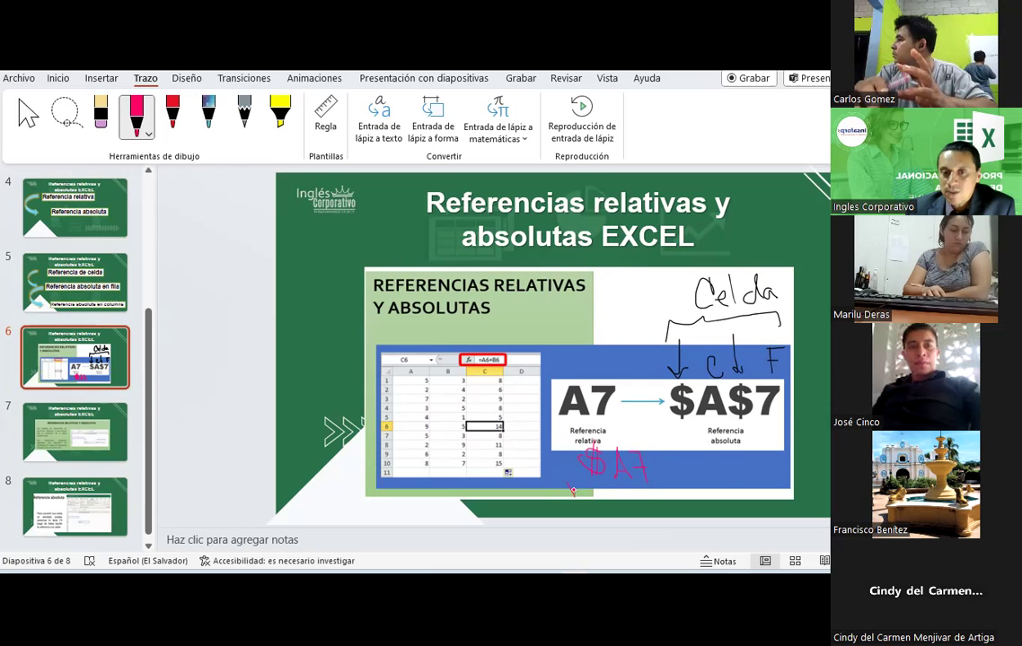
Step: In pink, underline $A7, write Columna, draw arrows from $A7 and a down arrow by column C
left_click_drag(568, 486, 651, 492)
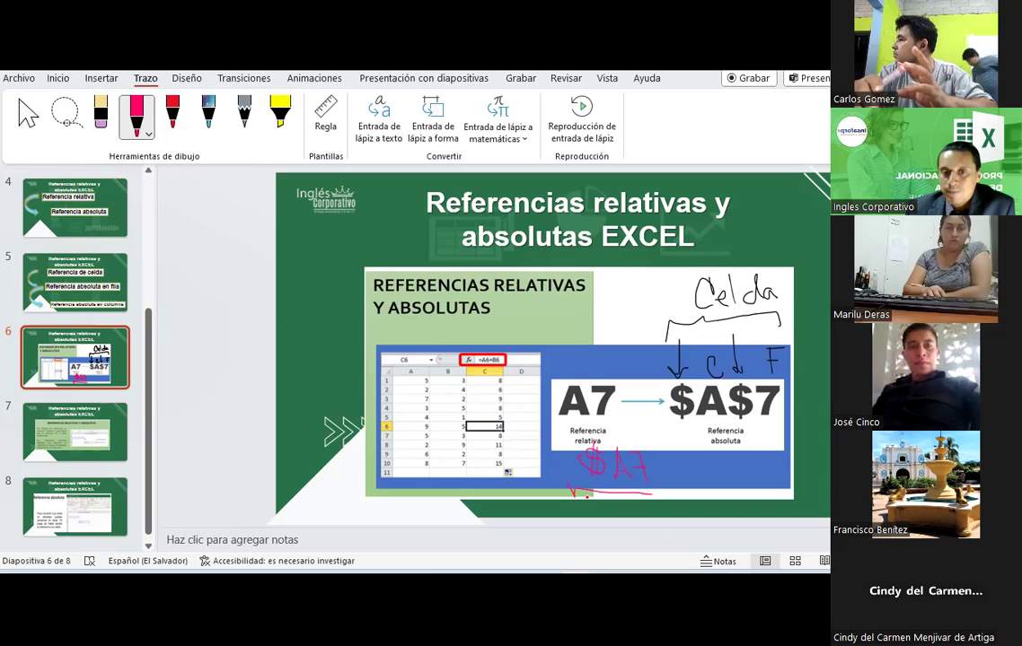
mouse_move(588, 494)
left_mouse_down()
mouse_move(603, 514)
mouse_move(622, 510)
left_mouse_up()
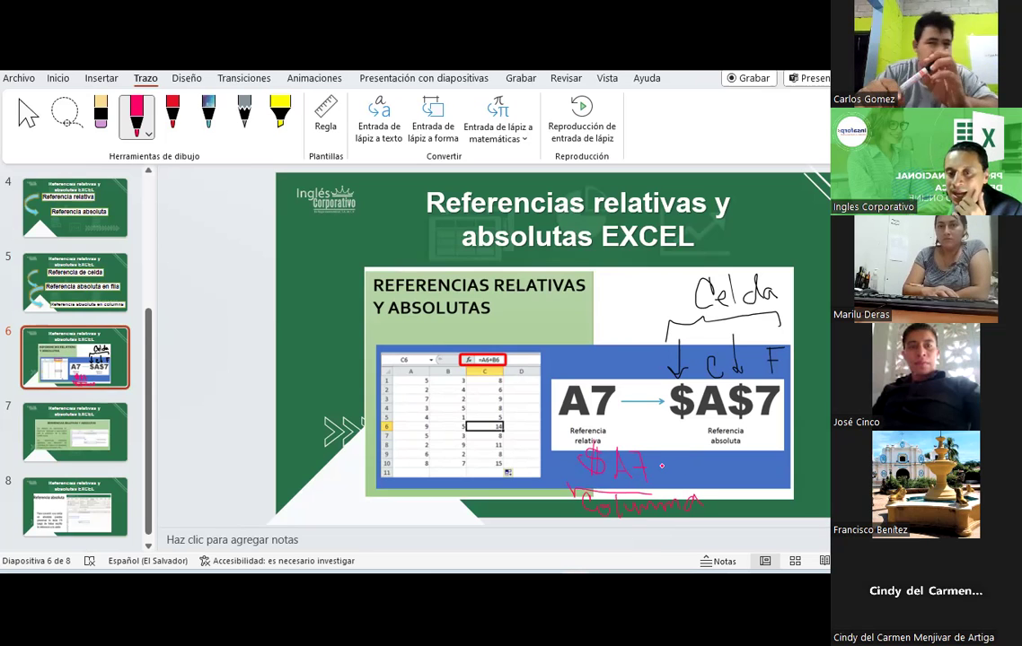
left_click_drag(662, 465, 729, 467)
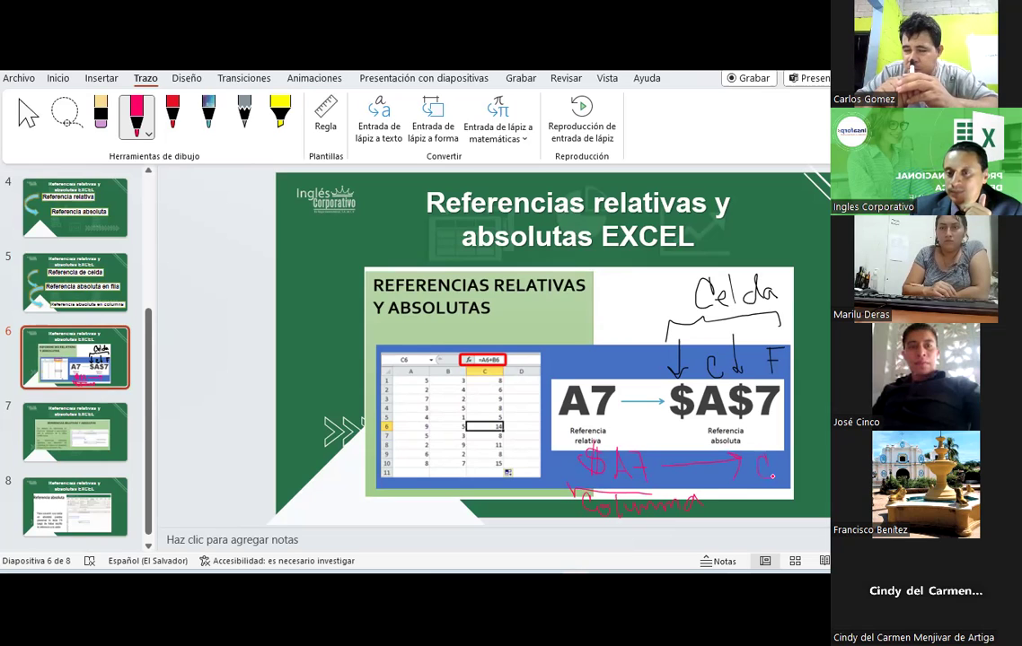
left_click_drag(783, 464, 808, 462)
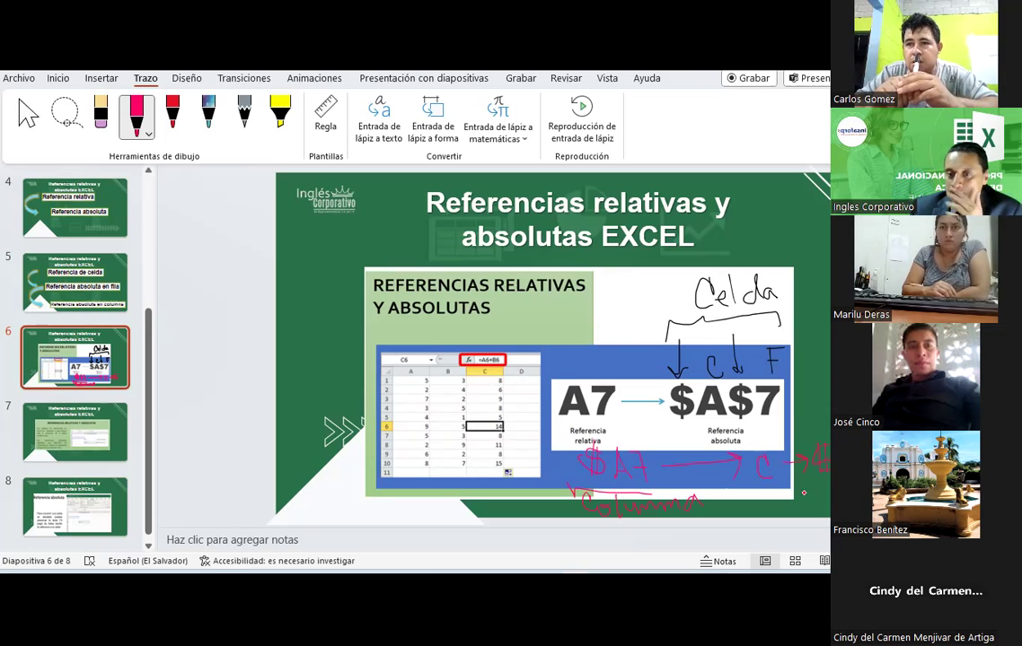
mouse_move(514, 402)
left_mouse_down()
mouse_move(515, 449)
mouse_move(541, 434)
left_mouse_up()
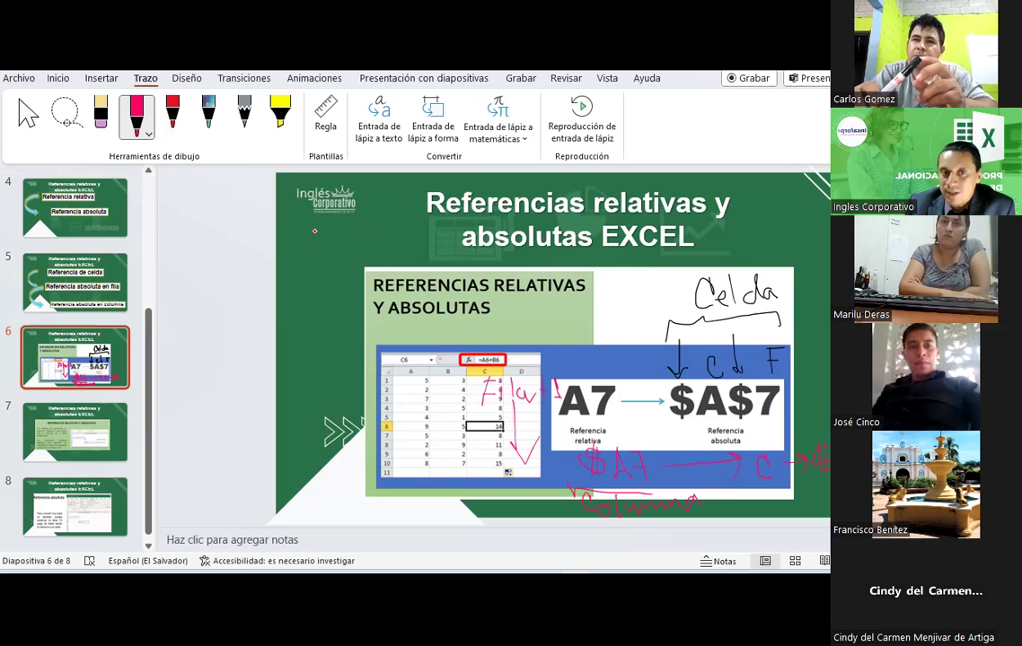
Step: Switch the pen colour back to black
left_click(136, 132)
left_click(161, 257)
left_click(316, 238)
Step: Handwrite A$7 at the slide's upper left with a down arrow below it
mouse_move(302, 265)
left_mouse_down()
mouse_move(314, 234)
mouse_move(334, 266)
left_mouse_up()
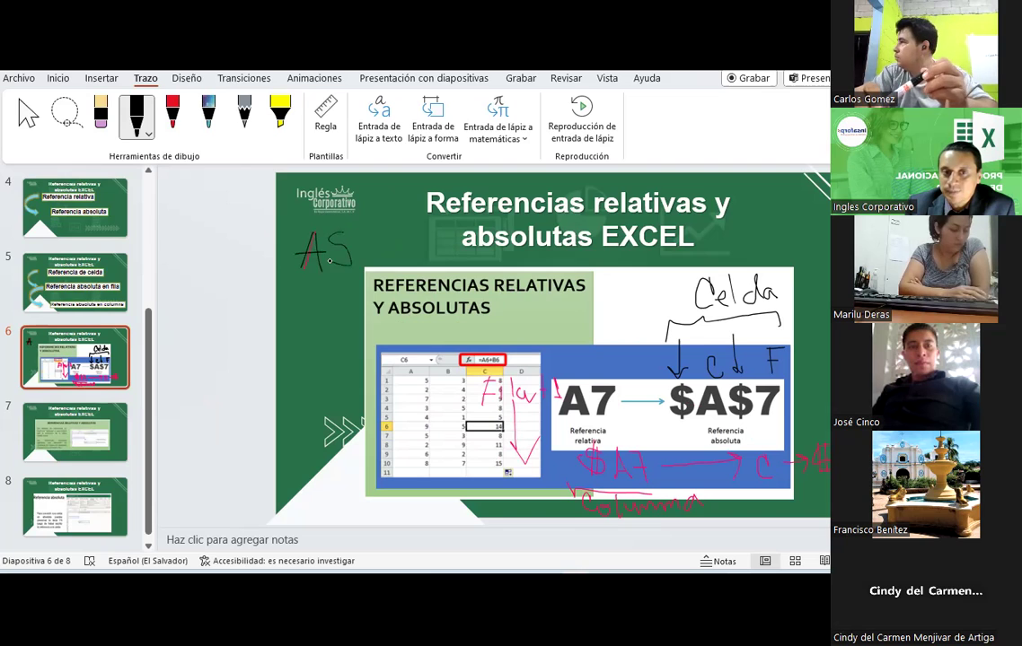
left_click_drag(339, 226, 340, 272)
left_click_drag(310, 222, 311, 247)
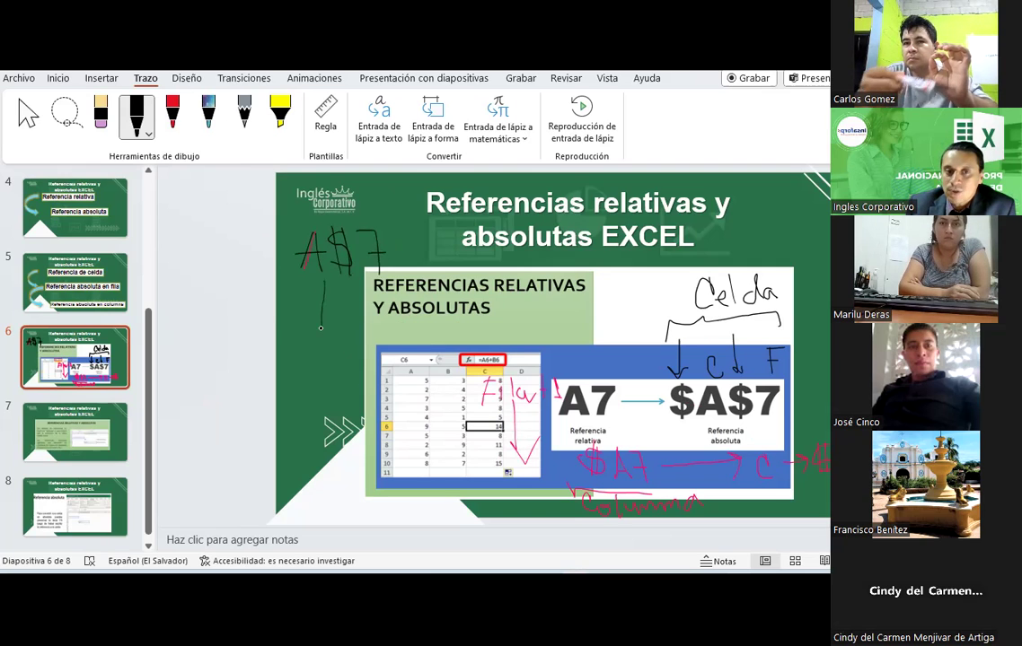
mouse_move(293, 358)
left_mouse_down()
mouse_move(296, 395)
mouse_move(319, 368)
left_mouse_up()
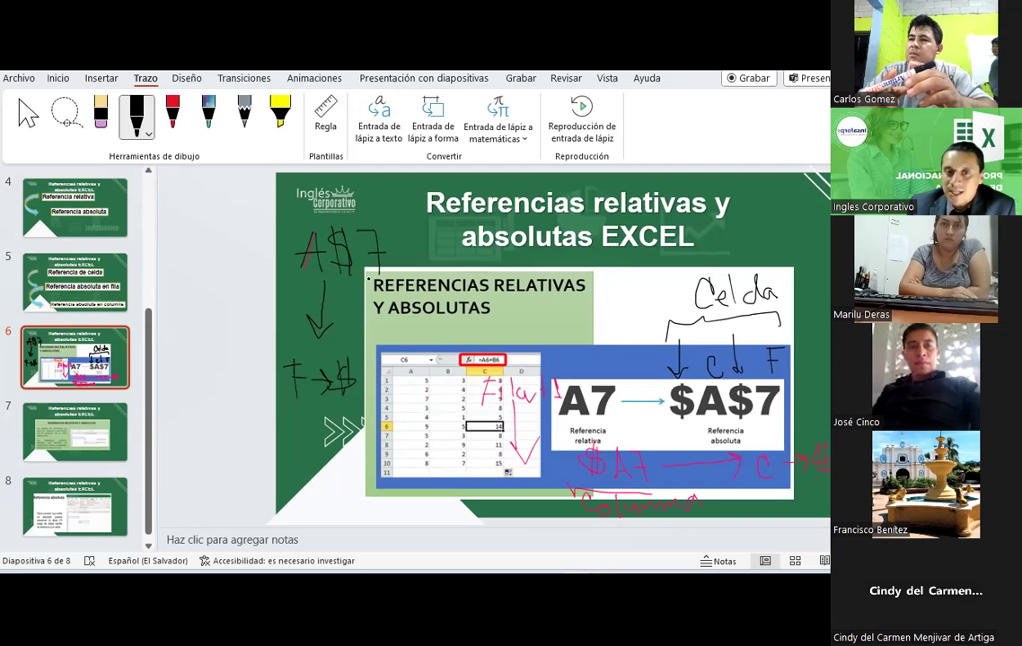
Step: Switch to the red pen, recolour it dark blue, and draw an arrow right from A$7
left_click(134, 113)
left_click(174, 112)
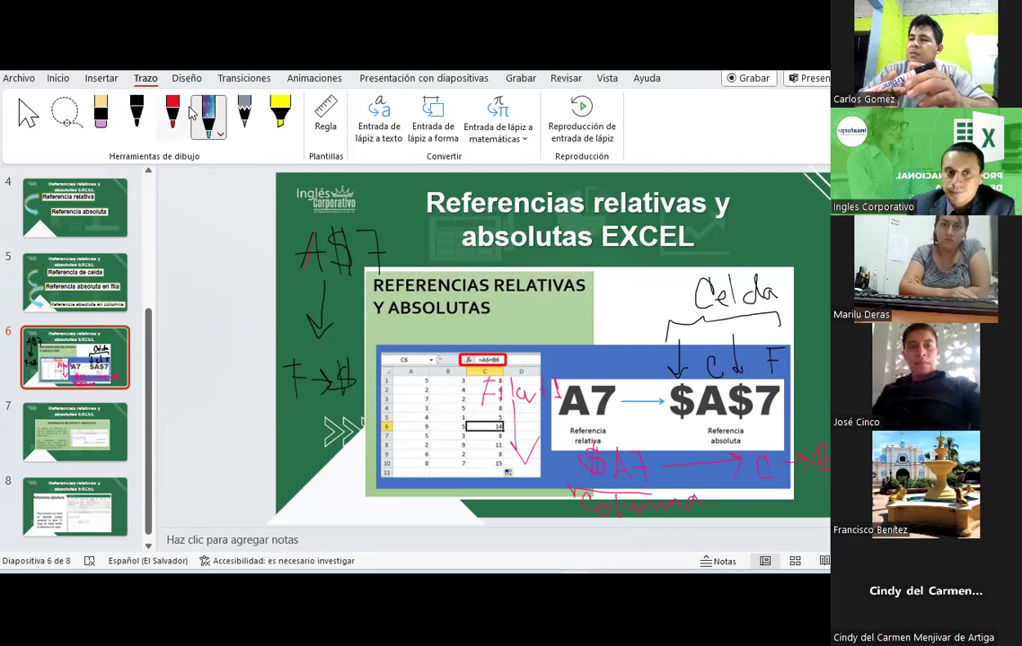
left_click(172, 115)
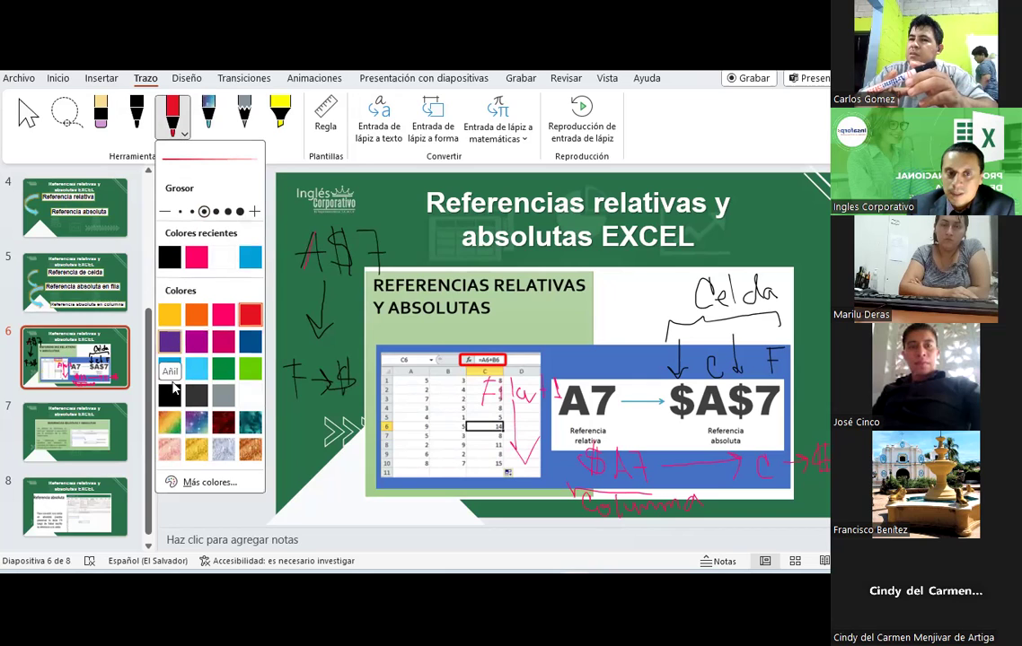
left_click(250, 341)
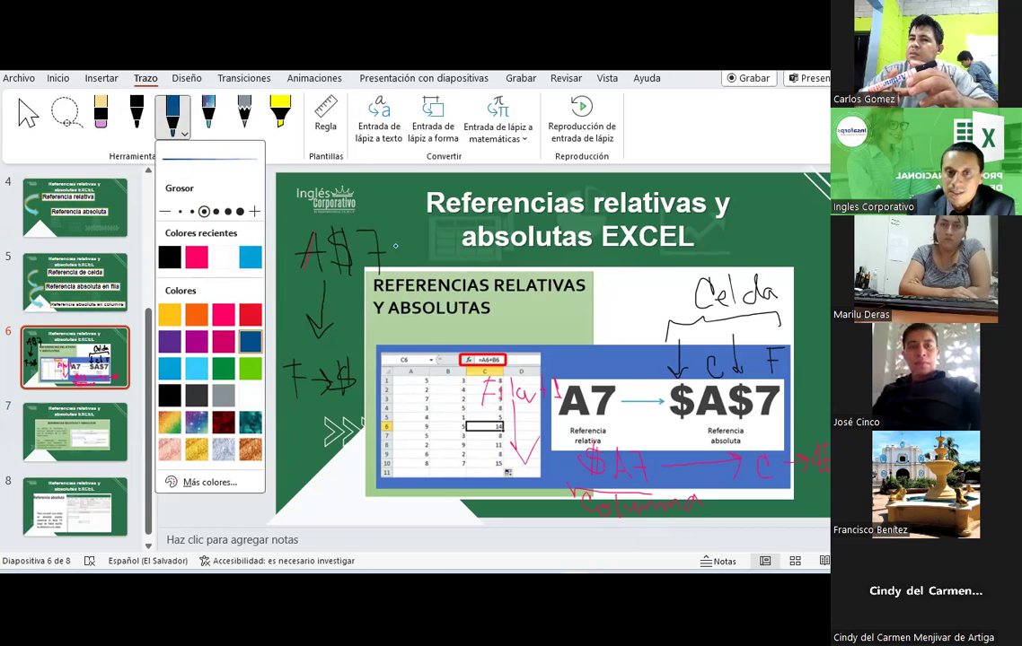
left_click_drag(395, 245, 440, 242)
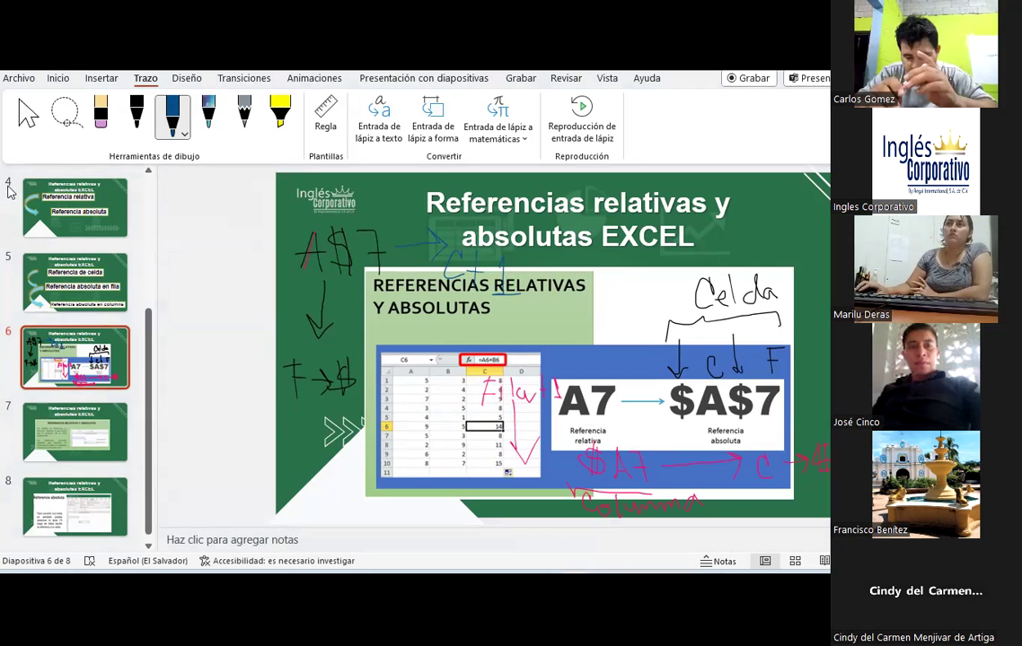
Step: Browse to slide 7, cancel closing the presentation, and return to annotated slide 6
left_click(94, 483)
left_click(79, 422)
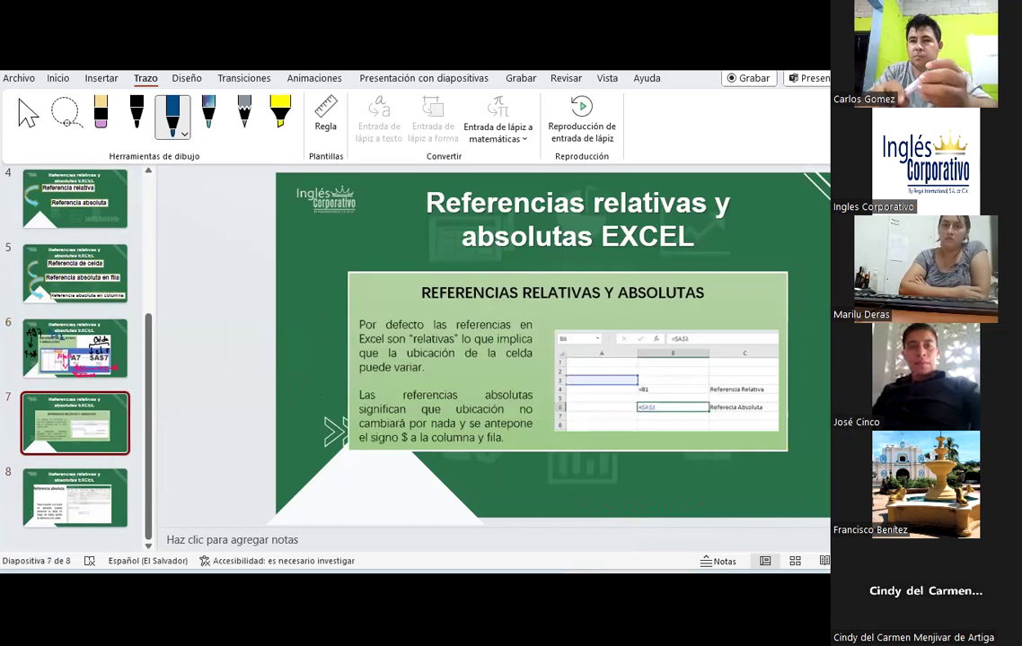
key("alt+F4")
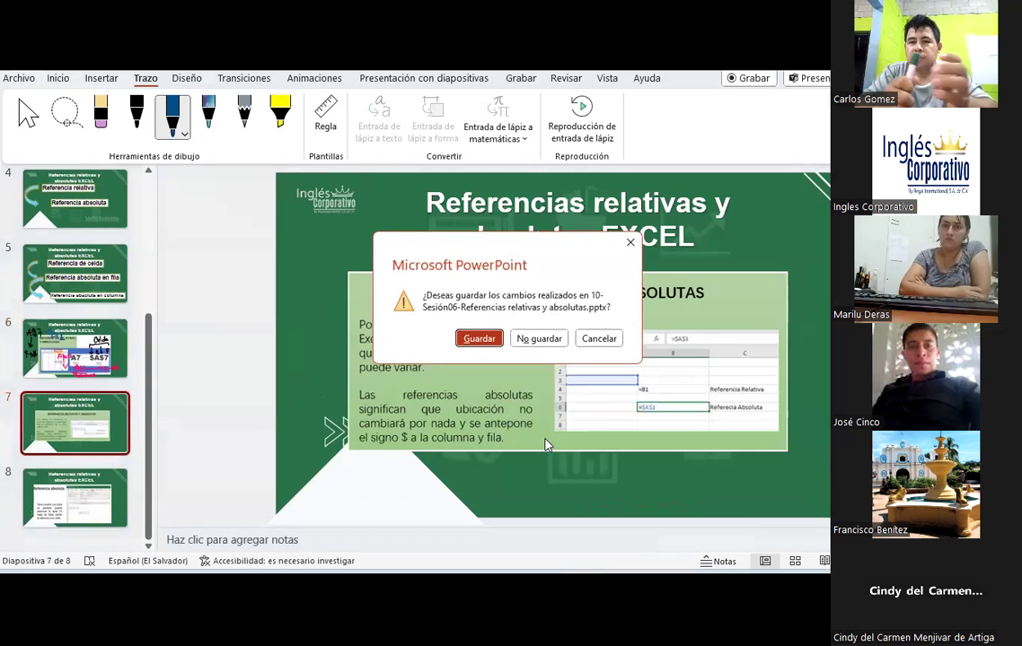
left_click(599, 339)
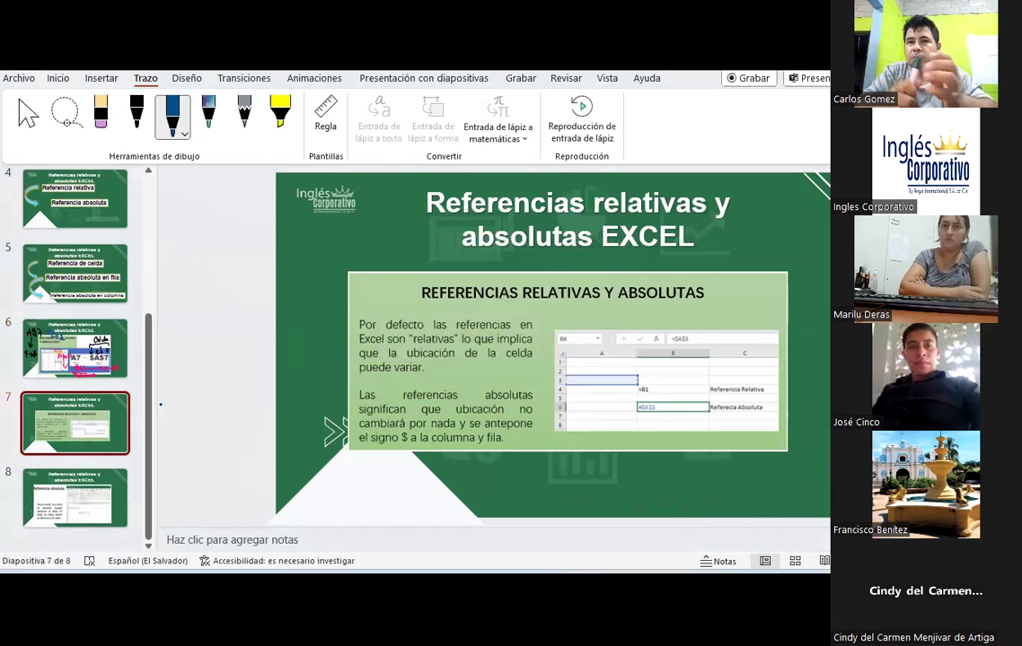
key("Up")
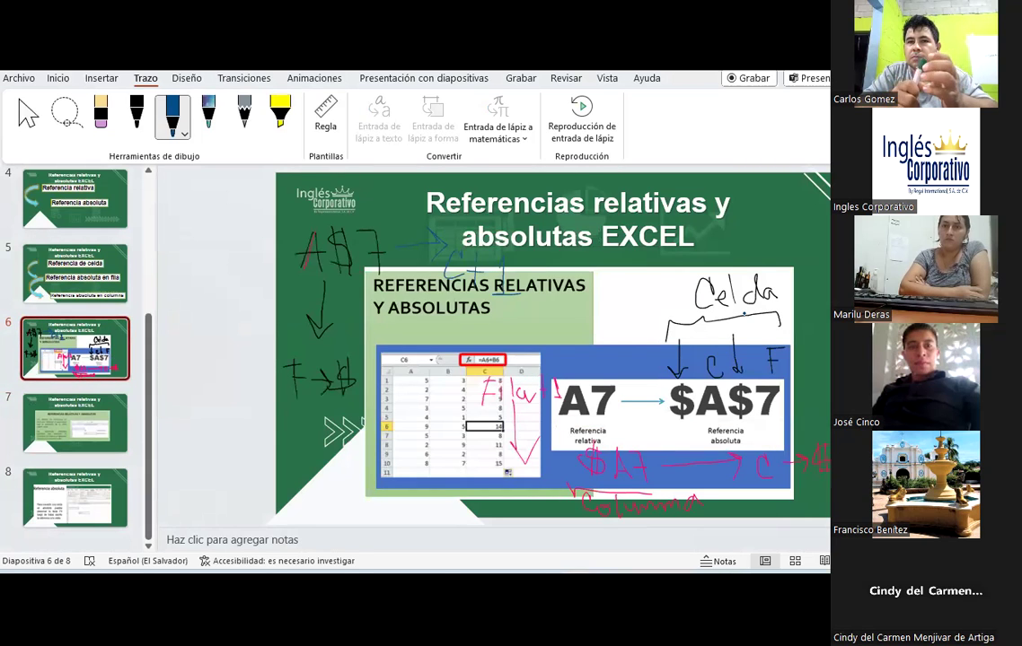
Step: Delete the Celda ink and bracket, restoring the table picture deleted by mistake
key("ctrl+z")
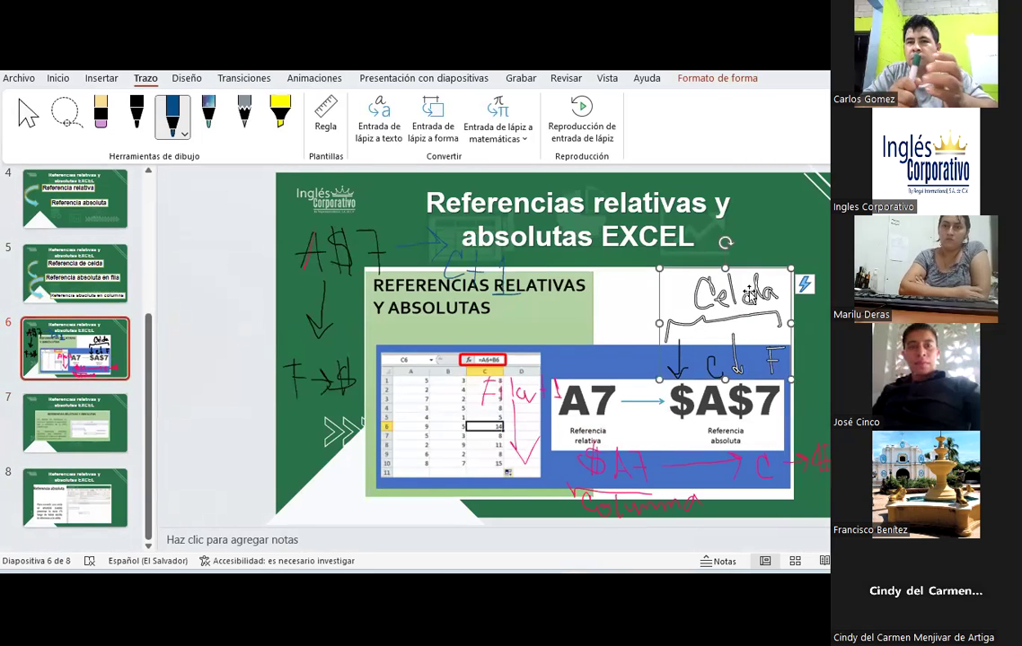
key("Delete")
left_click(677, 365)
left_click(741, 468)
key("Delete")
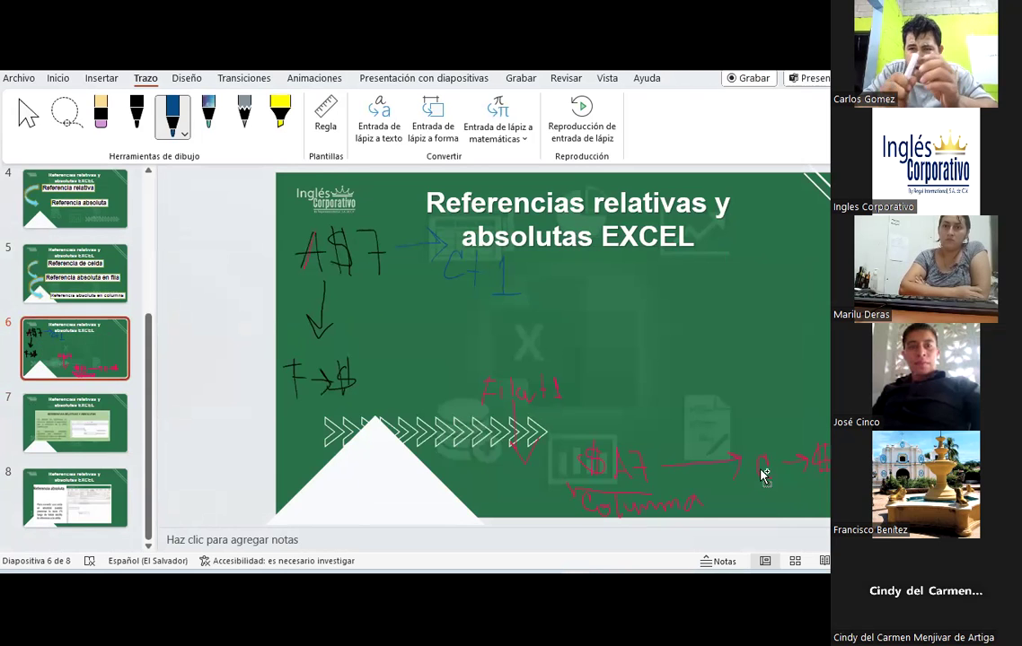
key("ctrl+z")
Step: Delete the pink C → $, $A7 arrow, Columna and F → $ ink annotations
left_click(797, 471)
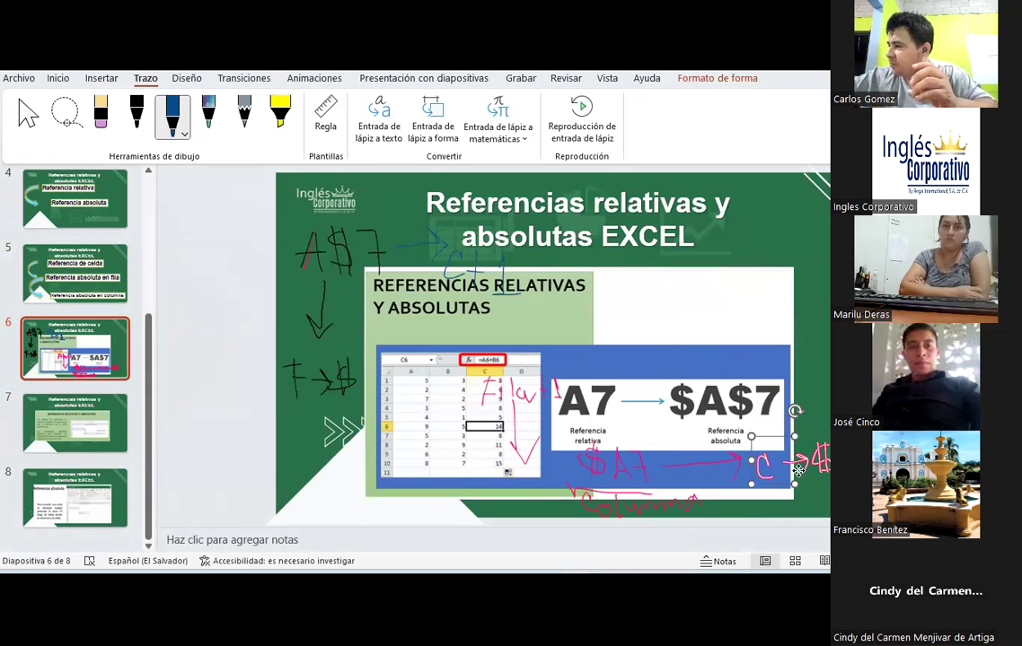
key("Delete")
left_click(732, 471)
key("Delete")
left_click(645, 500)
key("Delete")
left_click(316, 377)
key("Delete")
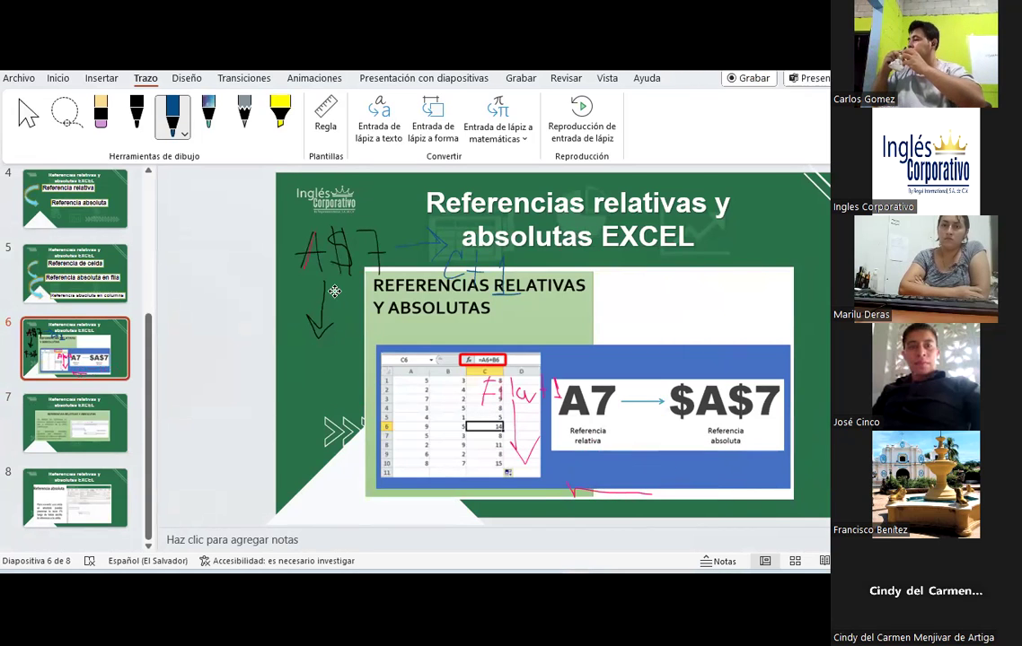
Step: Delete the A$7 ink, stray pink stroke and title ink mark, then open the Ref.relativasyabsolutas-HT workbook
left_click(325, 267)
left_click(292, 235)
key("Delete")
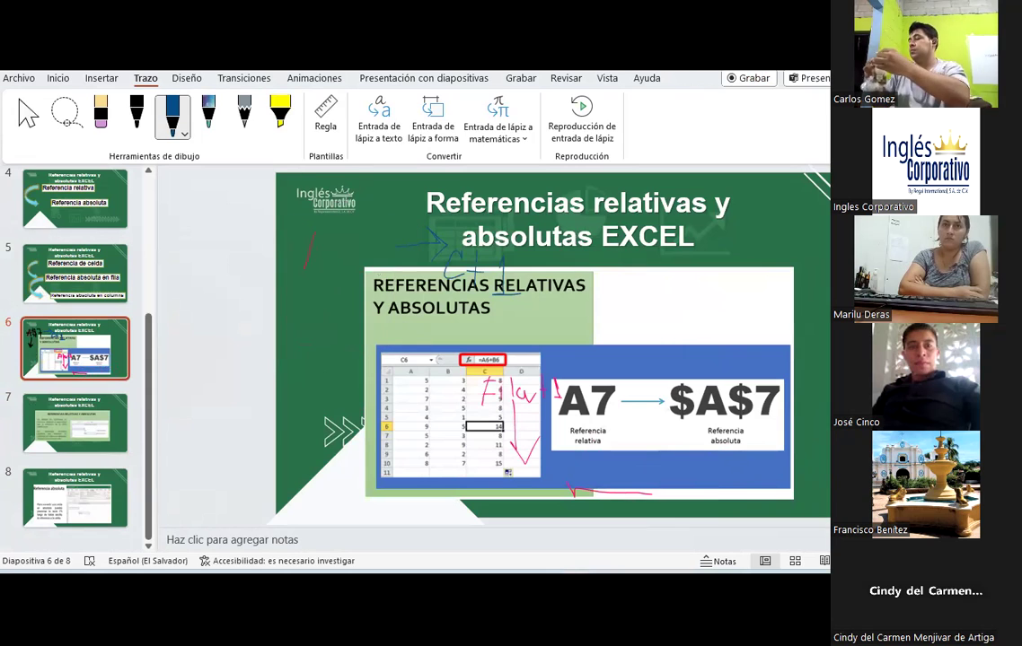
left_click(308, 244)
key("Delete")
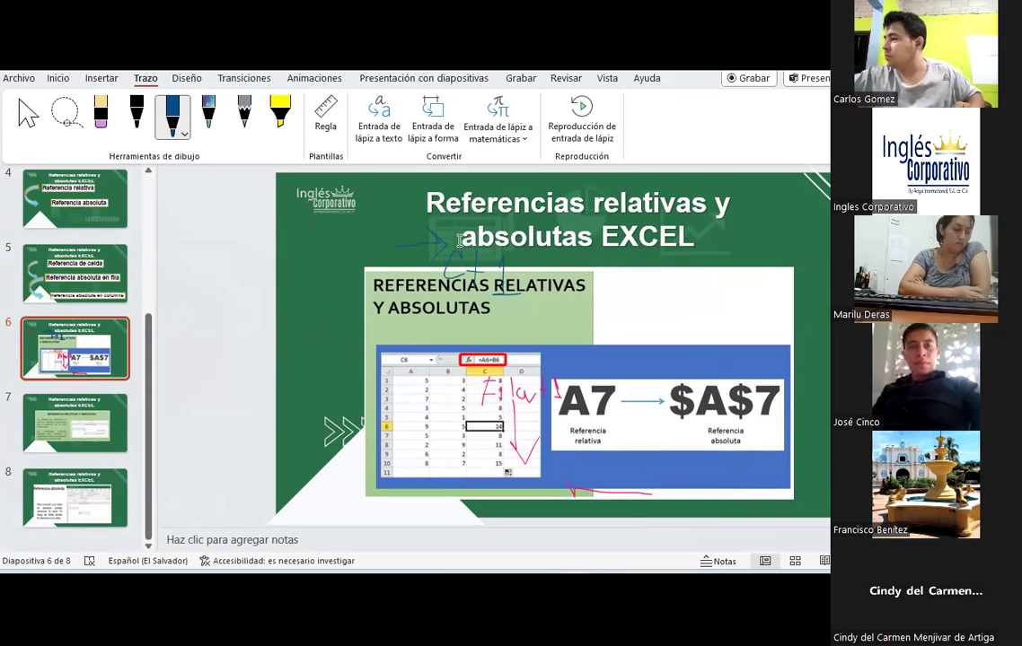
left_click(431, 249)
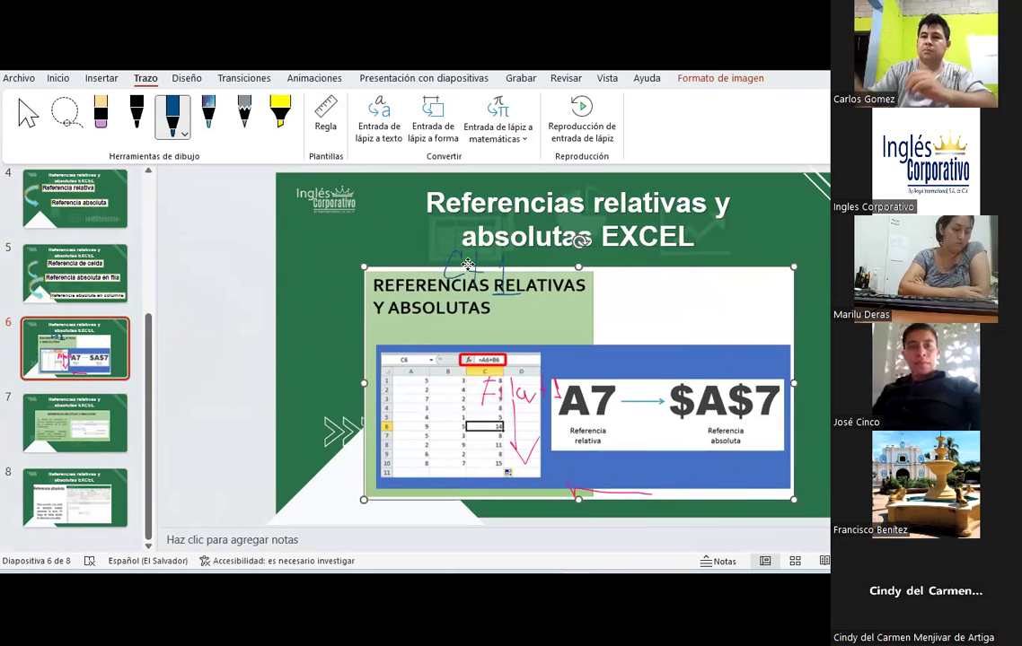
left_click(461, 259)
key("Delete")
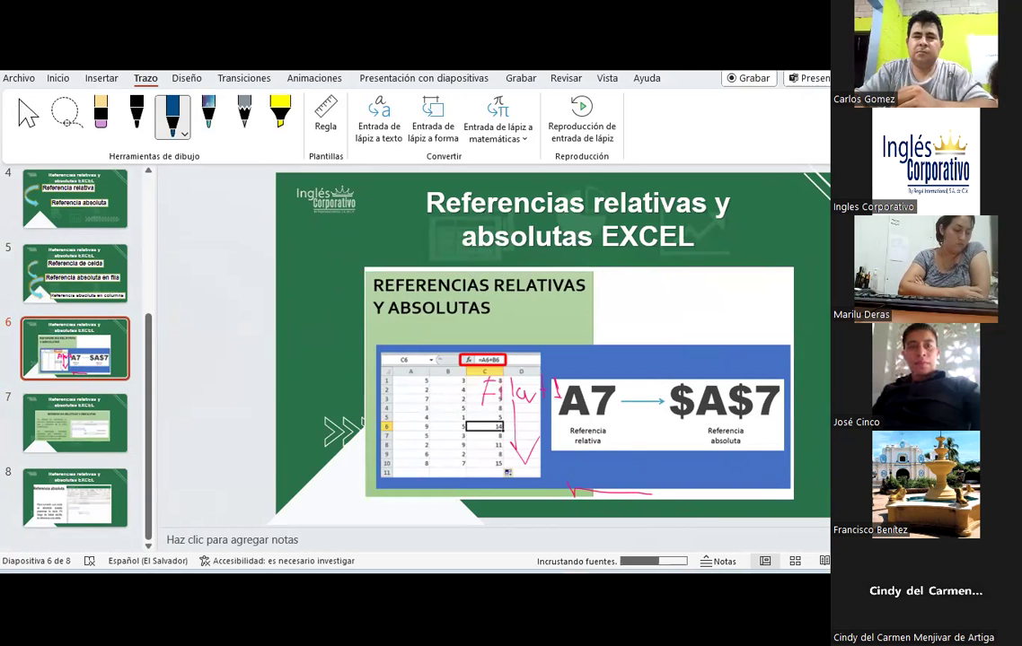
key("alt+Tab")
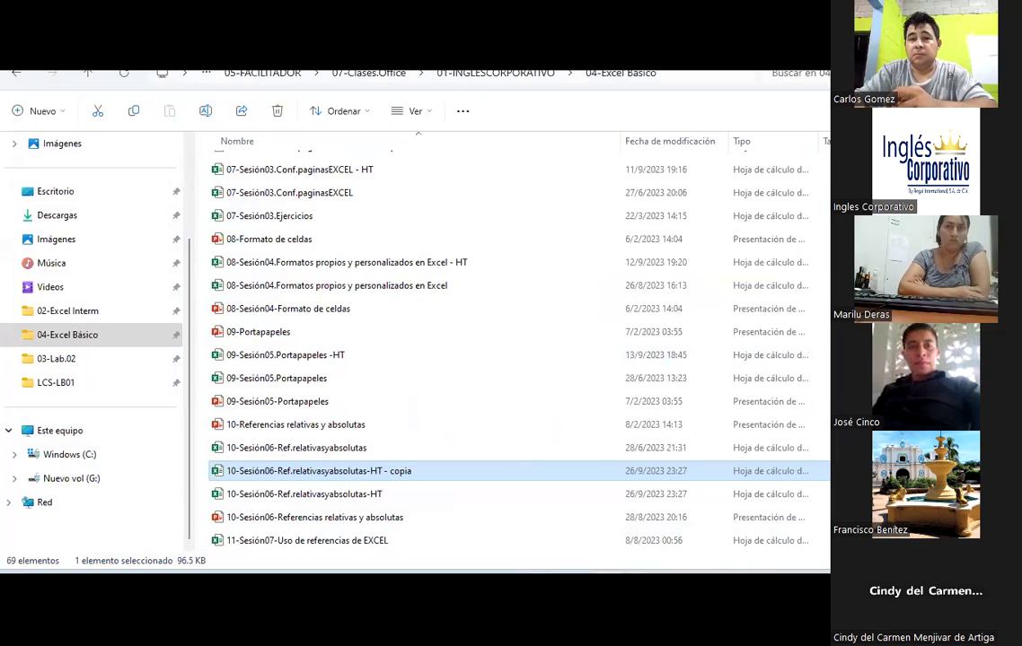
key("Return")
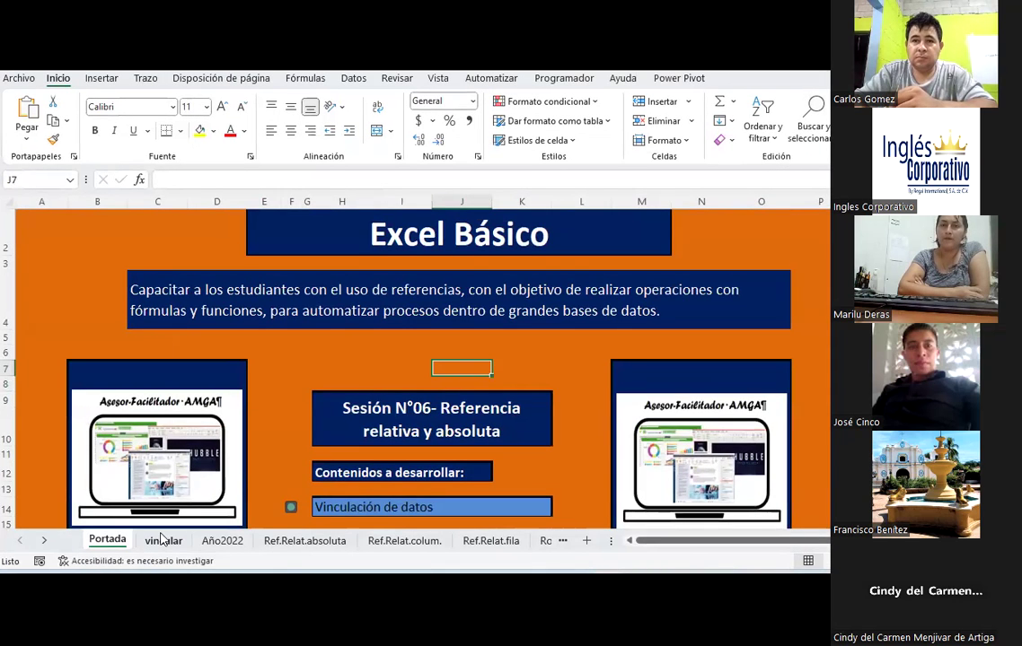
Step: Switch to the 'vincular' sheet with the empty Enero–Marzo 2021 summary table
left_click(162, 539)
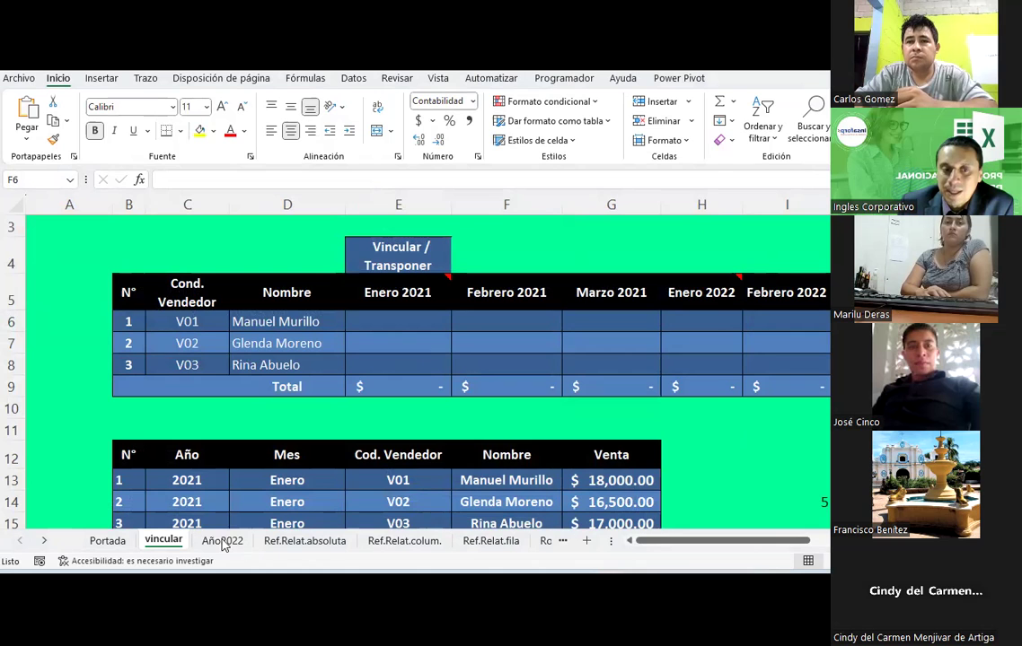
scroll(376, 399, "down", 3)
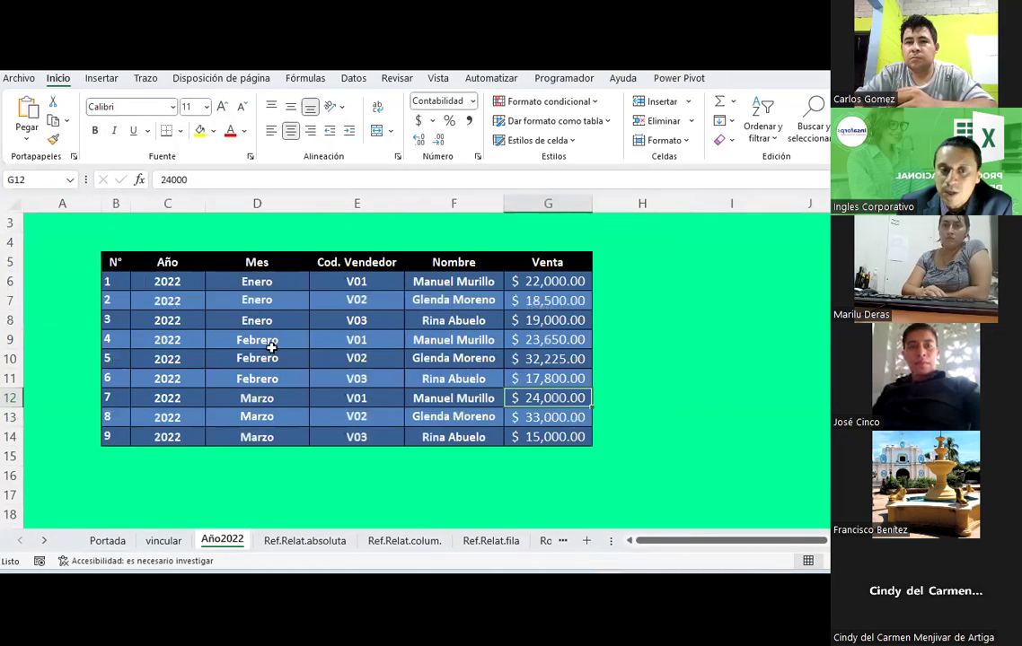
left_click(173, 542)
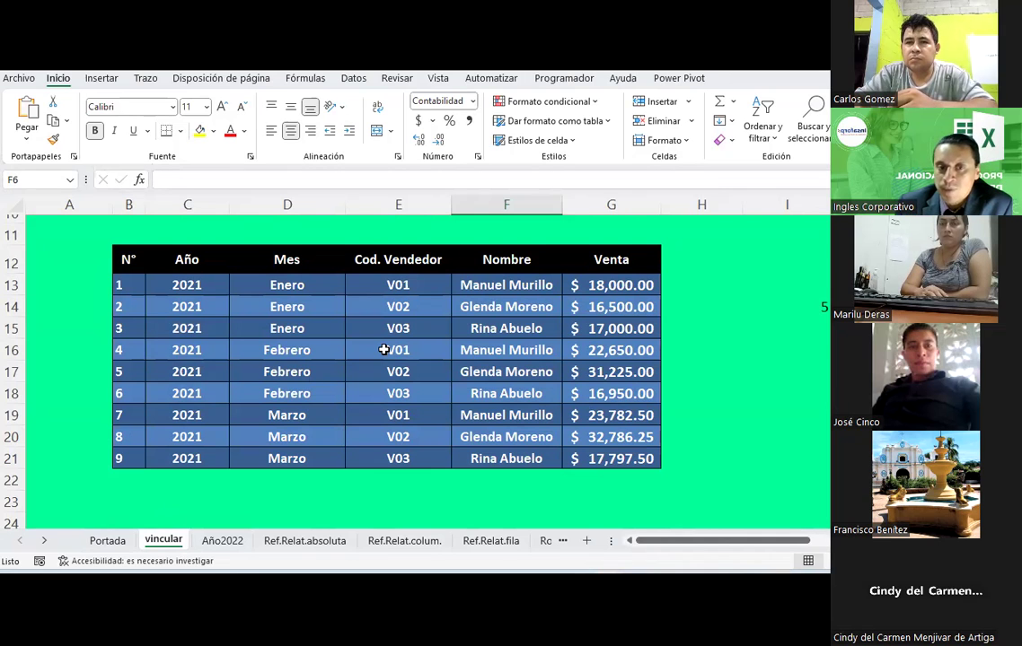
scroll(383, 349, "up", 3)
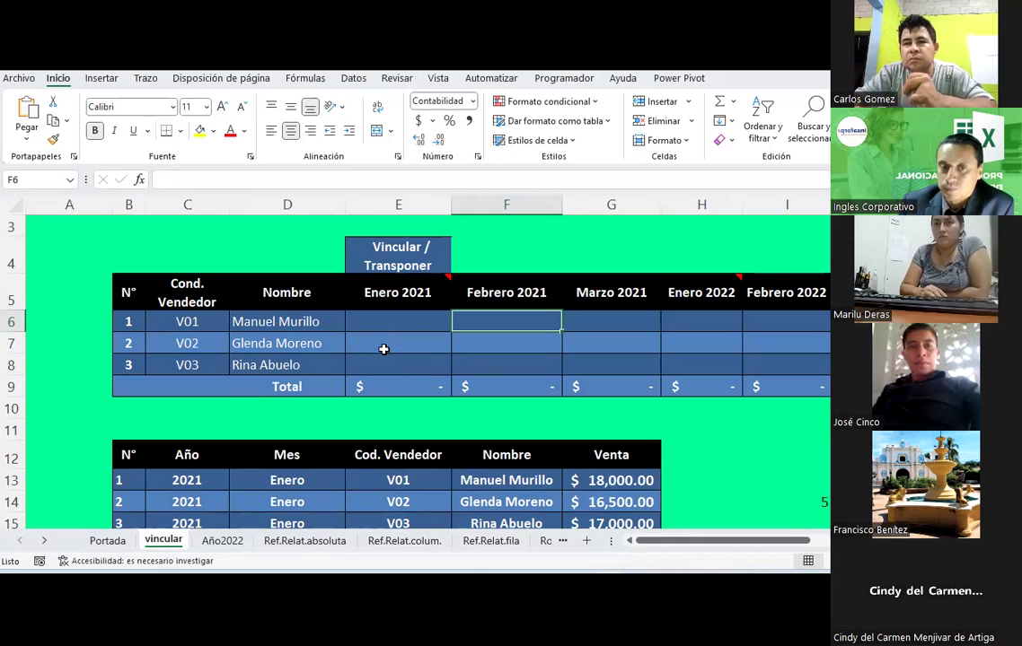
scroll(383, 349, "down", 1)
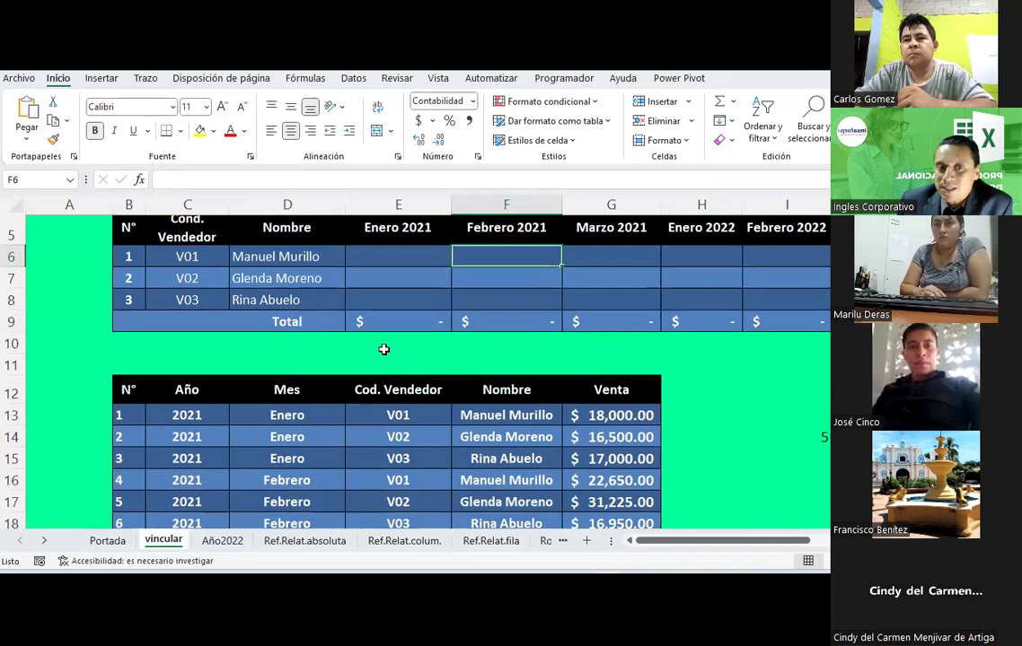
scroll(384, 347, "down", 2)
scroll(383, 347, "down", 1)
scroll(350, 350, "up", 1)
scroll(349, 350, "up", 1)
scroll(349, 350, "down", 1)
scroll(350, 350, "down", 1)
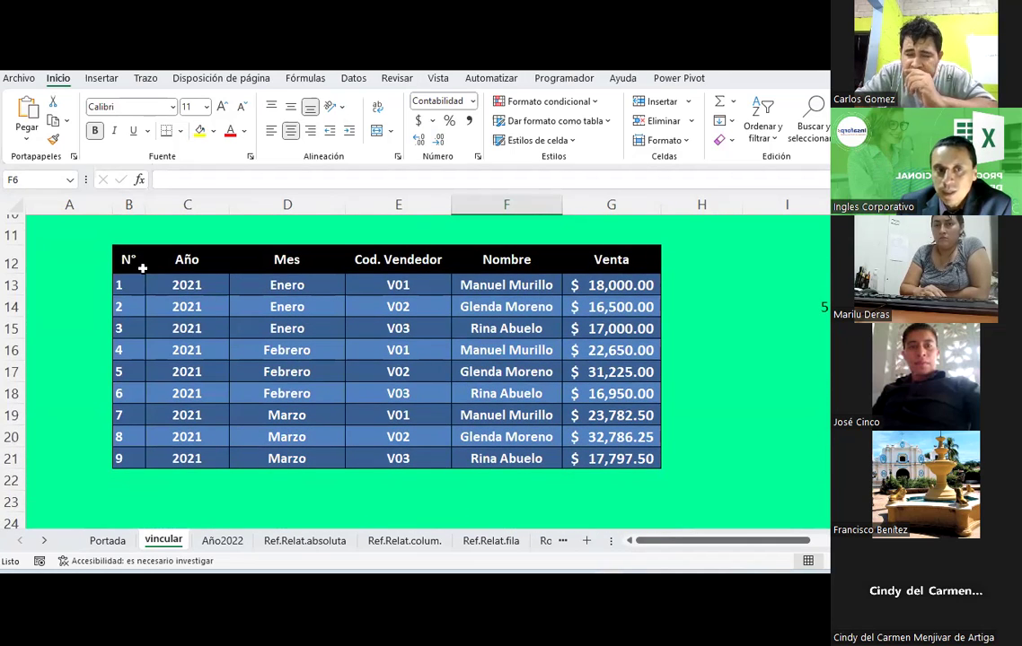
mouse_move(125, 258)
left_mouse_down()
mouse_move(617, 445)
mouse_move(624, 457)
left_mouse_up()
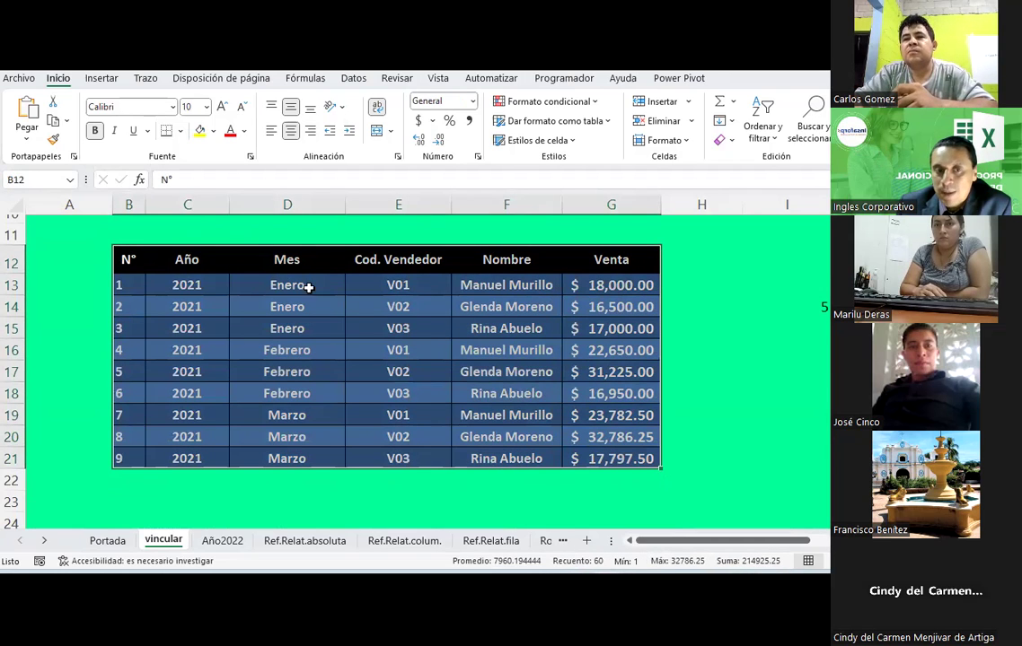
left_click_drag(297, 284, 310, 393)
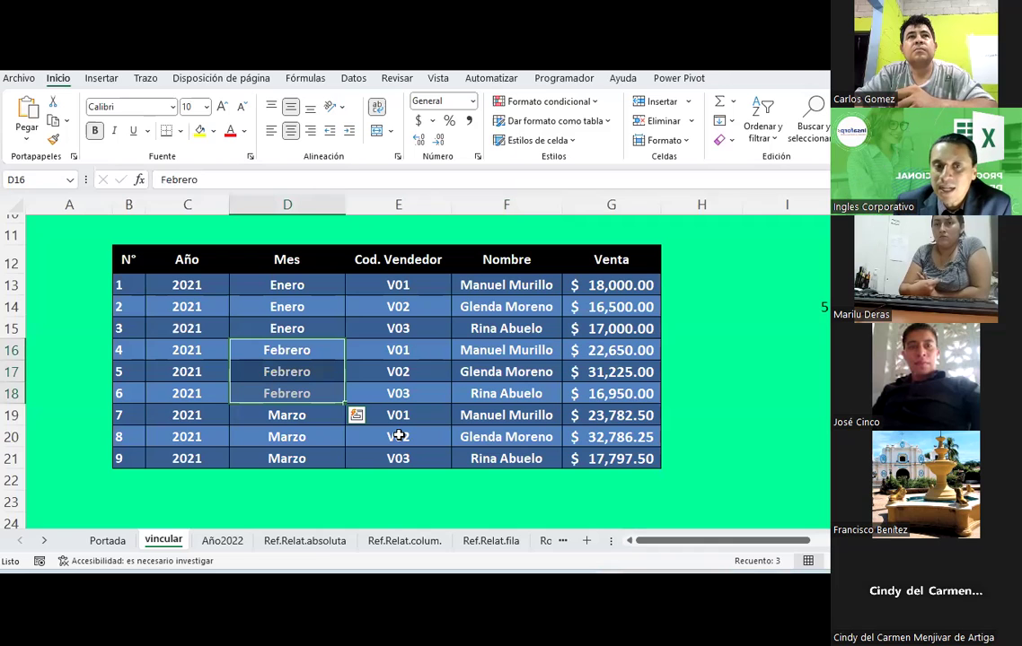
scroll(399, 436, "up", 3)
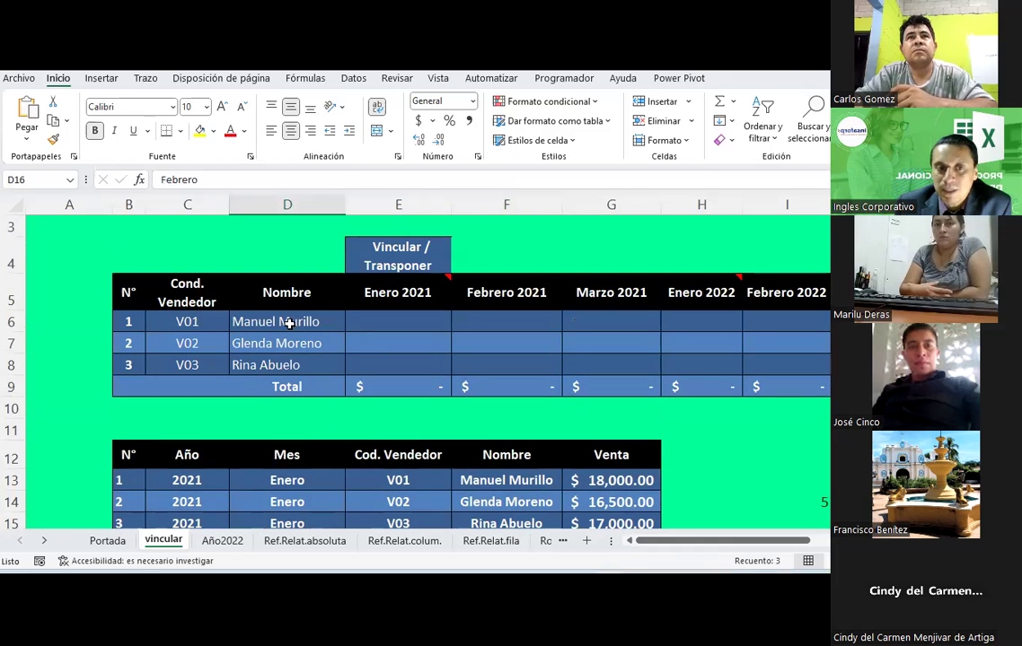
left_click(286, 321)
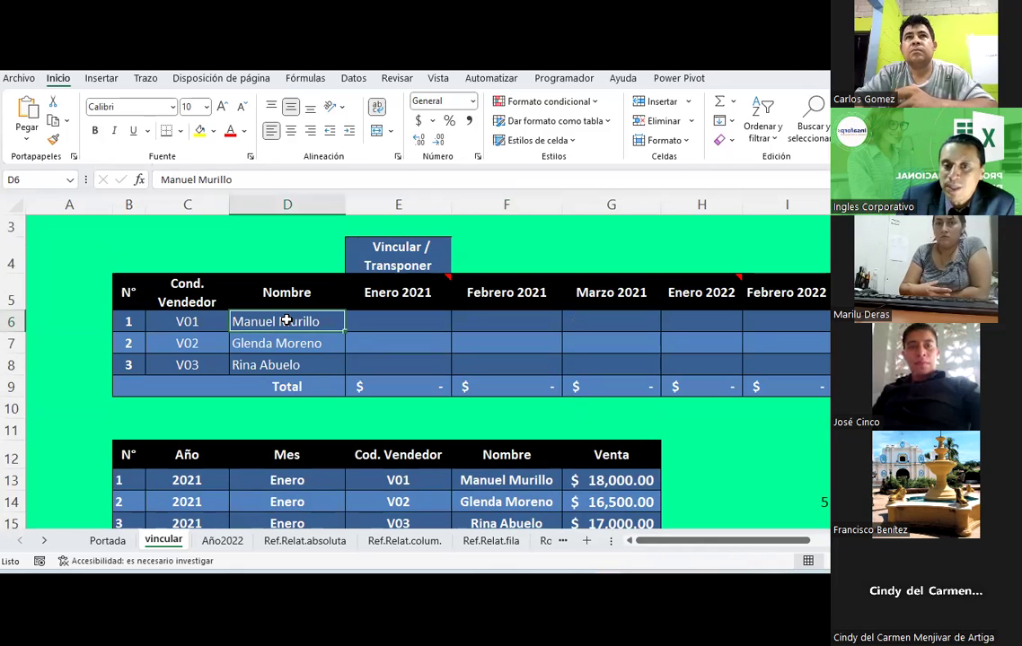
scroll(287, 321, "down", 1)
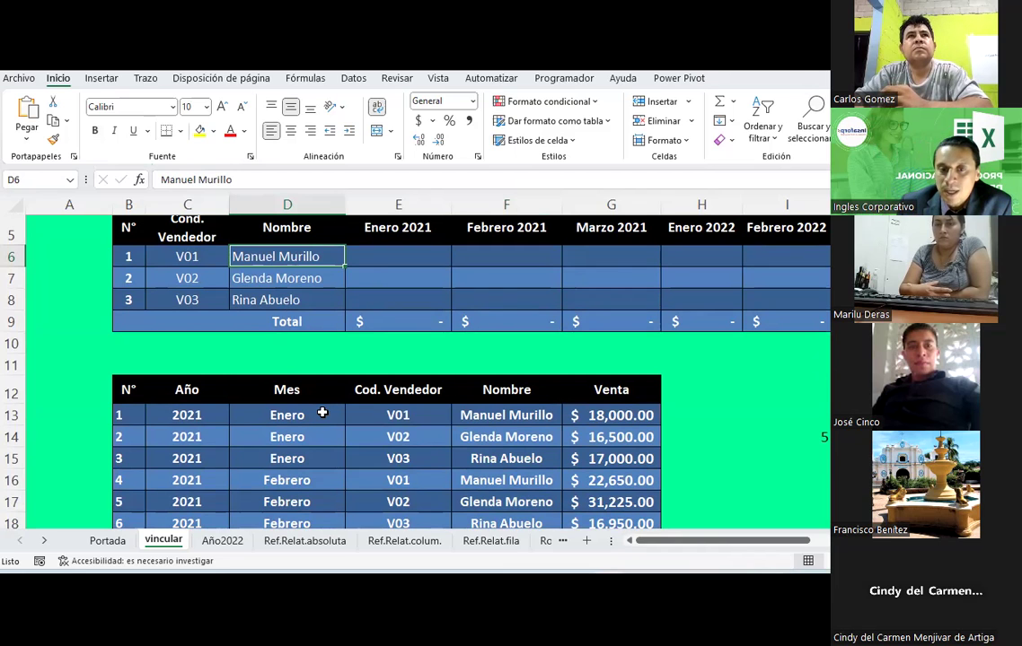
left_click_drag(210, 256, 250, 289)
scroll(251, 289, "down", 1)
scroll(250, 289, "up", 1)
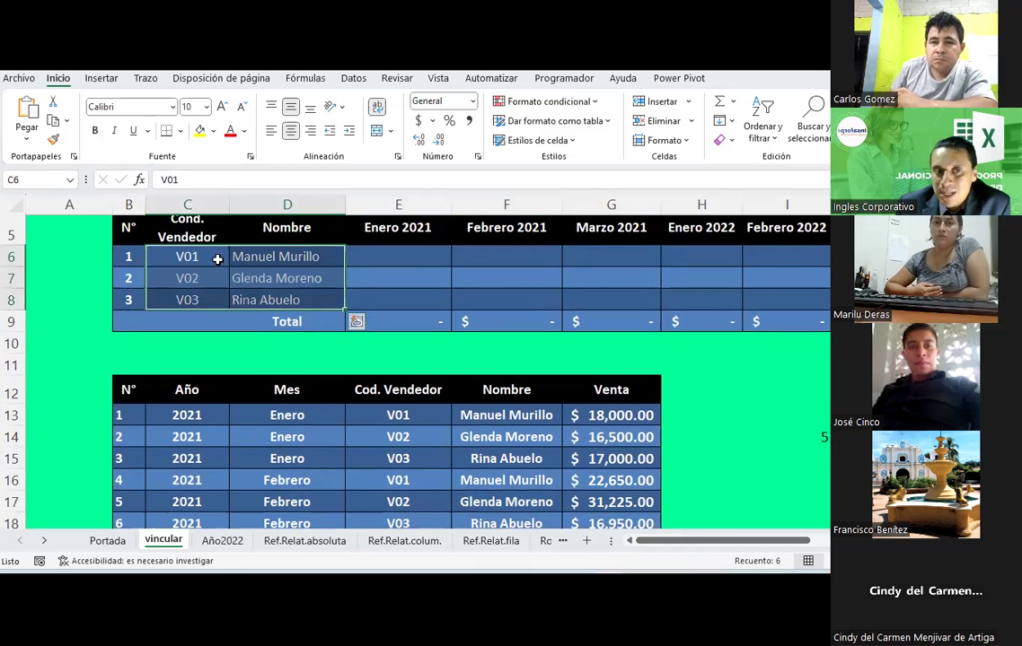
scroll(209, 293, "down", 1)
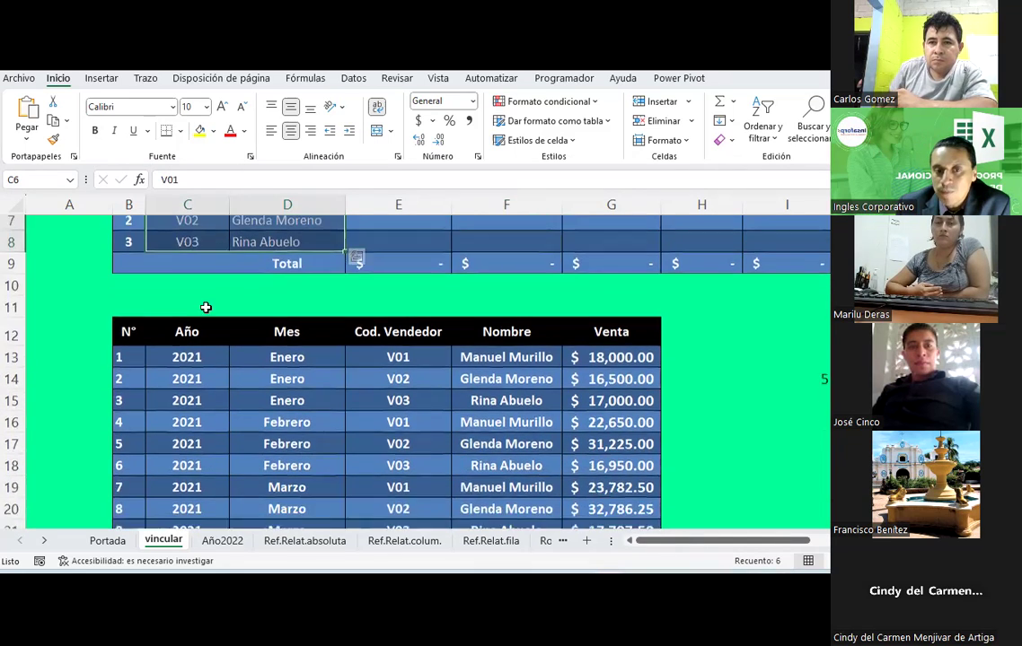
scroll(205, 305, "down", 1)
left_click_drag(414, 283, 399, 393)
scroll(309, 401, "up", 1)
scroll(308, 342, "up", 1)
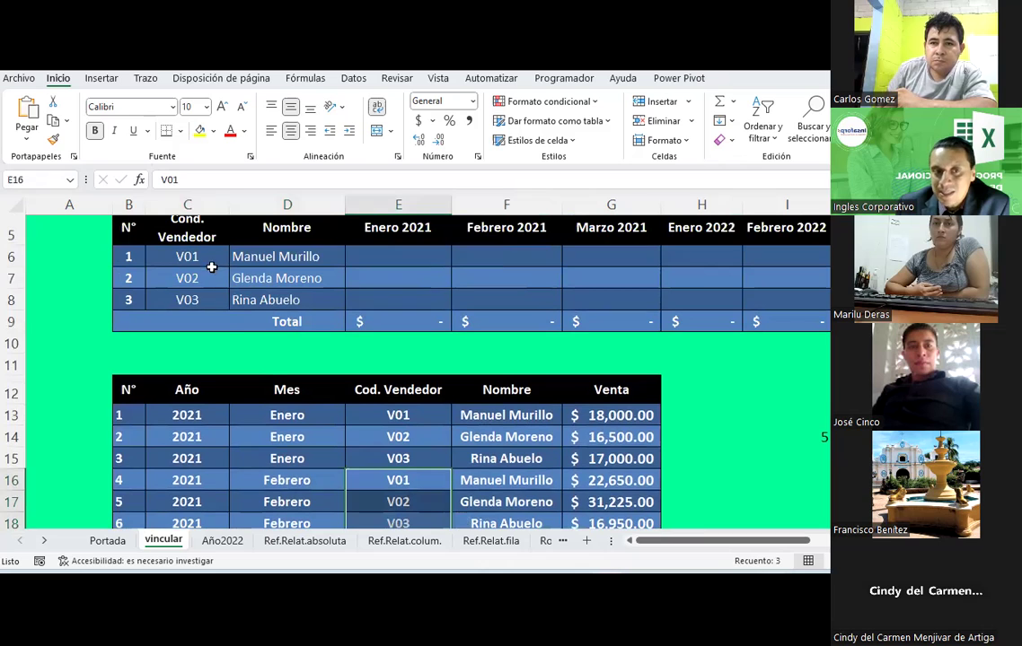
left_click_drag(212, 267, 205, 296)
scroll(405, 302, "down", 2)
left_click_drag(401, 283, 413, 391)
left_click(402, 306)
key("Down")
key("Down")
key("Down")
key("Down")
key("Down")
key("Down")
key("Down")
scroll(421, 406, "up", 2)
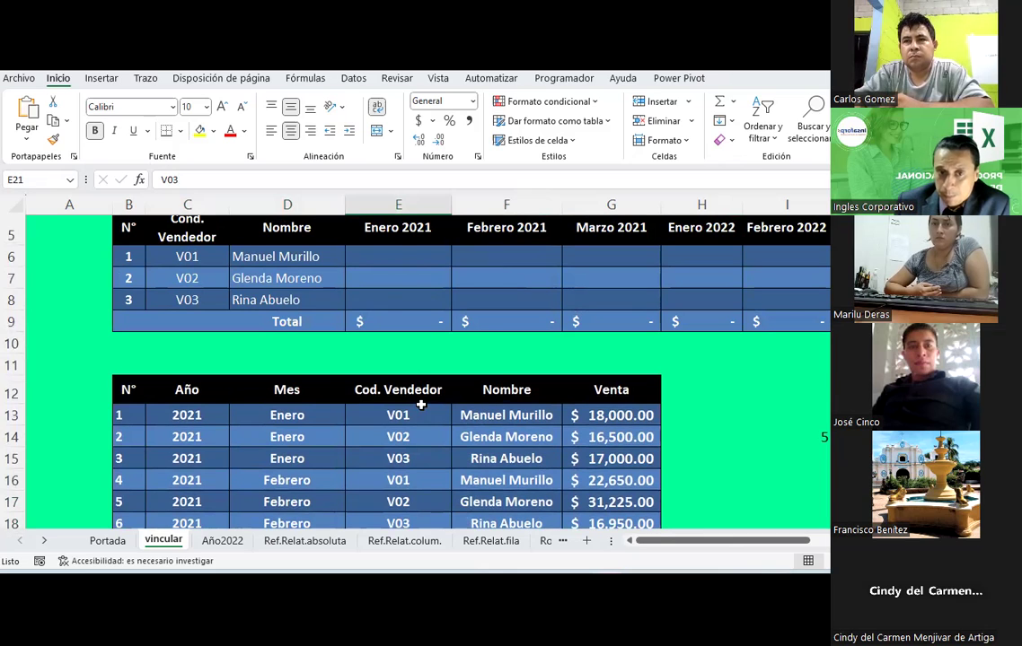
Step: Link V01's Enero 2021 cell E6 to G13 with =G13
left_click(400, 256)
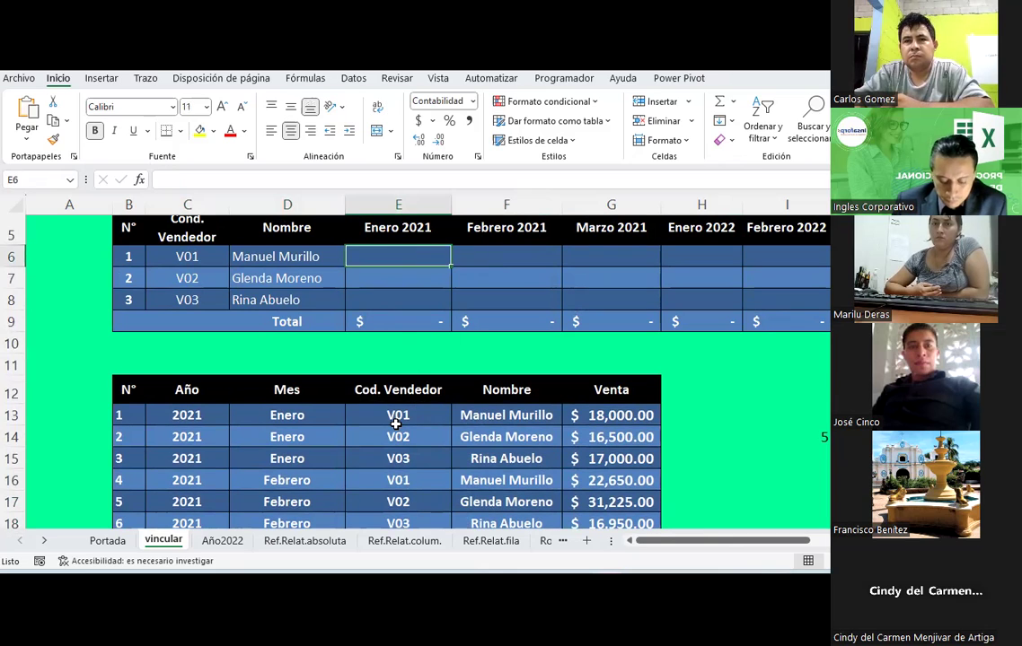
type("=")
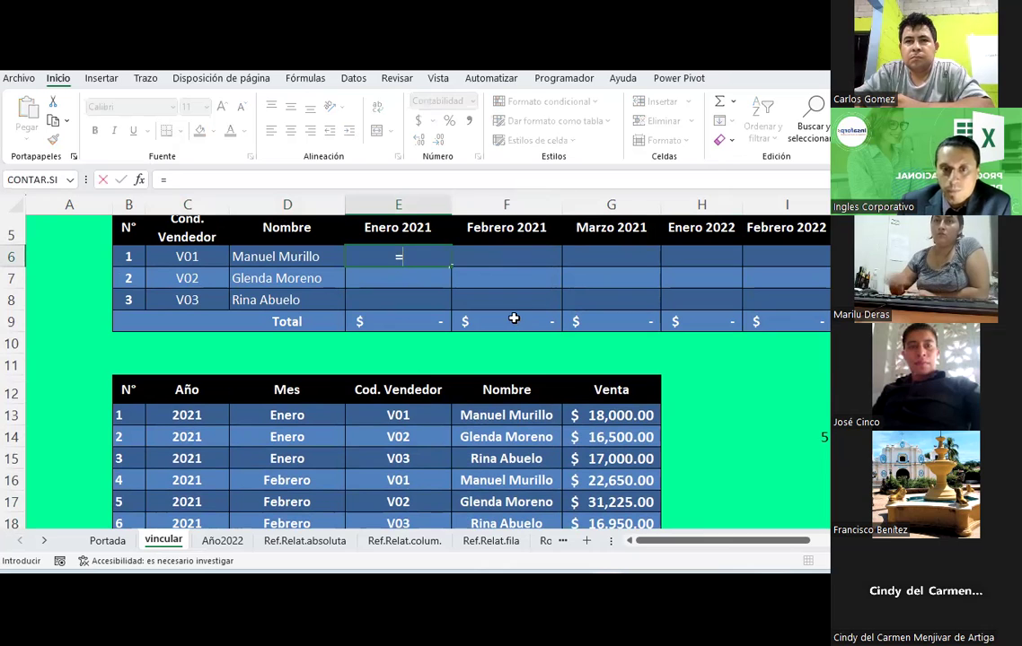
left_click(611, 415)
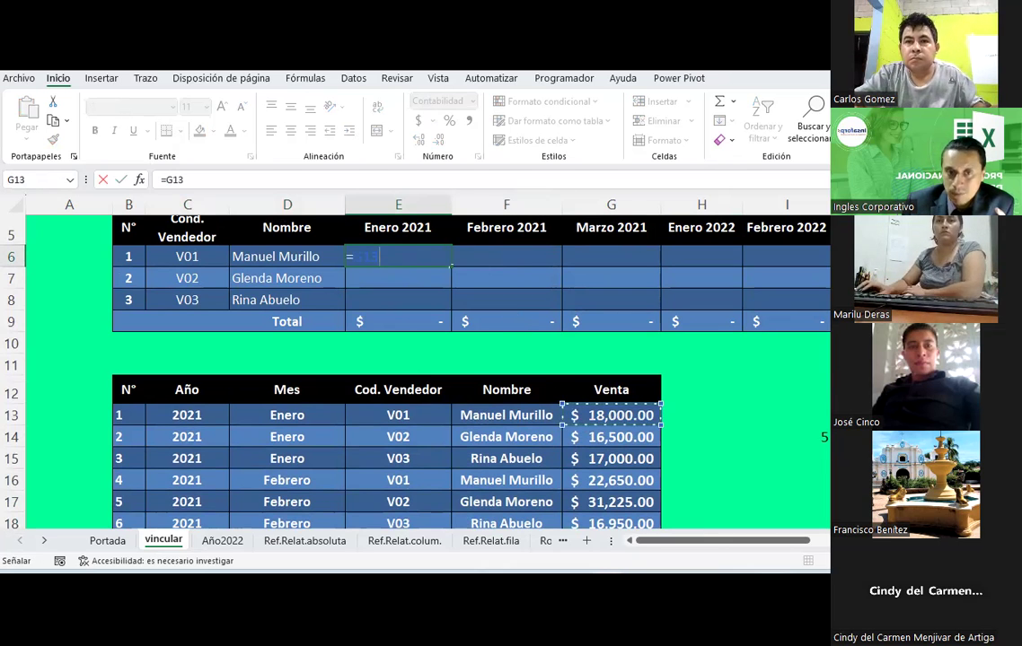
key("Return")
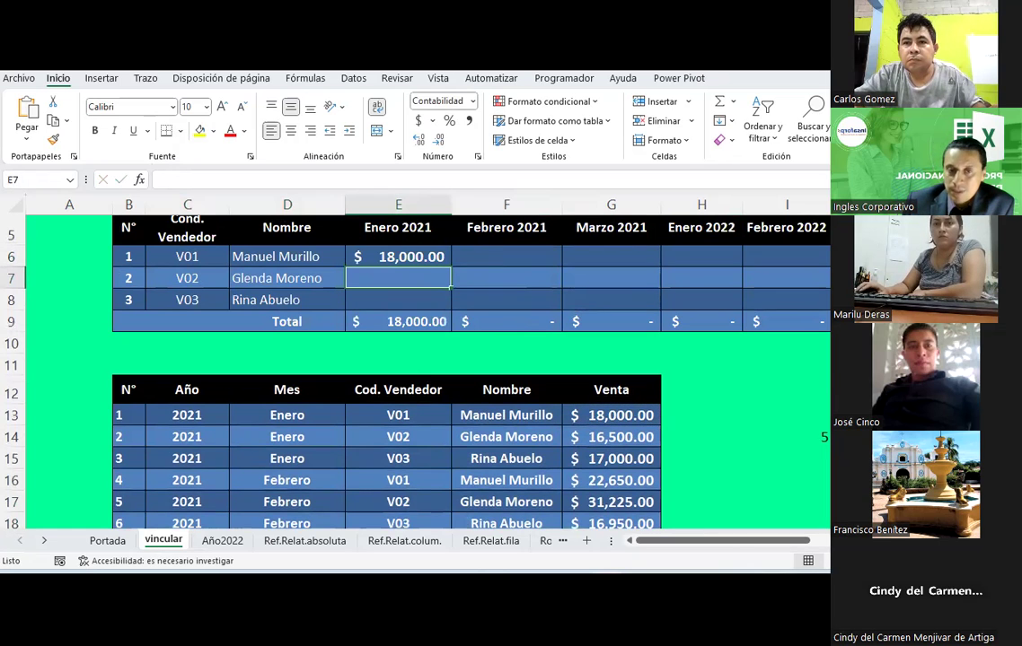
Step: Fill the E6 link down to E7:E8, check the copied formula, then undo the fill
scroll(452, 379, "up", 1)
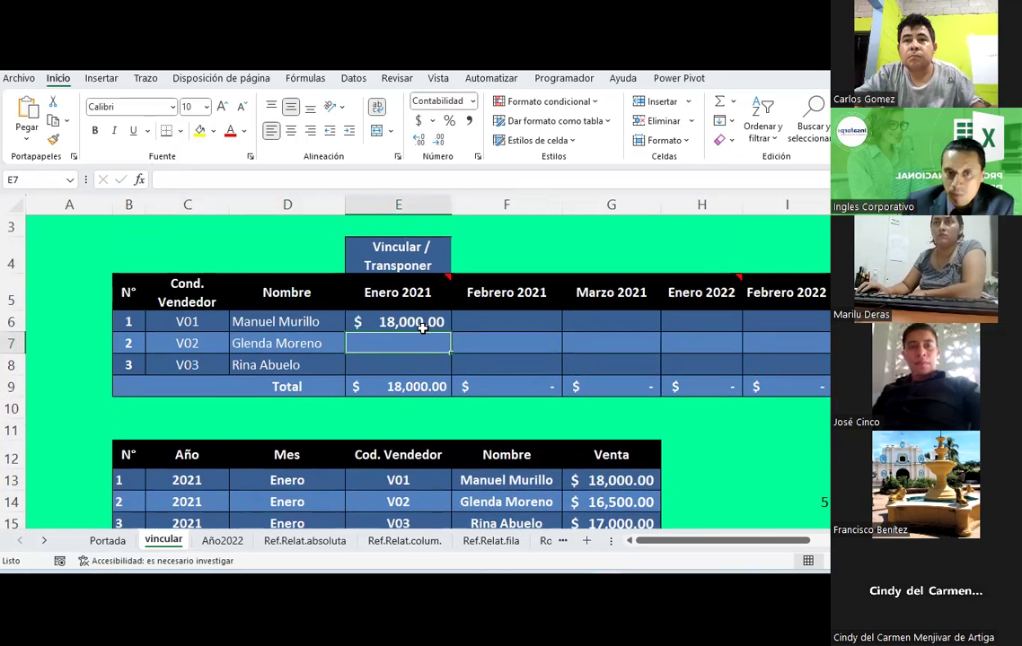
left_click(422, 329)
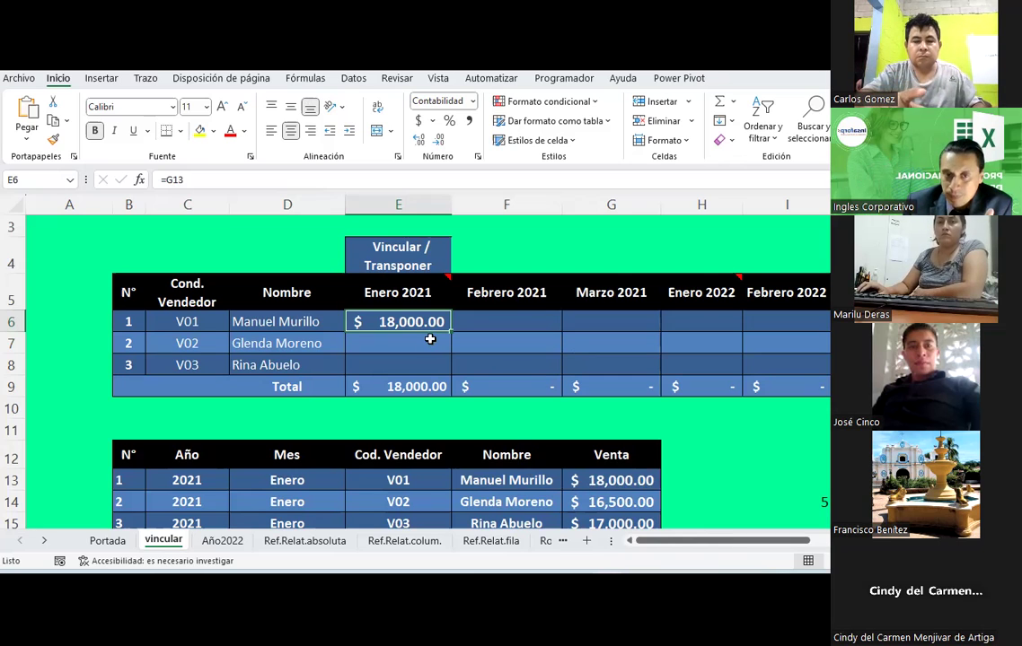
left_click_drag(450, 332, 454, 365)
left_click(506, 343)
left_click(419, 346)
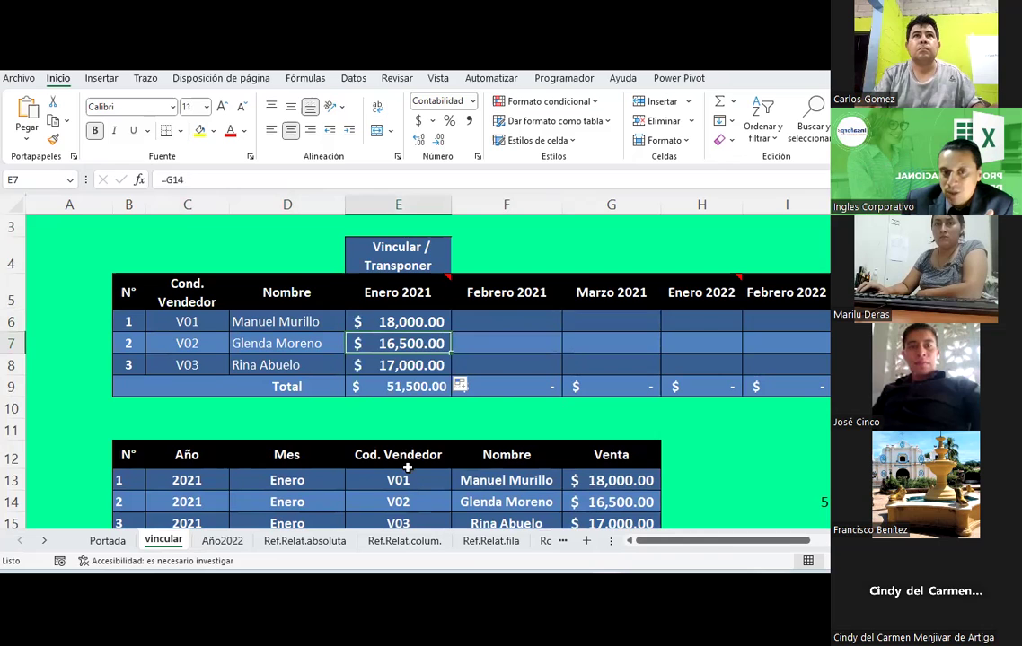
key("ctrl+z")
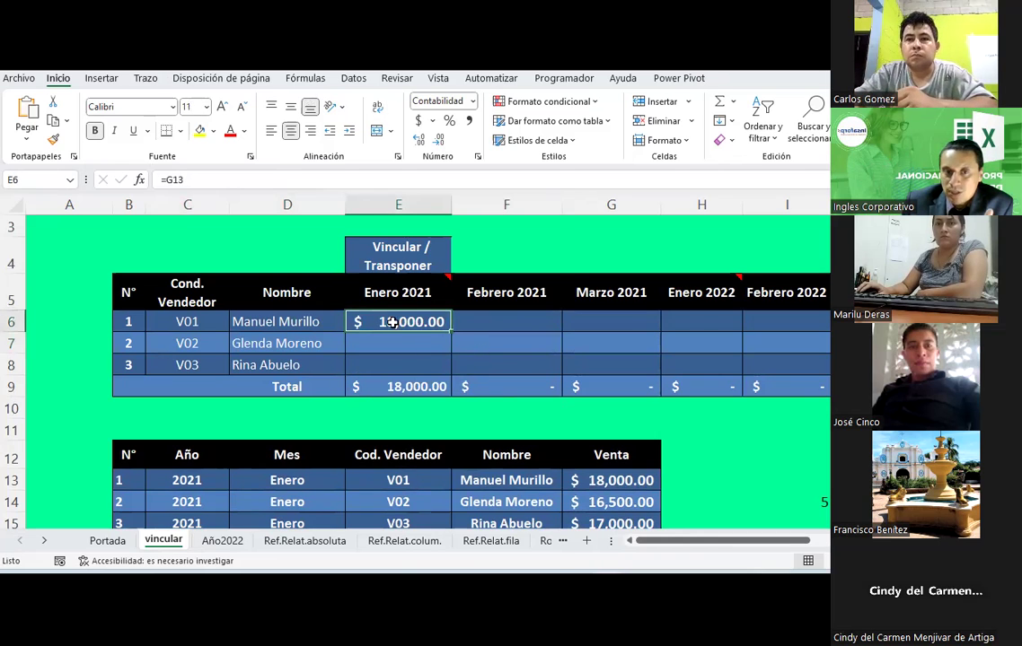
Step: Copy E6 and paste only its formula into E7:E8, dismissing the clipboard warning
right_click(393, 323)
left_click(458, 158)
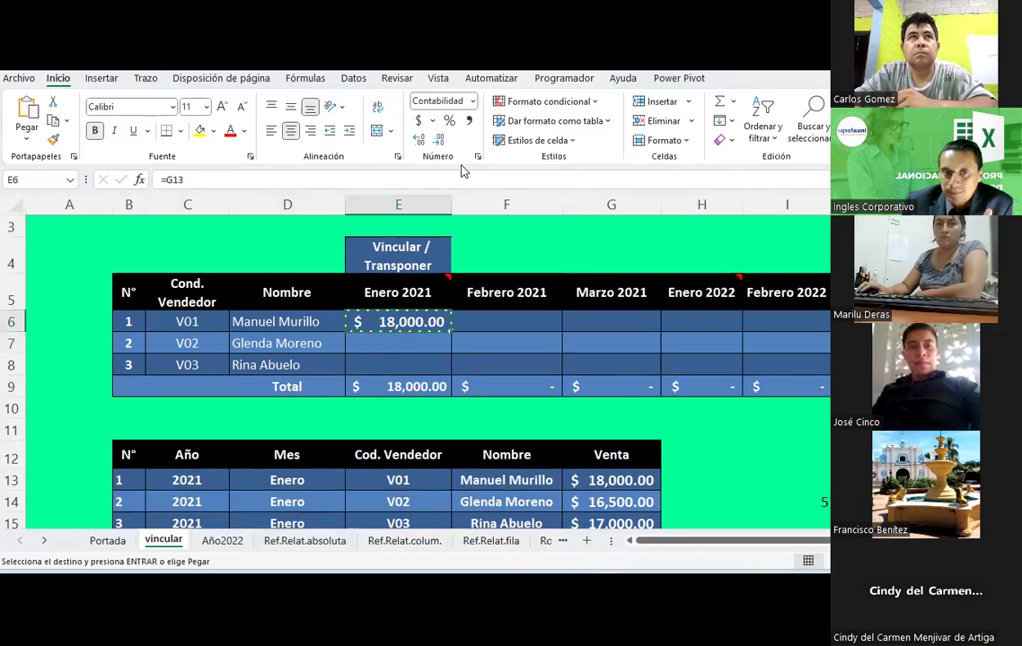
left_click_drag(402, 345, 406, 367)
right_click(407, 368)
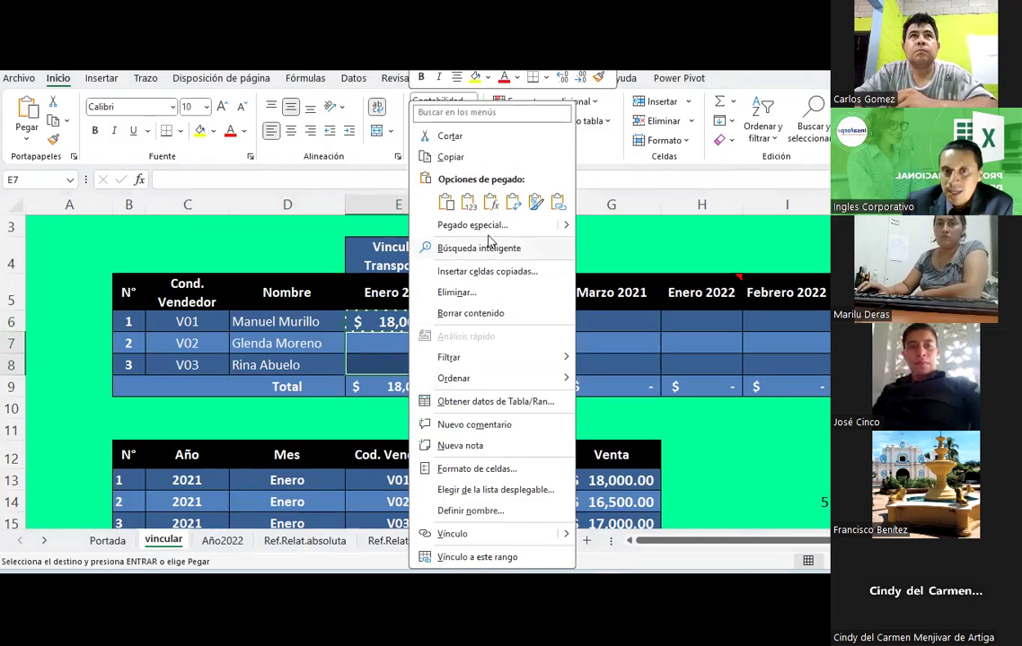
left_click(490, 212)
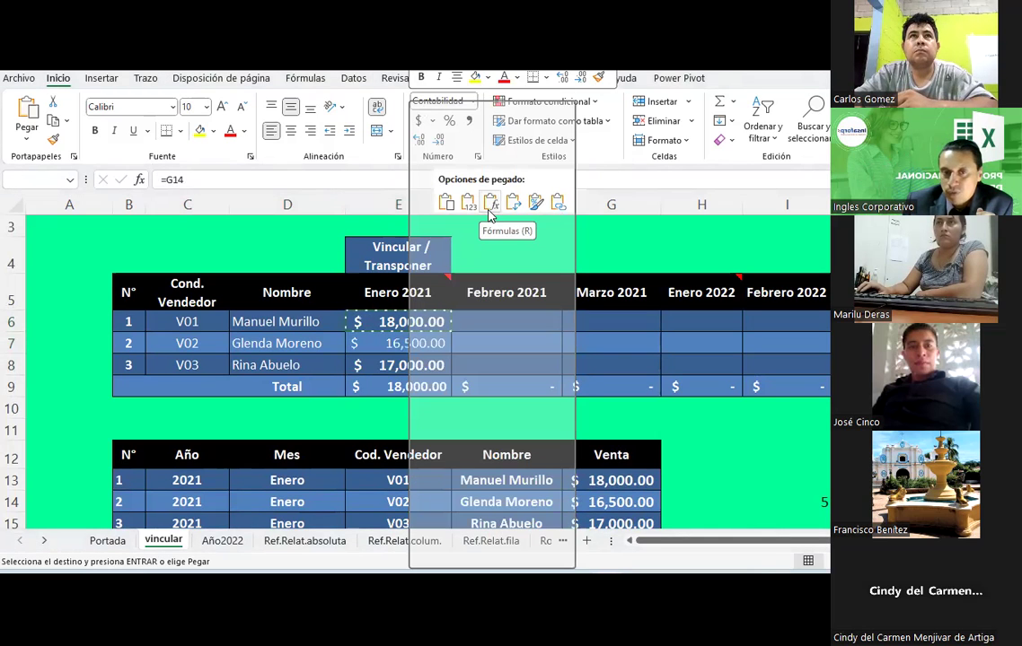
left_click(512, 349)
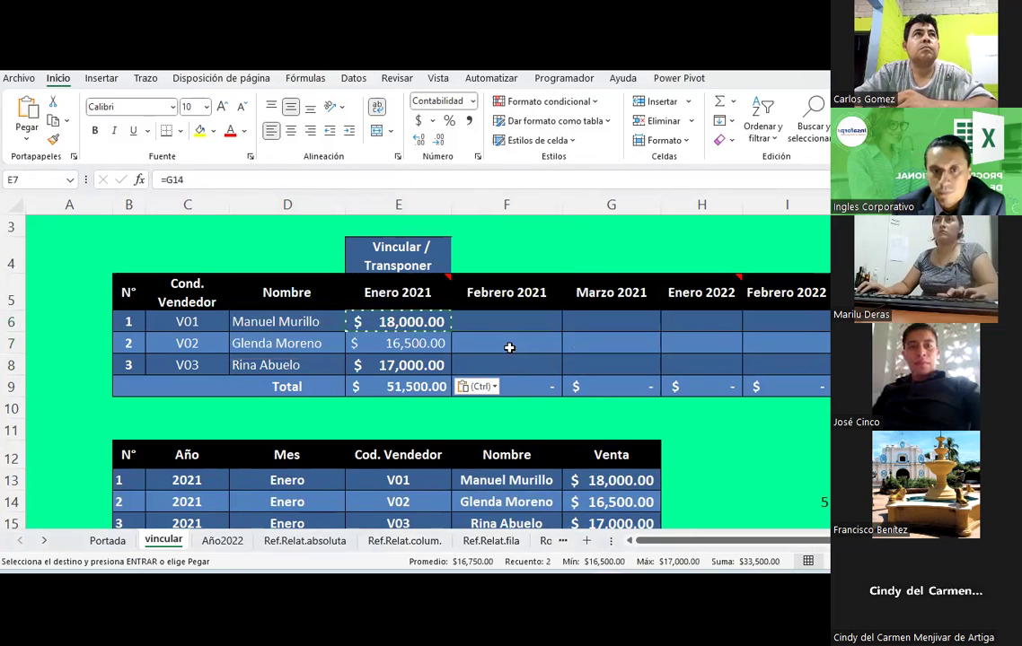
Step: Check V03's January link formula, clear the copy marquee, and deselect the table
left_click(376, 361)
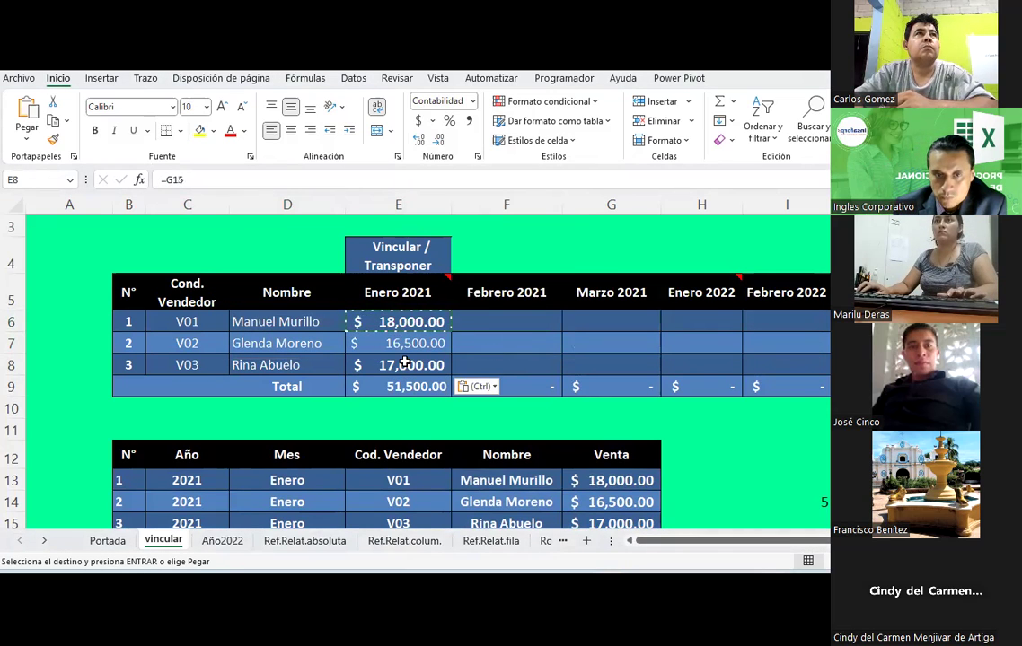
key("Escape")
left_click(597, 407)
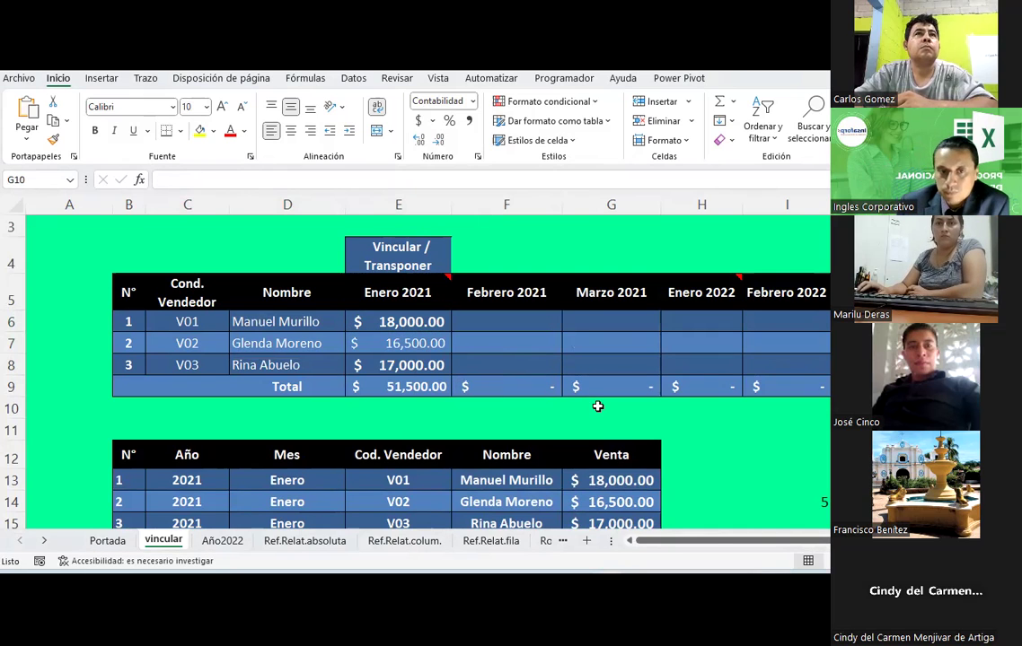
left_click(415, 322)
left_click(424, 451)
left_click(415, 321)
left_click(541, 345)
scroll(532, 347, "down", 3)
scroll(542, 344, "up", 4)
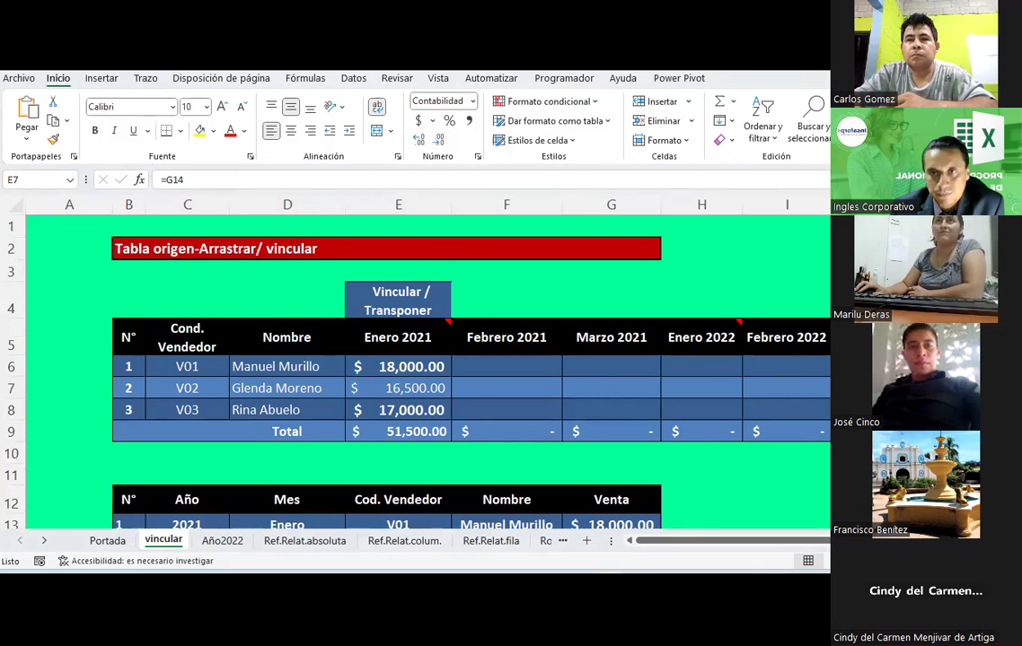
key("alt+Tab")
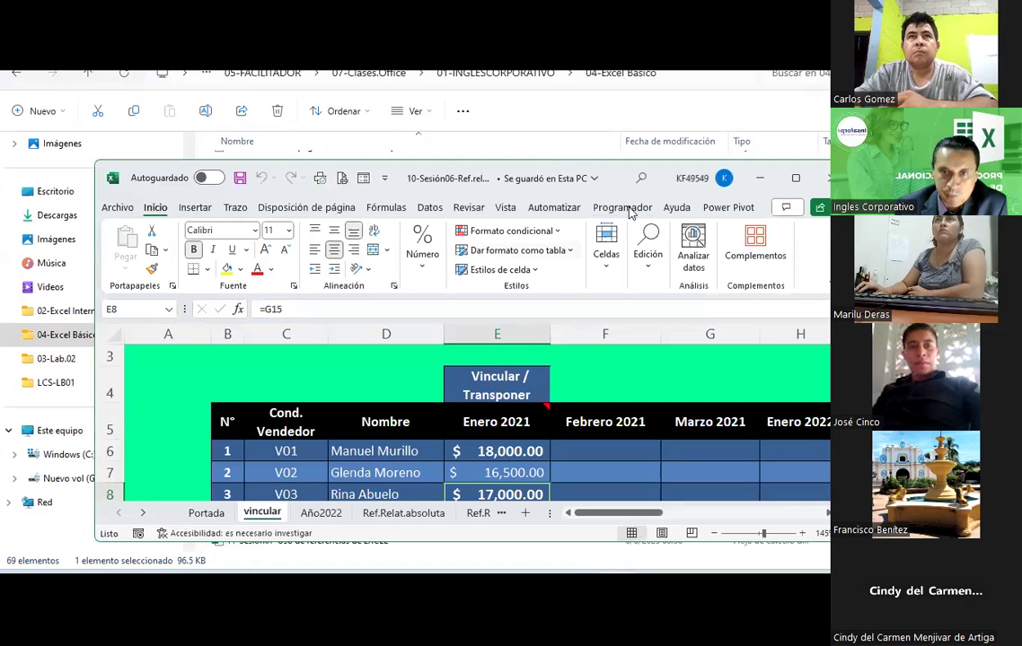
left_click(806, 171)
left_click(388, 318)
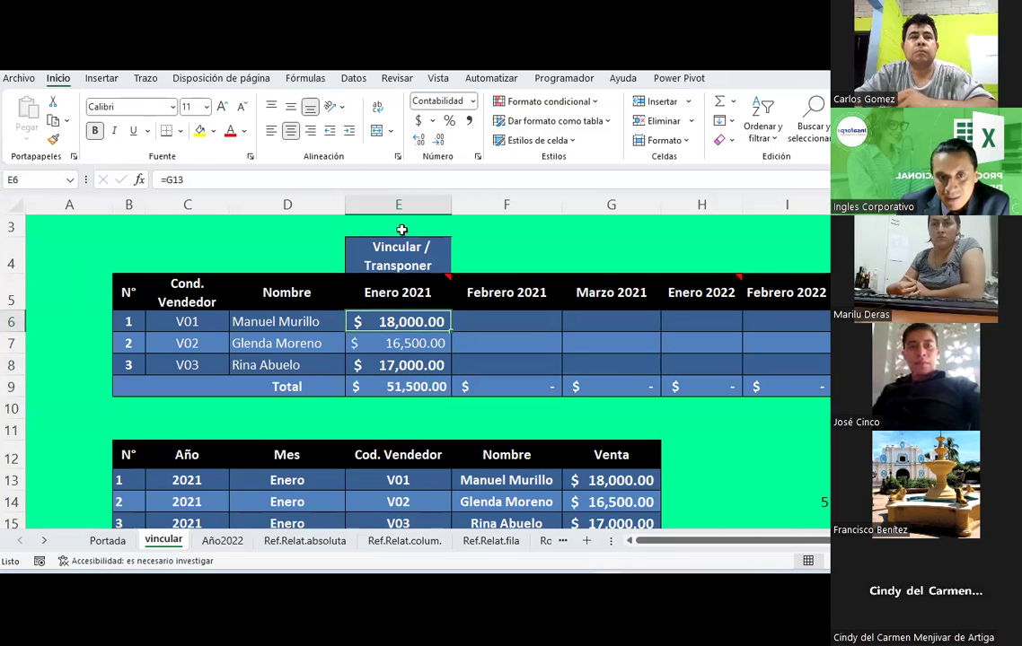
scroll(337, 348, "down", 2)
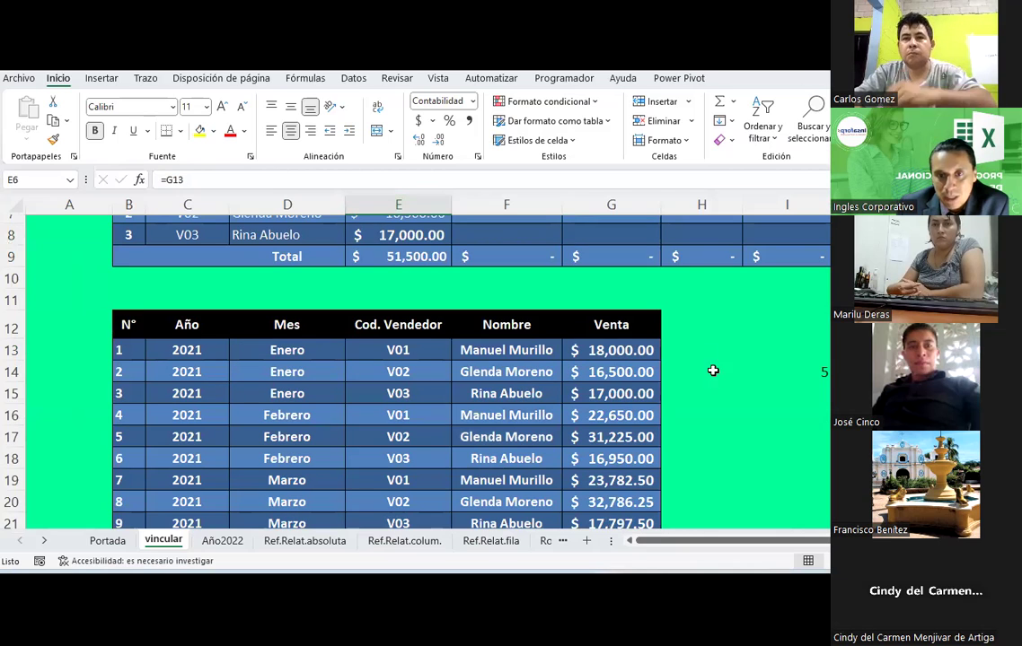
left_click(621, 348)
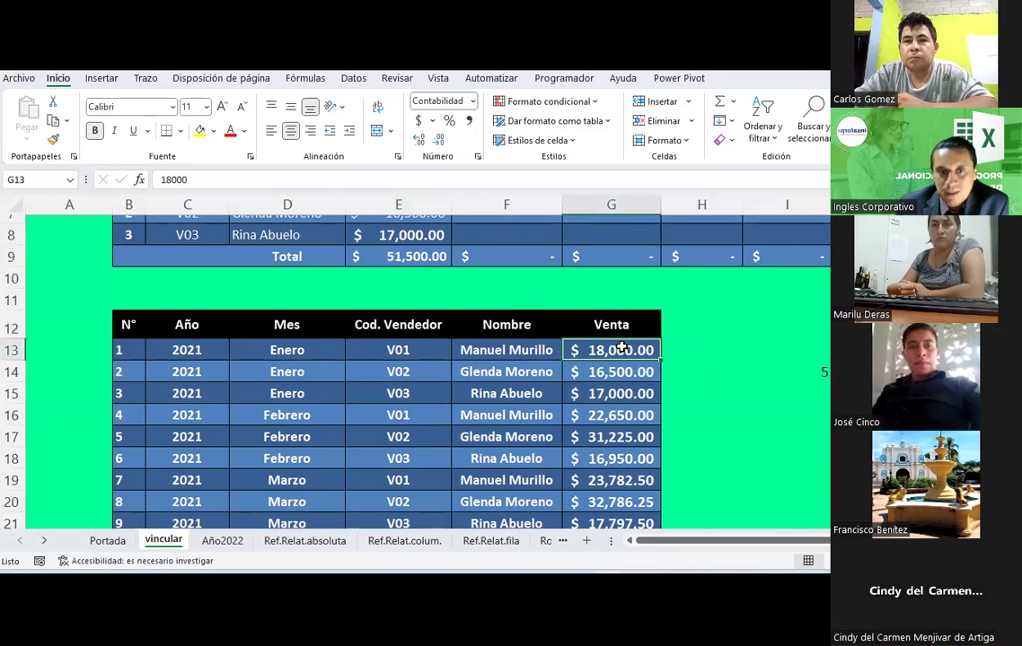
scroll(621, 348, "up", 1)
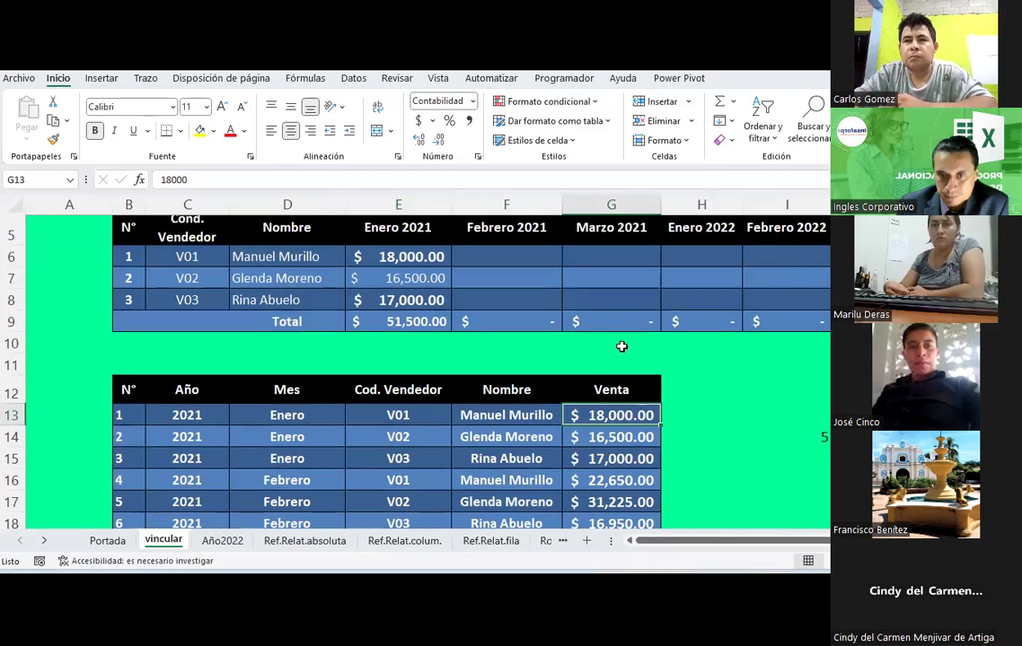
scroll(621, 346, "down", 1)
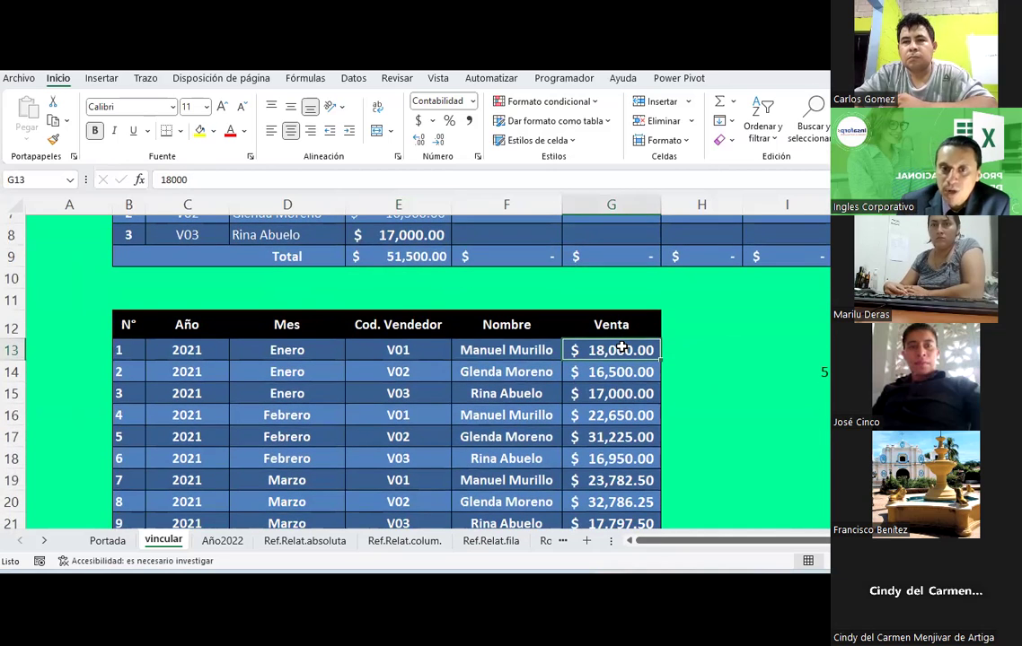
scroll(621, 348, "down", 1)
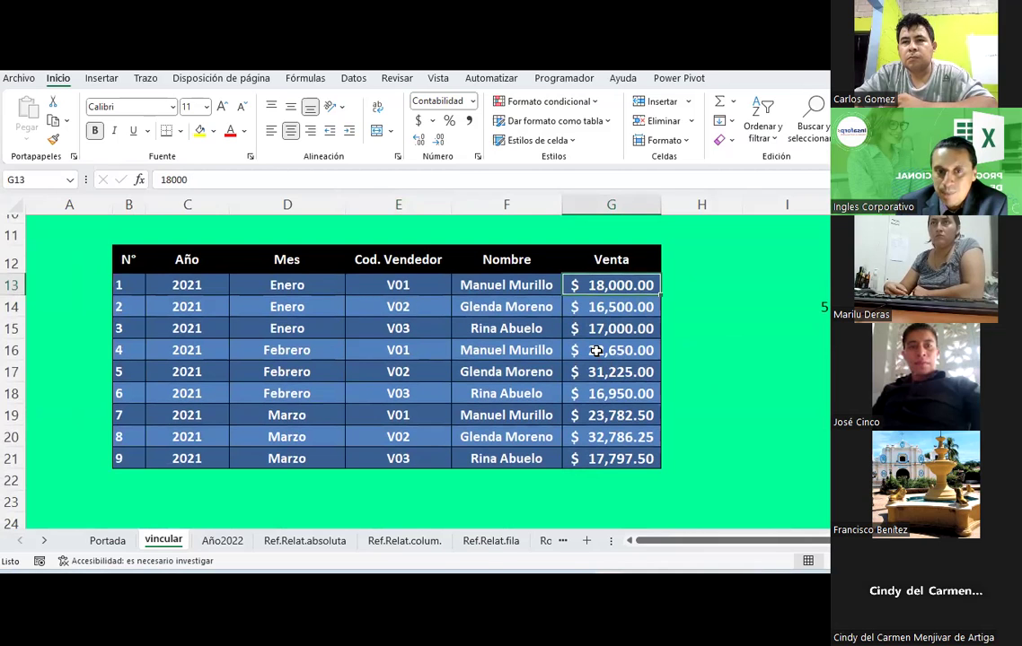
left_click_drag(595, 350, 596, 393)
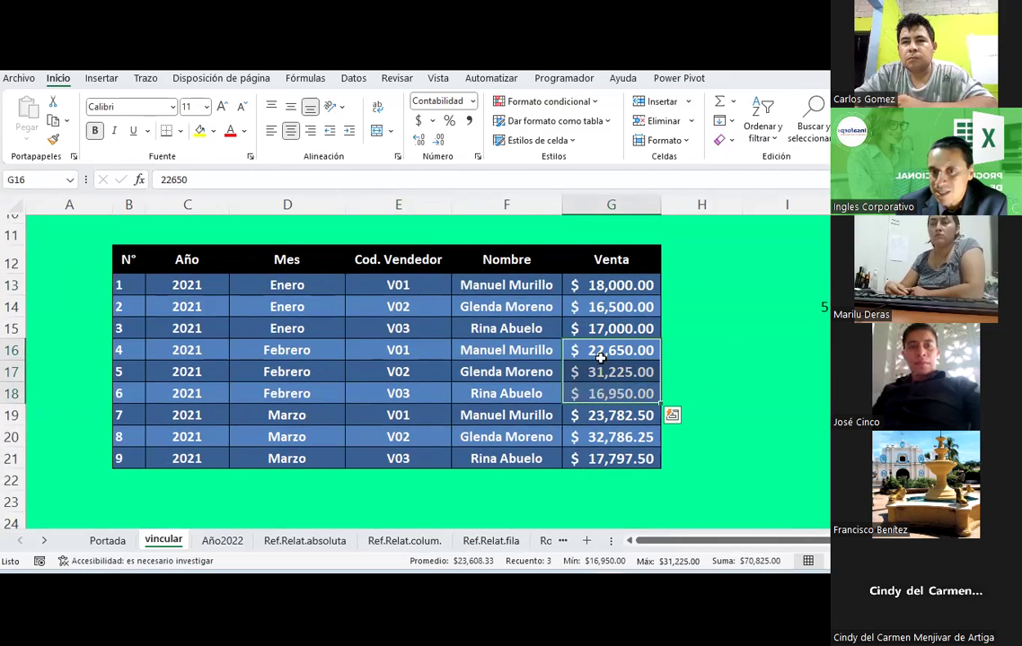
scroll(593, 363, "up", 3)
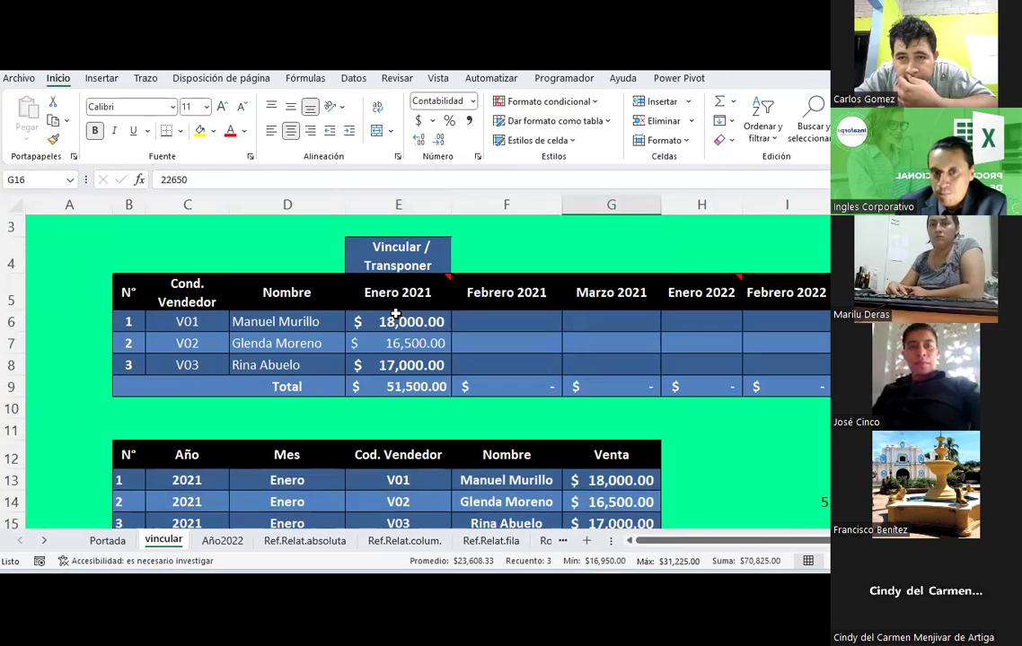
left_click_drag(395, 316, 390, 366)
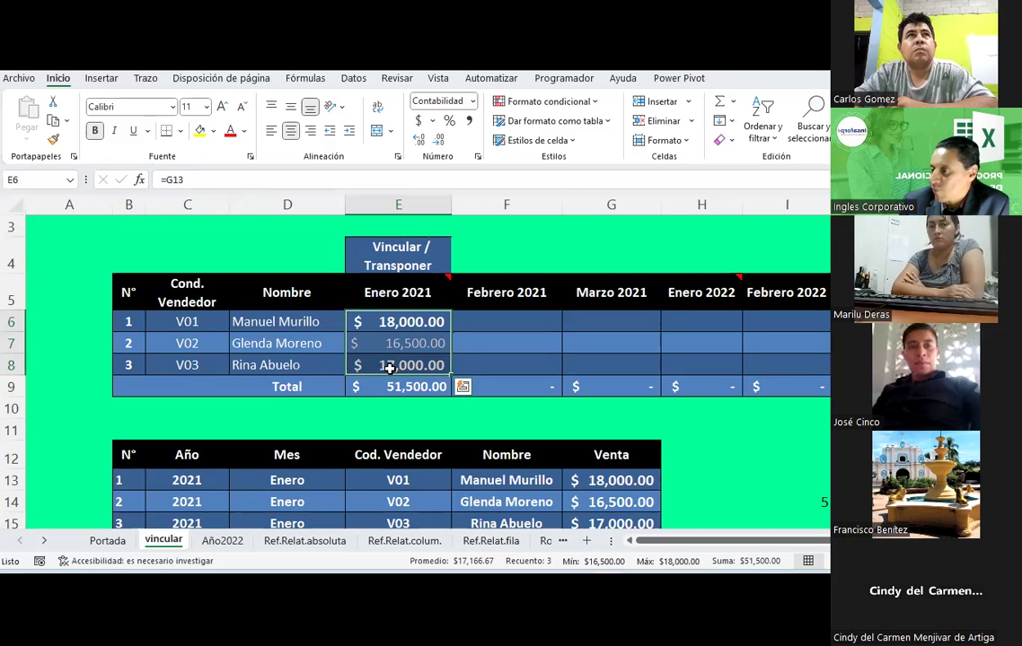
key("Escape")
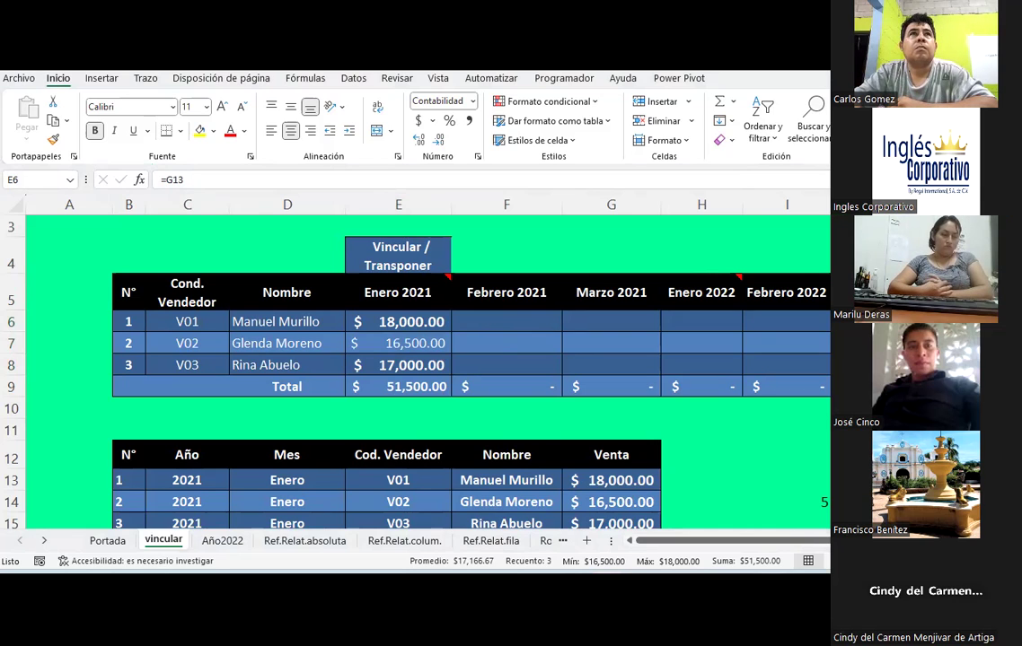
left_click(401, 321)
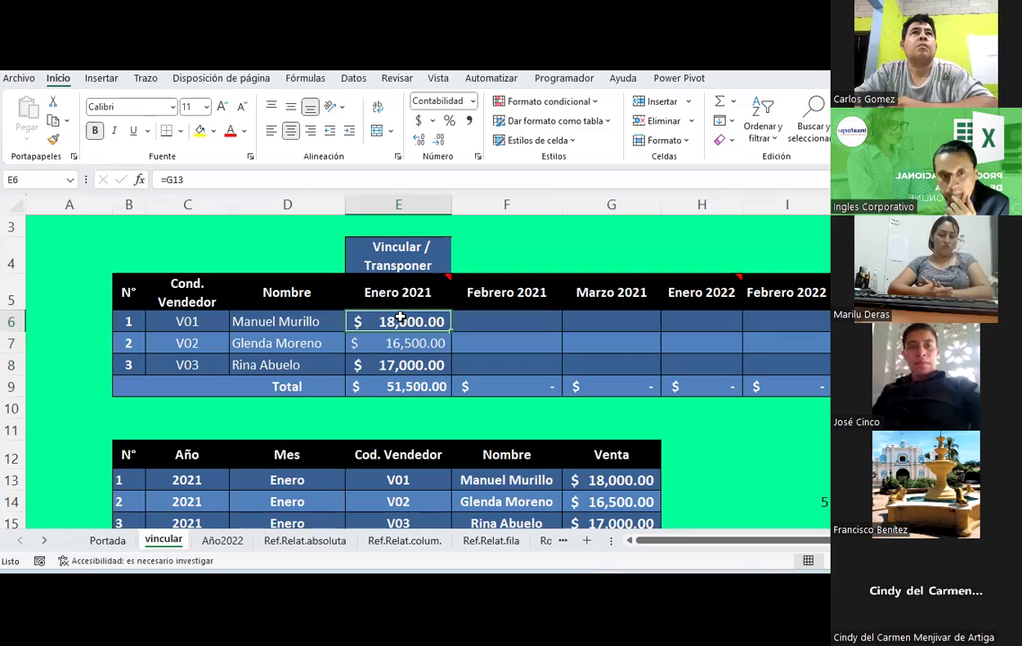
scroll(400, 318, "down", 1)
scroll(400, 317, "down", 1)
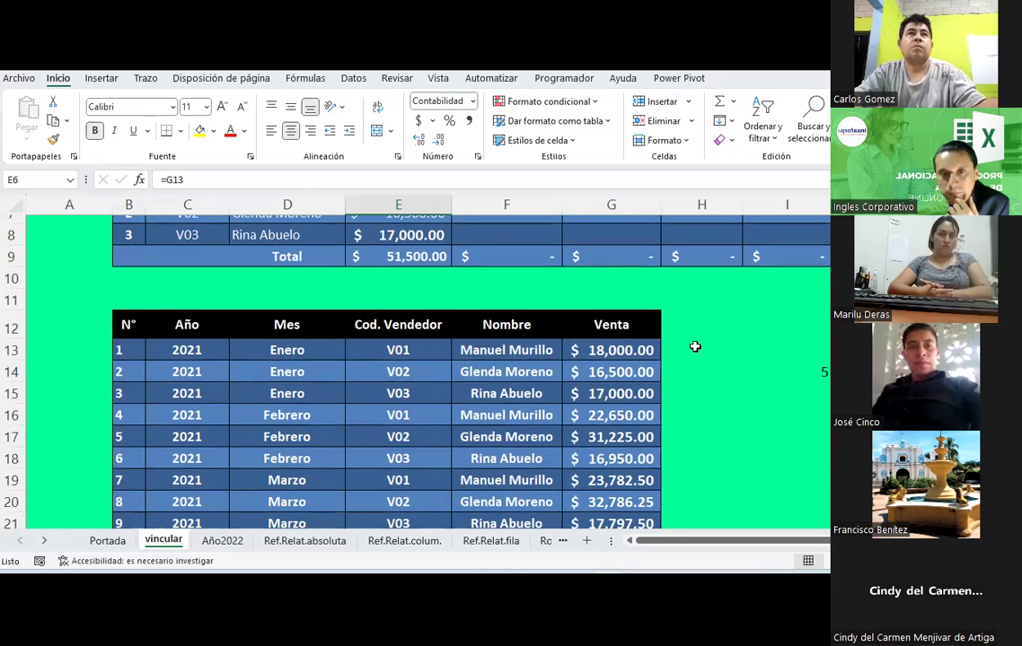
scroll(695, 347, "up", 1)
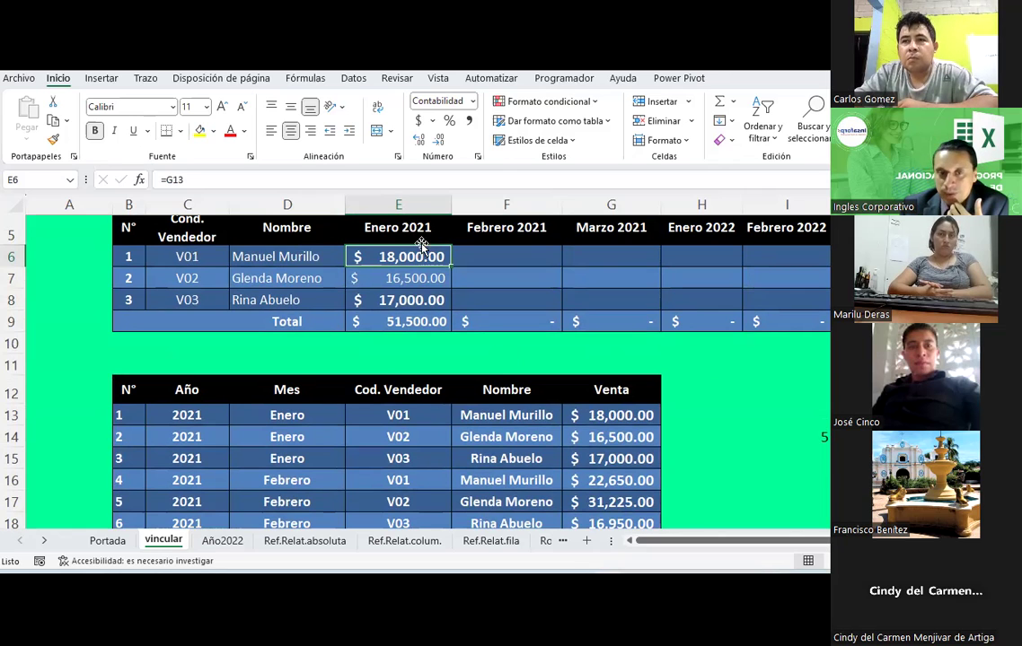
left_click_drag(417, 258, 414, 300)
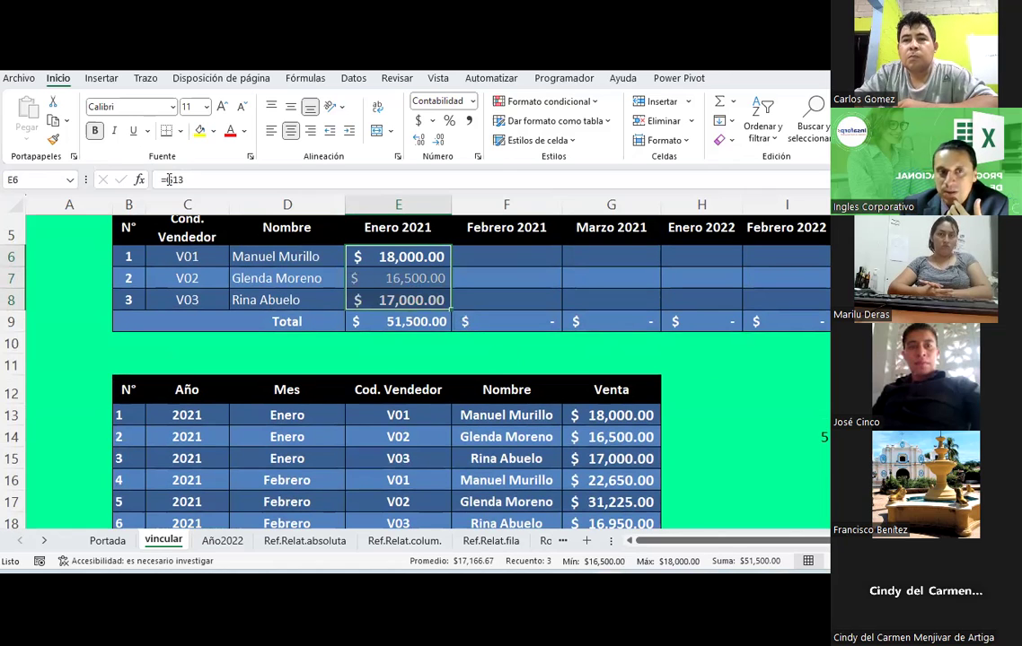
left_click(597, 420)
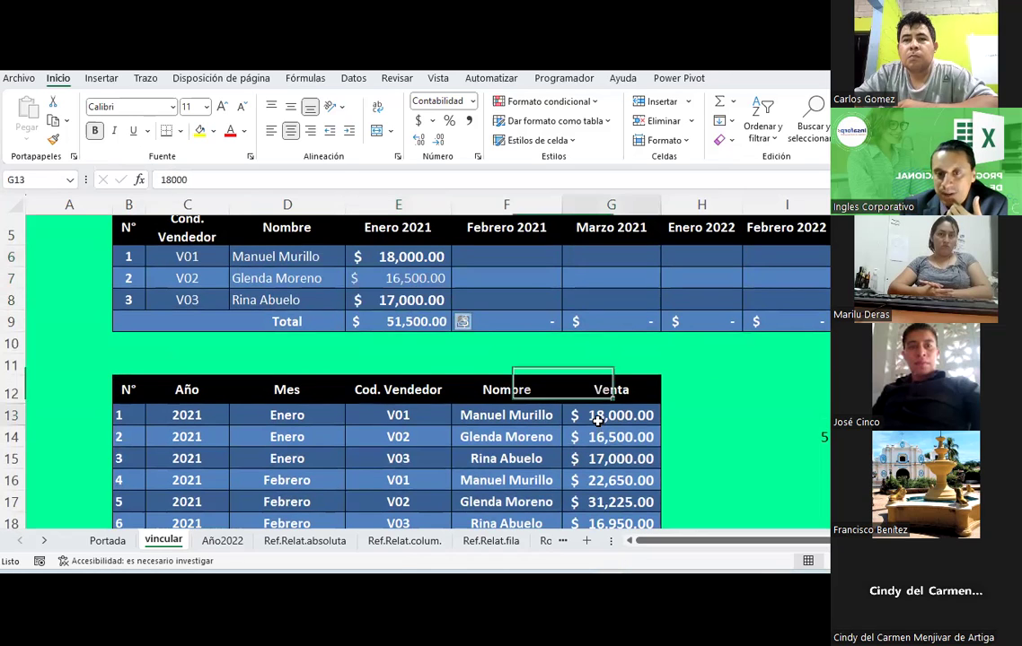
left_click(702, 414)
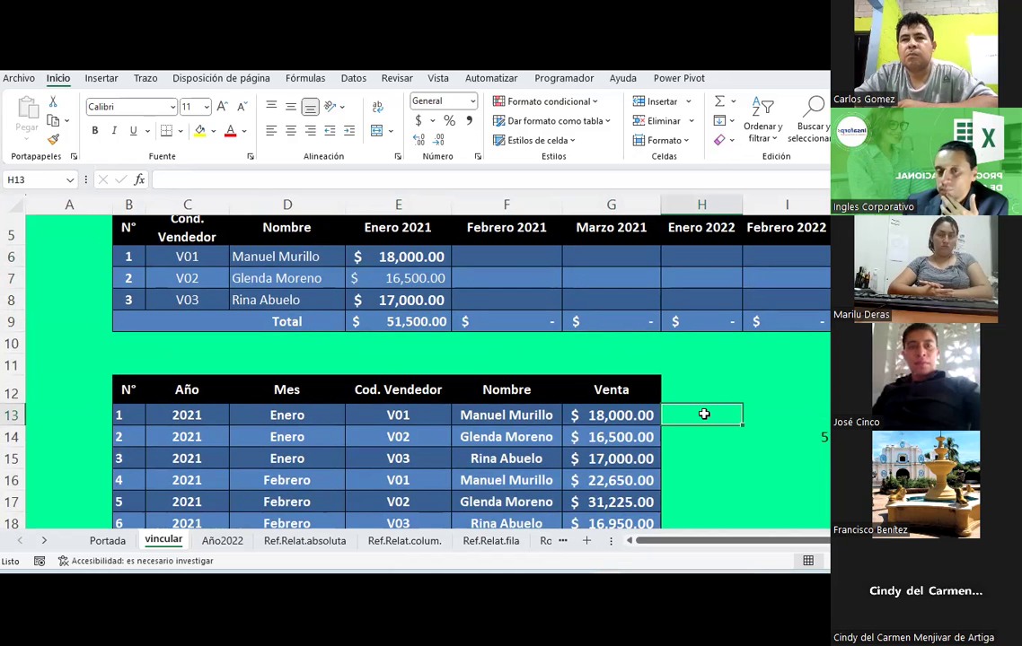
scroll(575, 376, "up", 2)
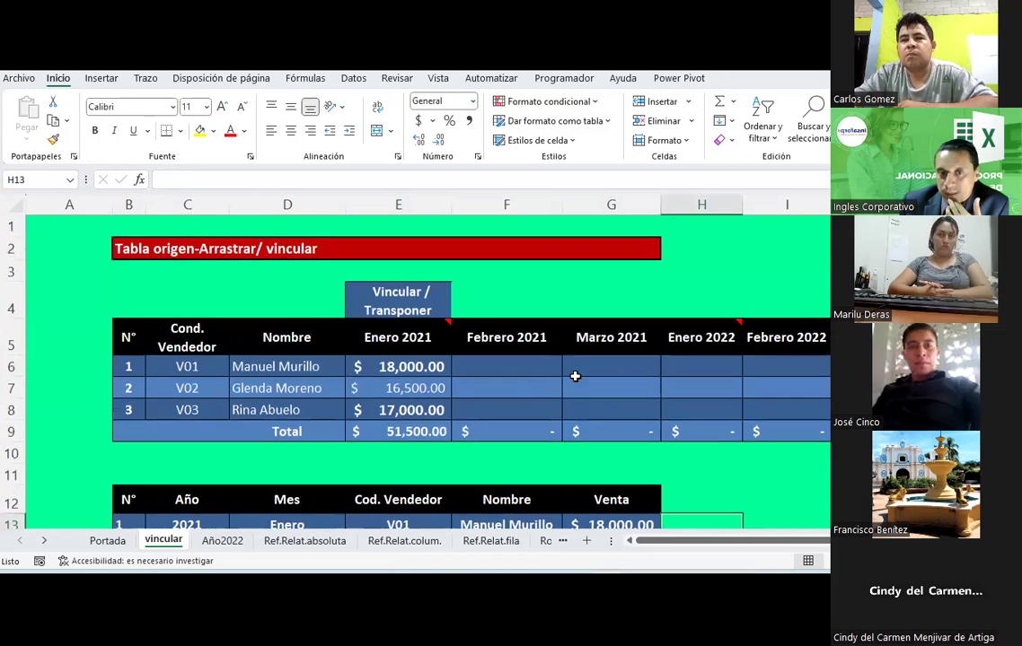
left_click(516, 374)
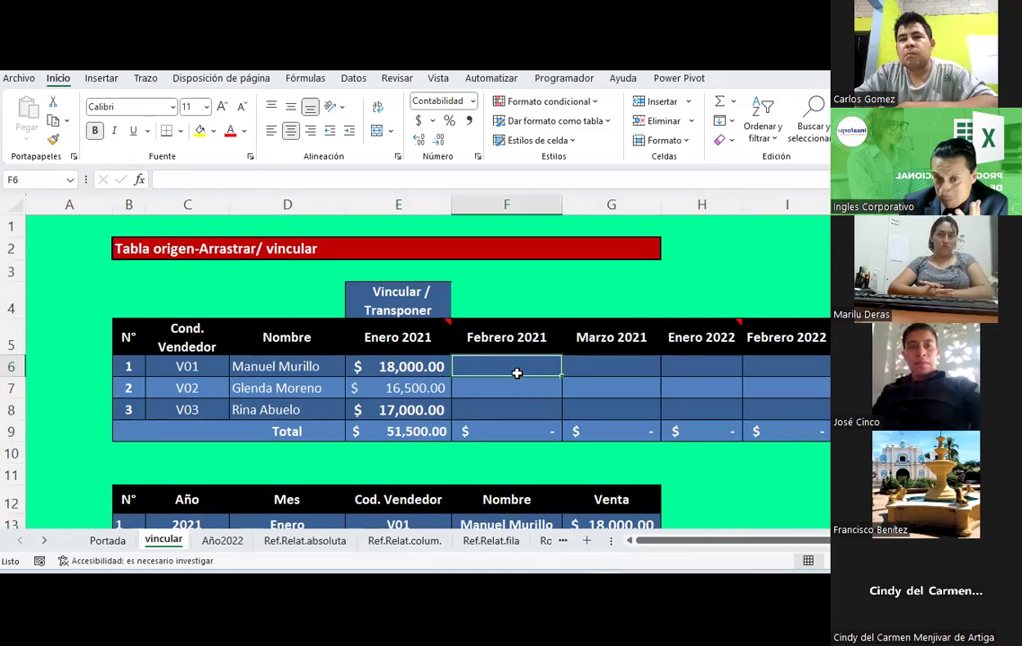
Step: Link V01's Febrero 2021 cell F6 to his February sale, showing 22,650.00
type("+")
scroll(516, 374, "down", 1)
scroll(516, 374, "down", 1)
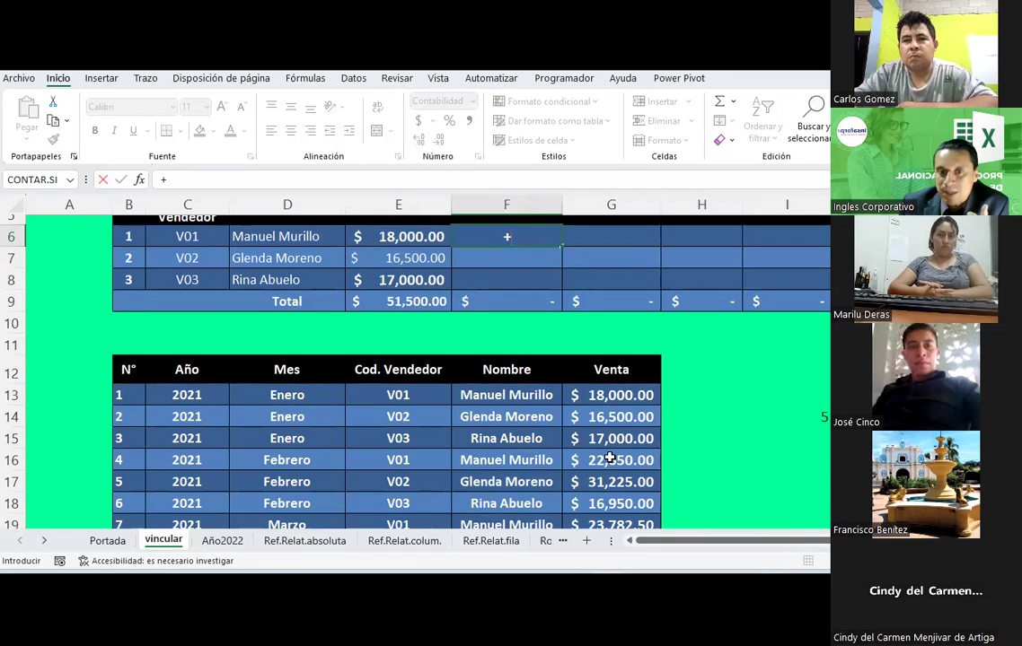
left_click(609, 461)
key("Return")
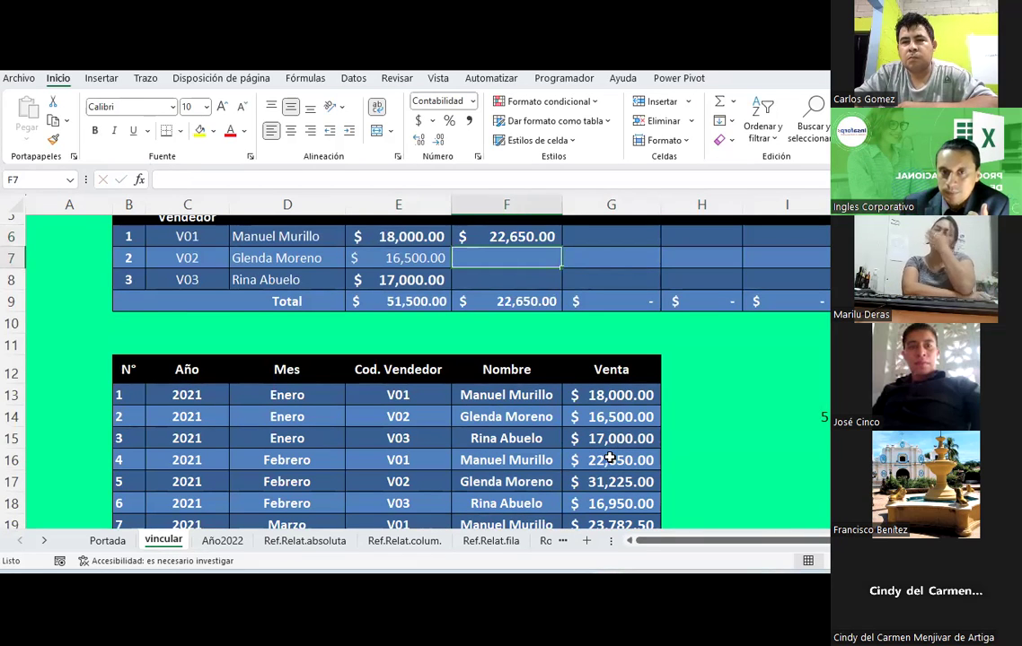
Step: Link V01's Marzo 2021 cell G6 to G19 (23,782.50) and select F6:G6
scroll(610, 458, "up", 2)
left_click(613, 370)
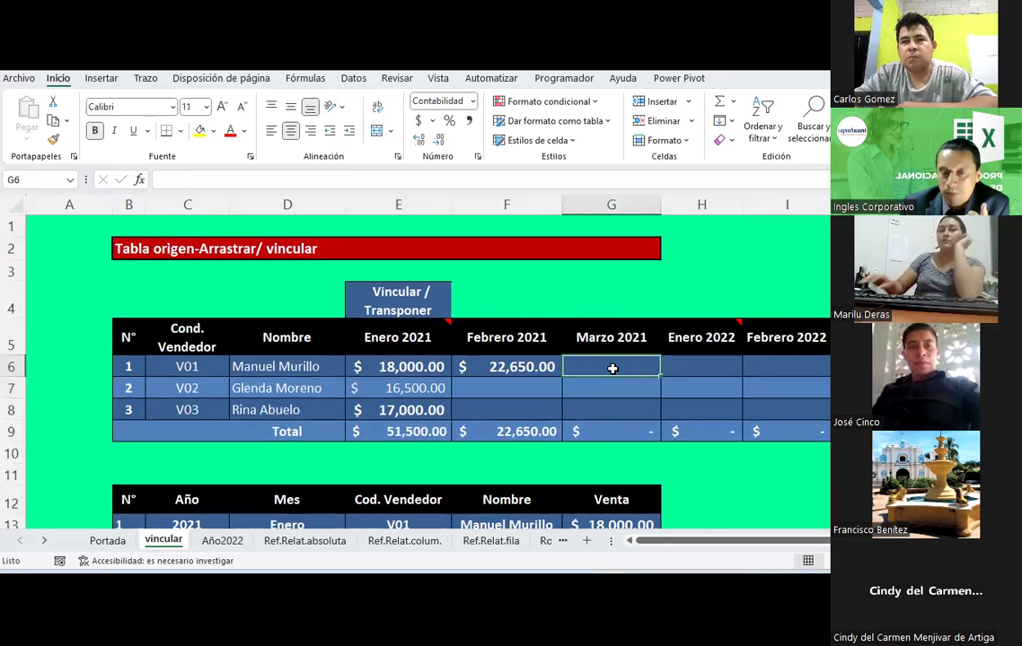
type("+")
scroll(612, 369, "down", 1)
scroll(611, 370, "down", 2)
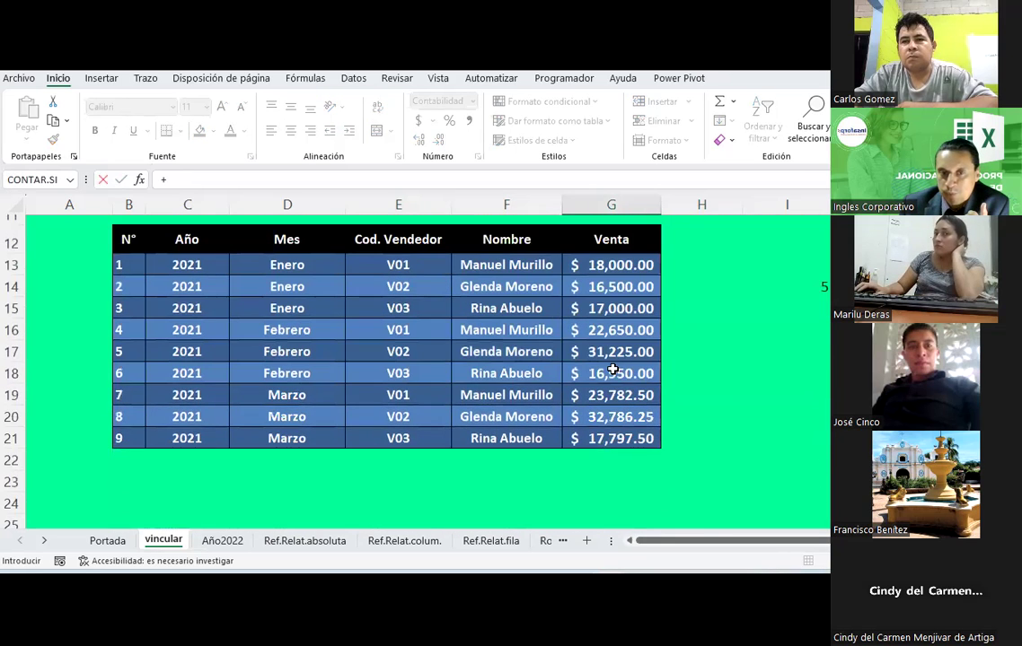
left_click(609, 399)
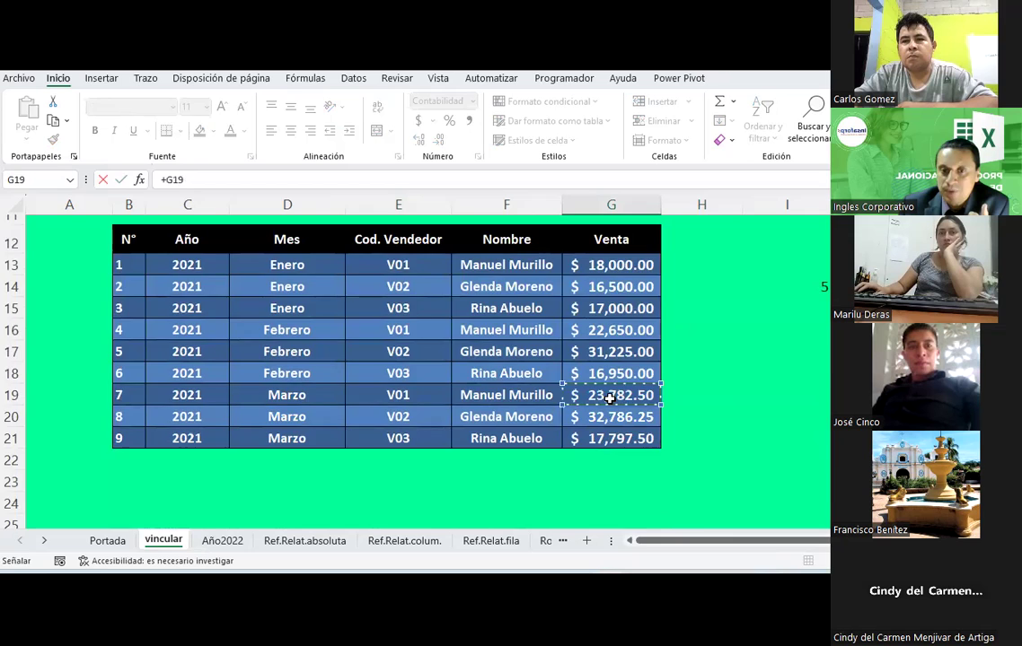
key("Return")
scroll(609, 399, "up", 2)
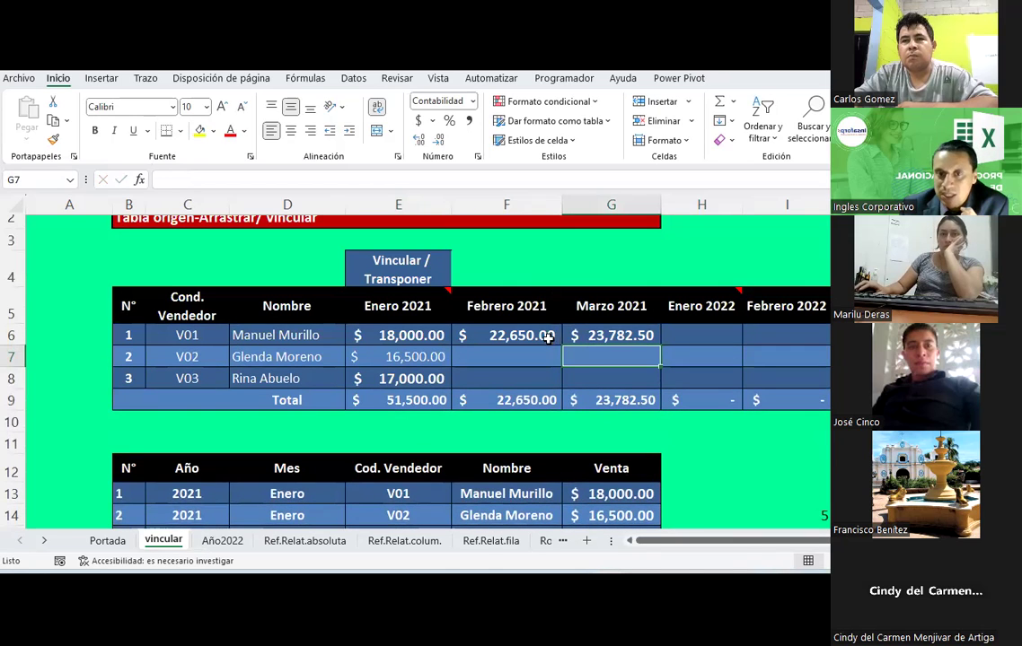
left_click_drag(547, 338, 567, 339)
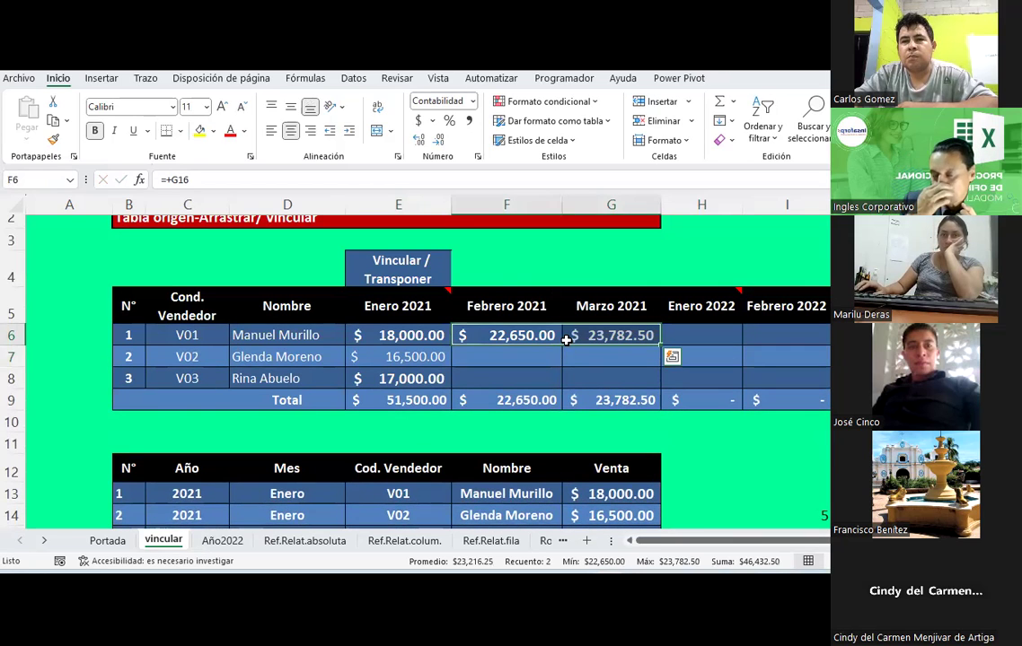
Step: Copy the F6:G6 link formulas and paste them into F7:G8
right_click(566, 339)
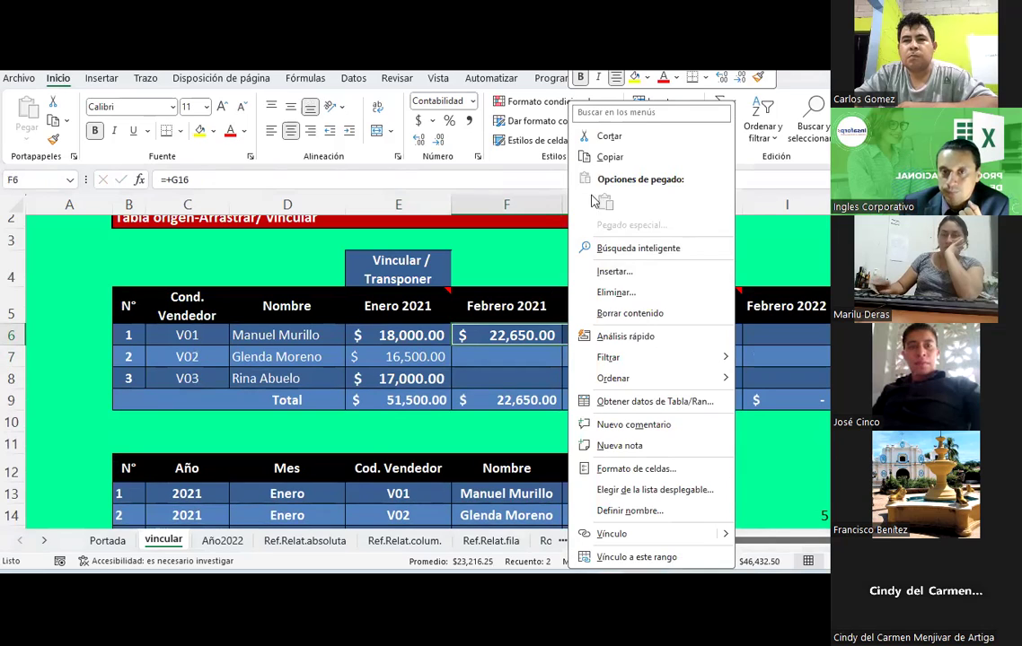
left_click(597, 155)
left_click_drag(503, 356, 606, 378)
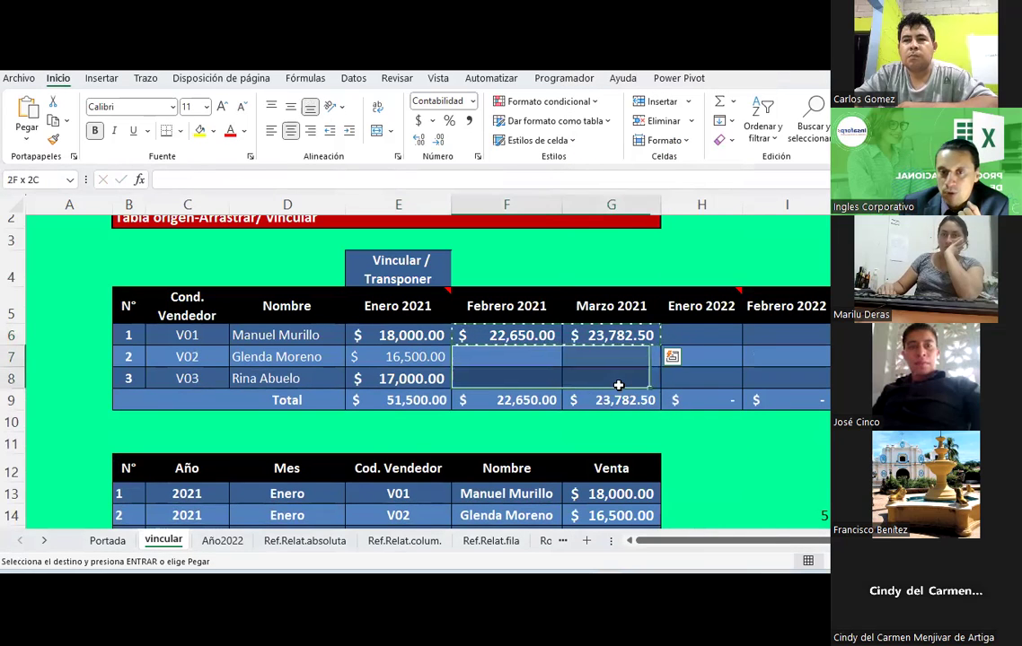
right_click(609, 375)
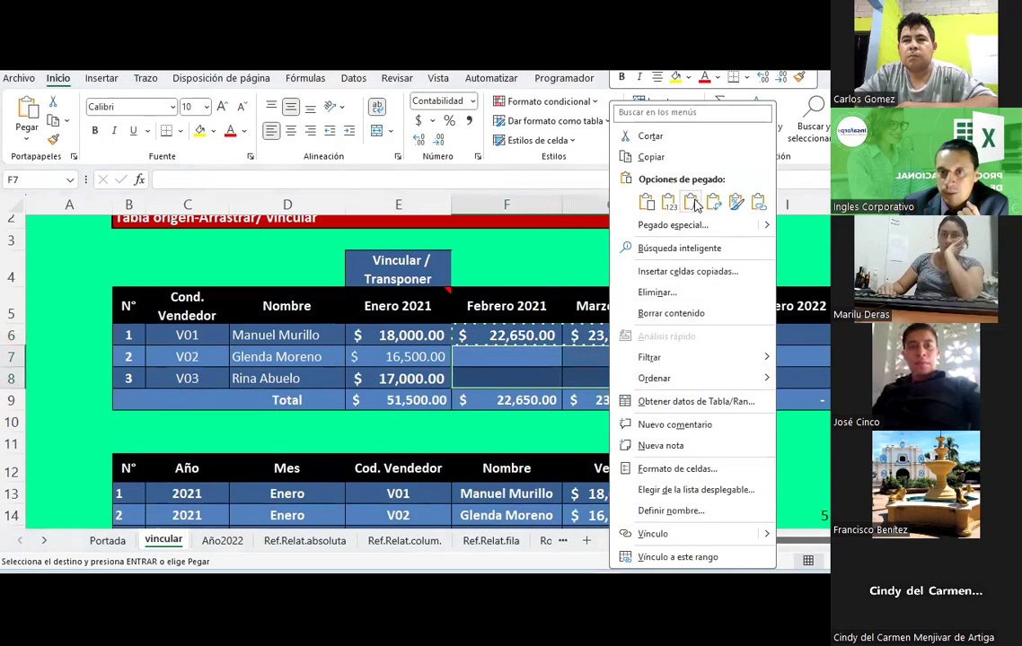
left_click(693, 202)
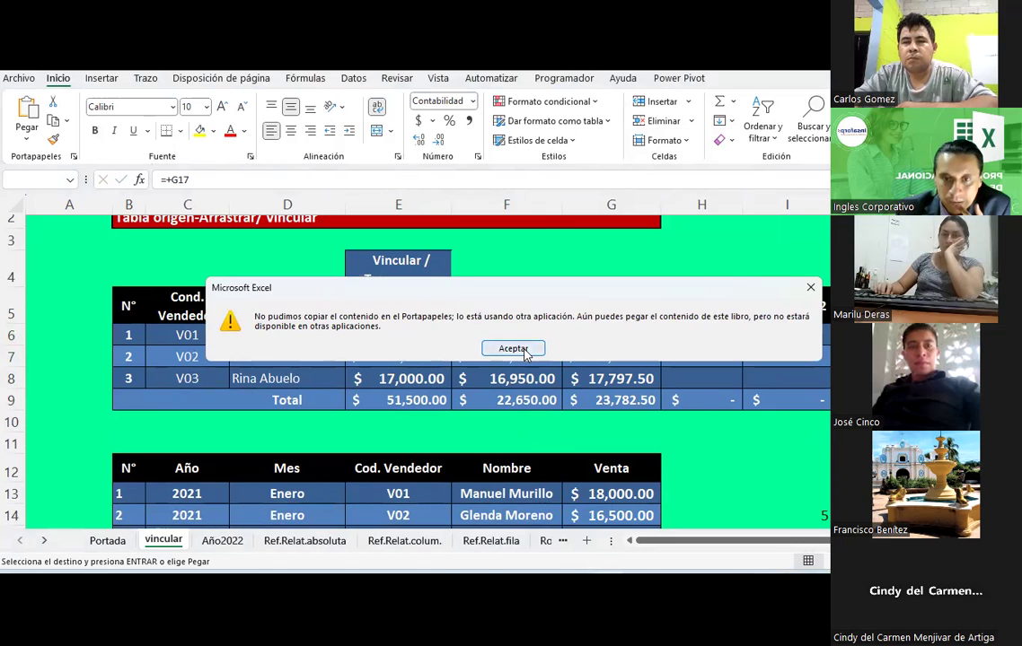
Step: Dismiss the clipboard error, clear all clipboard items, close the pane, and return to the cells
left_click(525, 352)
left_click(74, 156)
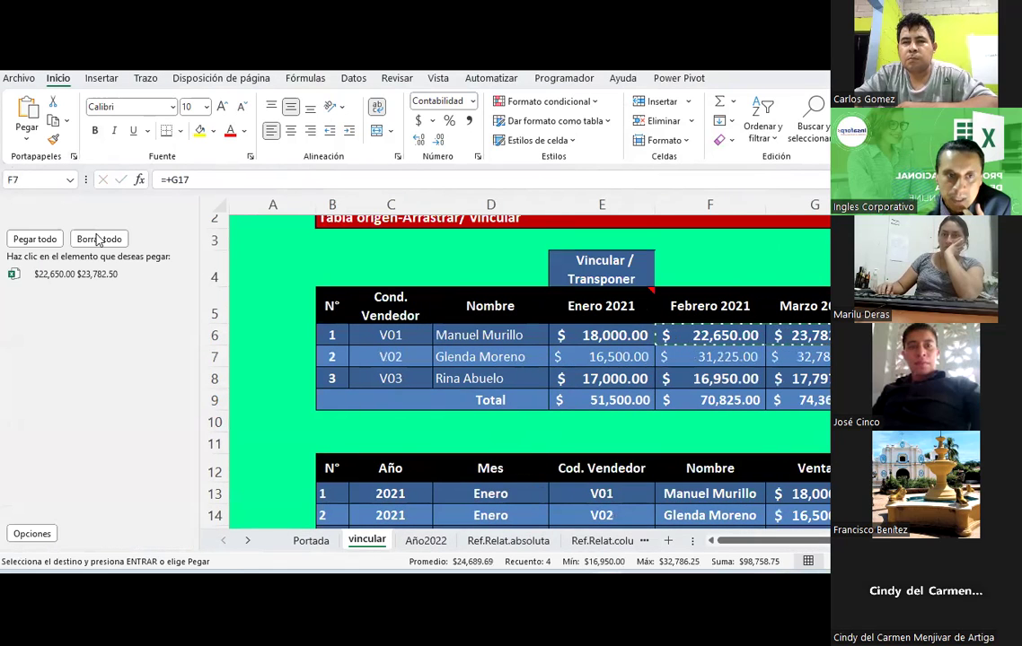
left_click(99, 239)
left_click(74, 156)
left_click(474, 304)
key("Right")
key("Down")
key("Down")
key("Down")
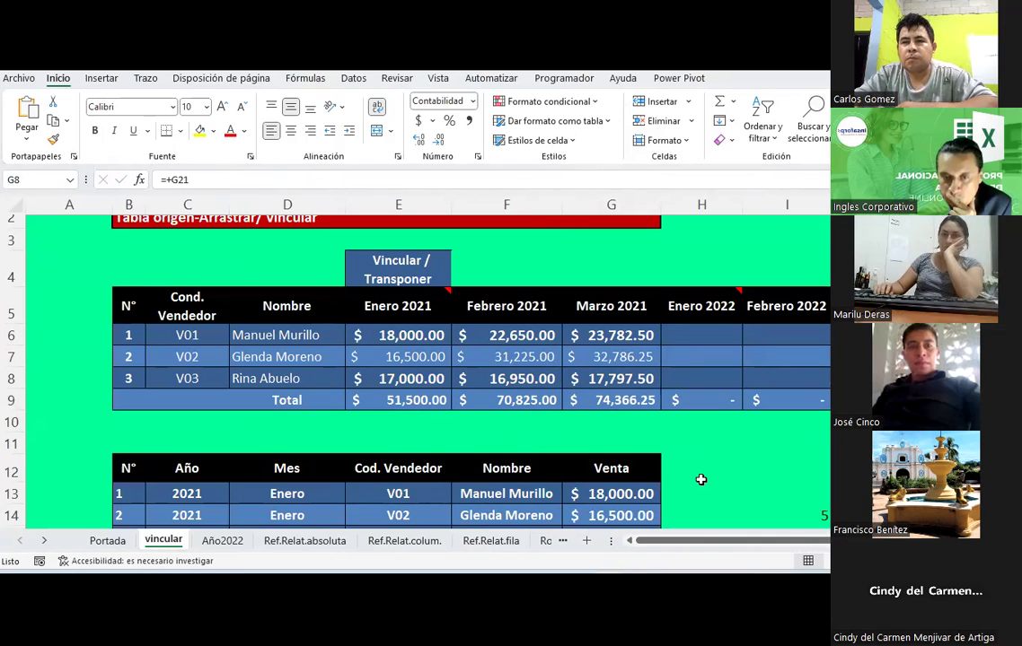
Step: Inspect and reconfirm E6's =G13 link, then select the three Febrero 2021 values F6:F8
left_click(424, 338)
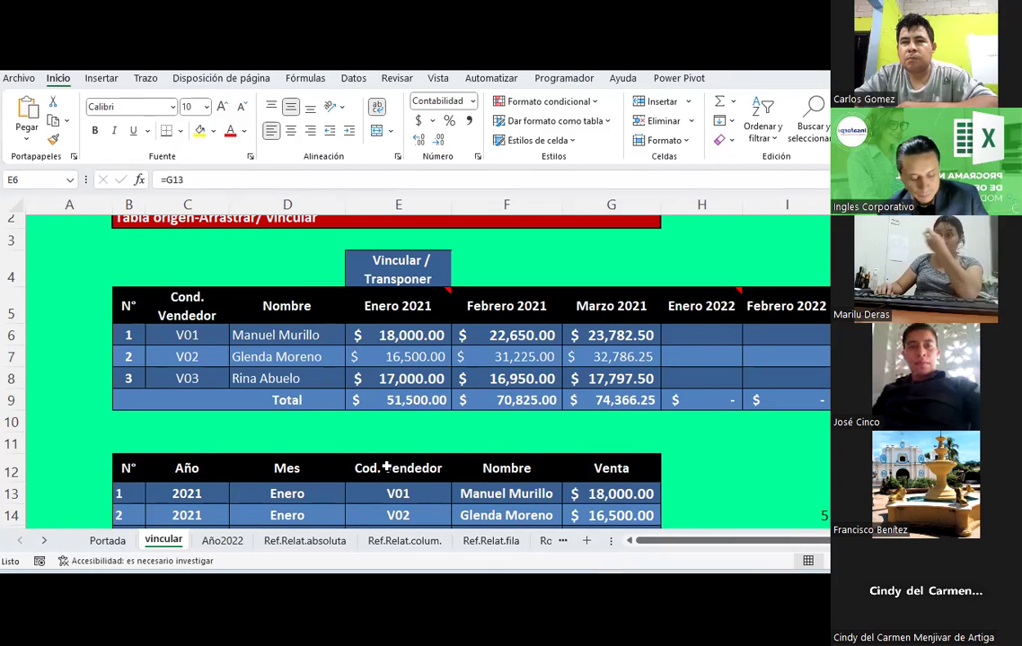
key("F2")
key("Escape")
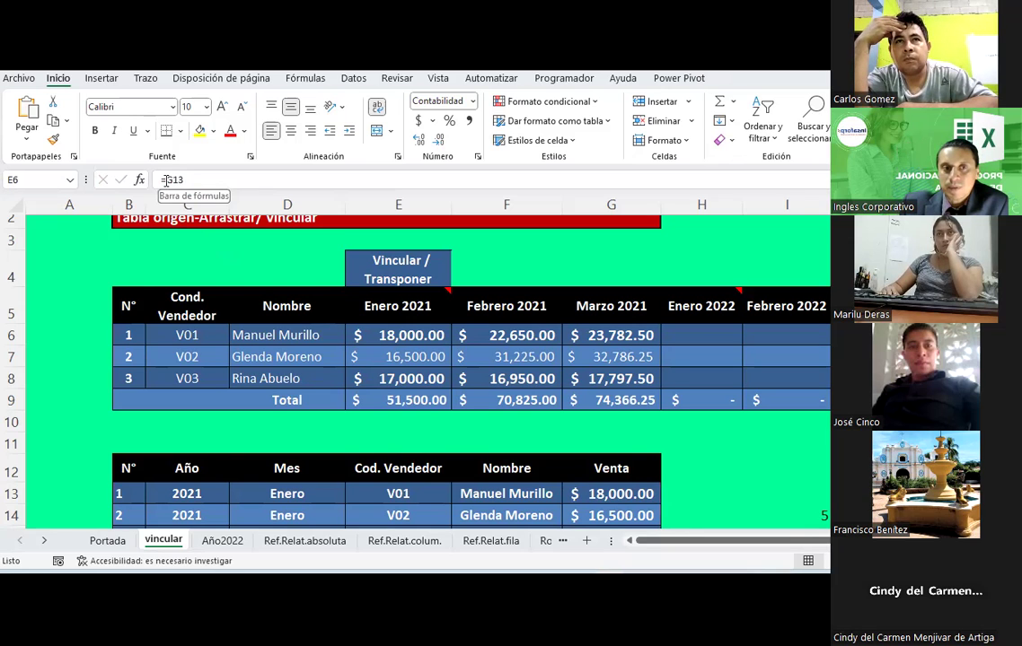
left_click(160, 180)
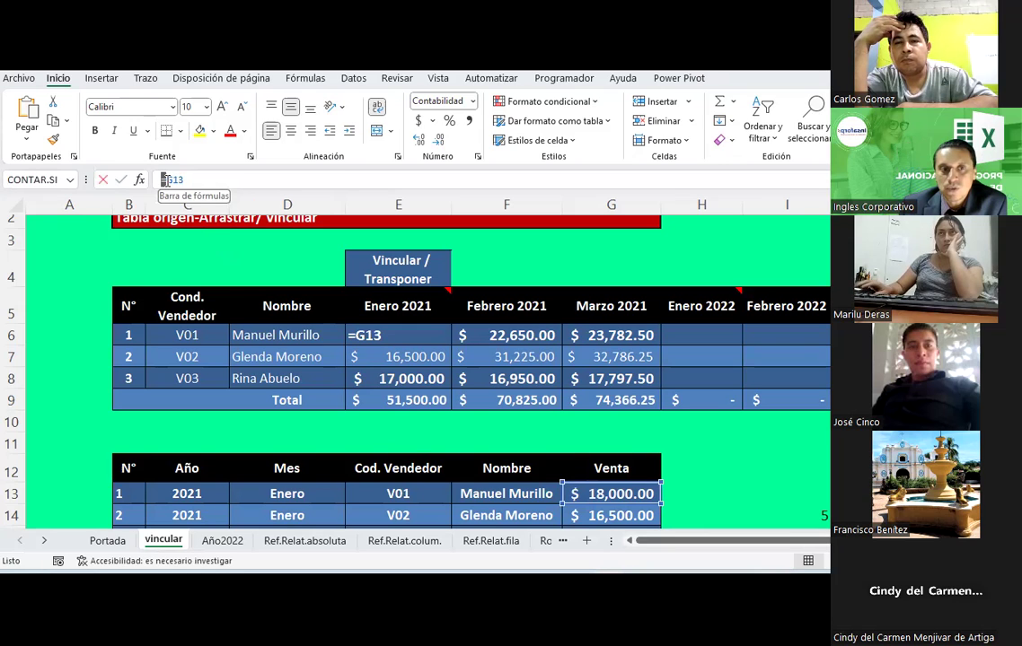
left_click(164, 179)
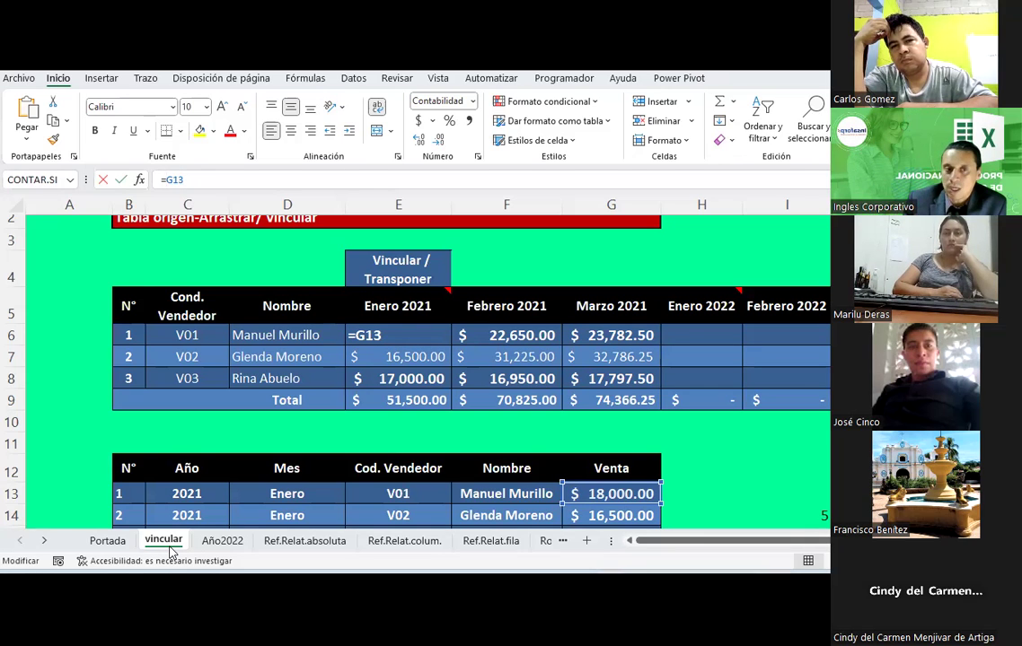
key("Return")
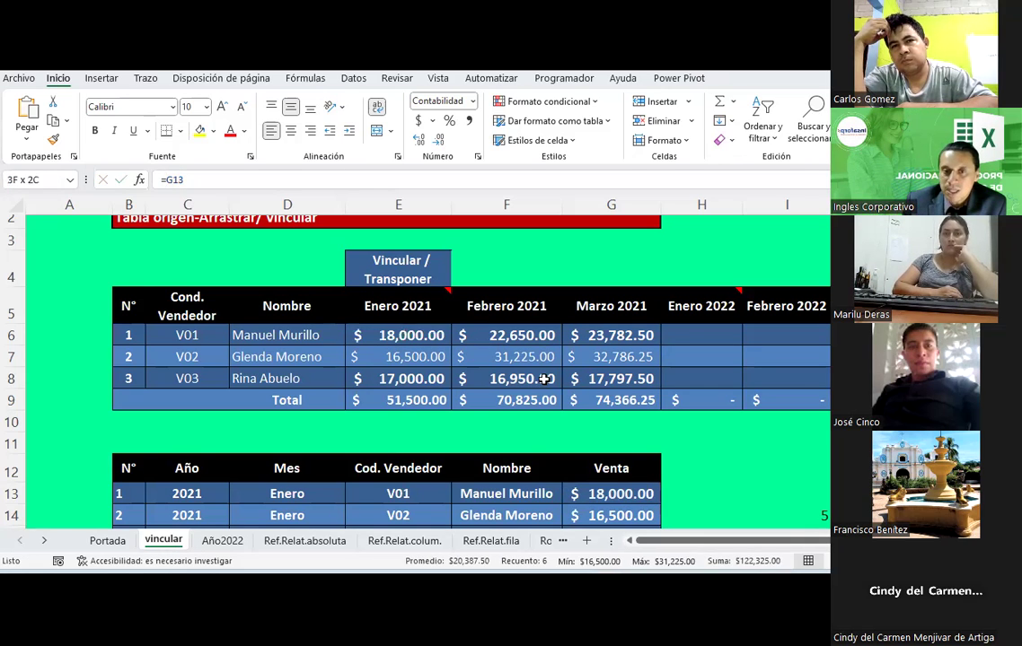
left_click(525, 335)
left_click_drag(525, 335, 525, 378)
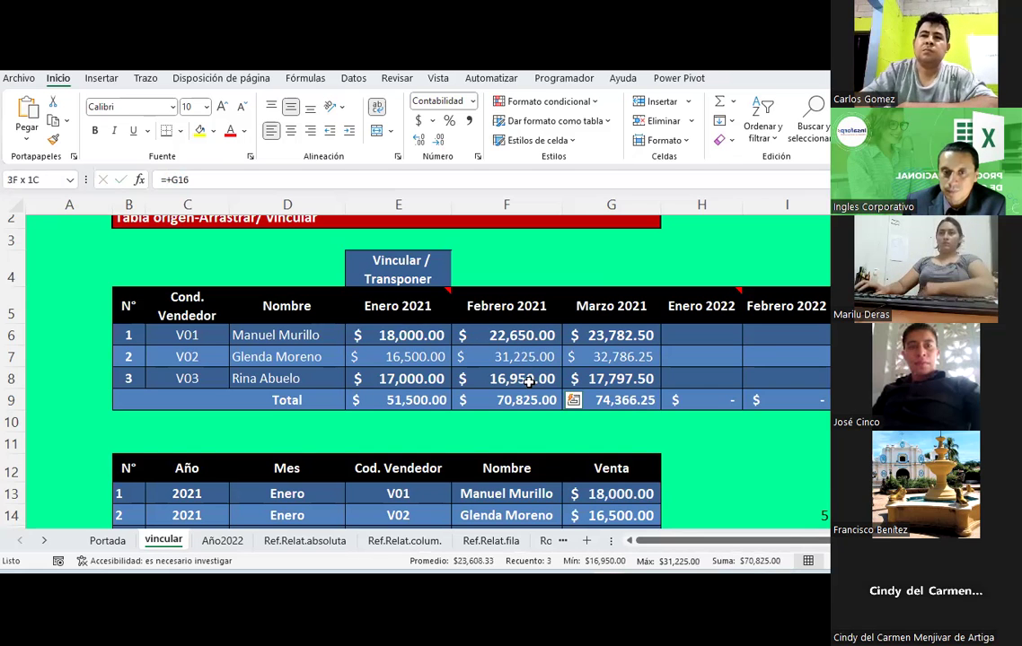
Step: Open '10-Sesión06-Ref.relativasyabsolutas-HT - copia' from the 04-Excel Básico folder
key("alt+Tab")
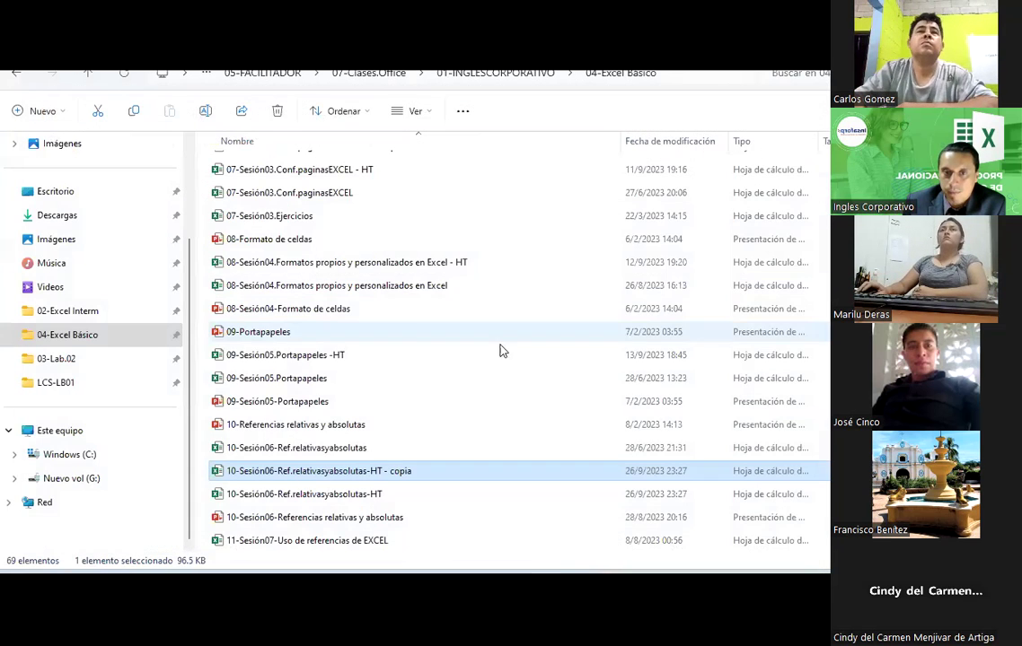
double_click(380, 478)
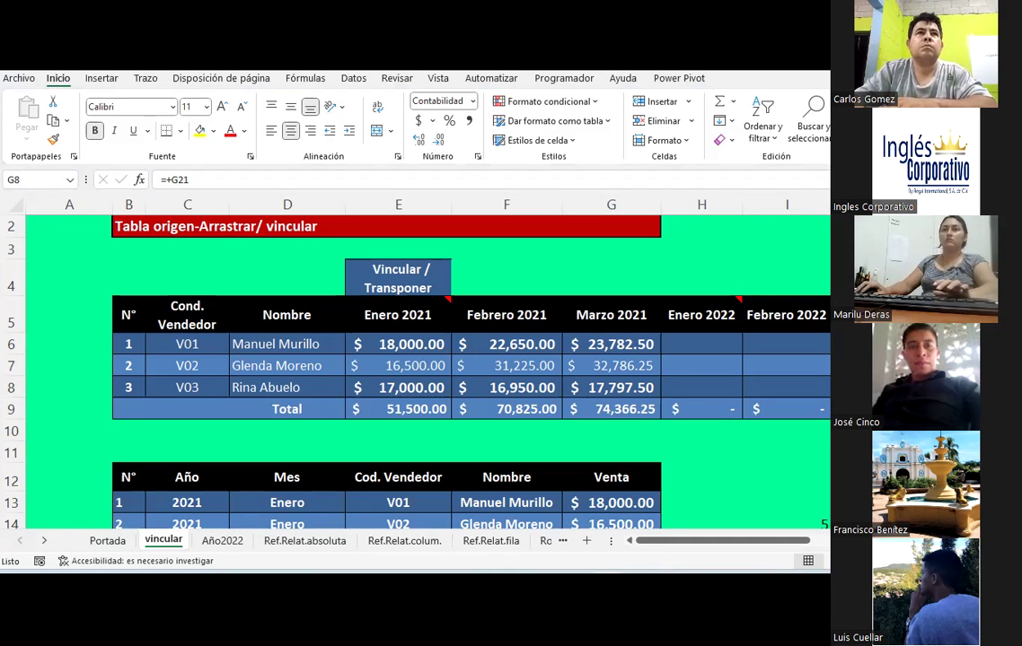
left_click(512, 347)
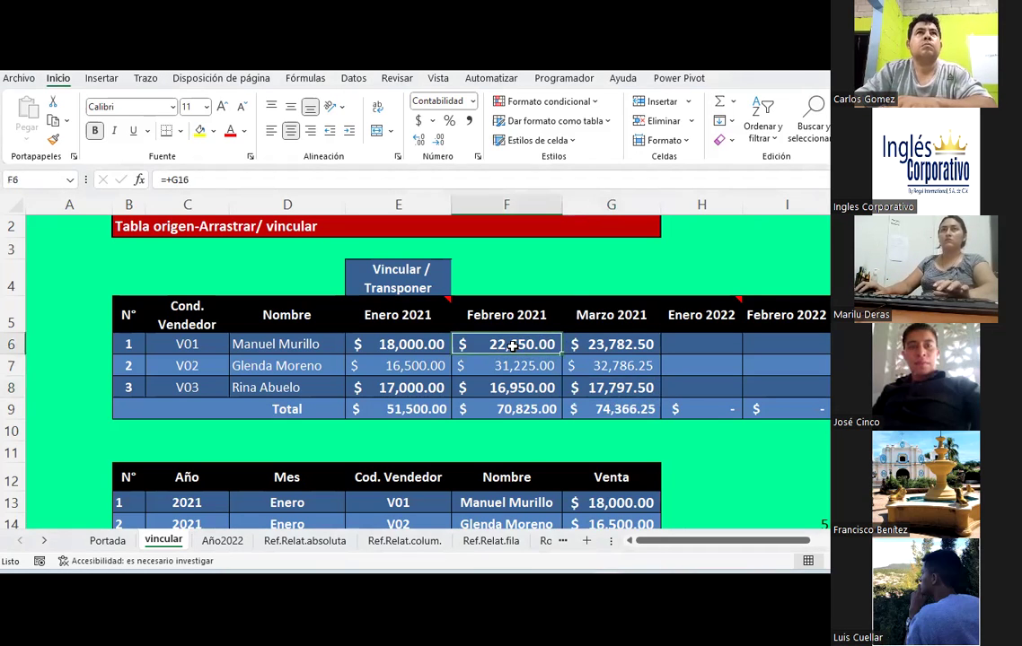
scroll(511, 347, "down", 1)
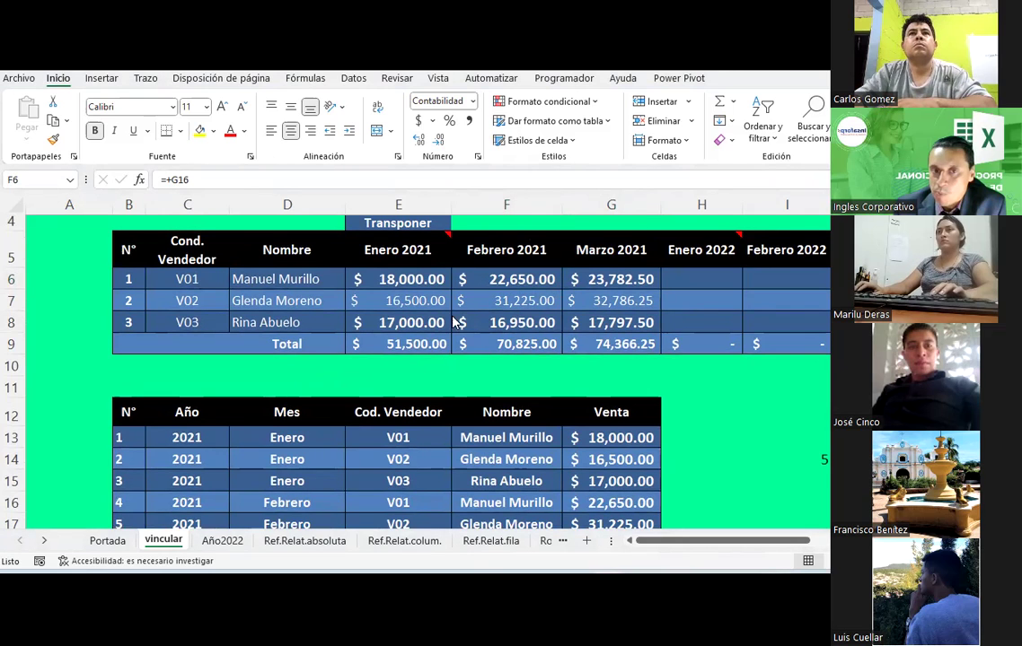
left_click(387, 279)
left_click_drag(388, 279, 385, 321)
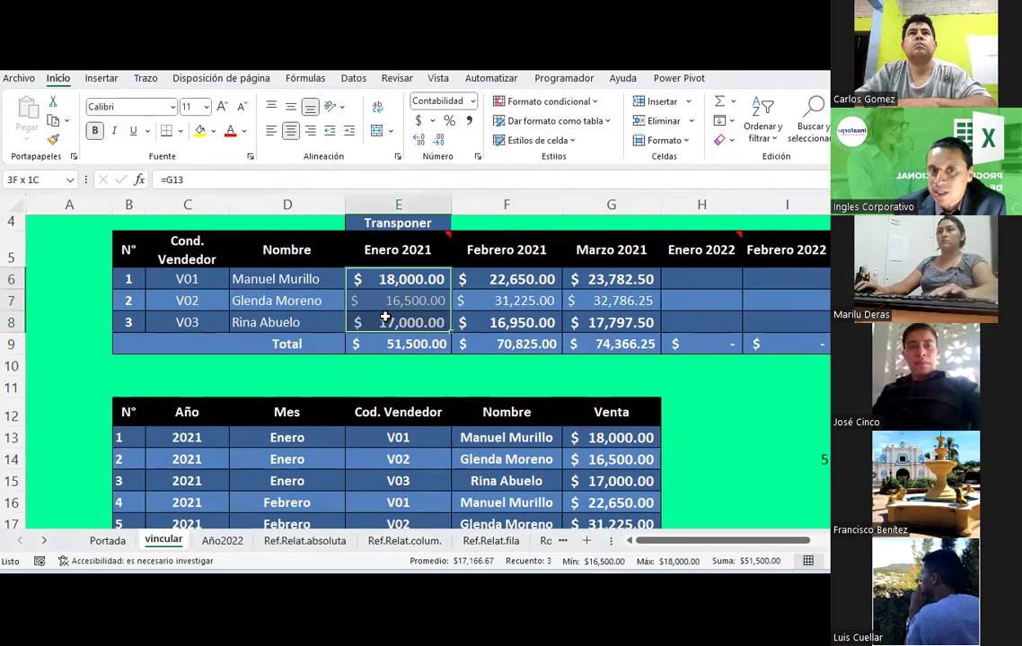
left_click(531, 281)
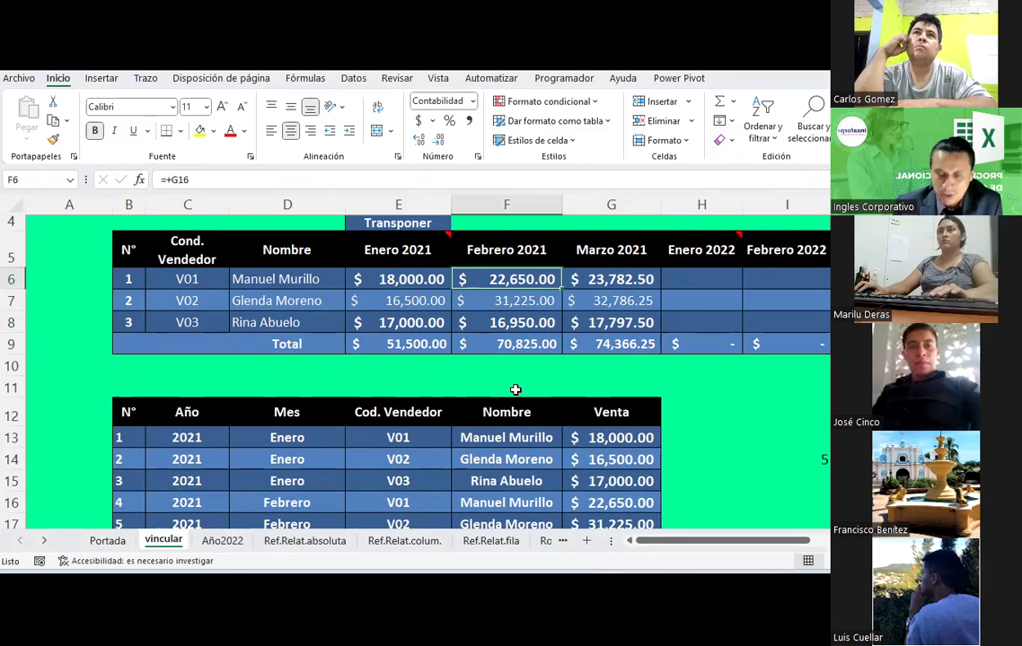
key("F2")
key("Escape")
type("+")
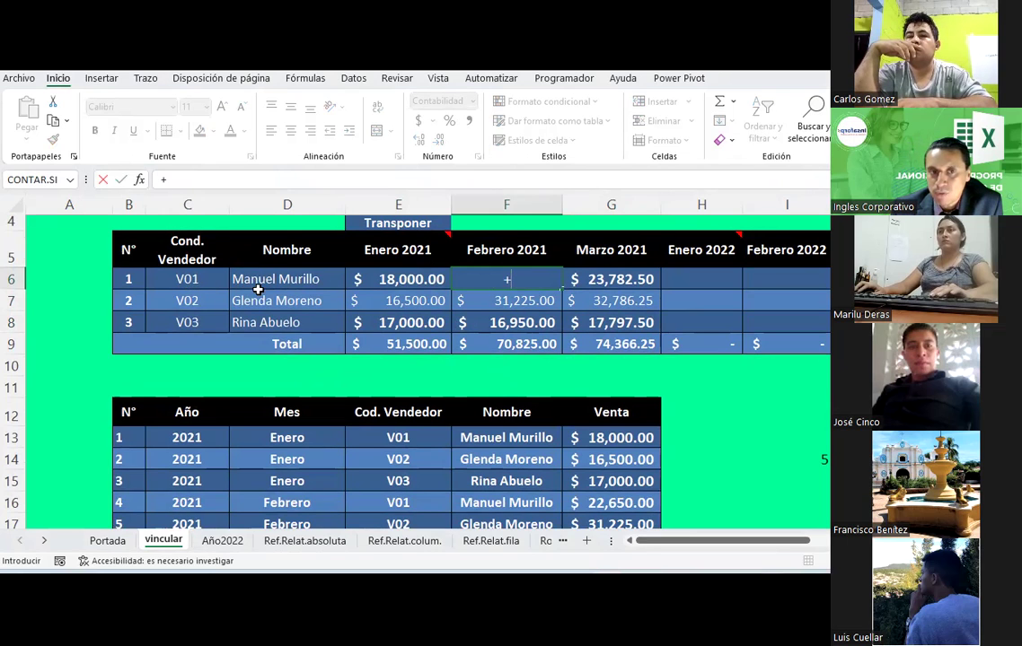
Step: Finish the Febrero 2021 link as =+G16 to the Febrero V01 sale, then check the seller codes
scroll(230, 259, "down", 2)
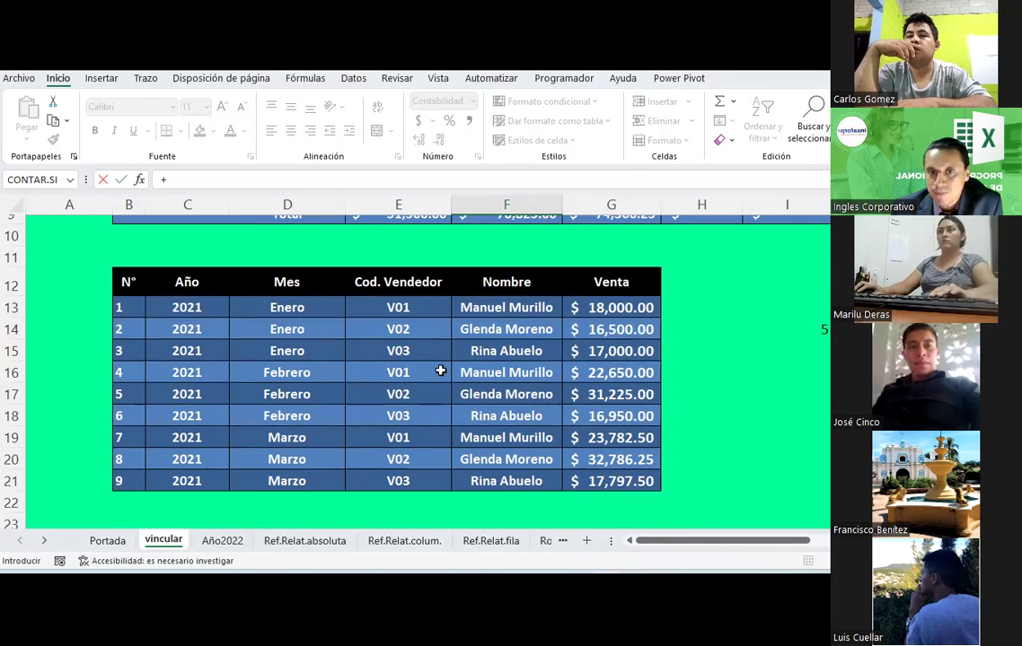
left_click(614, 372)
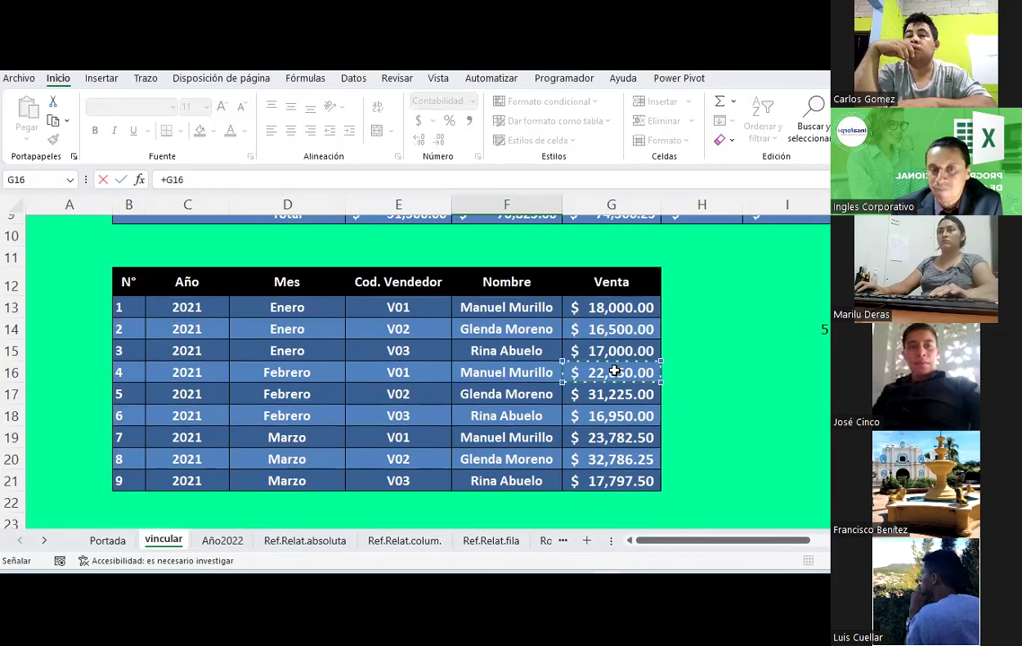
key("Return")
scroll(616, 370, "up", 2)
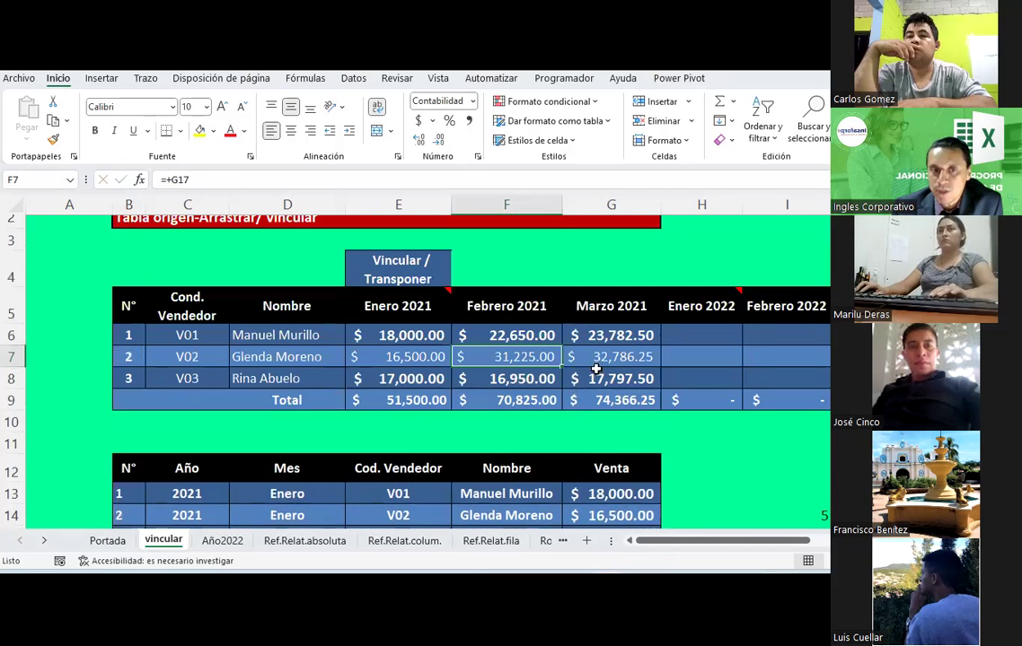
left_click(216, 356)
left_click(203, 378)
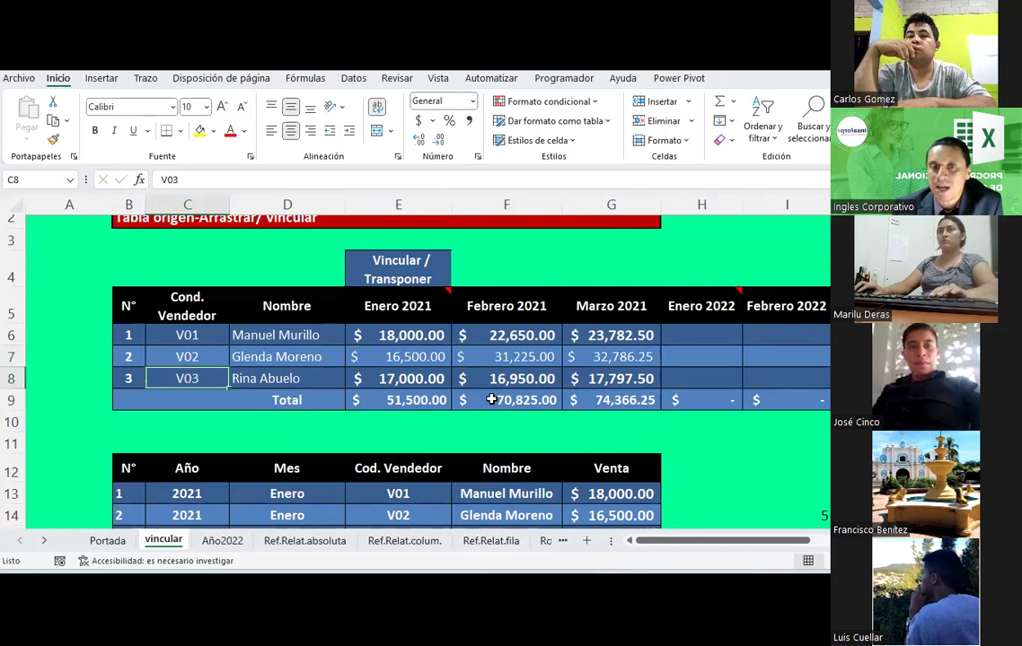
Step: Copy the Febrero 2021 link formula from F6 down into F7:F8
scroll(491, 400, "down", 1)
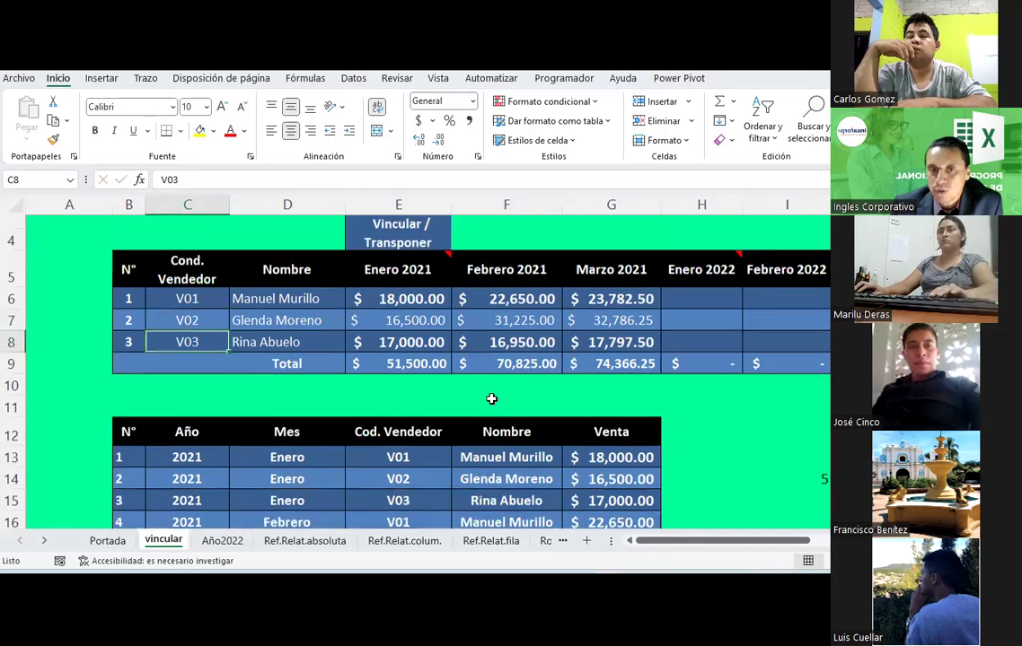
scroll(491, 399, "down", 1)
left_click(528, 271)
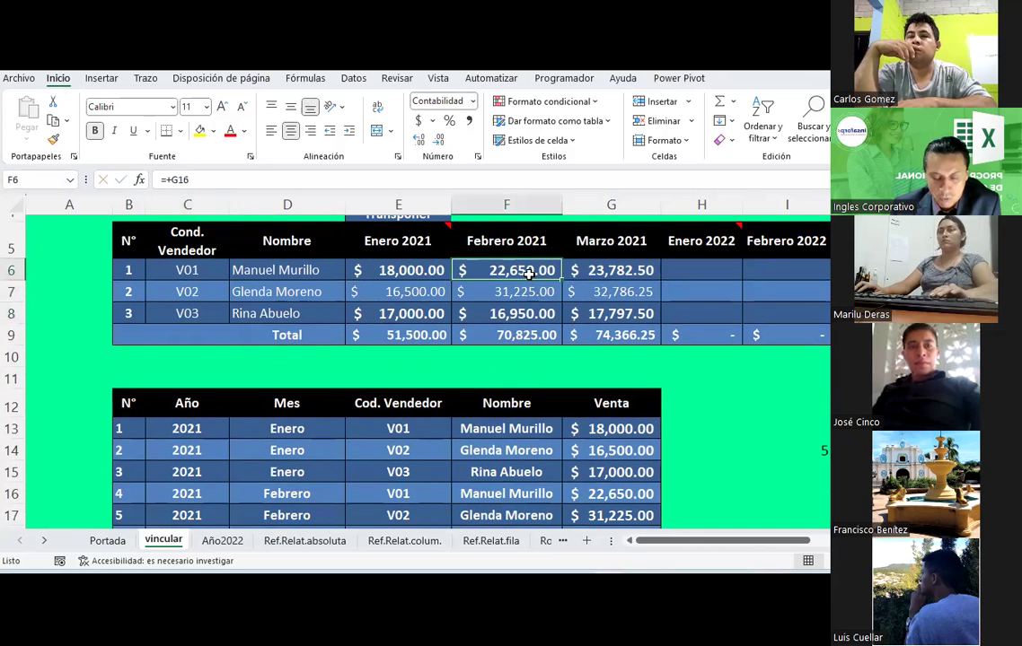
key("ctrl+c")
left_click_drag(517, 292, 517, 313)
right_click(517, 313)
left_click(576, 203)
left_click(621, 269)
key("ctrl+v")
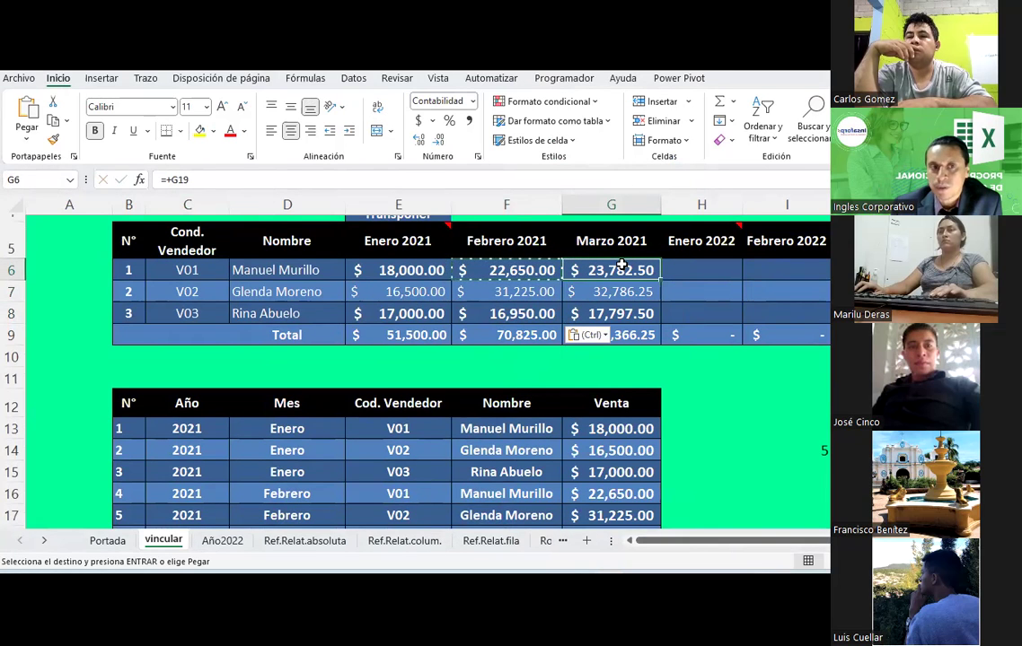
type("+")
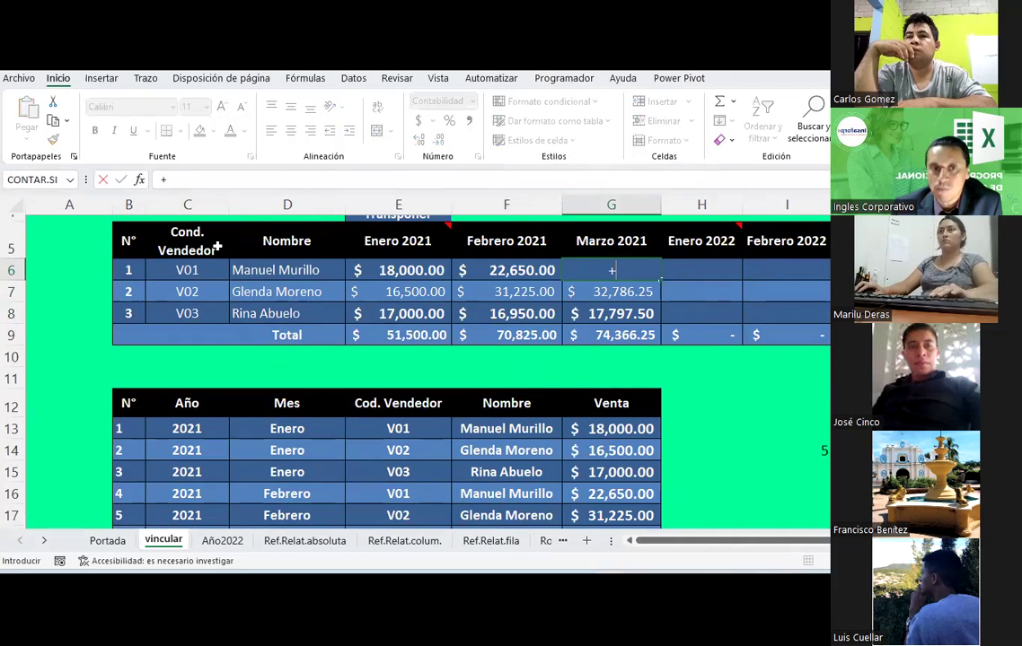
scroll(333, 357, "down", 2)
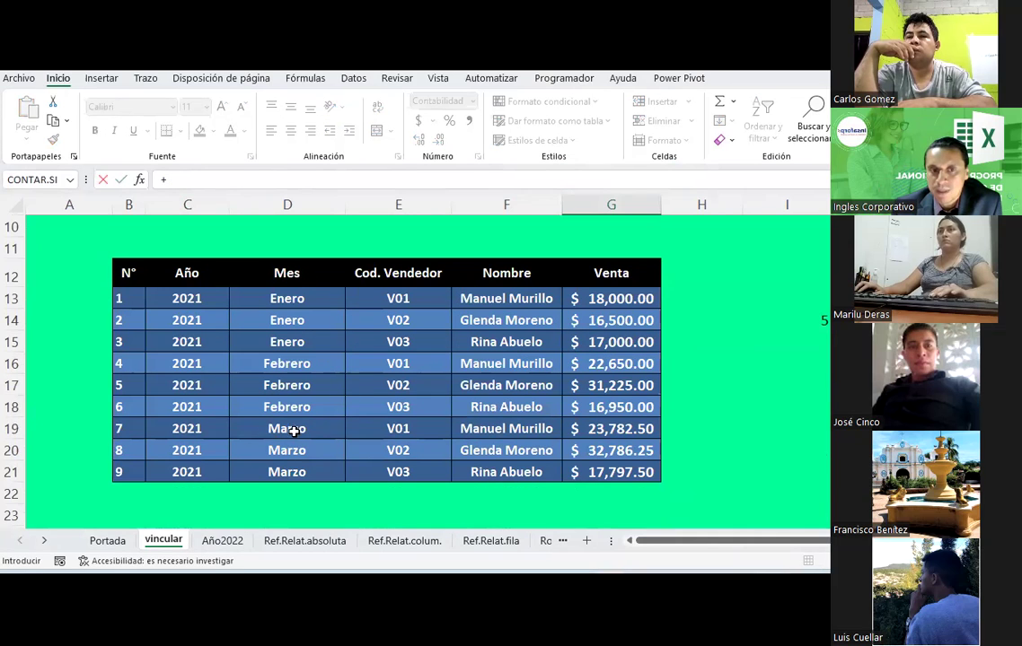
left_click(608, 430)
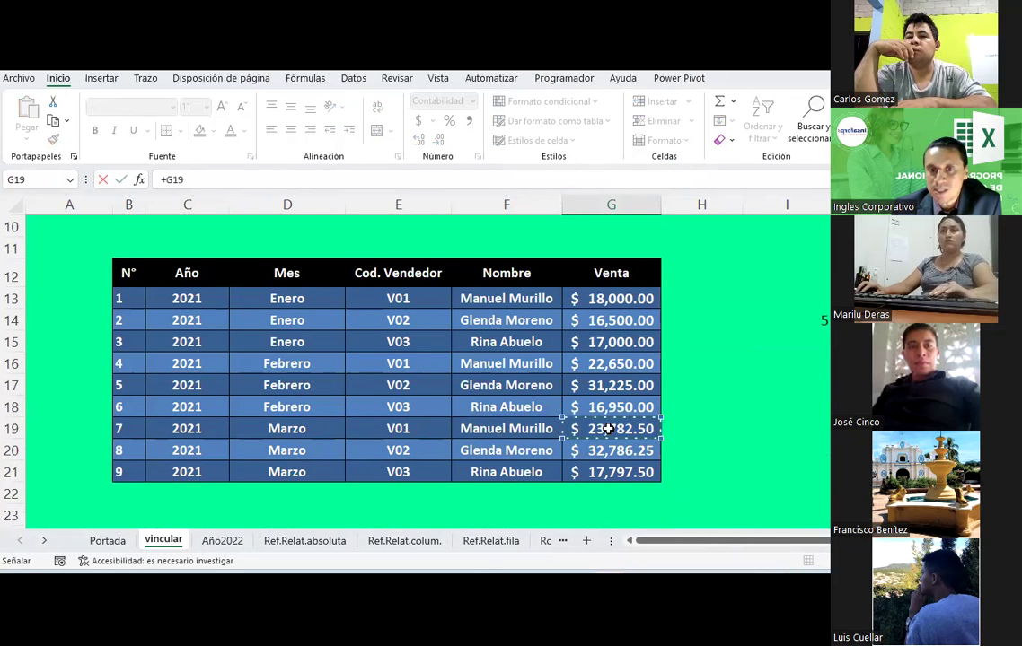
key("Return")
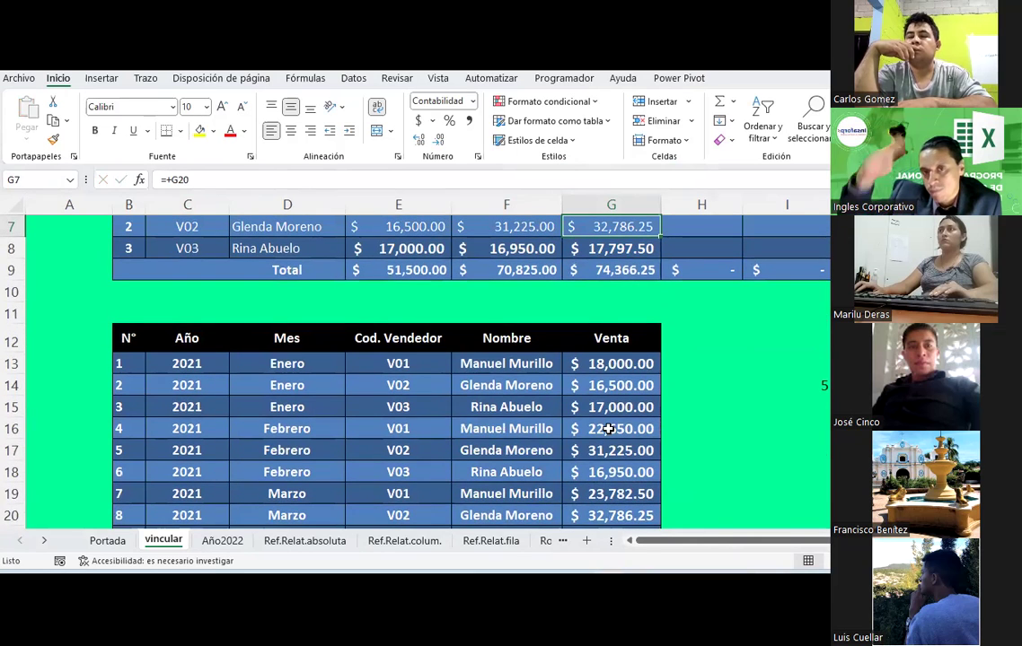
scroll(608, 429, "up", 1)
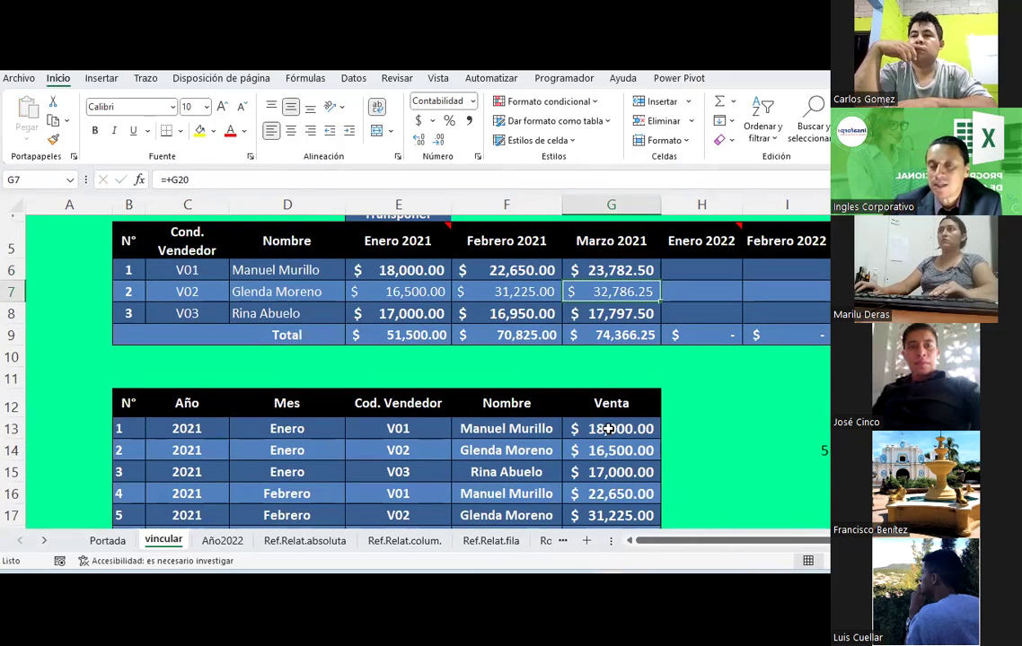
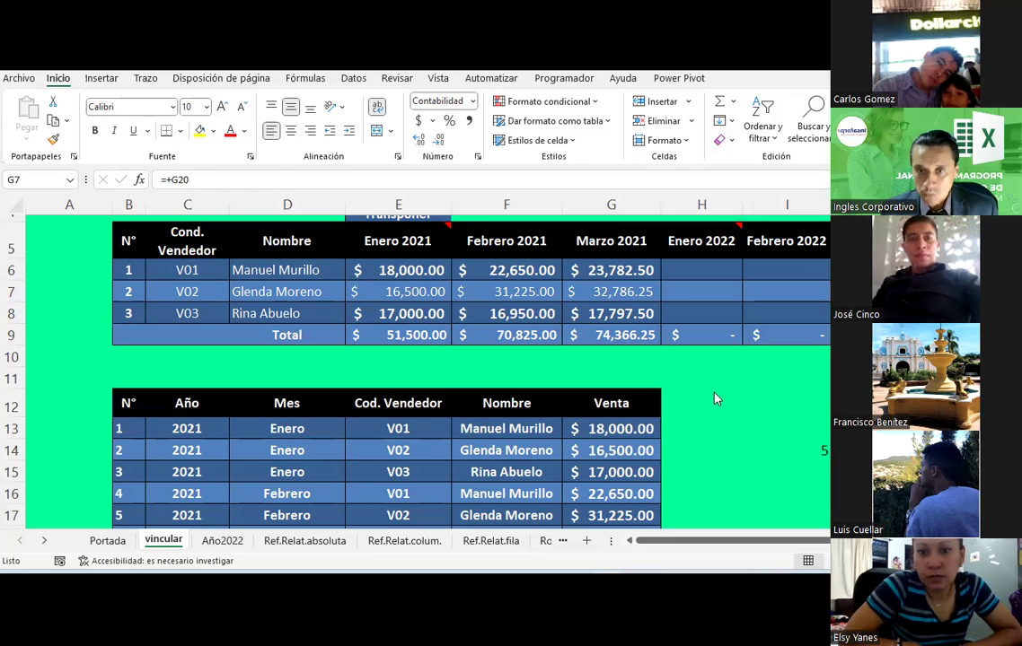
Step: Enter =Año2022!G6 in H6 so V01's Enero 2022 shows $22,000.00
left_click(692, 263)
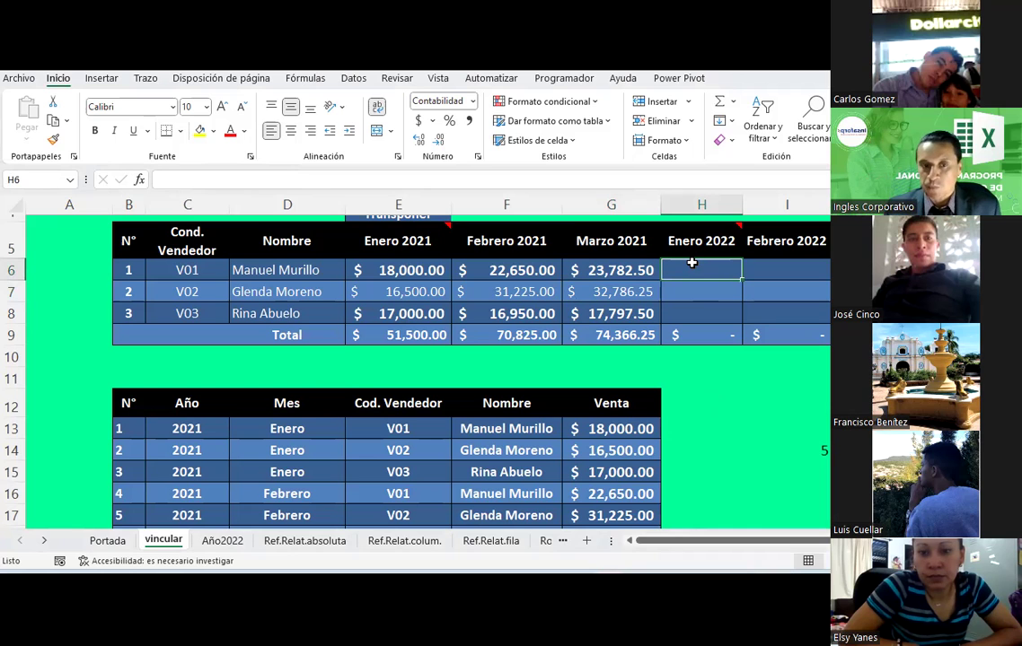
left_click(220, 542)
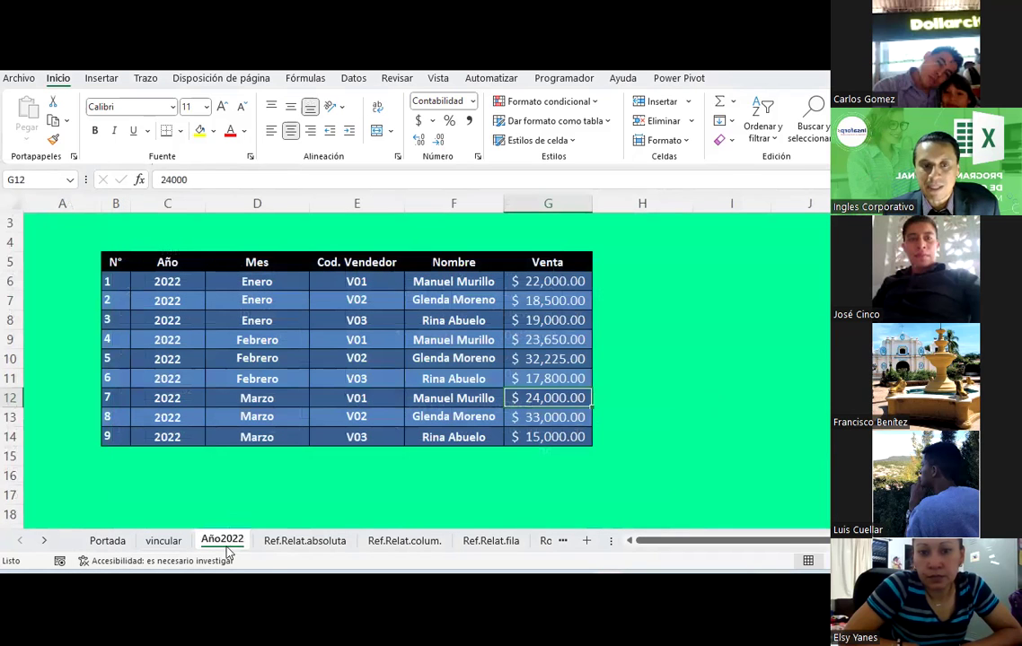
left_click(161, 541)
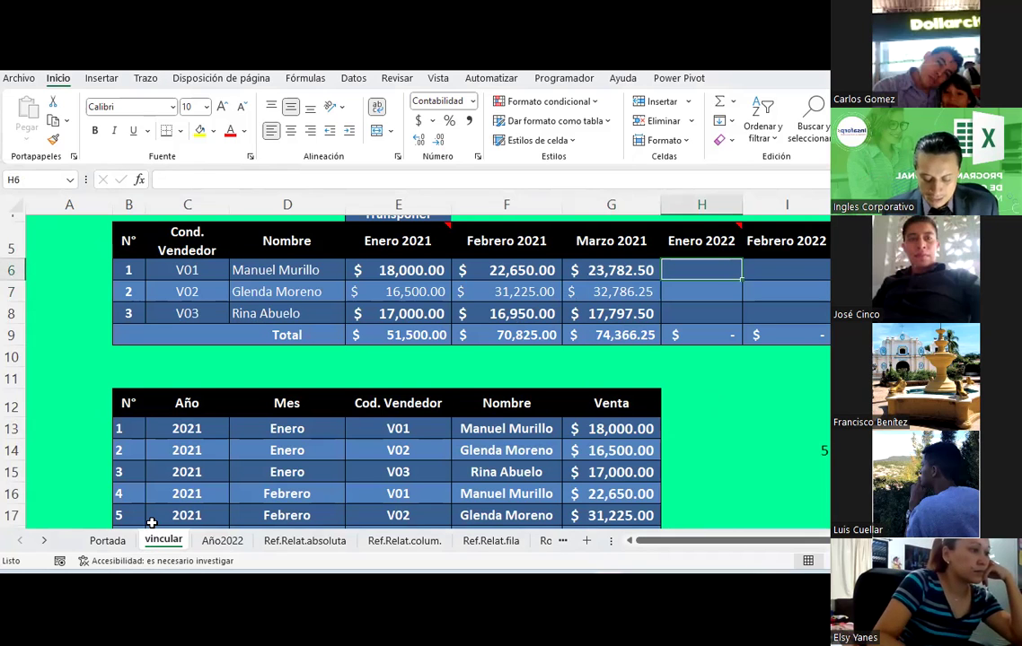
type("=")
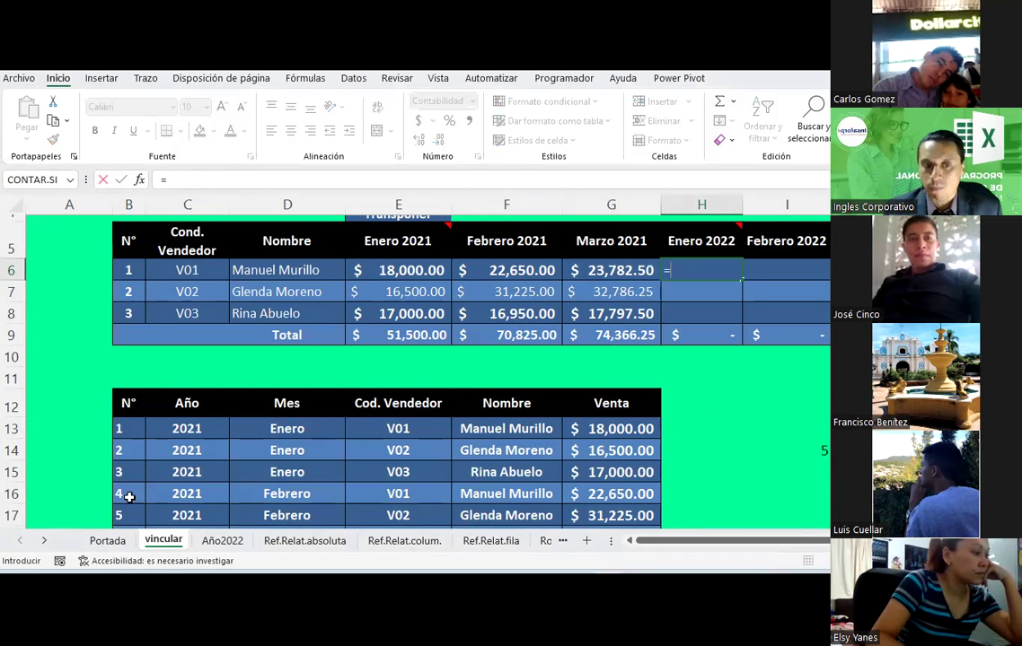
left_click(220, 541)
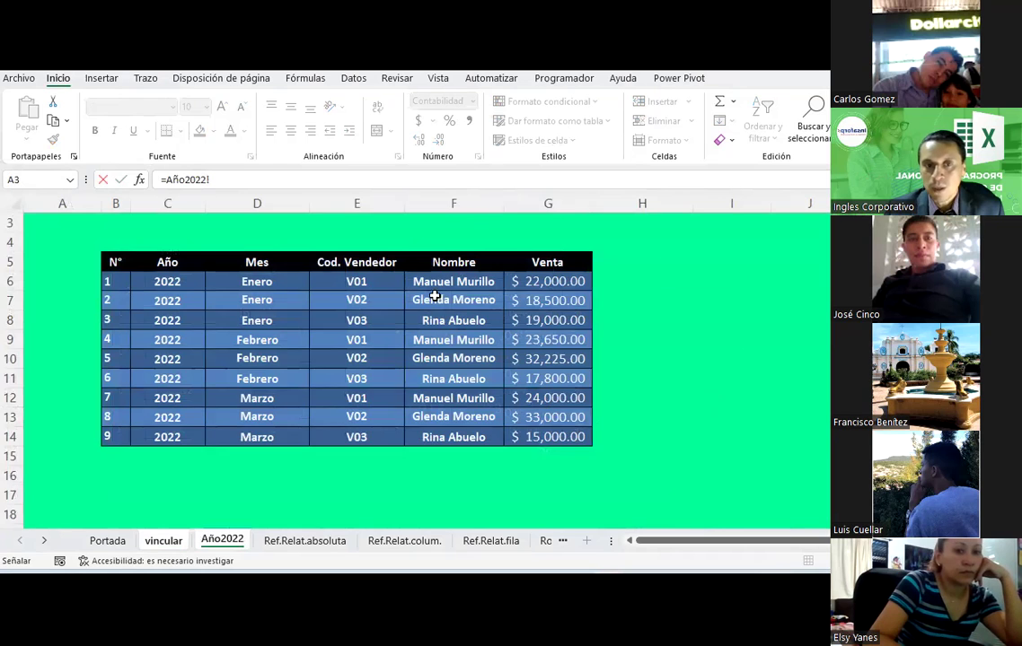
scroll(434, 295, "up", 1)
left_click(176, 541)
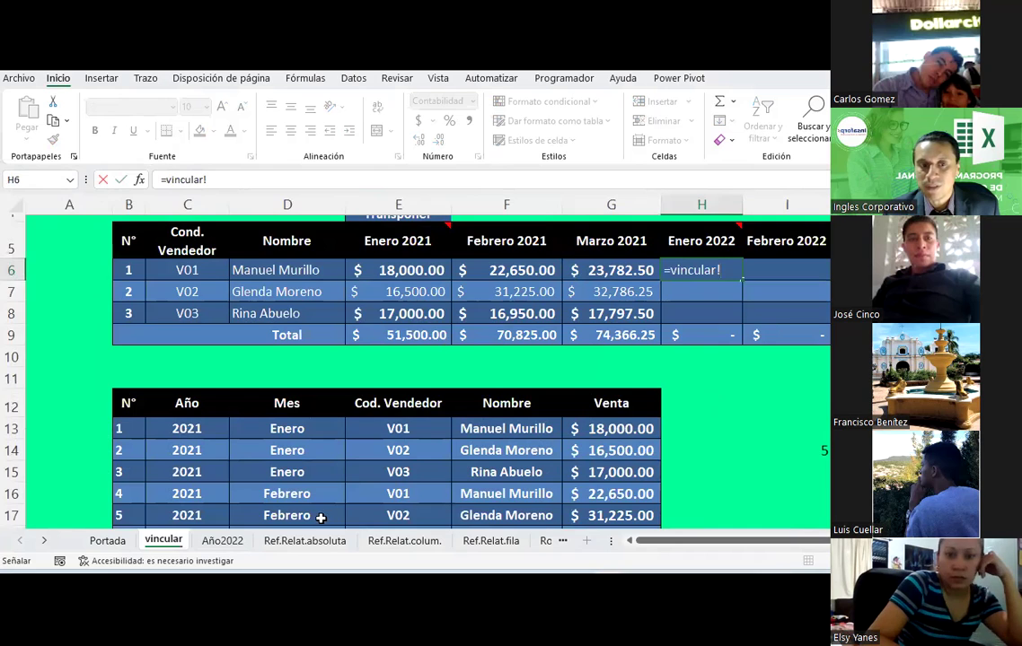
left_click(222, 540)
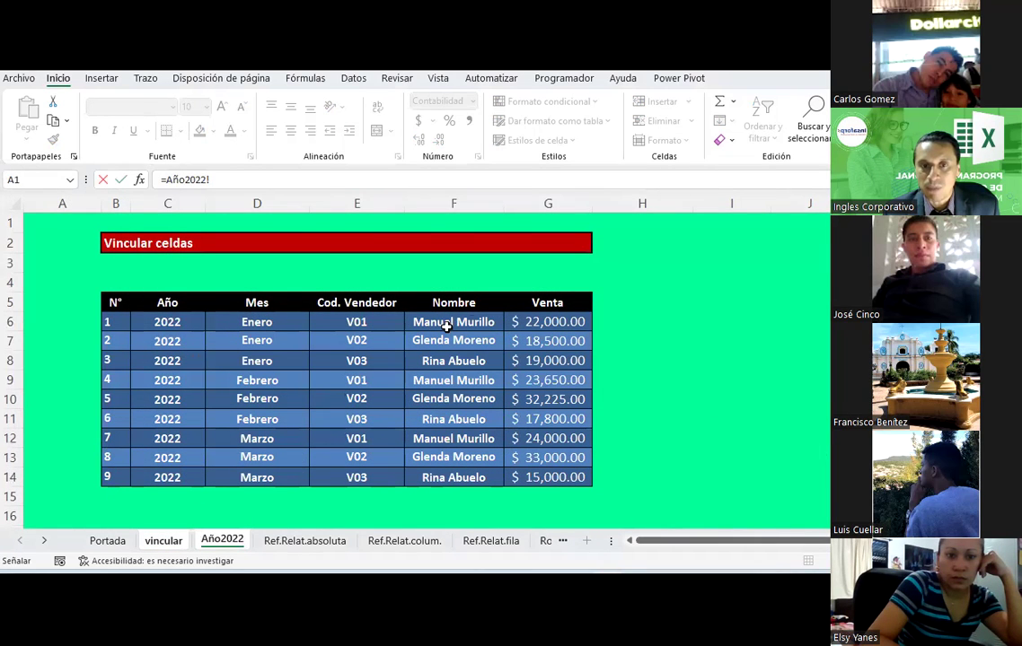
left_click(552, 321)
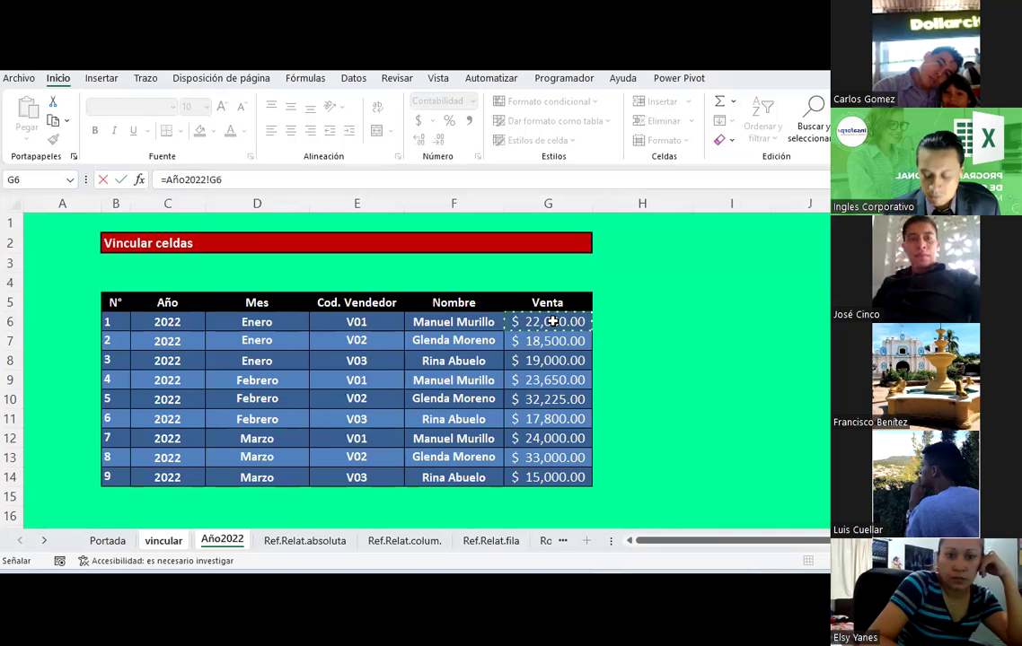
key("Return")
key("Up")
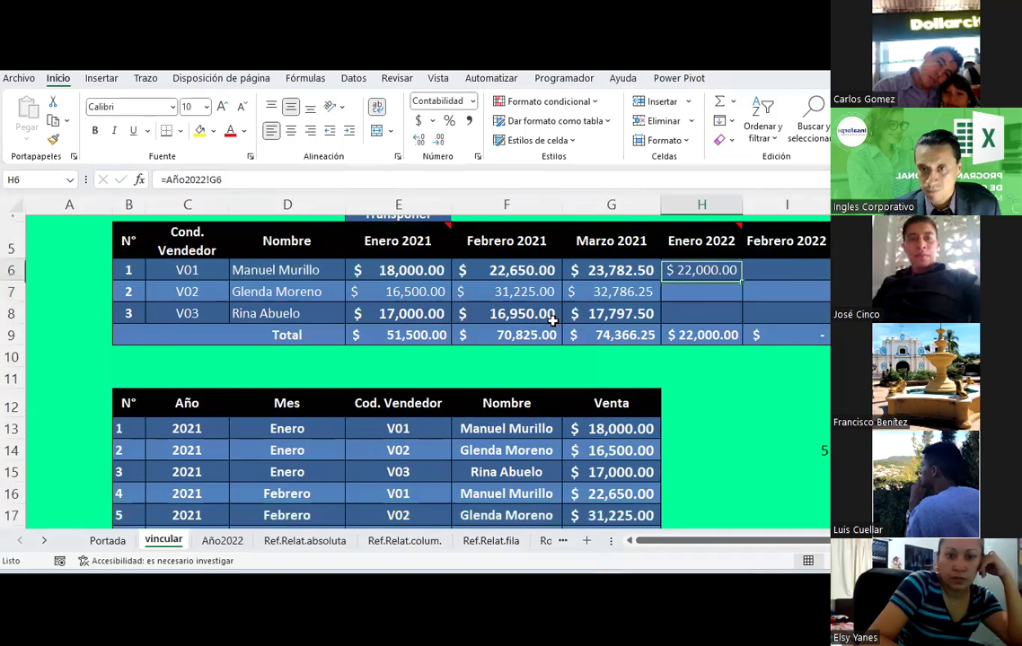
key("Right")
Step: Link I6 to Año2022!G9 ($23,650.00) and J6 to Año2022!G12 for Febrero and Marzo
type("+")
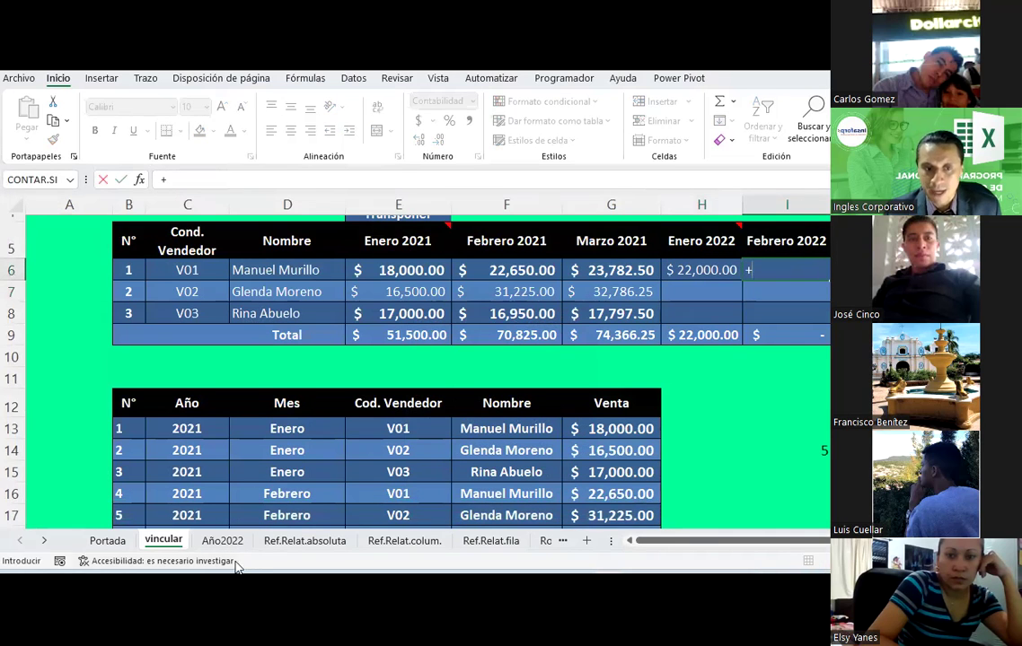
left_click(226, 542)
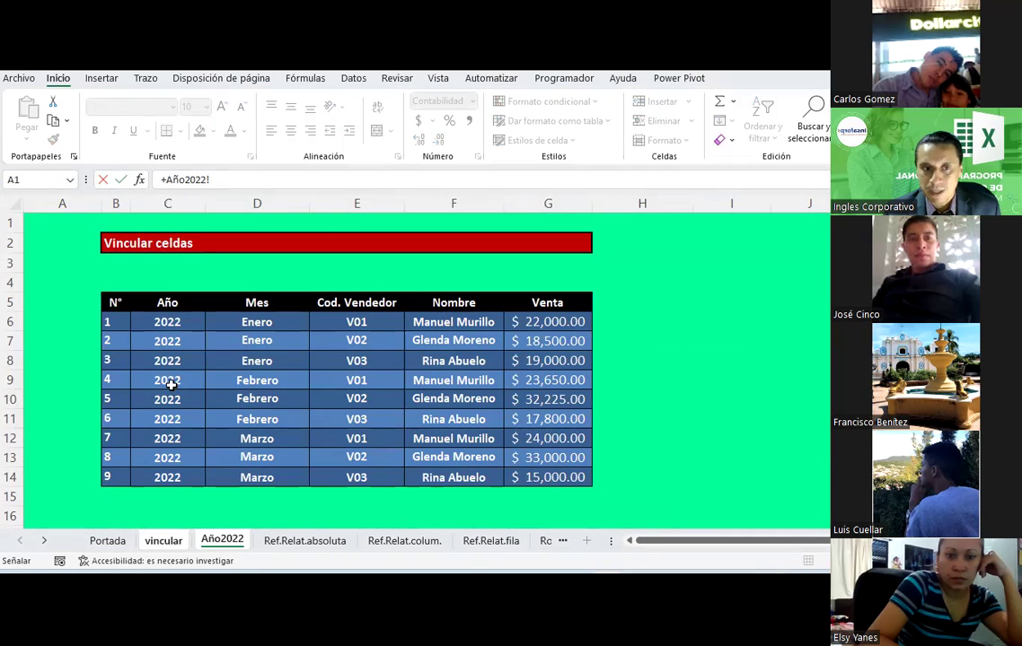
left_click(546, 378)
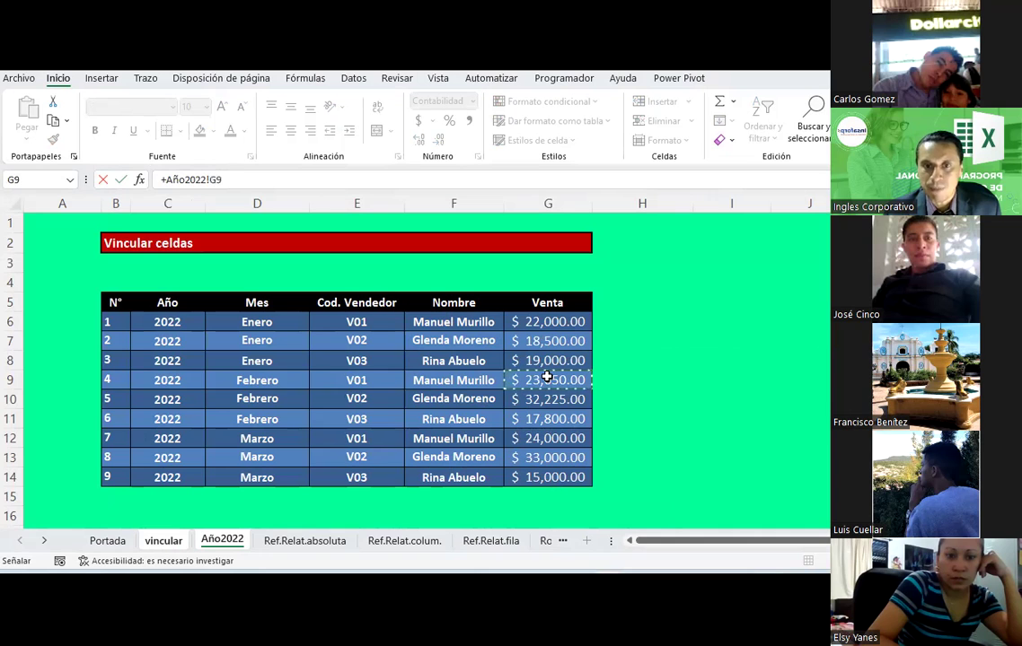
key("Return")
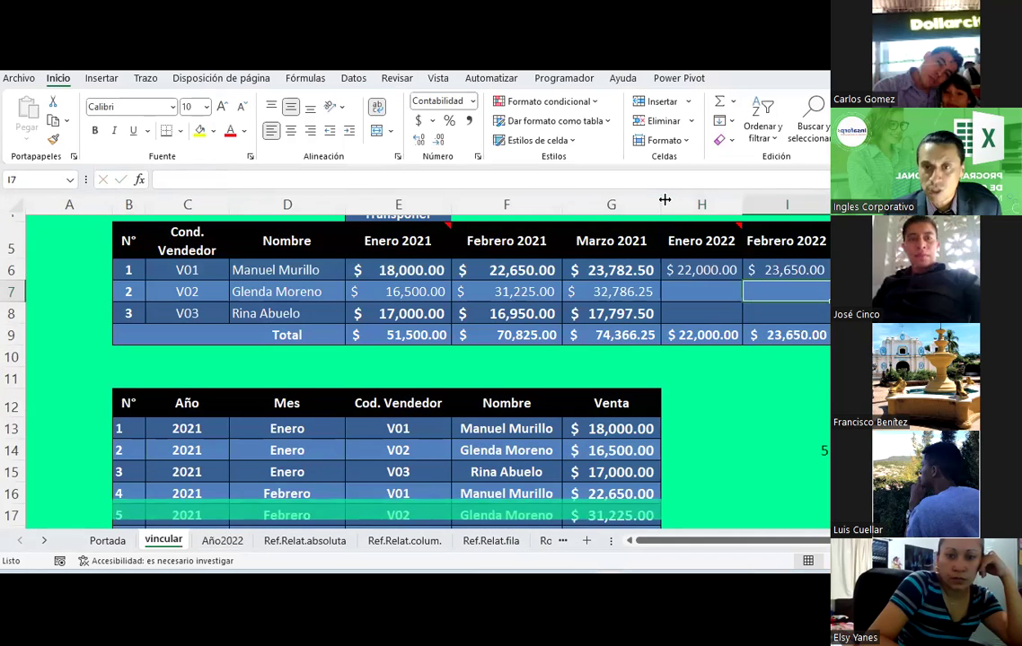
left_click(873, 270)
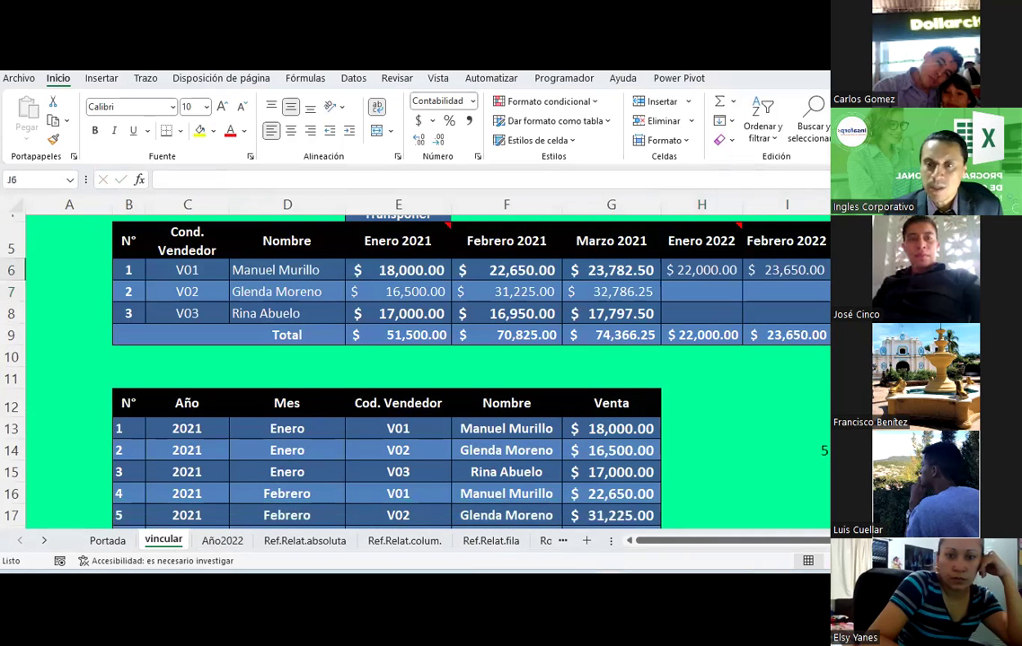
type("+")
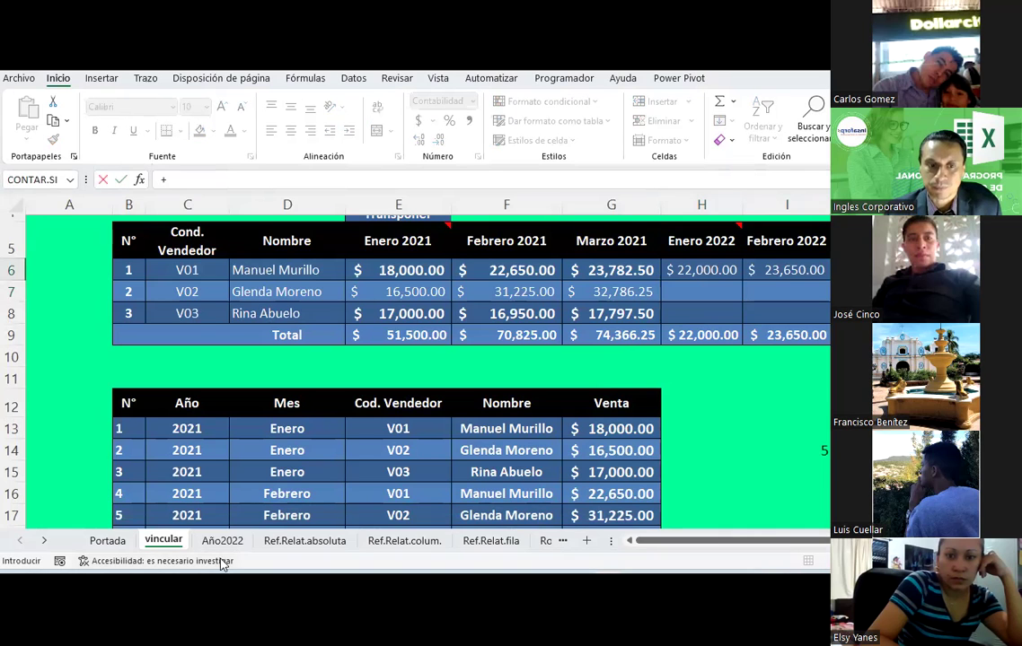
left_click(222, 541)
left_click(547, 438)
key("Return")
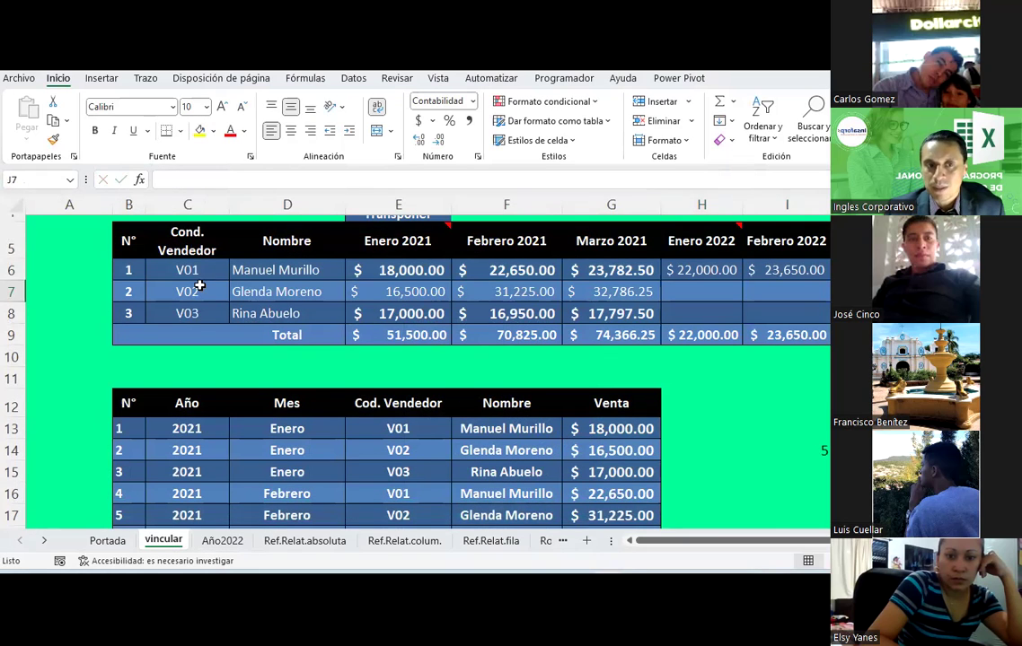
Step: Copy the three linked 2022 cells H6:J6 in row 6
left_click_drag(196, 268, 247, 310)
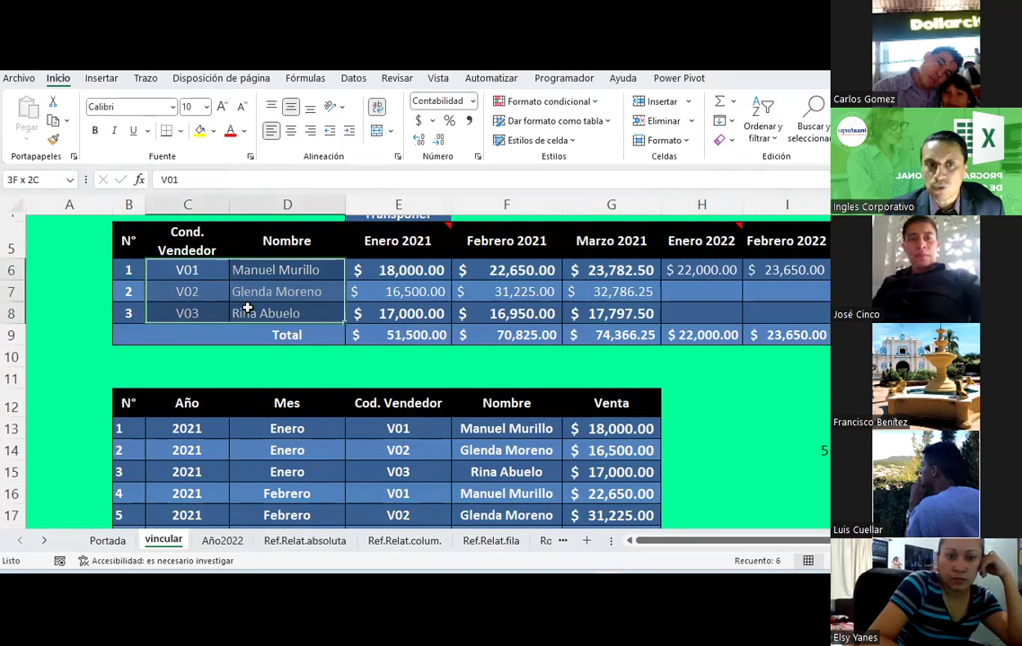
left_click(191, 271)
left_click(191, 289)
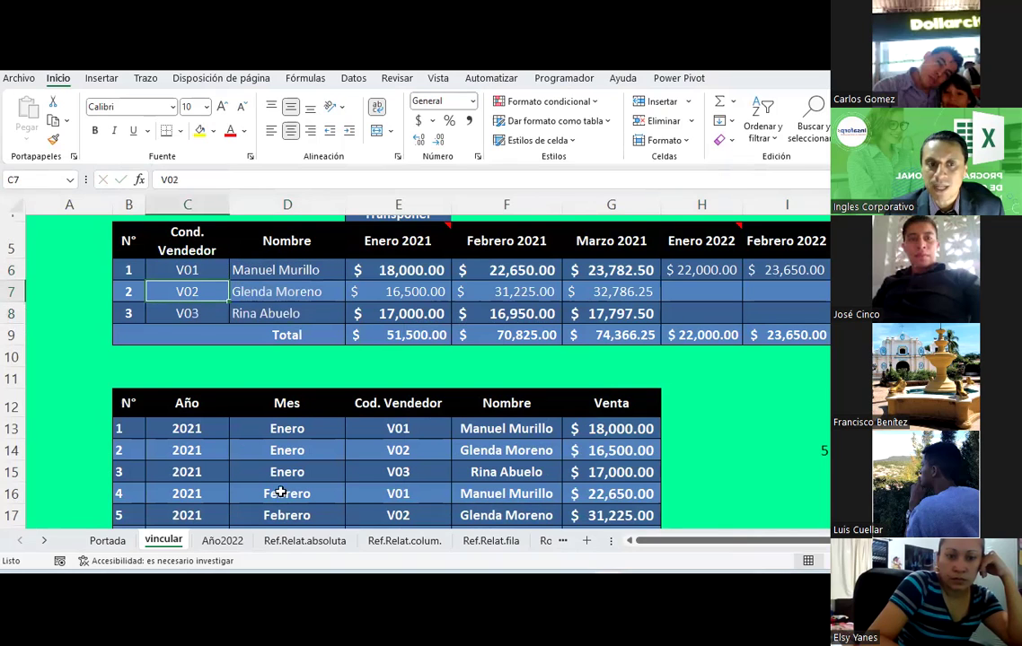
left_click(224, 541)
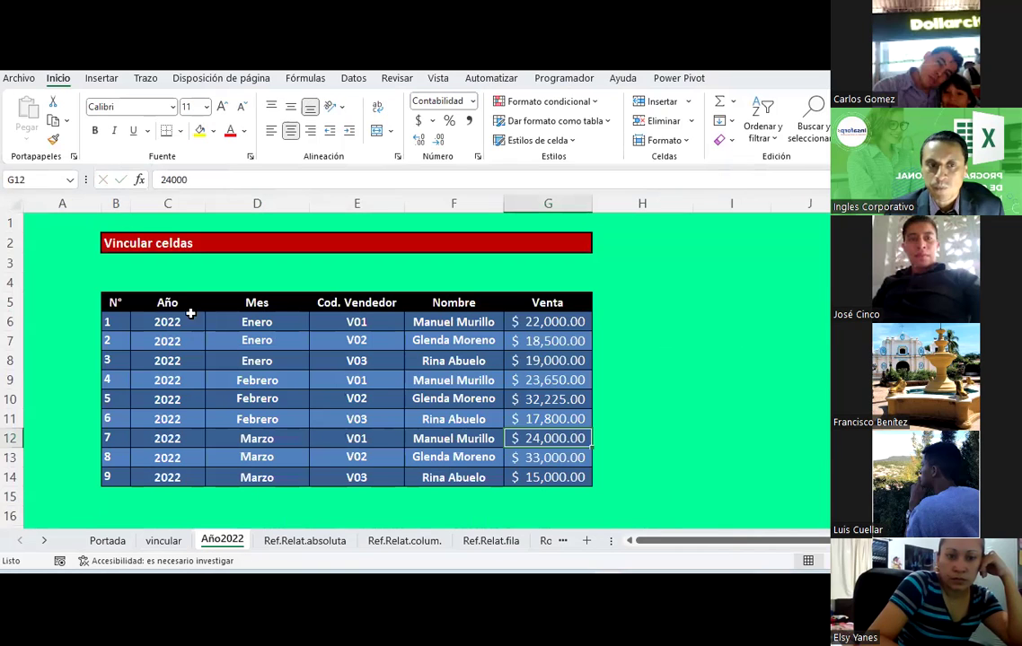
left_click(364, 341)
left_click(163, 540)
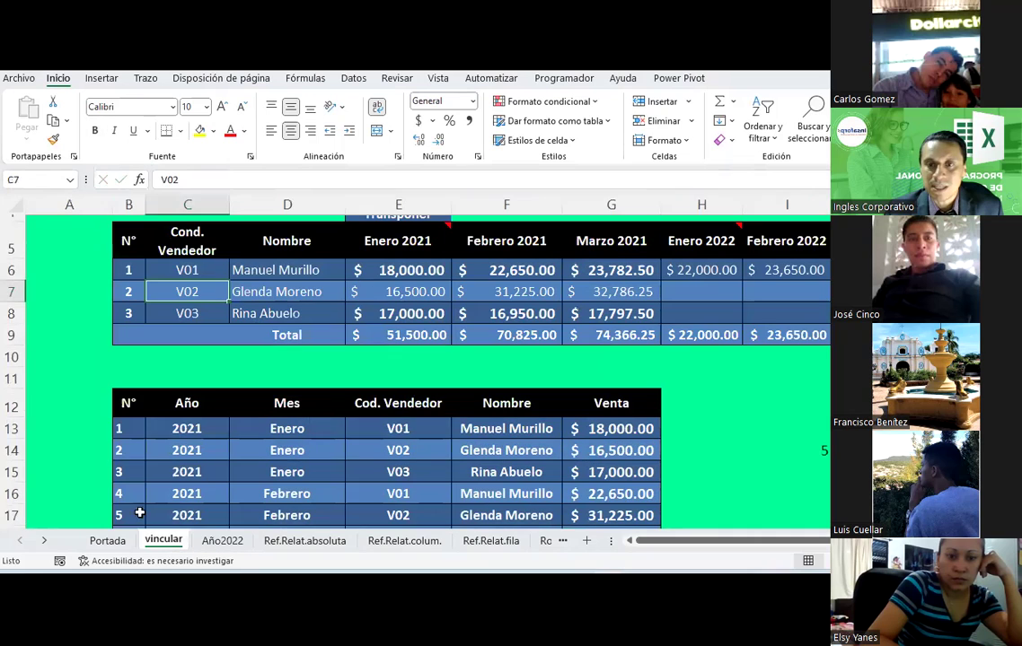
left_click_drag(728, 267, 821, 269)
key("ctrl+c")
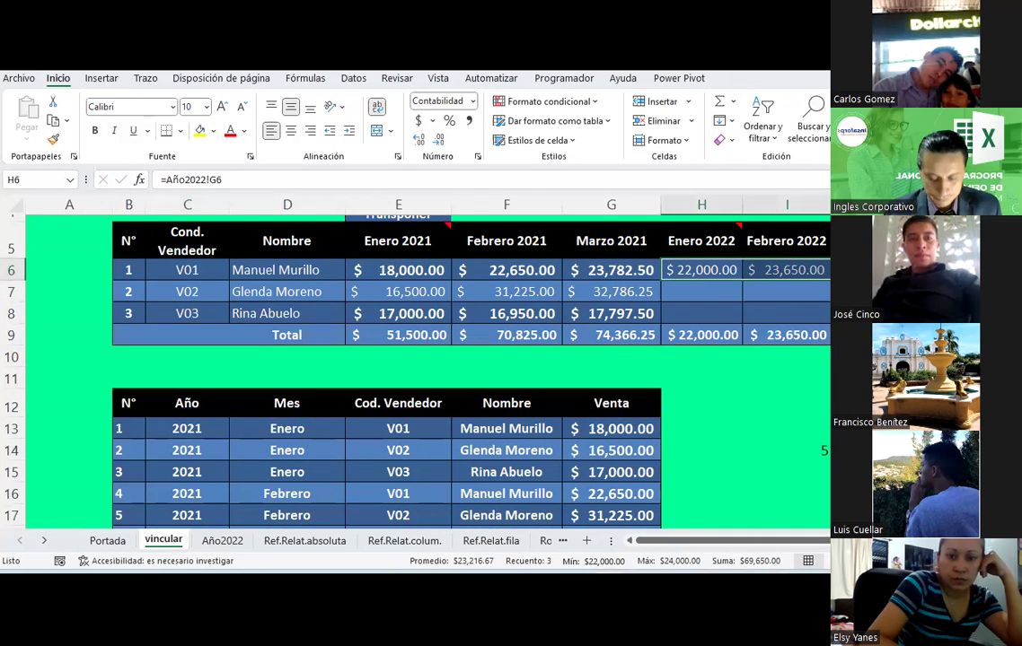
left_click(729, 292)
right_click(729, 292)
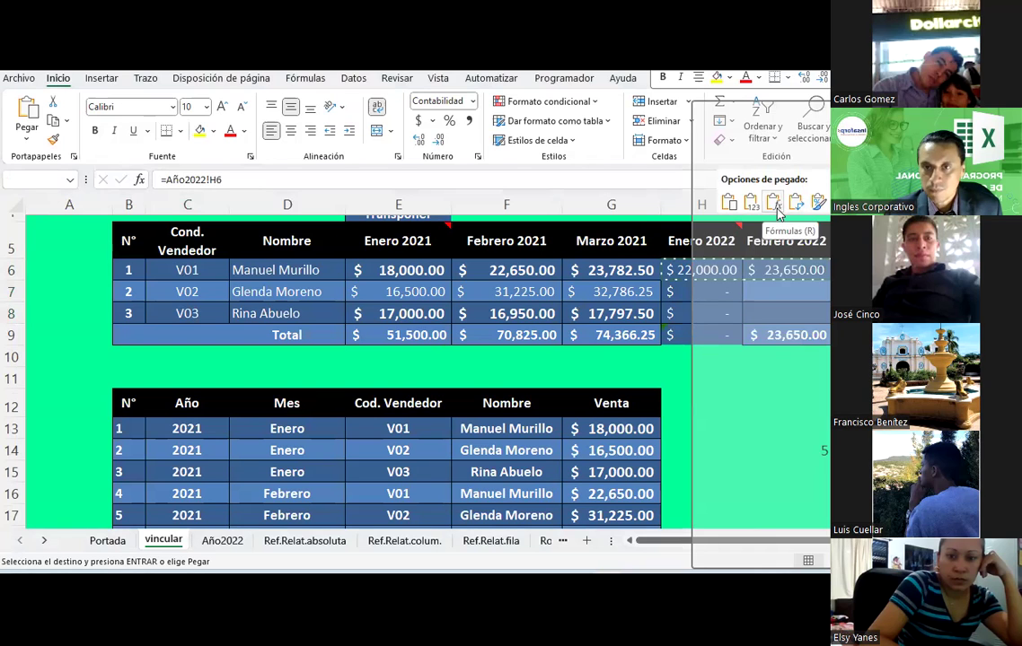
left_click(778, 212)
left_click(512, 349)
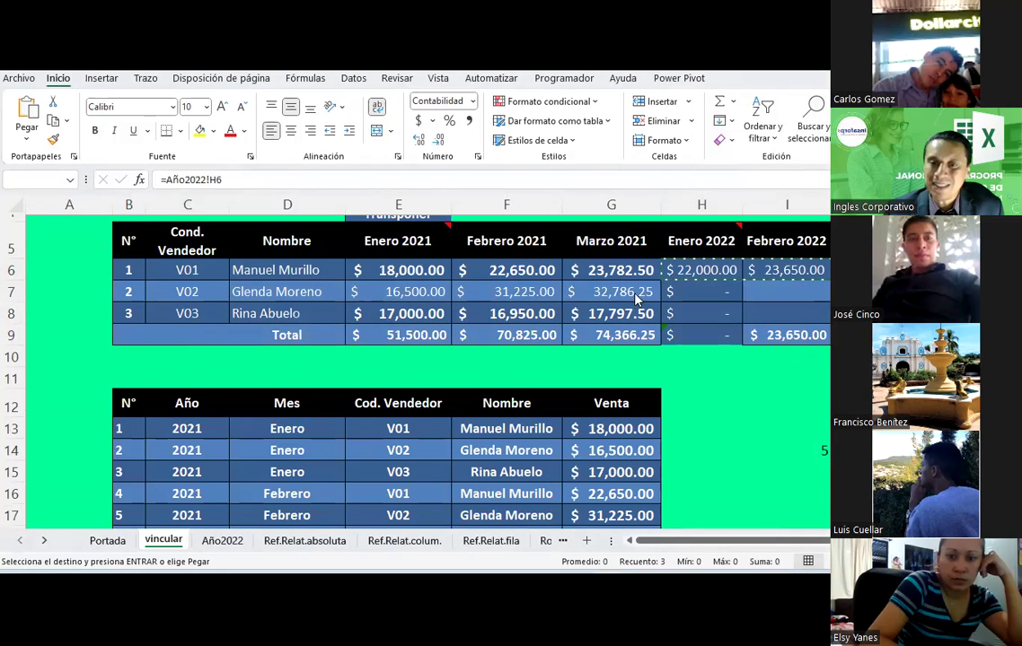
left_click(693, 296)
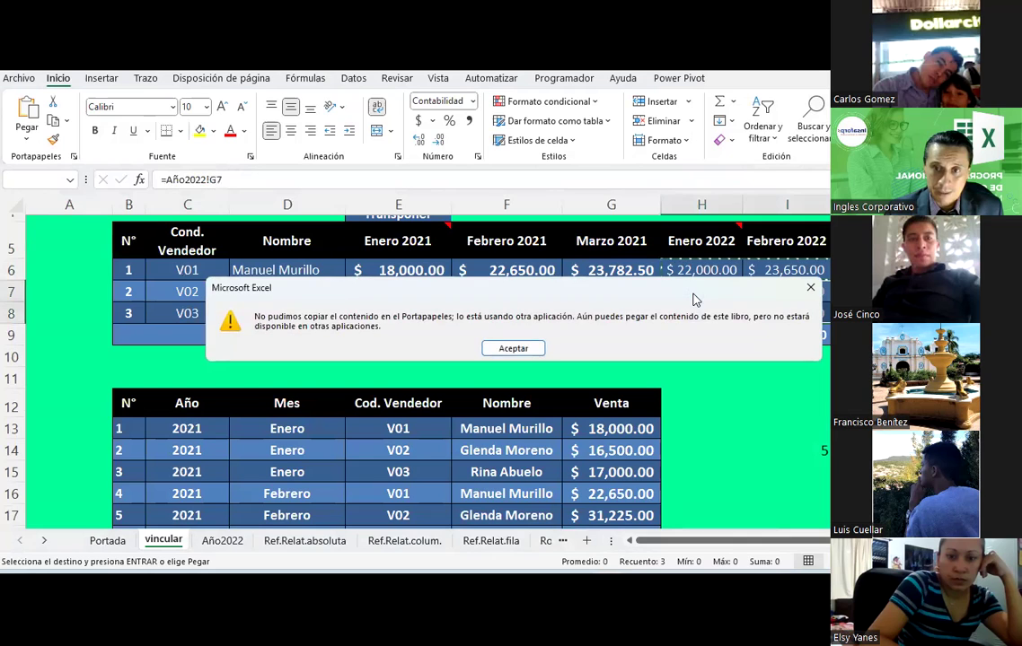
left_click(539, 349)
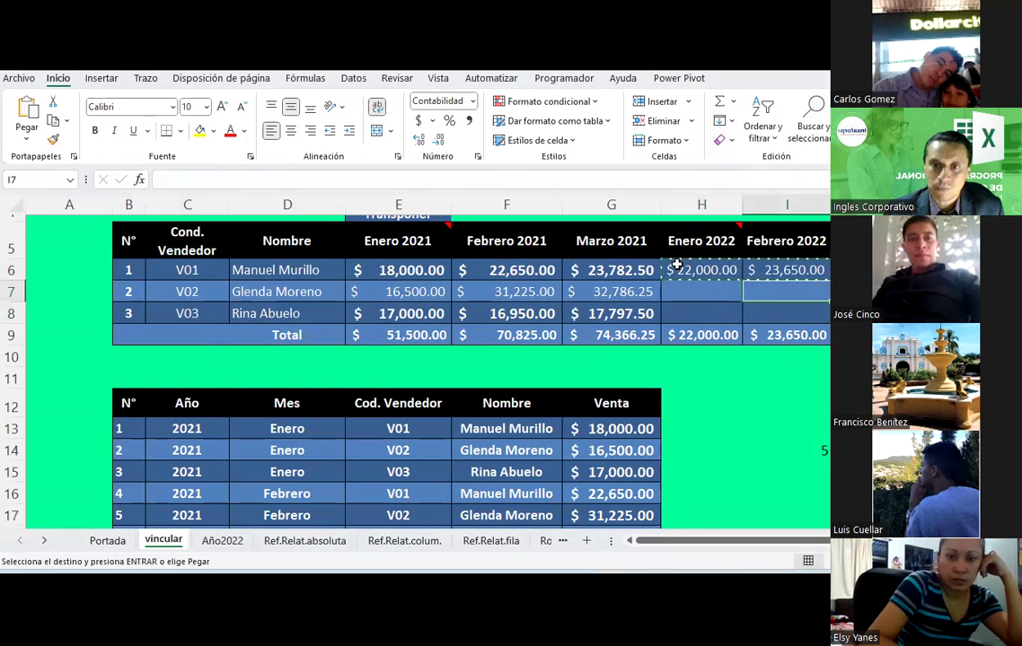
left_click_drag(673, 270, 812, 281)
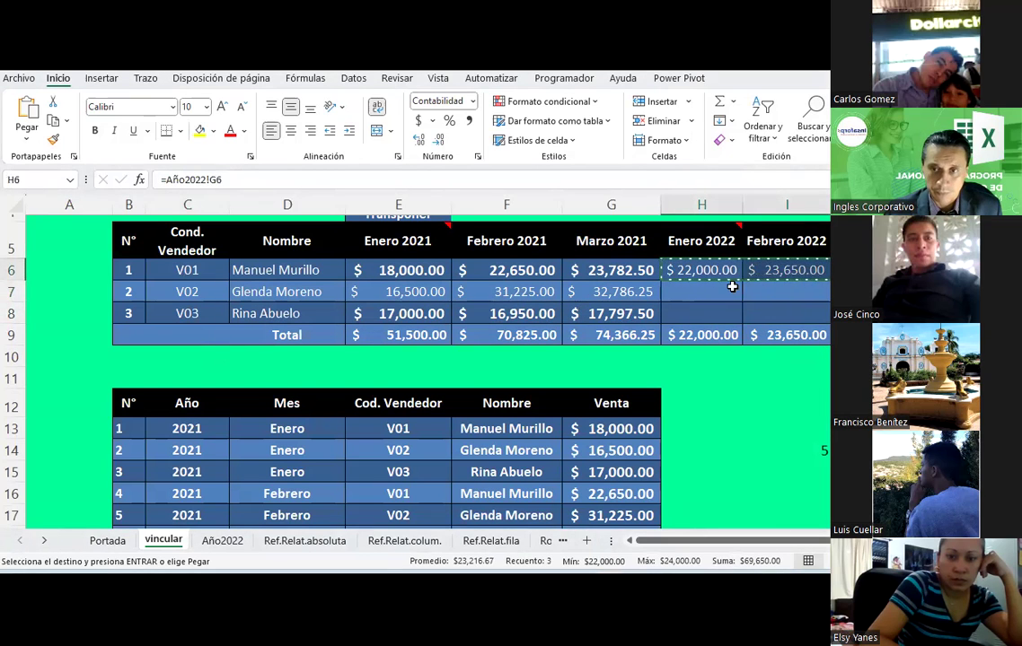
left_click_drag(732, 286, 790, 313)
key("Return")
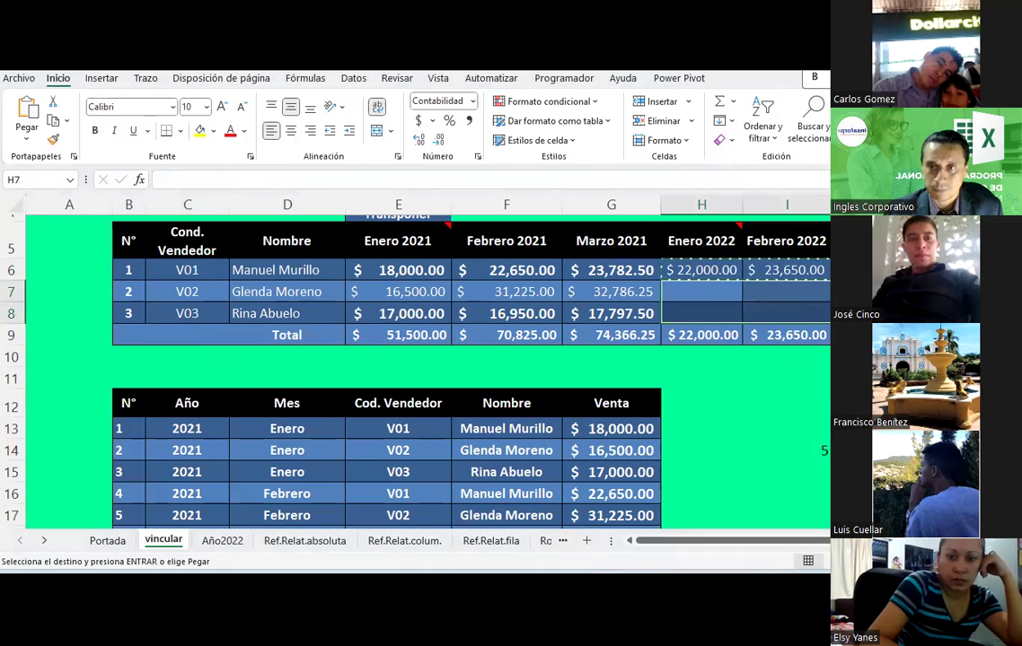
left_click(721, 404)
key("Escape")
left_click(701, 314)
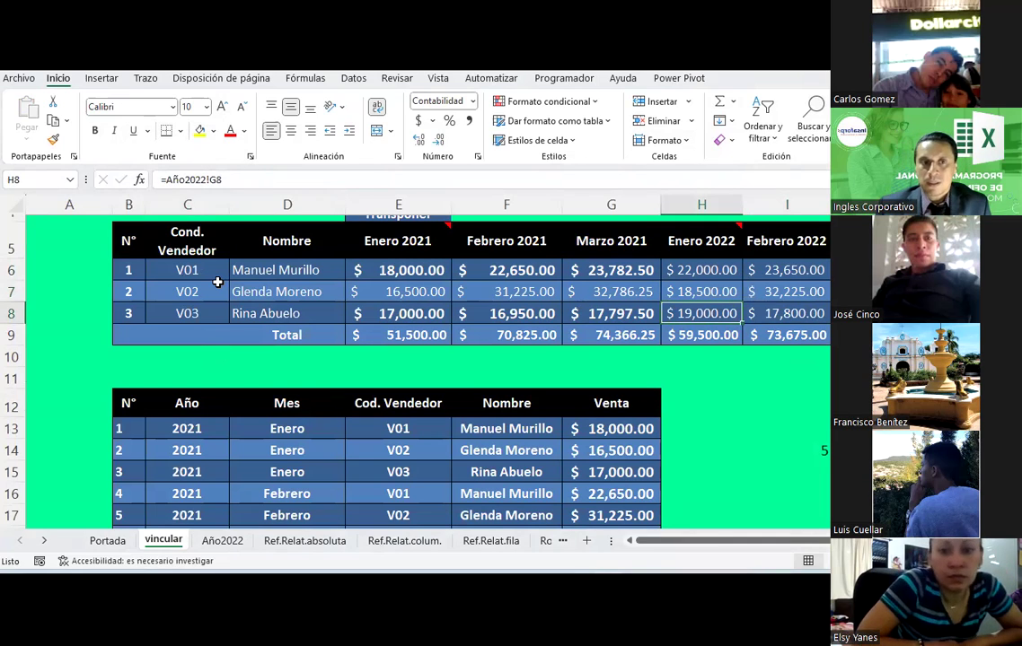
left_click(489, 269)
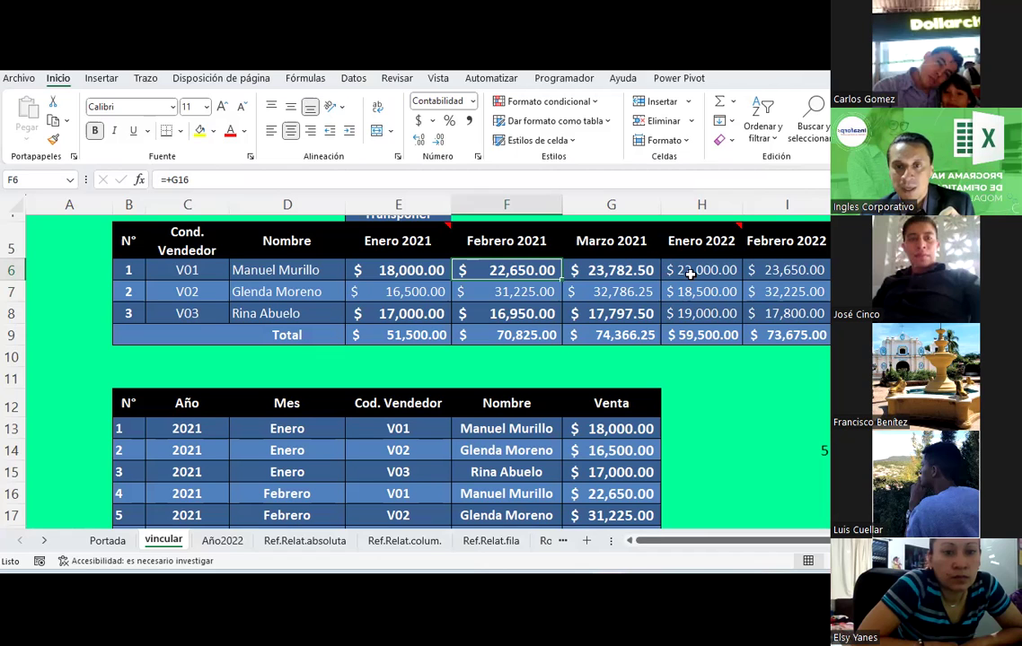
left_click(690, 275)
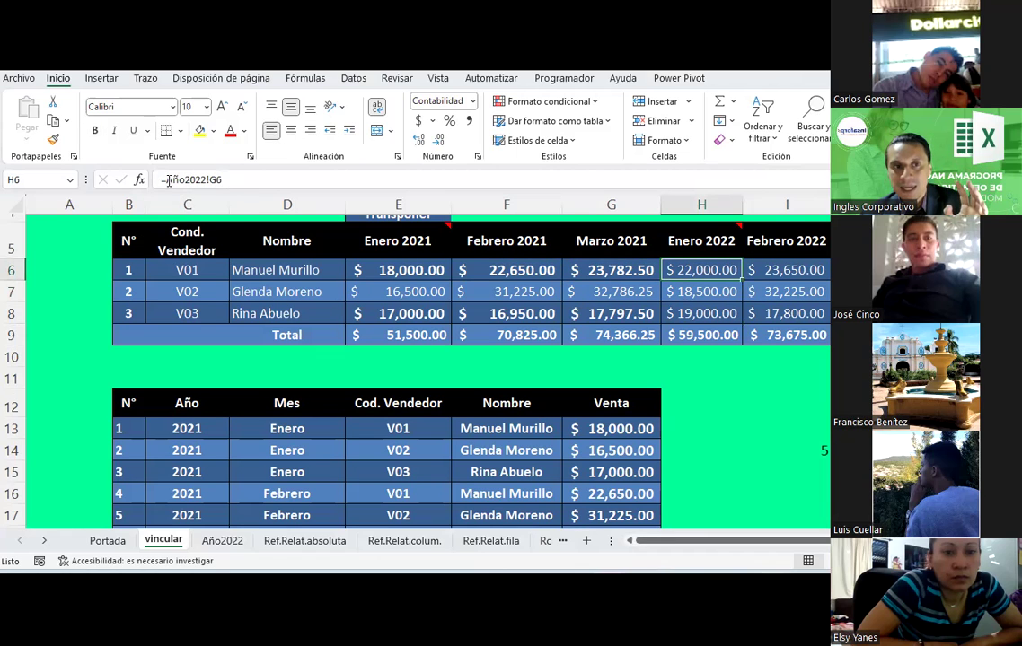
left_click_drag(167, 180, 198, 181)
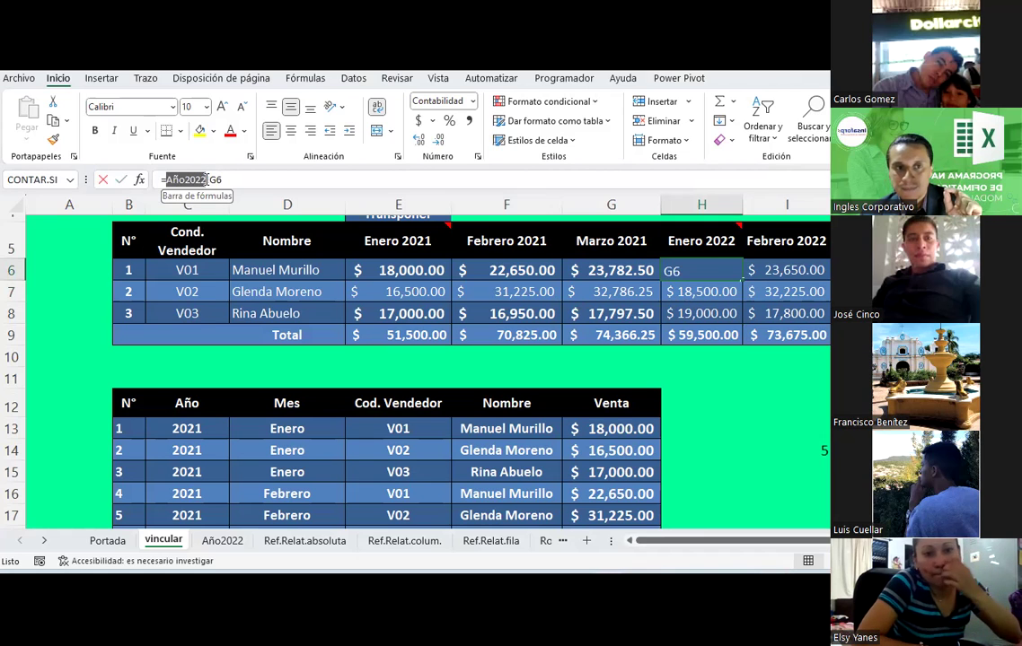
left_click_drag(208, 180, 211, 180)
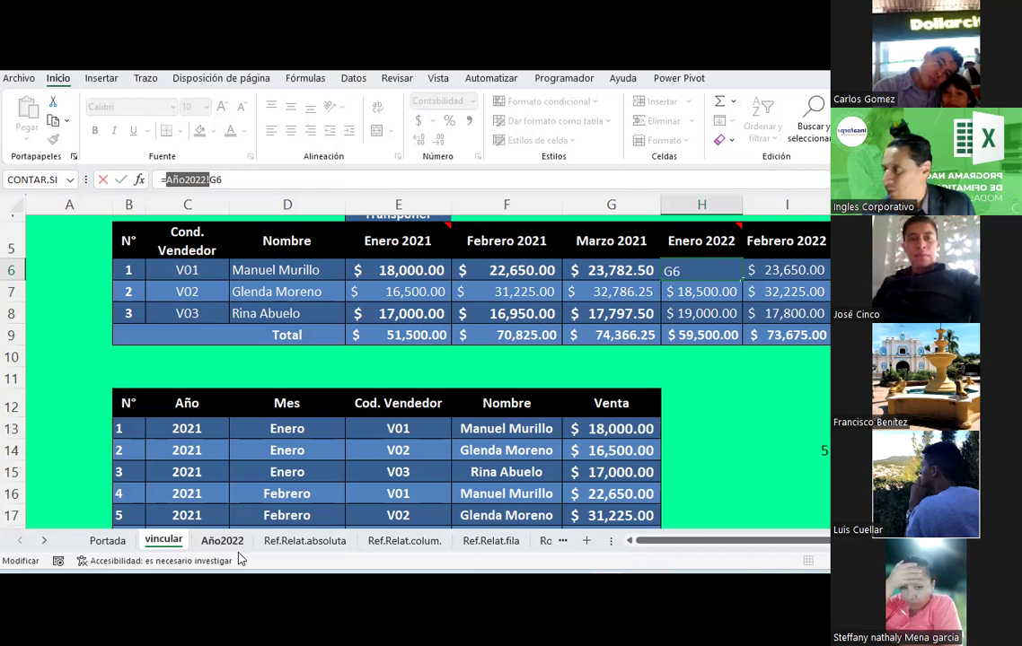
key("Return")
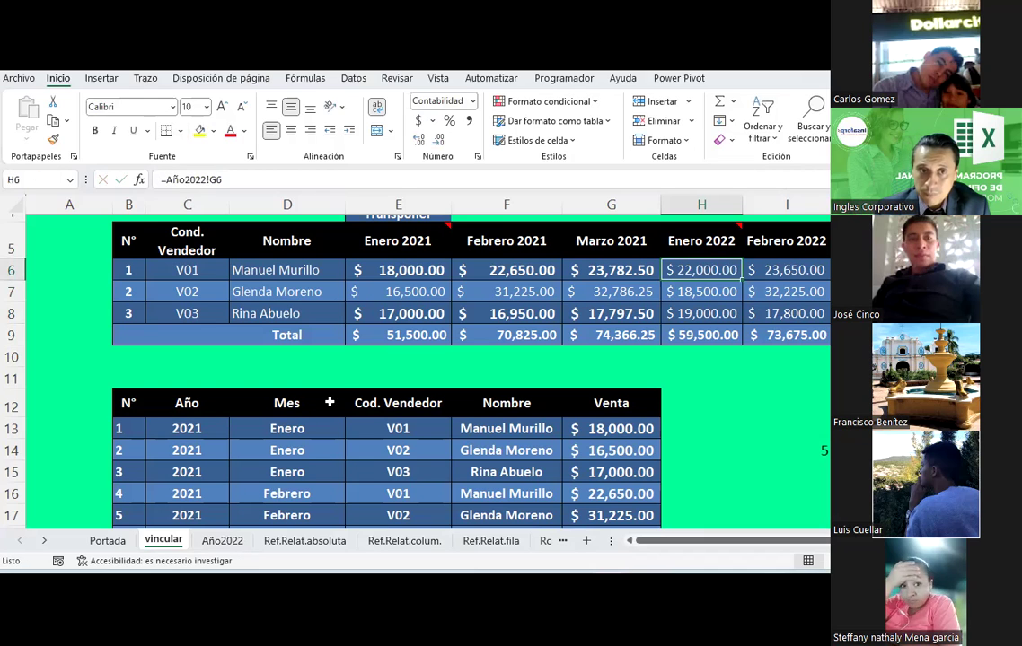
left_click_drag(763, 541, 771, 541)
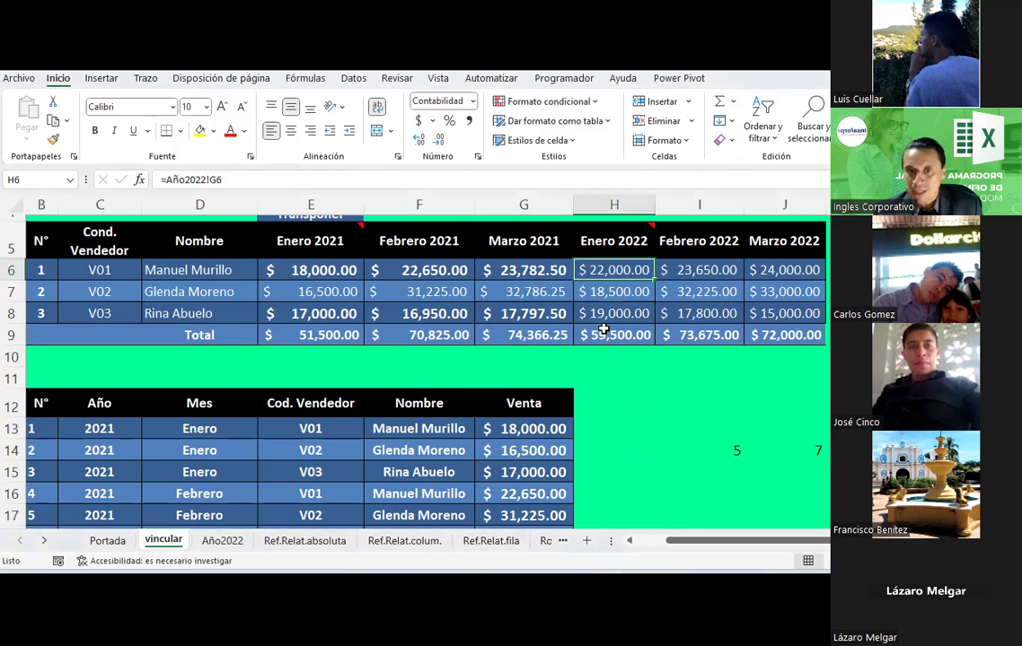
Step: Clear V01's 2022 values in H6:J6 and relink Enero to Año2022!G6
key("shift+Right")
key("shift+Right")
key("Delete")
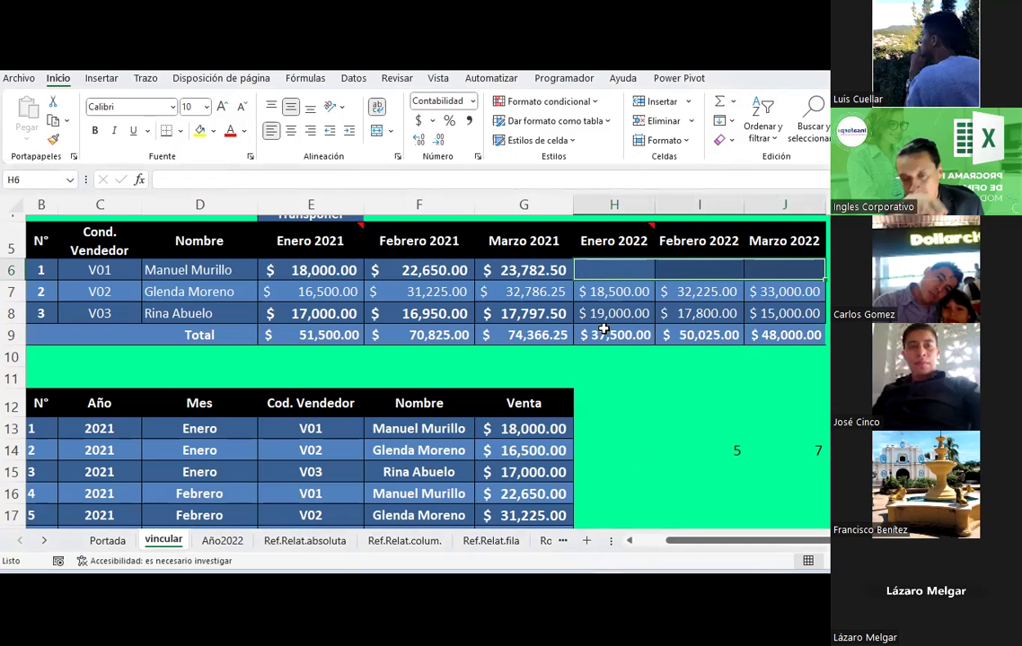
left_click(615, 267)
type("=")
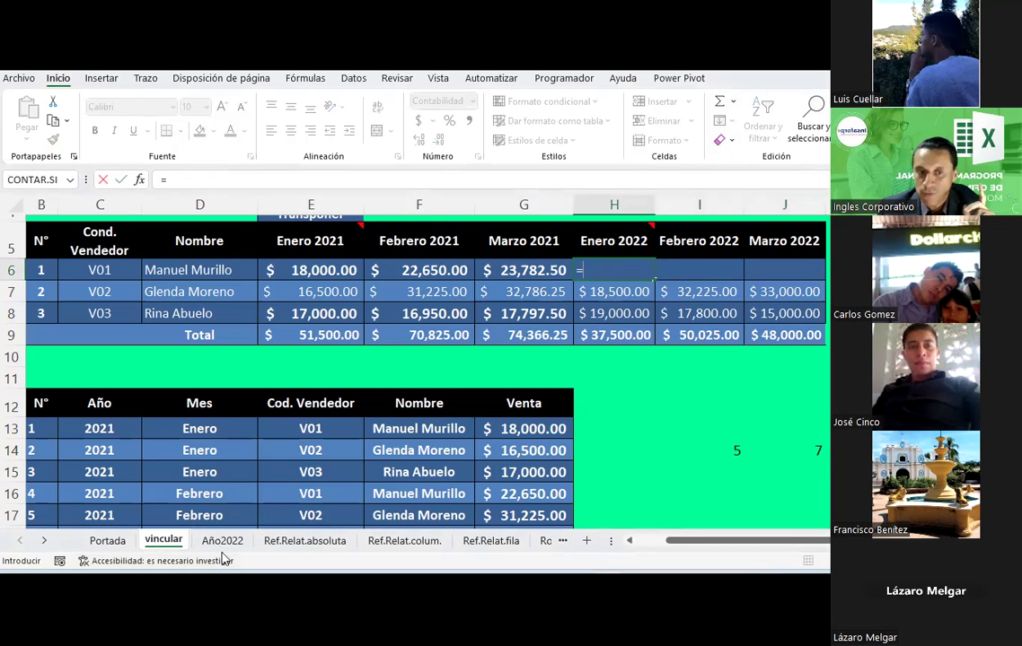
left_click(220, 543)
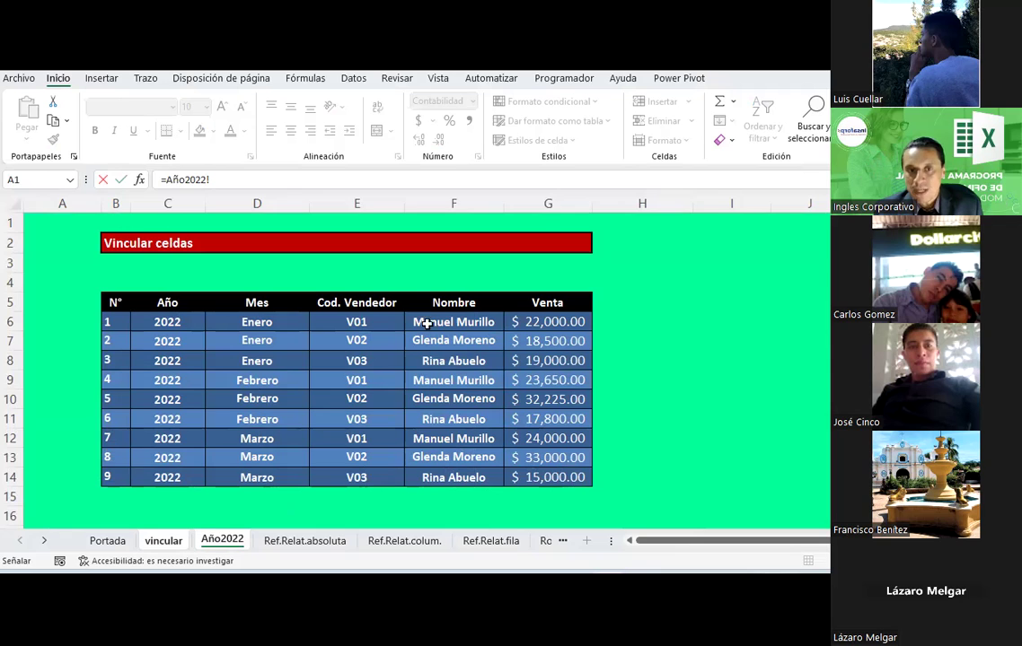
left_click(554, 321)
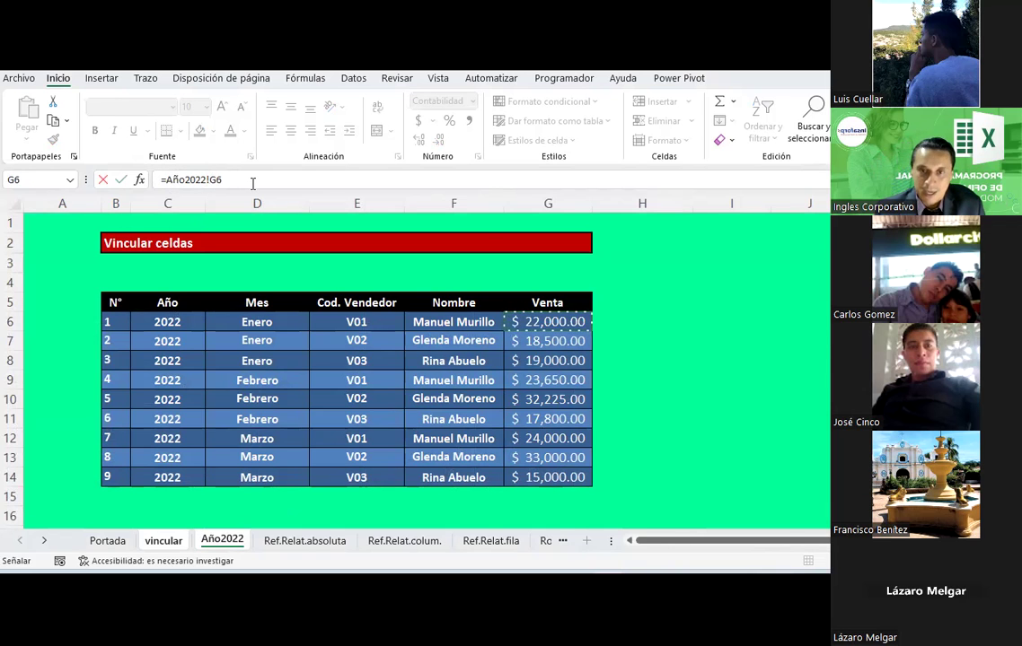
key("Return")
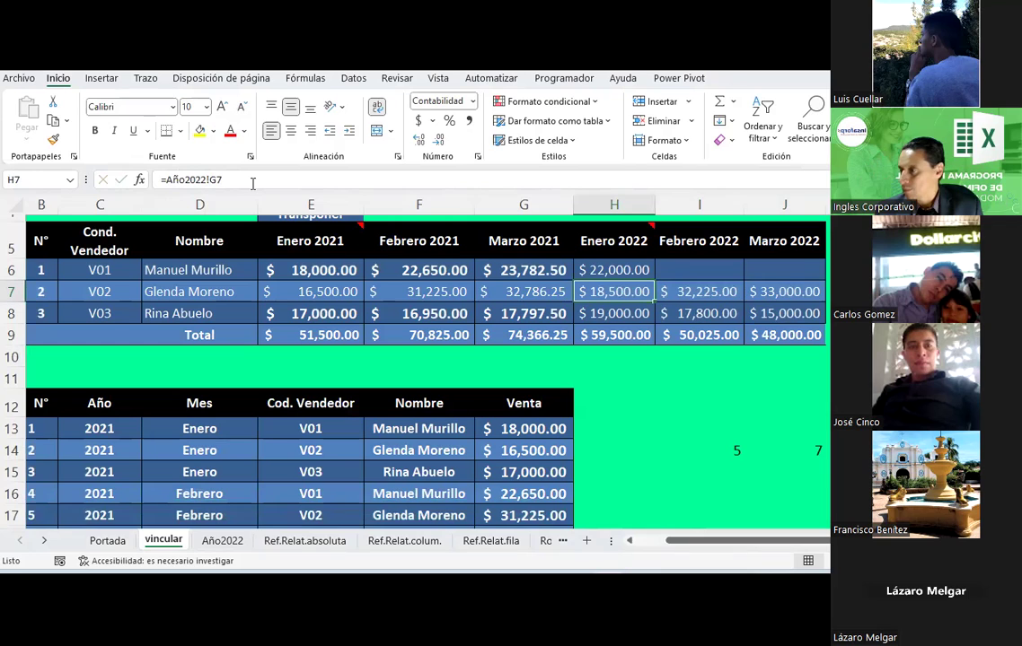
left_click(642, 268)
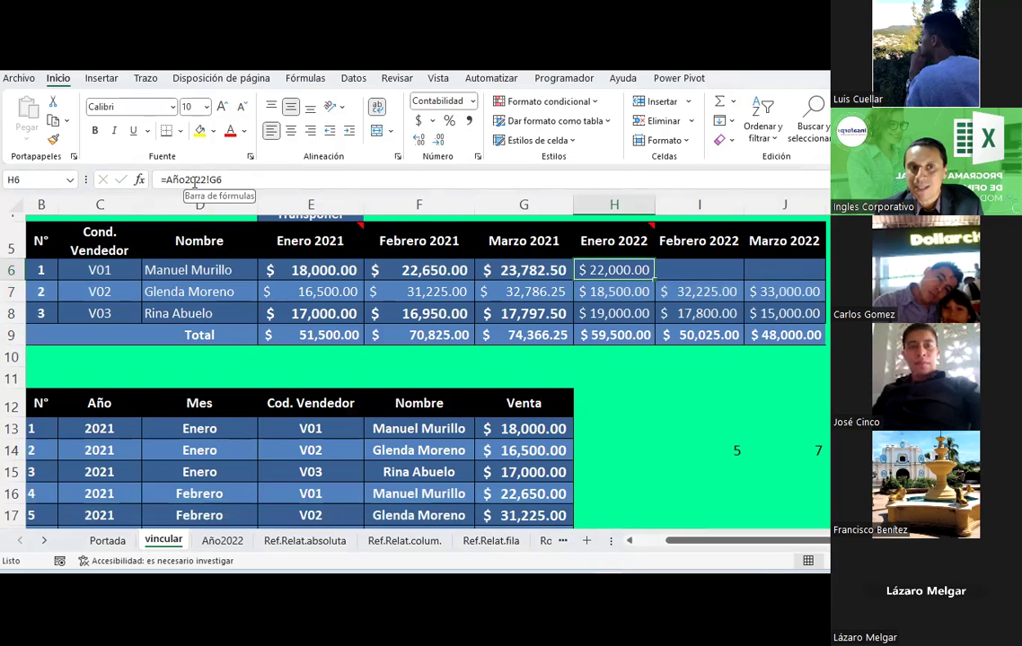
Step: Link V01's Febrero and Marzo 2022 cells to their Año2022 sales of 23,650.00 and 24,000.00
left_click(695, 269)
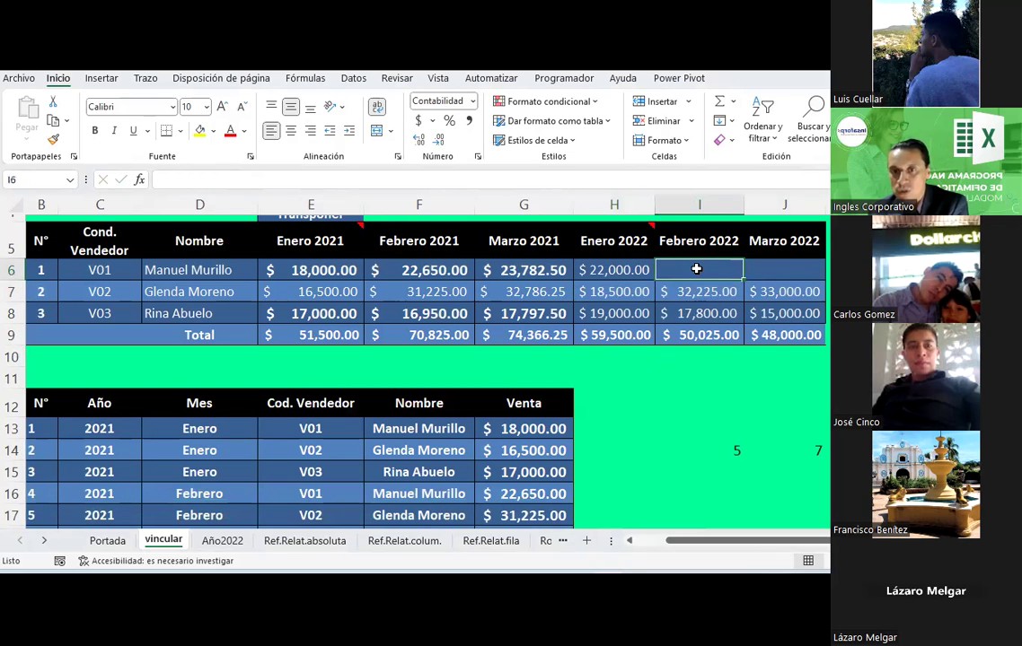
type("+")
left_click(222, 540)
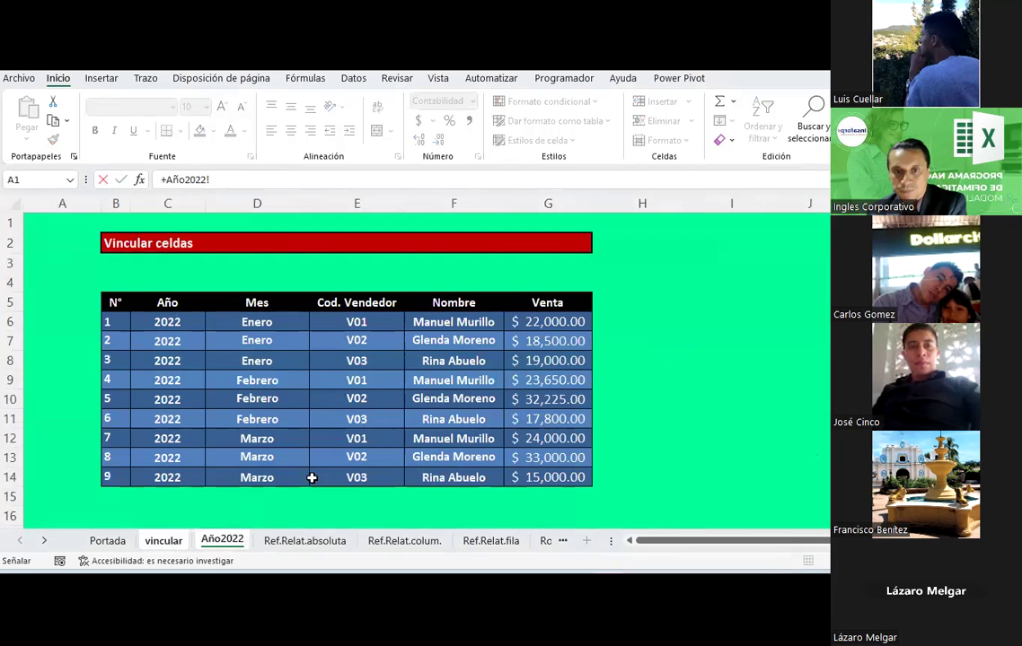
left_click(524, 380)
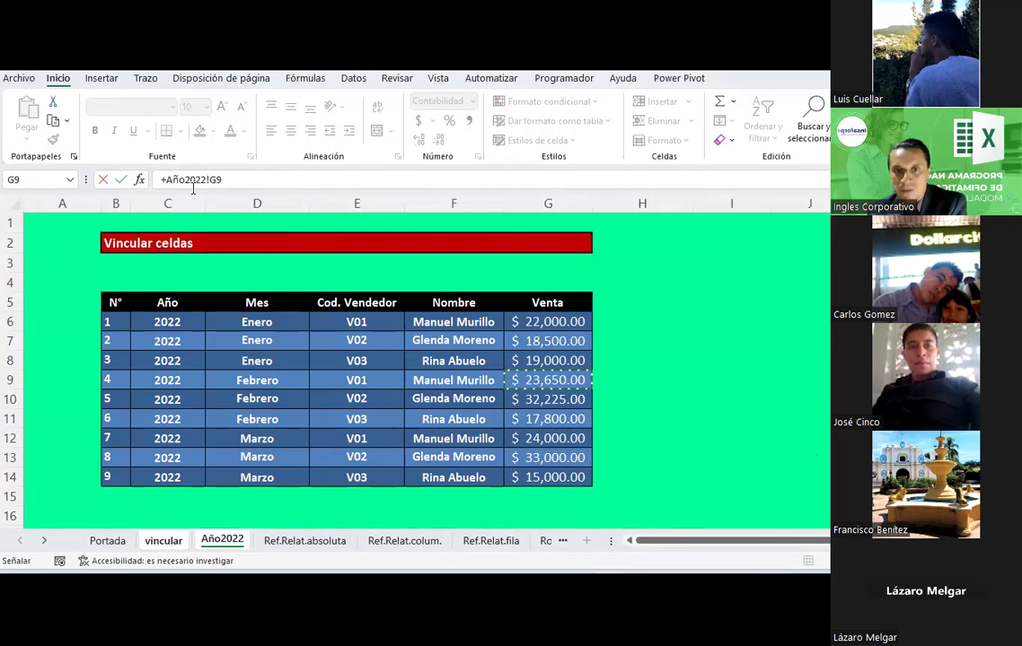
key("Return")
left_click(787, 270)
type("+")
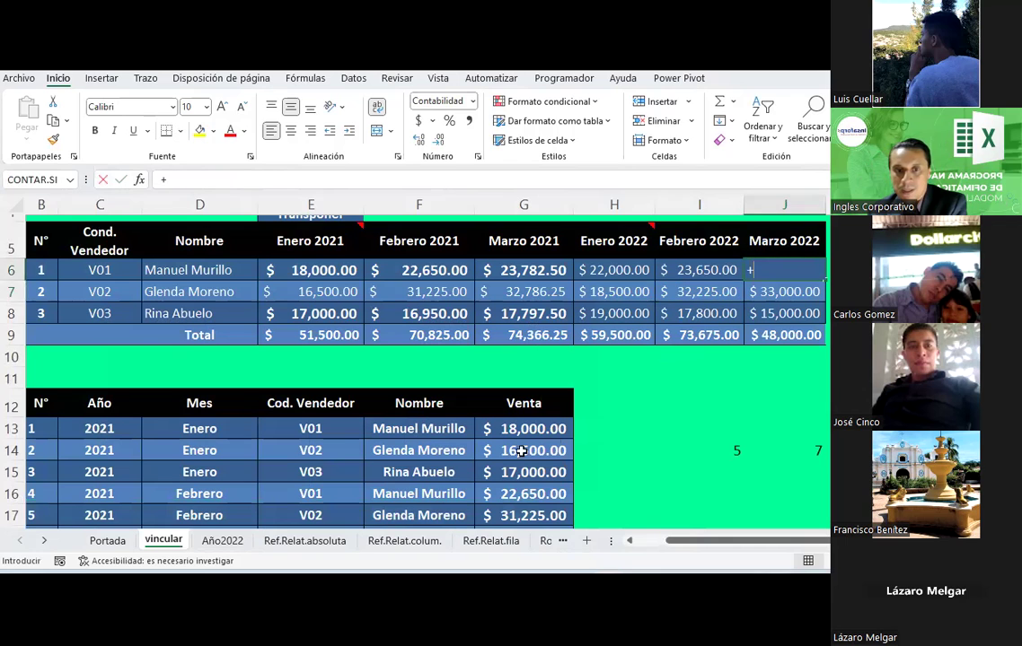
left_click(222, 540)
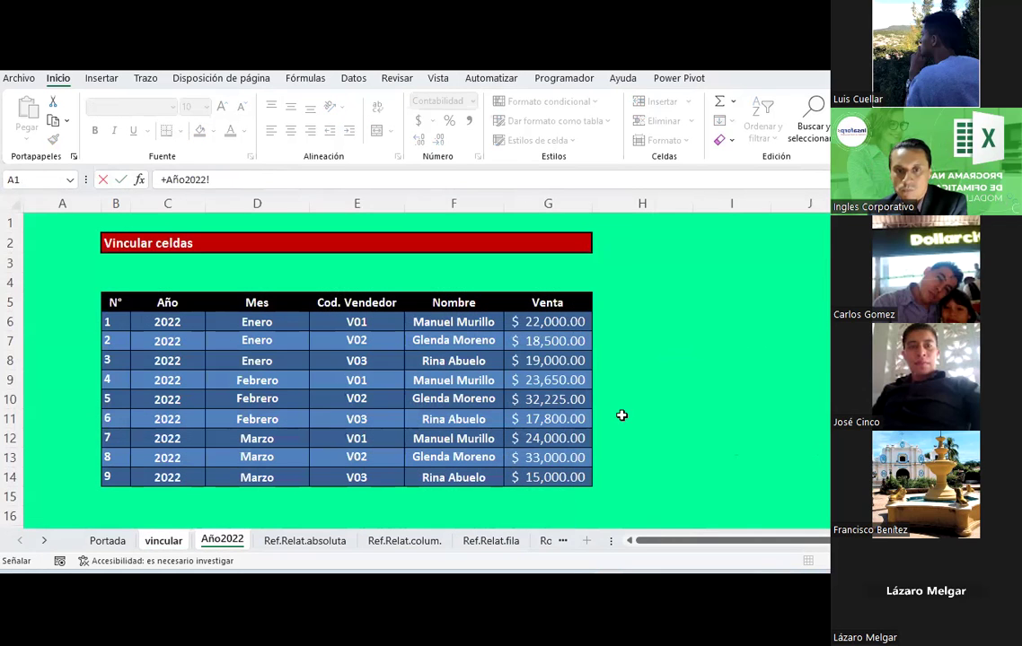
left_click(550, 451)
key("Return")
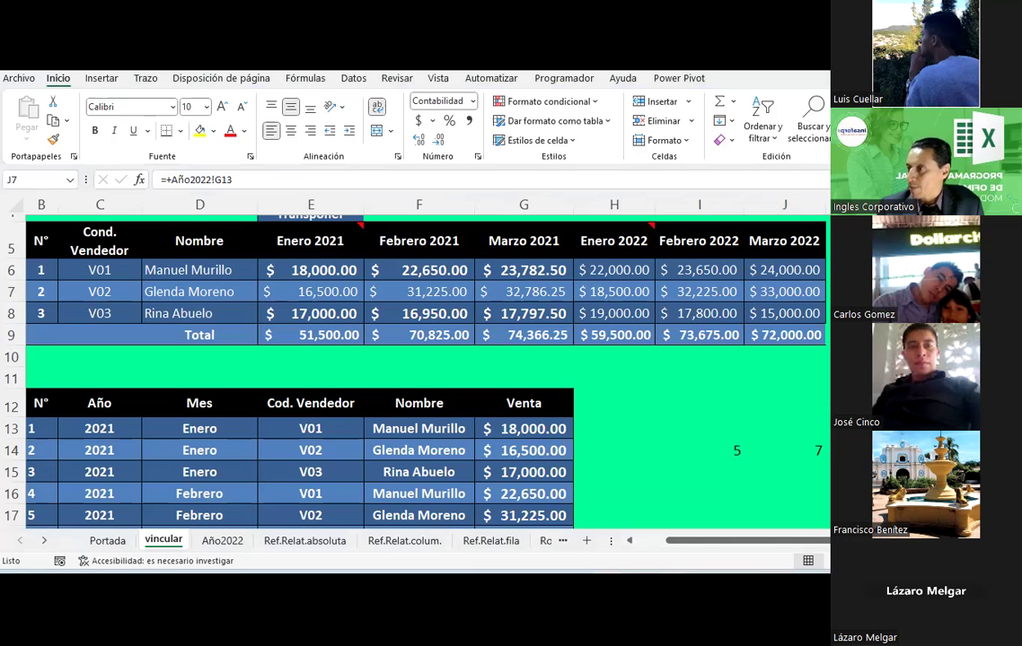
Step: Switch to the Ref.Relat.absoluta sheet with product costs and the 1.25 GANANCIA factor
left_click(615, 381)
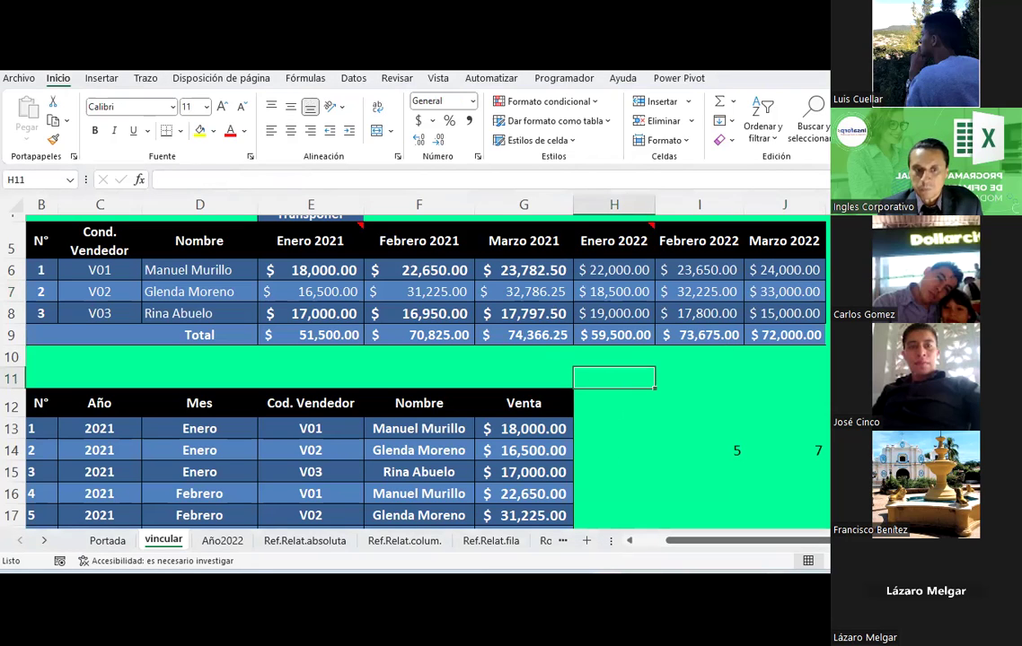
left_click(319, 541)
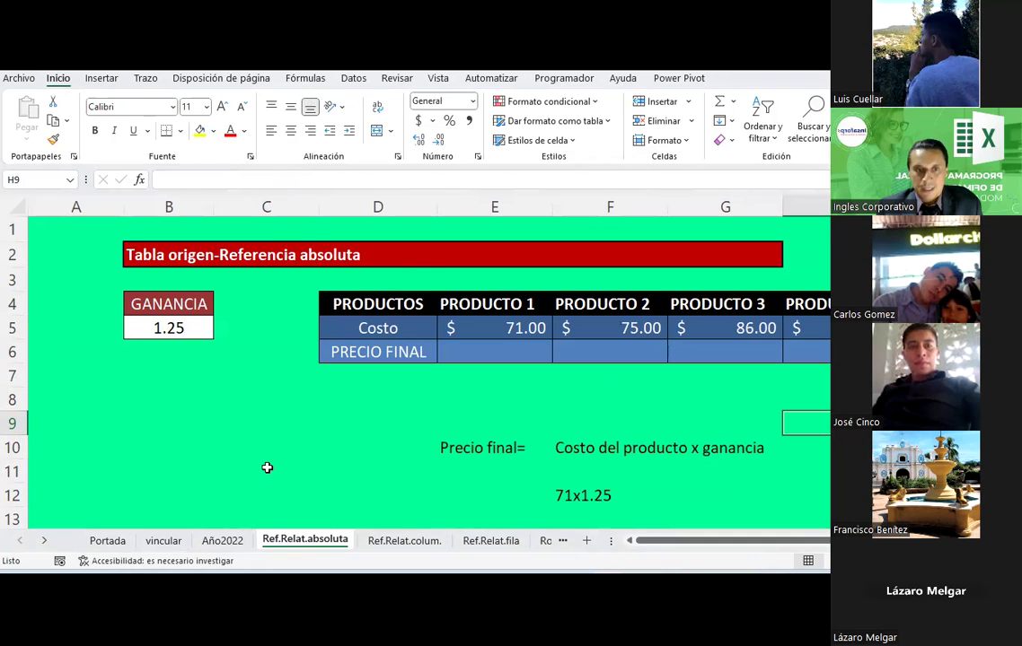
left_click(266, 468)
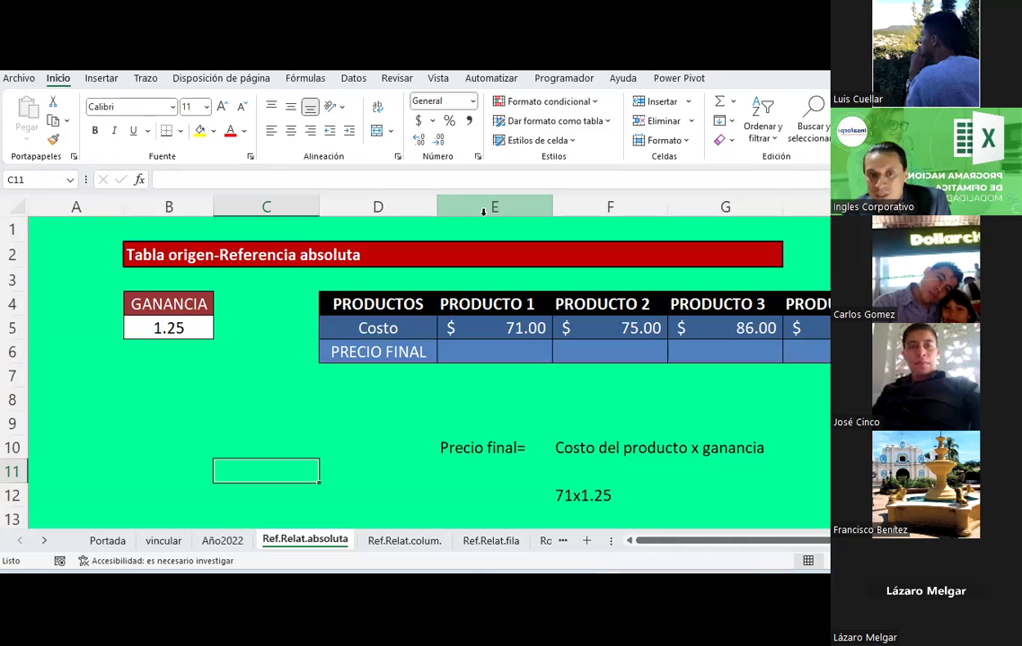
key("Right")
key("Right")
key("Up")
key("Up")
key("Up")
key("Up")
key("Up")
key("Up")
key("Down")
key("Down")
key("Up")
key("Up")
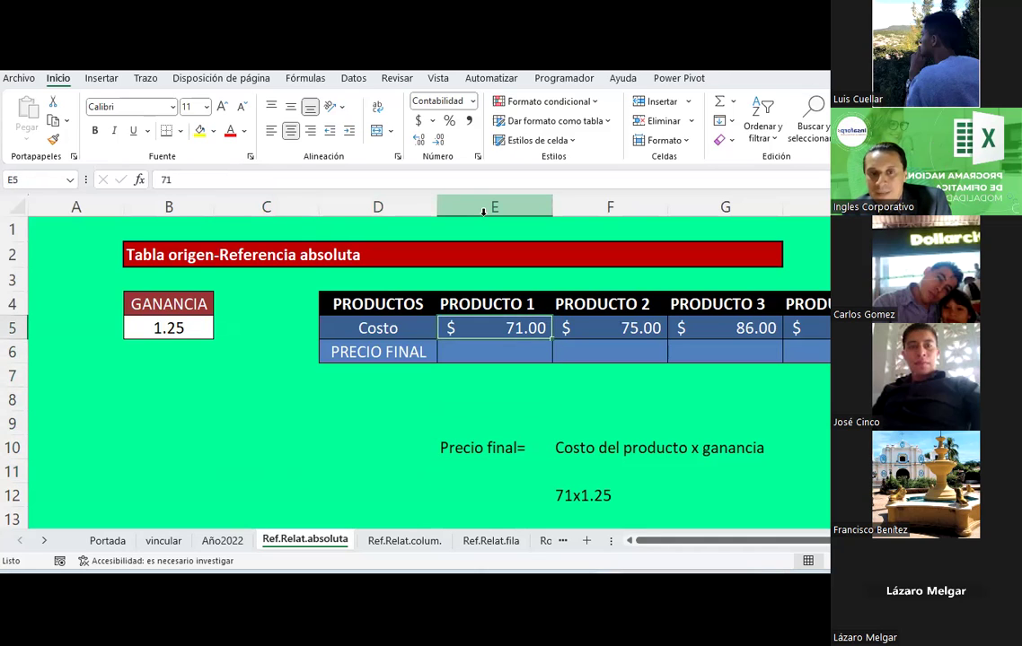
key("Right")
key("Right")
key("Right")
key("Right")
key("Right")
key("Down")
key("Down")
key("Down")
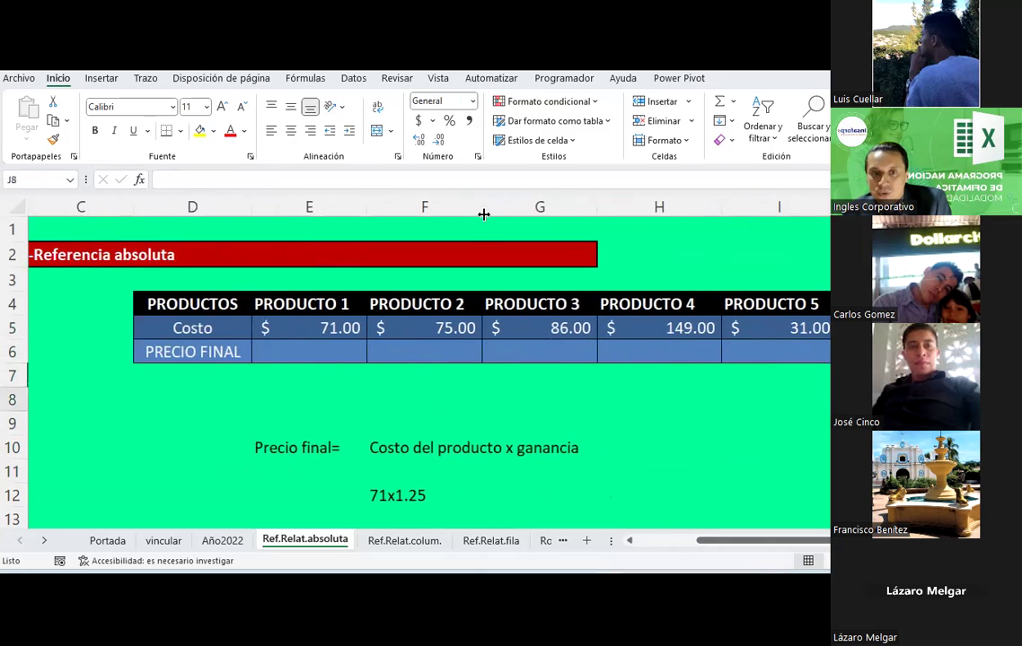
key("Down")
key("Up")
key("Up")
key("Up")
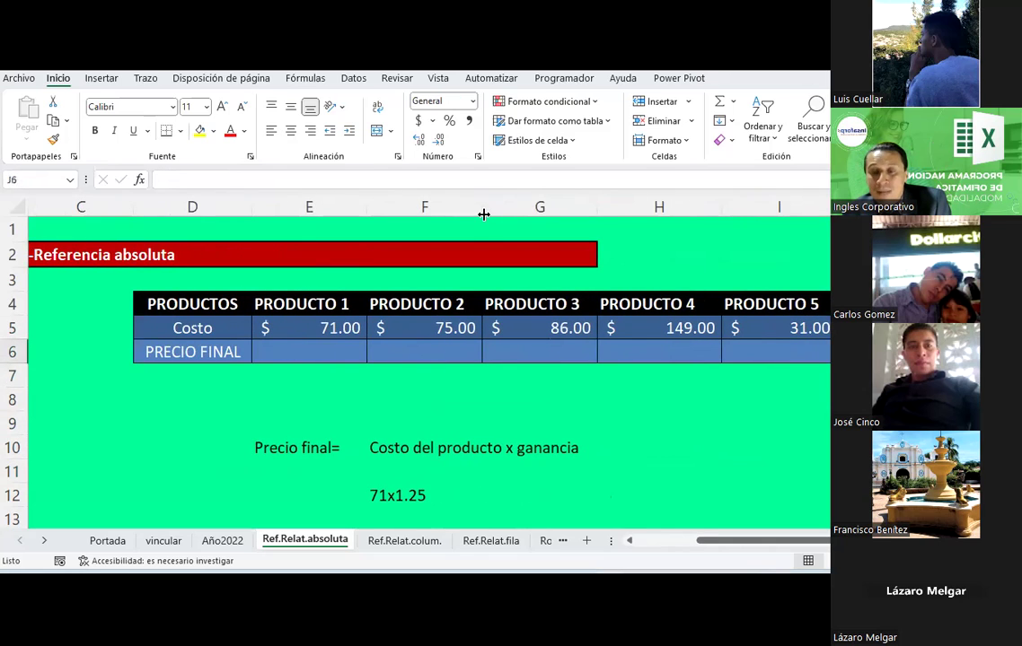
key("Left")
key("Up")
key("Left")
key("Left")
key("Left")
key("Down")
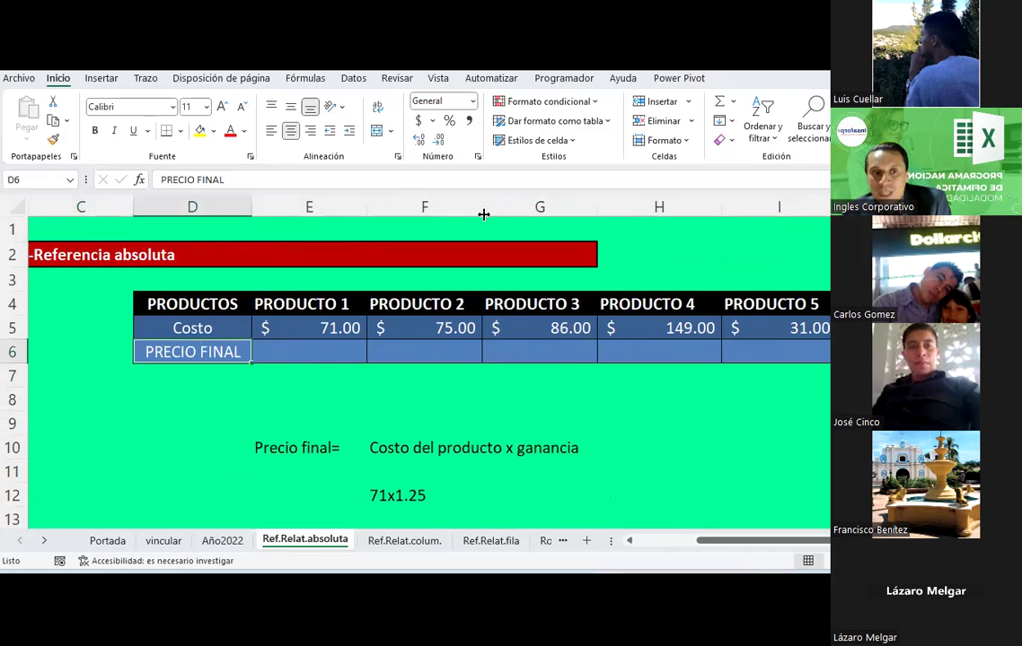
key("Right")
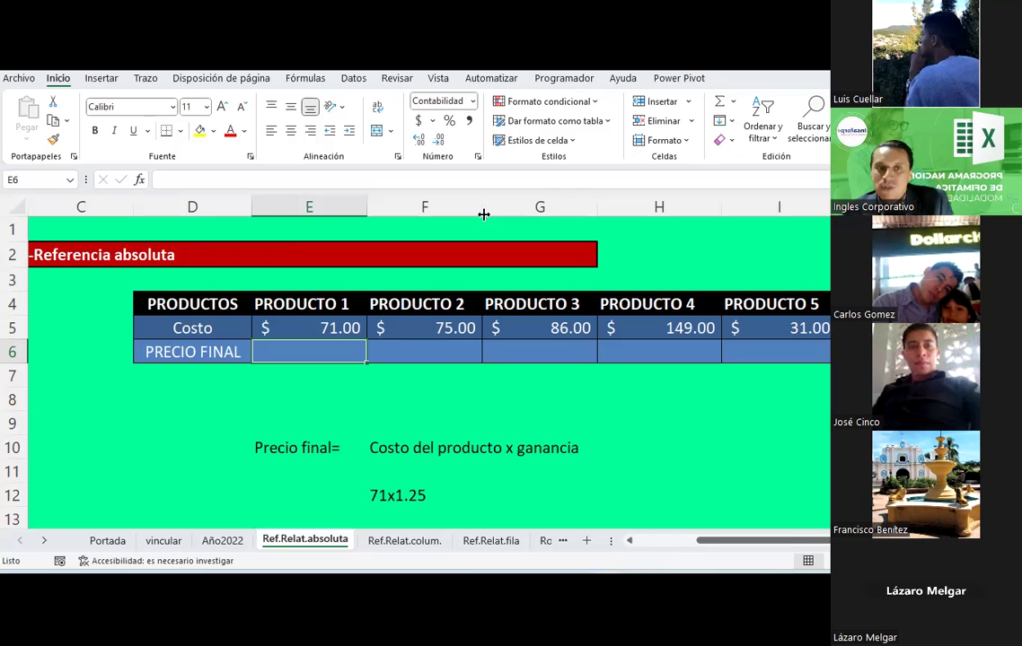
key("Up")
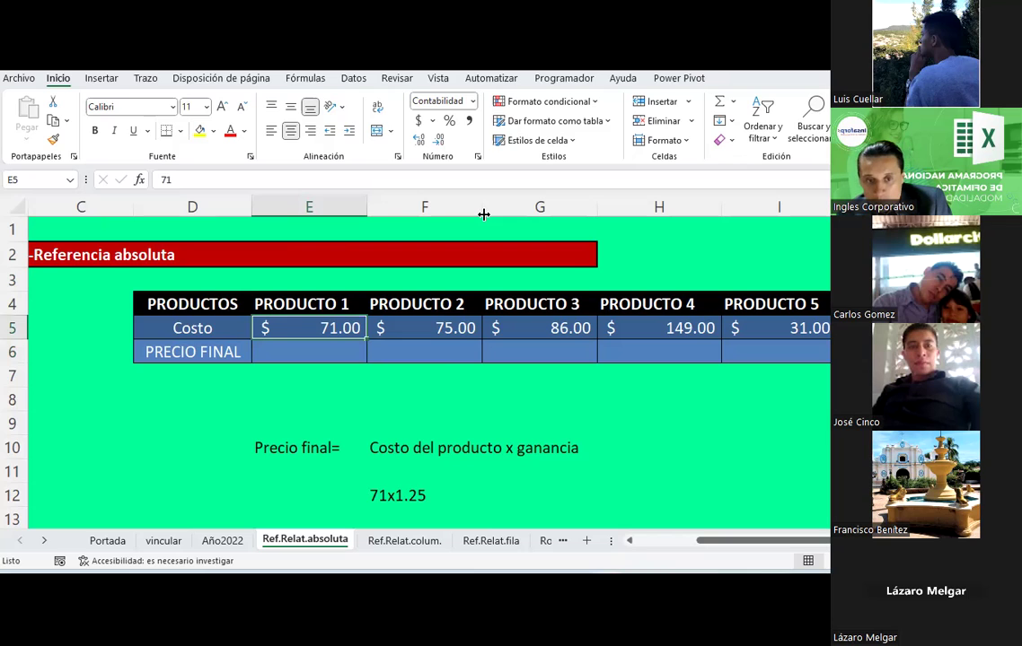
key("Down")
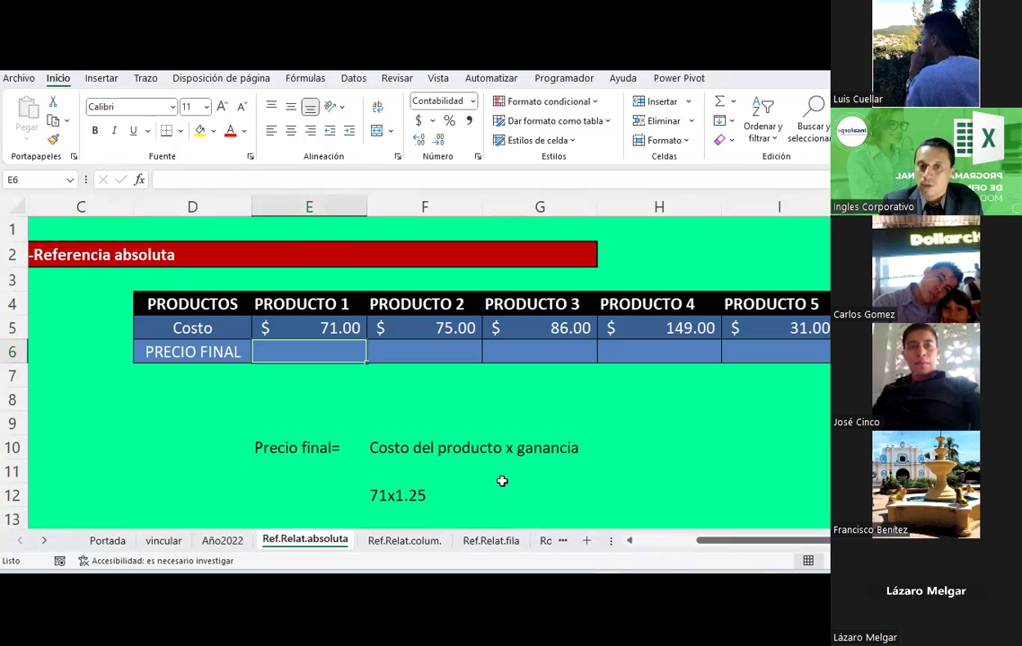
scroll(422, 404, "down", 1)
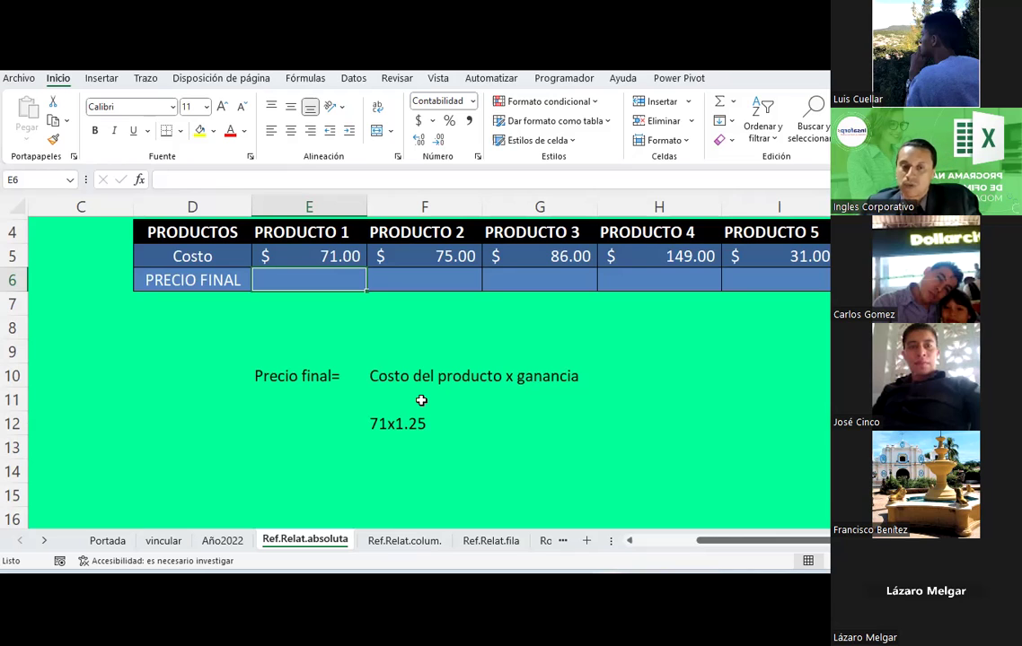
Step: Center the F12 example, add a thick outside border, and respace it to read 71 x 1.25
left_click(421, 422)
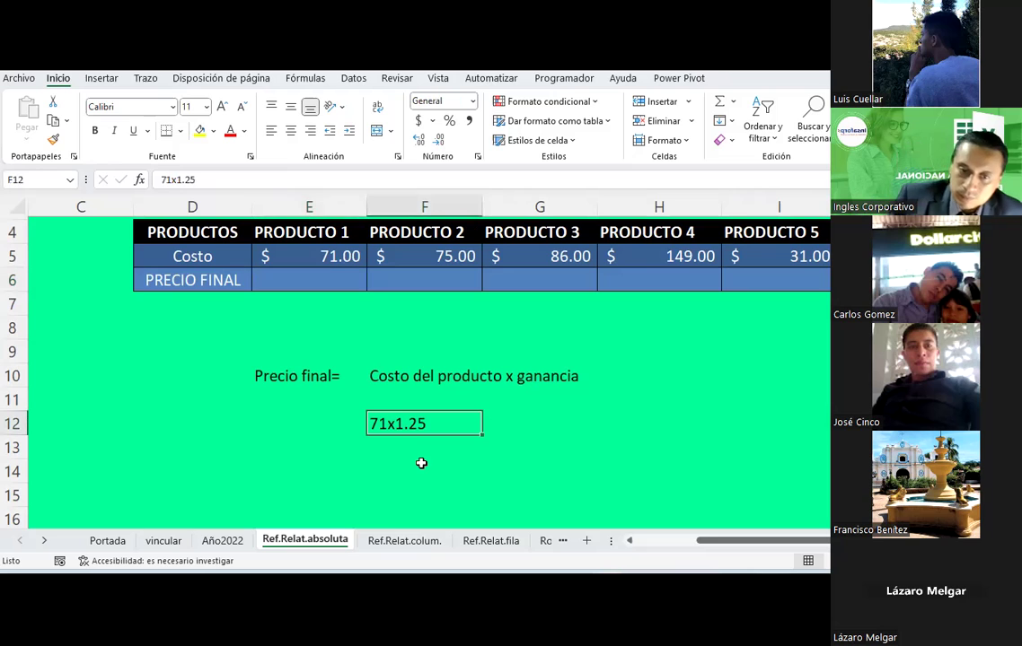
left_click(291, 131)
left_click(179, 131)
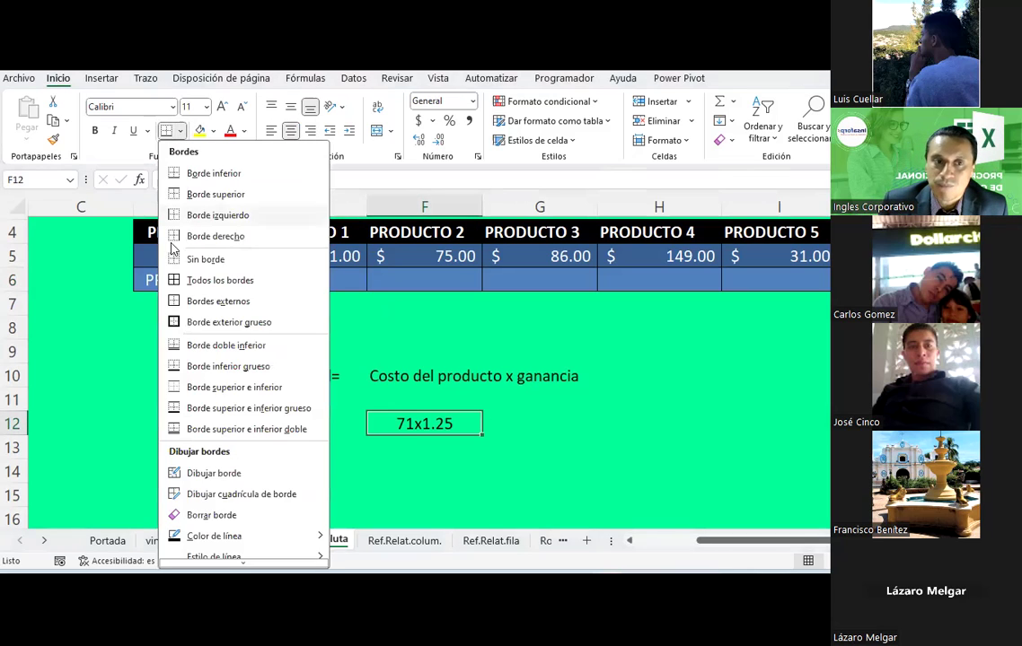
left_click(190, 323)
left_click(563, 474)
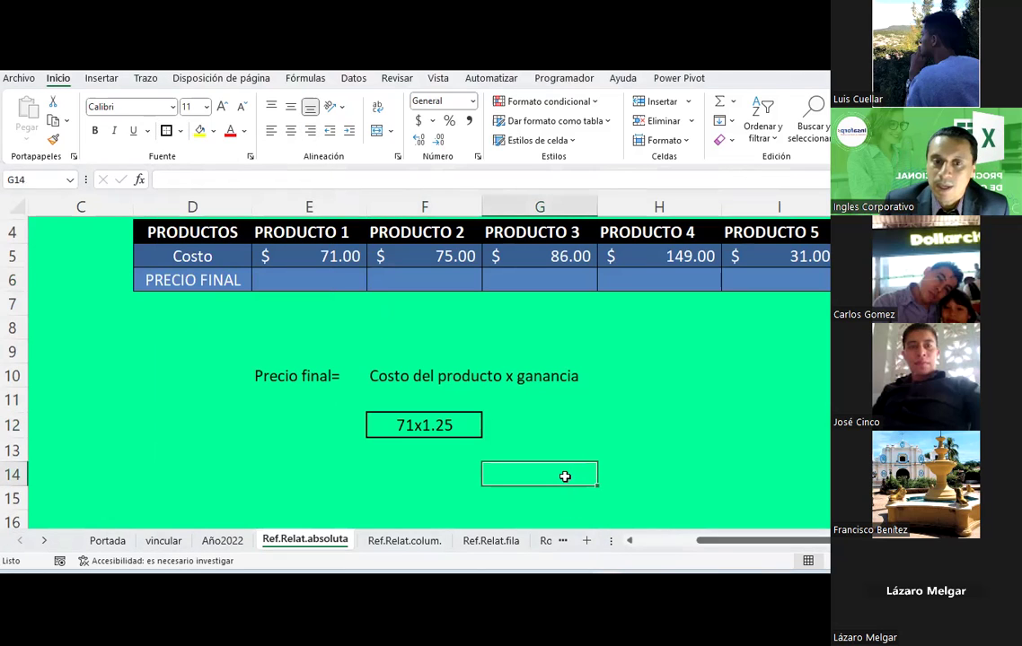
double_click(417, 424)
key("Right")
left_click(528, 444)
left_click(572, 418)
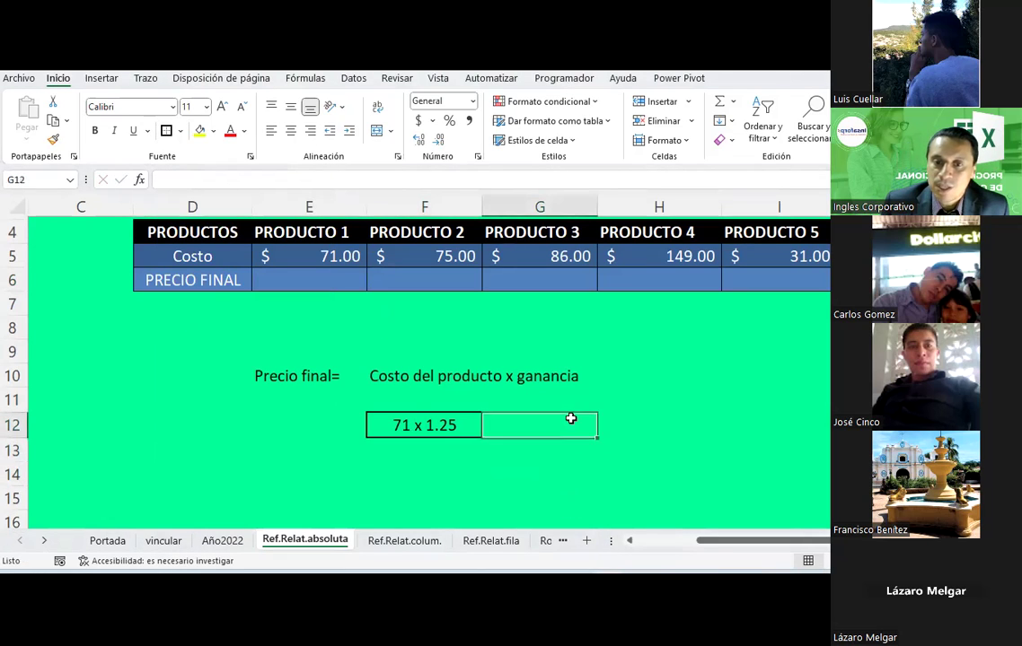
Step: Enter the profit rates 25% in H12 and 30% in H13
left_click(621, 428)
type("25")
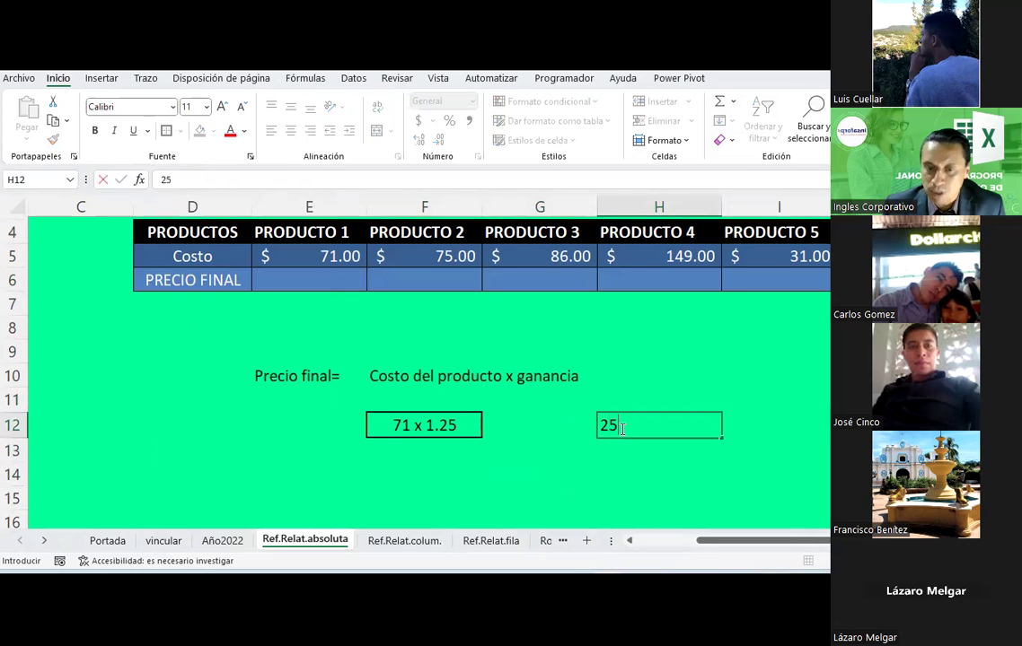
type("%")
key("Return")
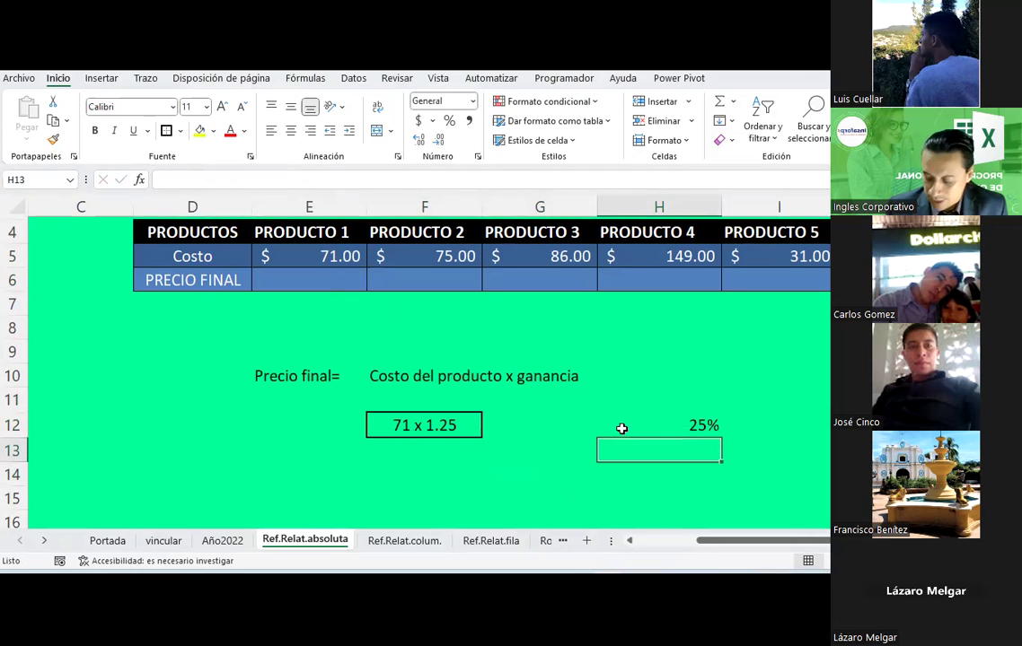
type("30%")
key("Return")
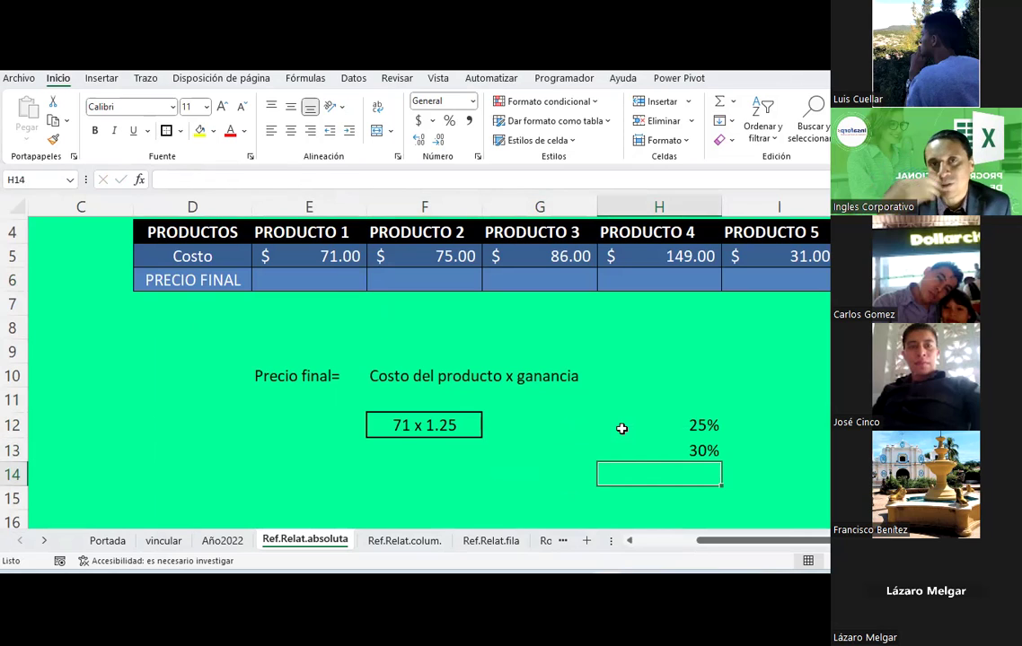
key("Up")
key("Up")
key("Left")
key("Left")
key("Down")
key("Right")
key("Right")
key("Up")
key("Right")
key("Left")
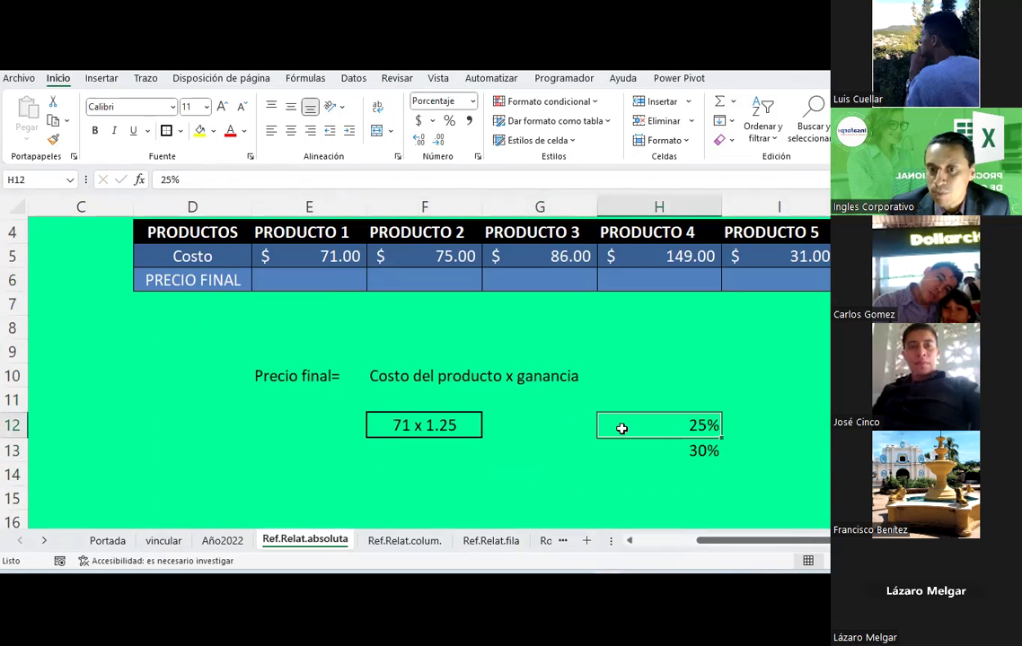
key("Right")
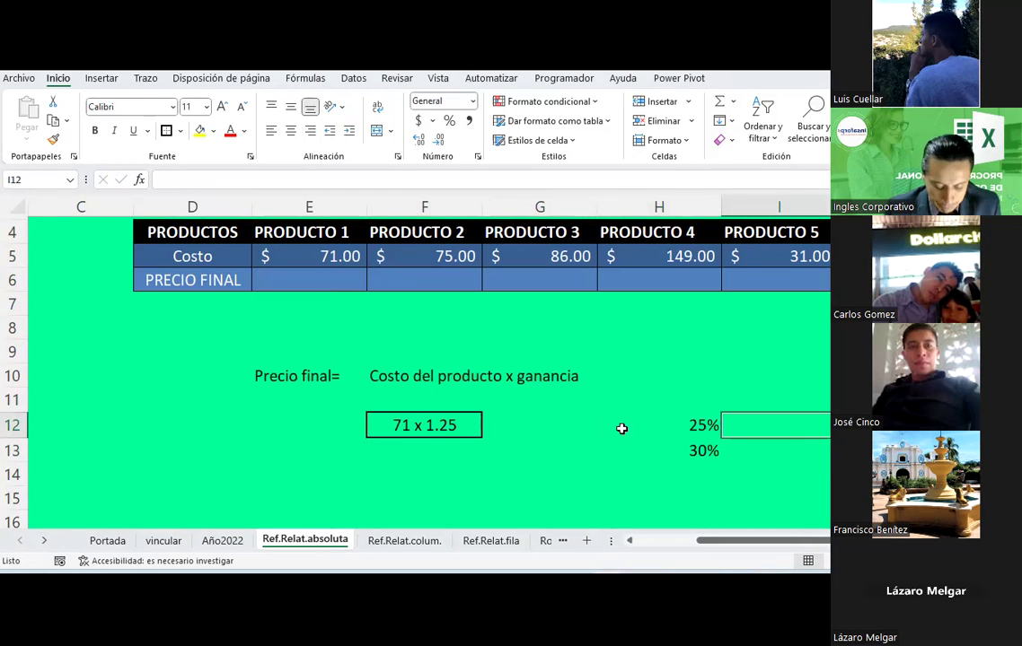
Step: Enter Costo *(1+pG), Costo*(1+0.25) and Costo*1.25 in I12, J12 and K12
type("Costo")
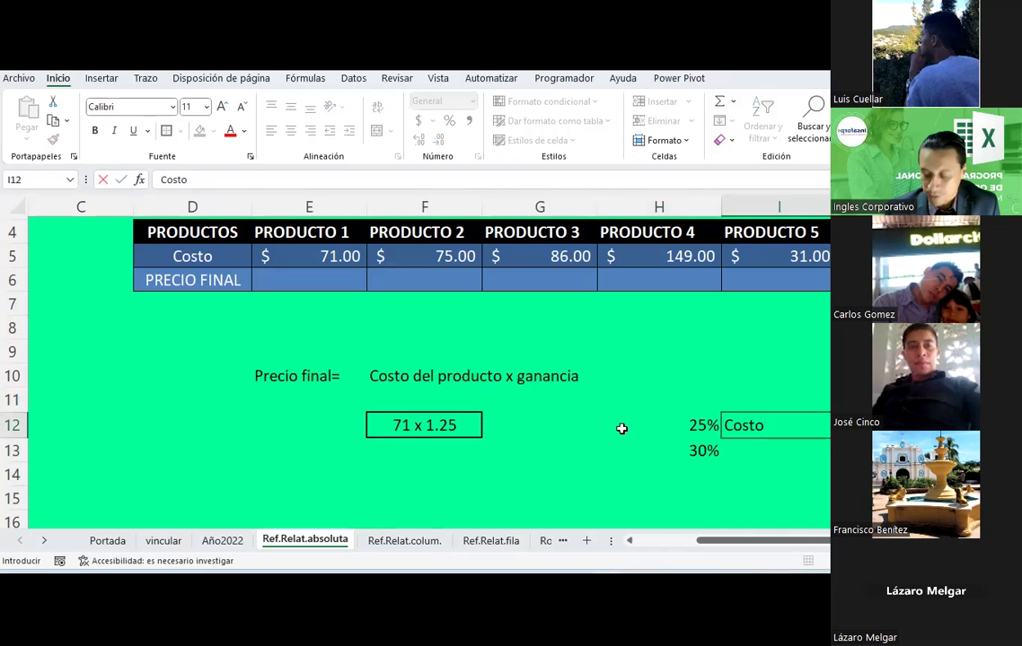
type(" *(")
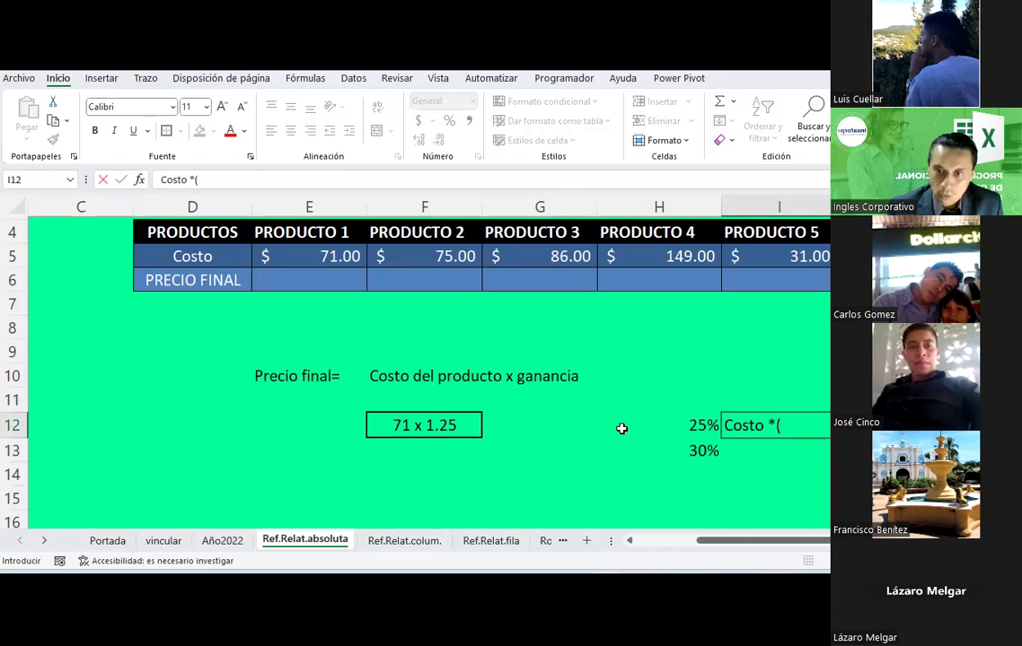
type("1+")
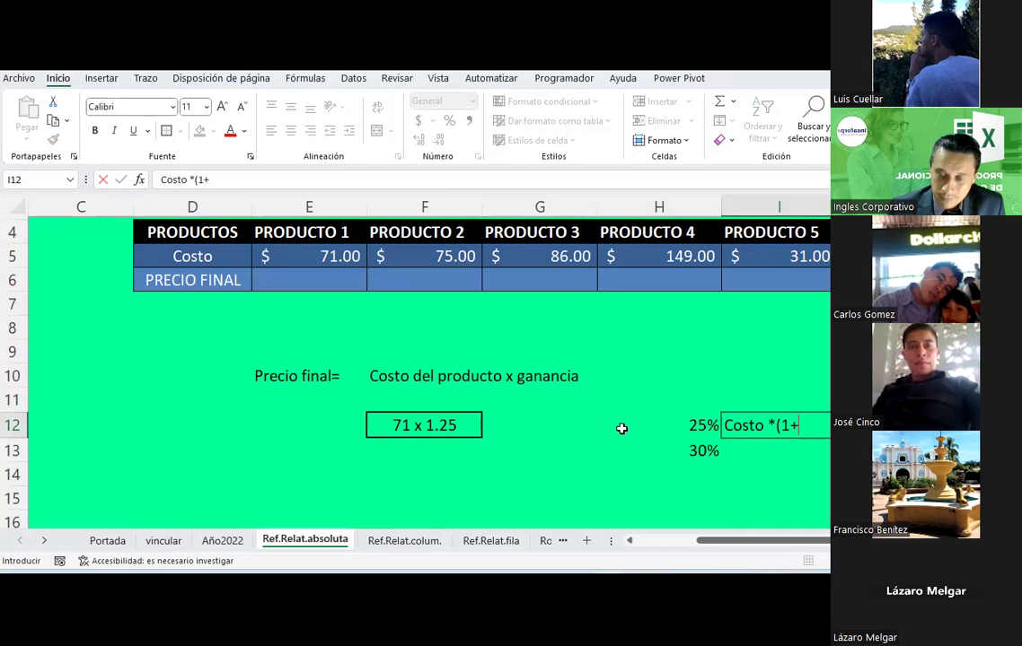
type("pG)")
key("Return")
key("Up")
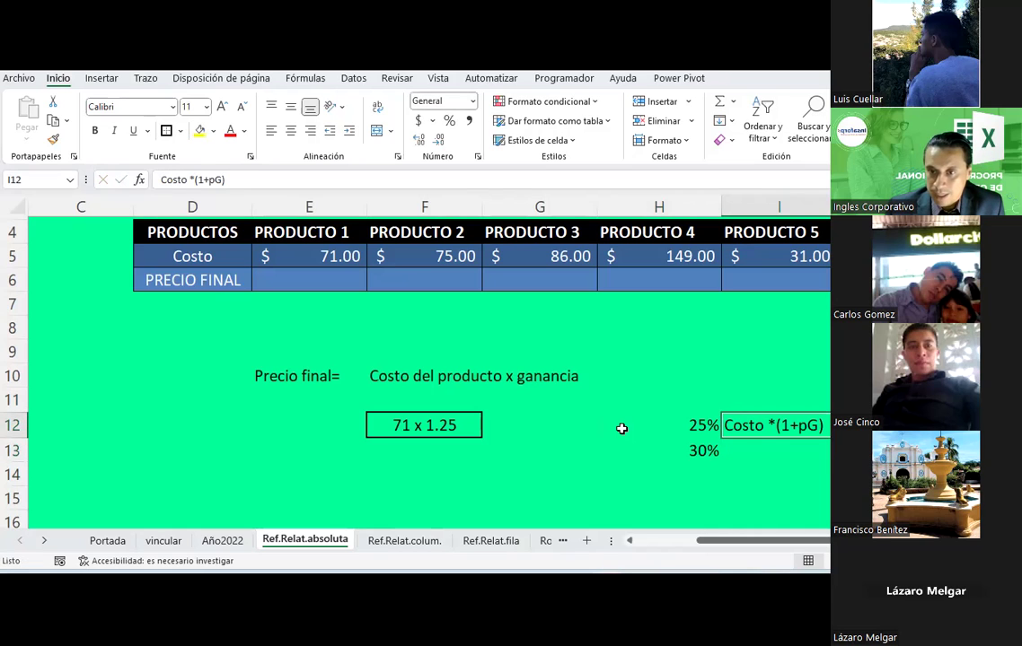
key("Left")
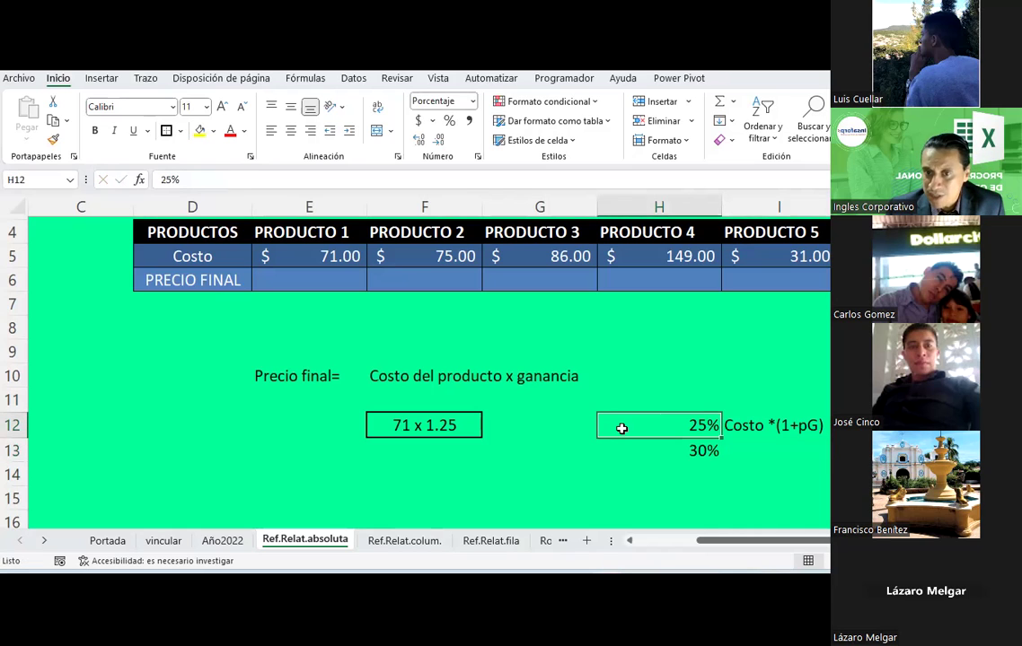
key("Right")
key("Right")
type("C")
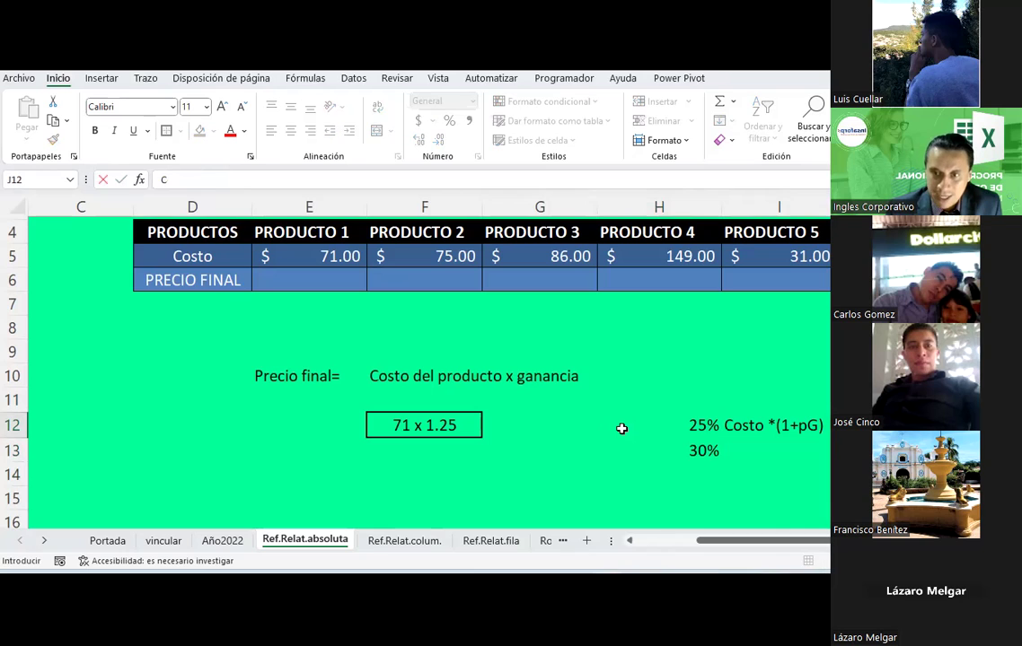
type("osto*(1+0.25")
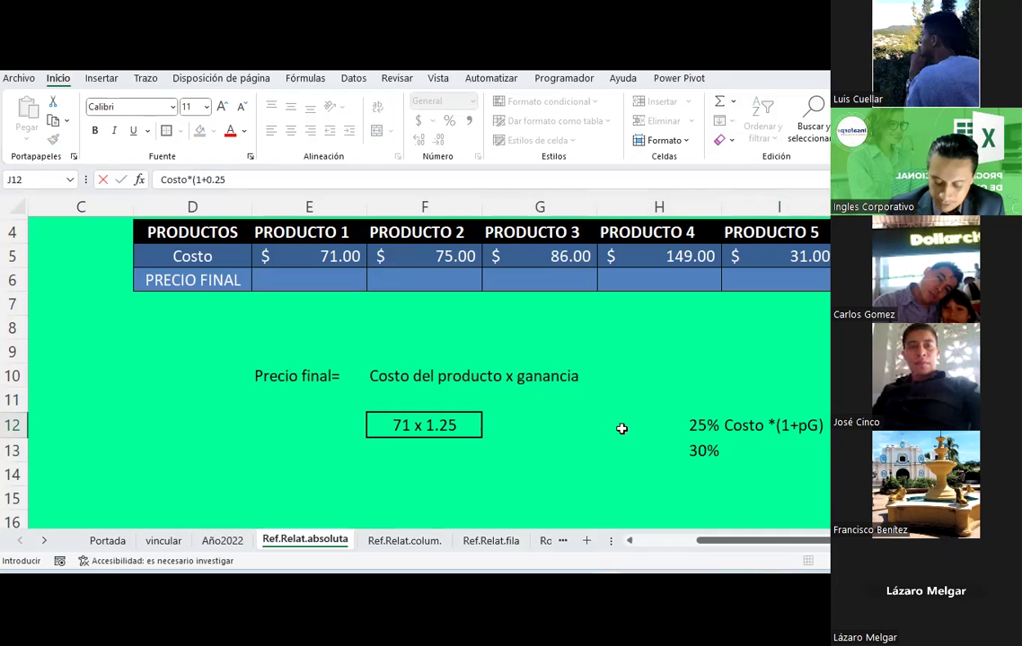
key("Tab")
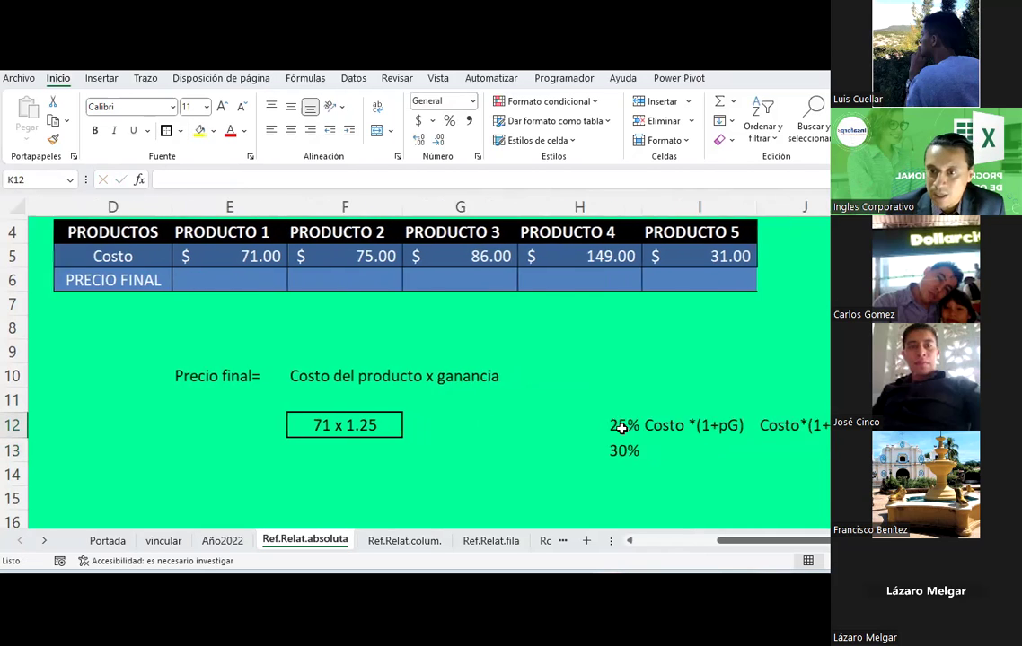
left_click(621, 428)
key("Right")
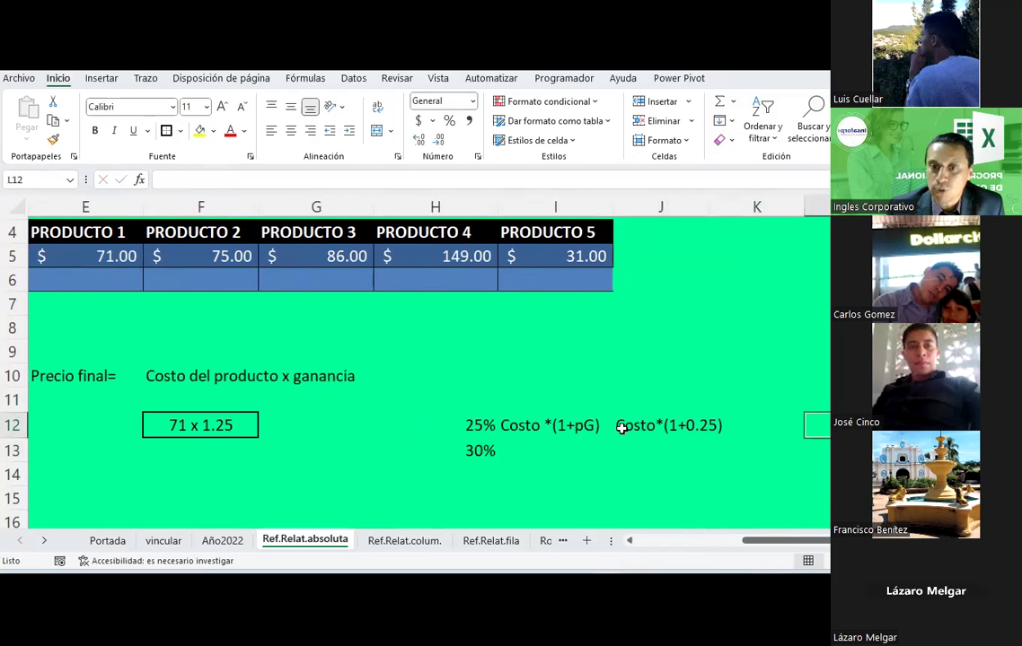
type(")")
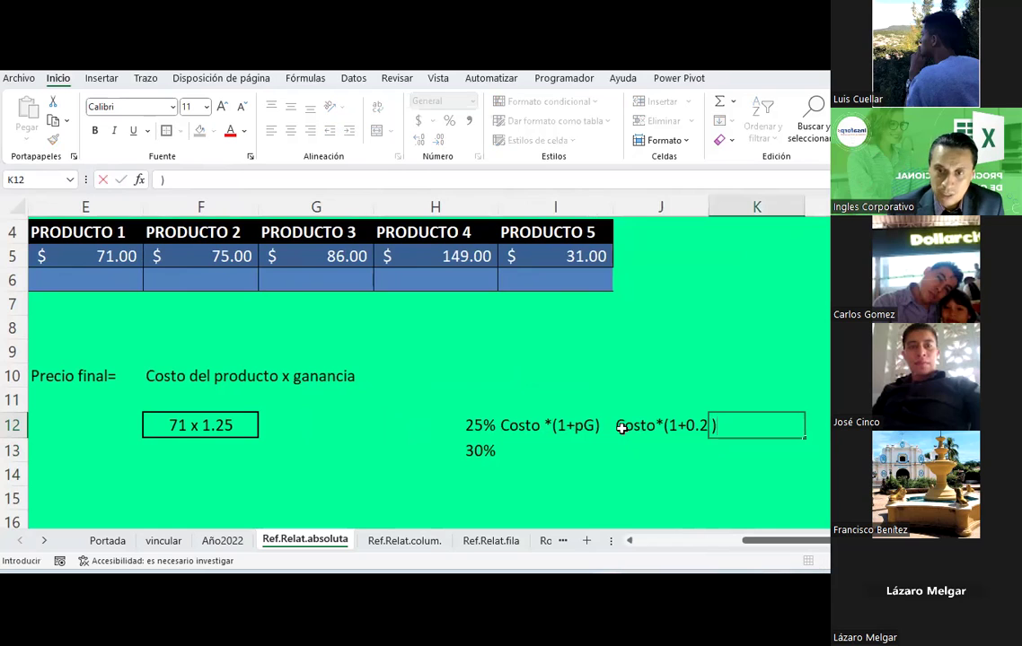
type("osto")
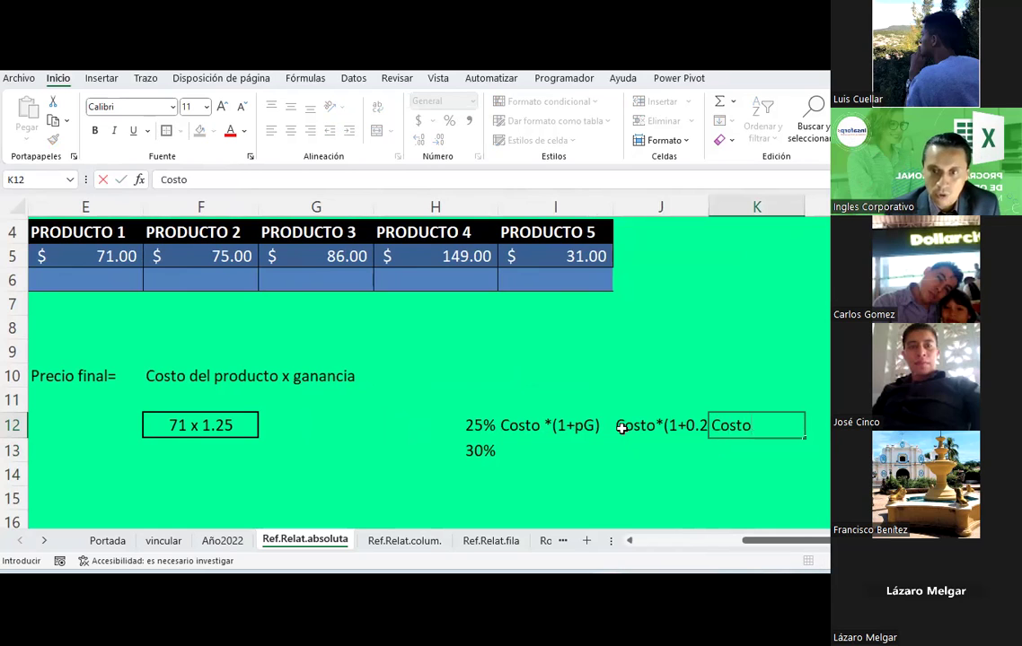
type("*1.25")
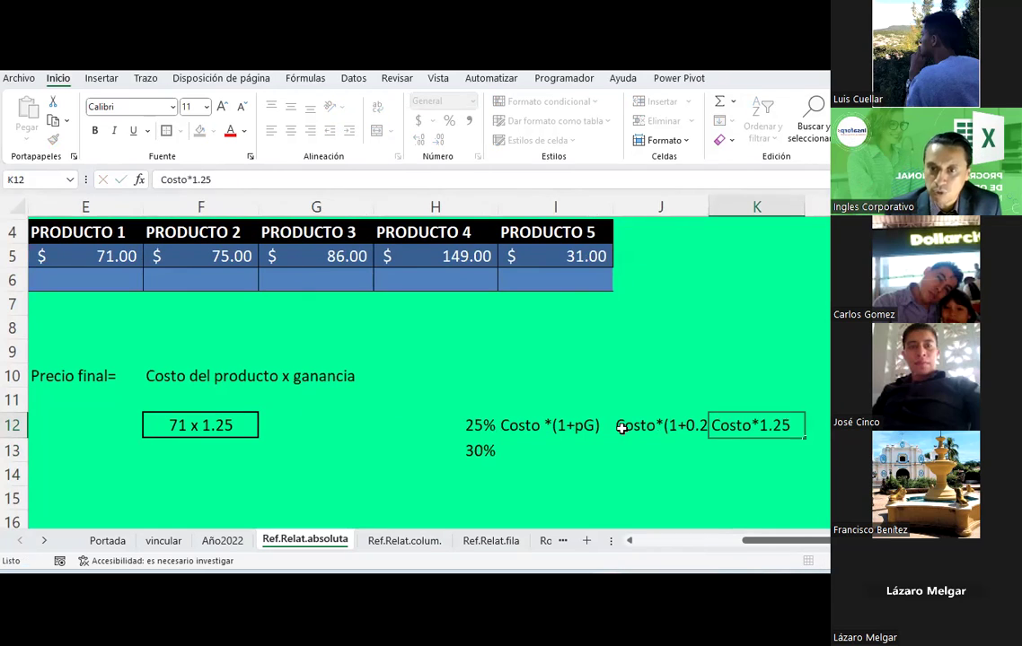
key("Return")
Step: Autofit column J to fit Costo*(1+0.25) and scroll the sheet back left
left_click(693, 208)
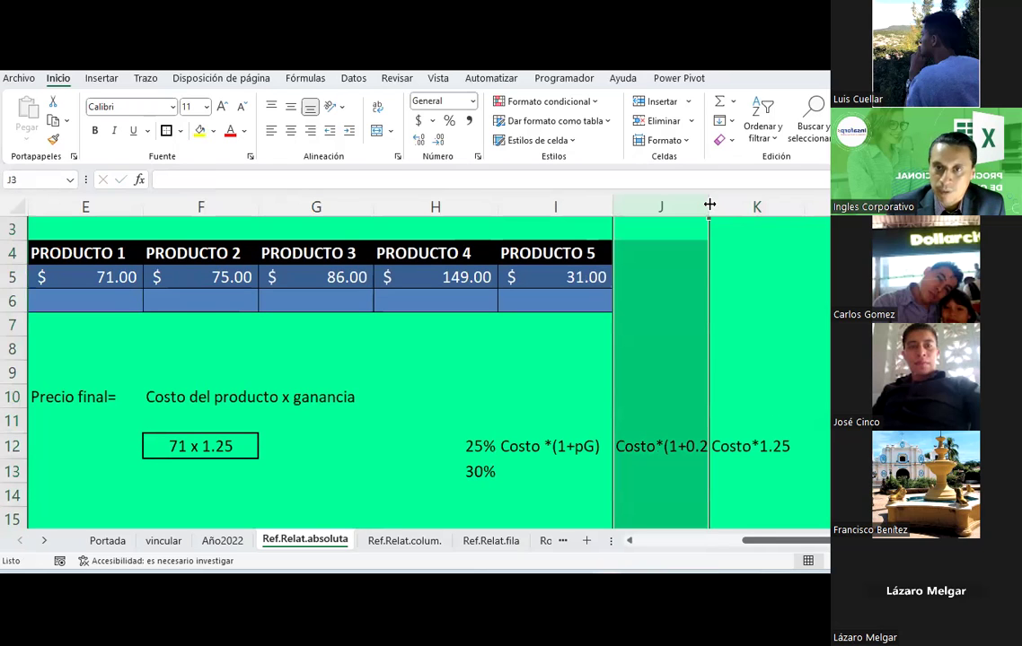
double_click(710, 207)
left_click(769, 449)
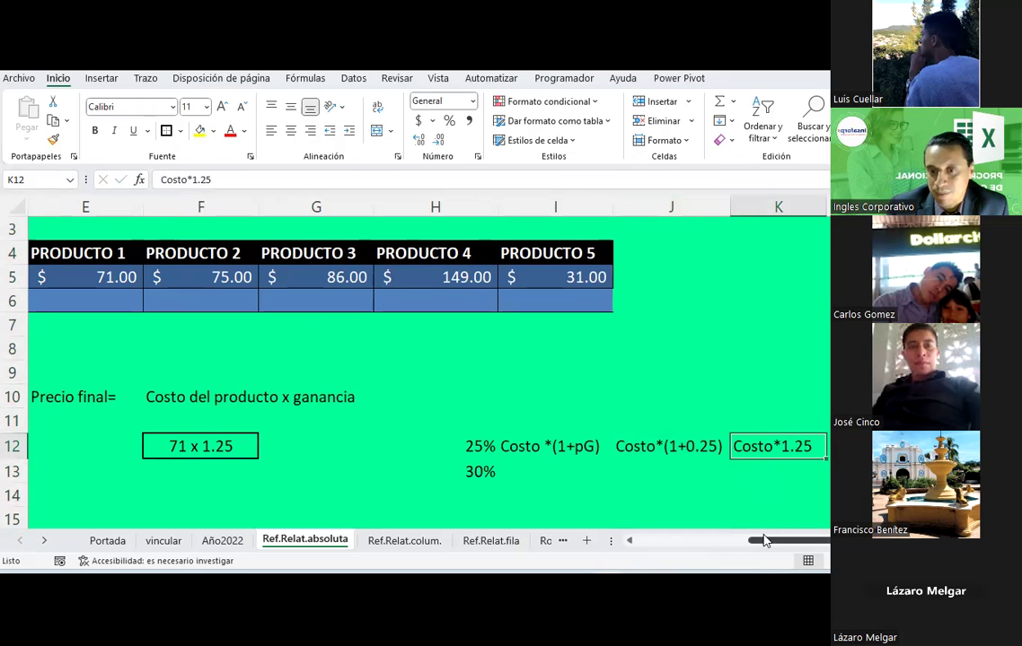
left_click_drag(763, 540, 755, 545)
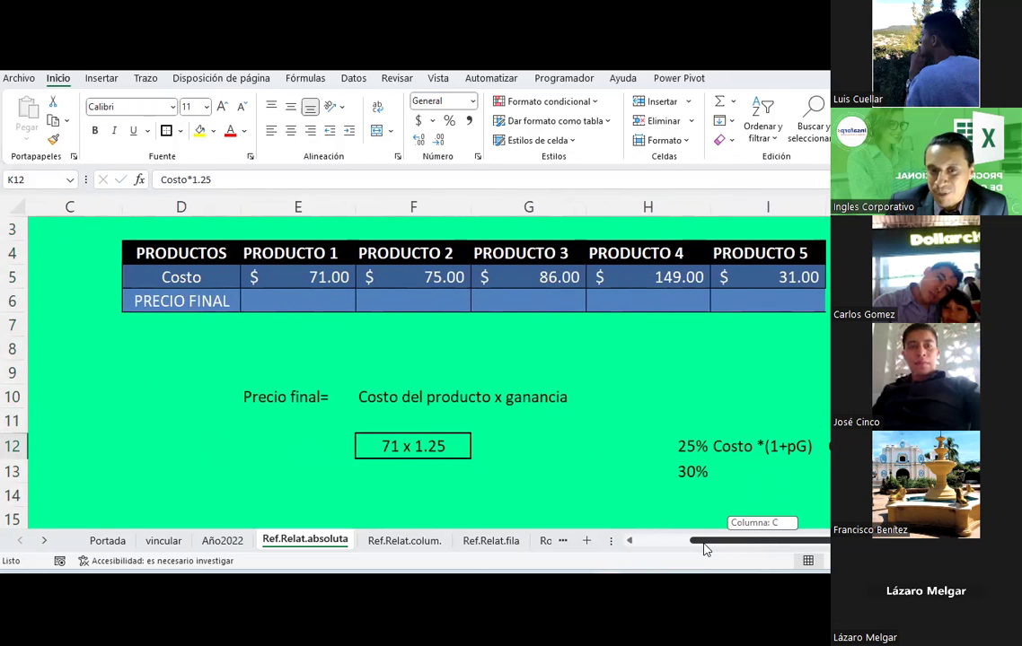
left_click_drag(755, 544, 704, 547)
left_click(397, 399)
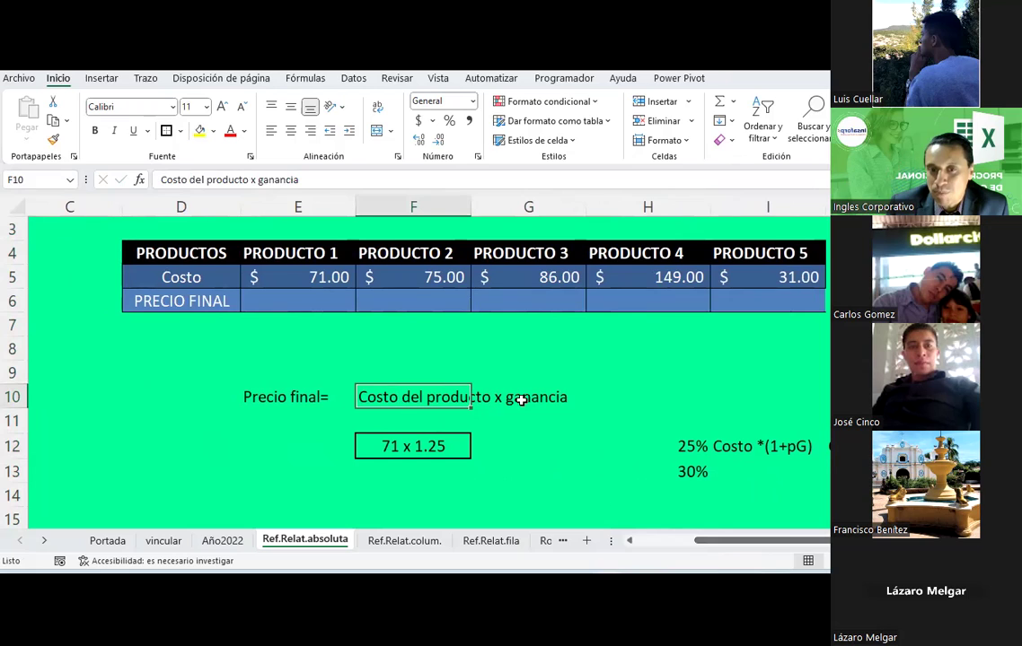
left_click(526, 398)
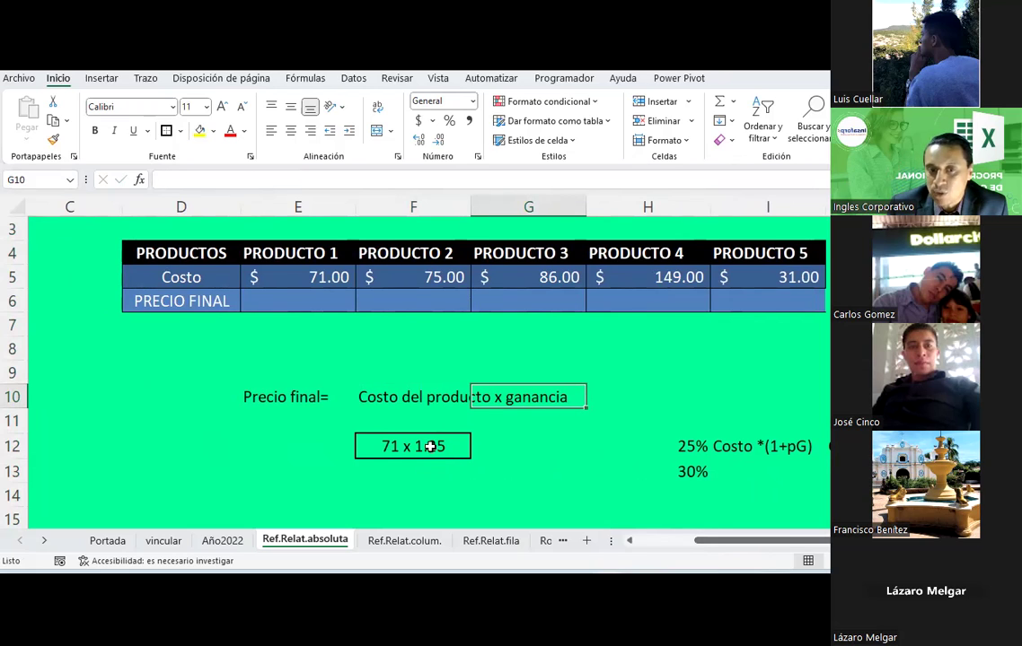
left_click(391, 399)
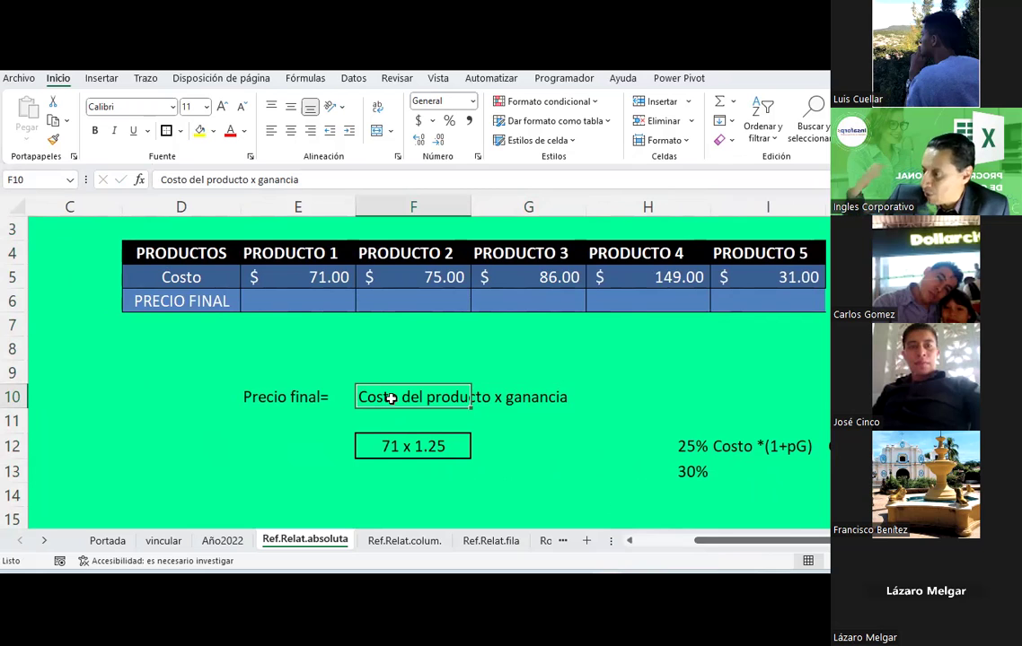
left_click(666, 541)
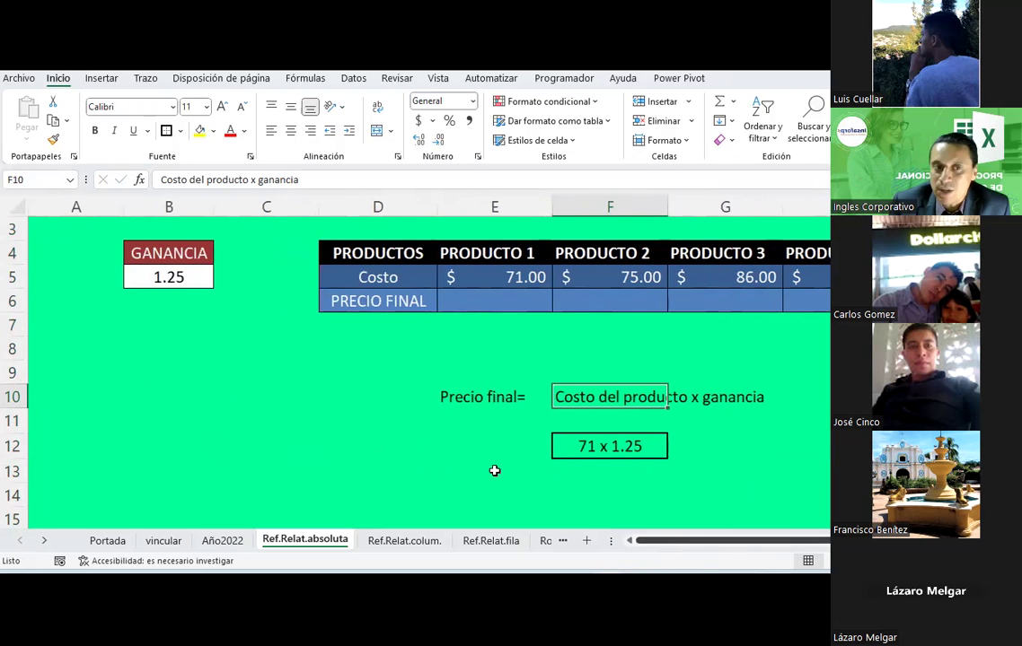
left_click(167, 273)
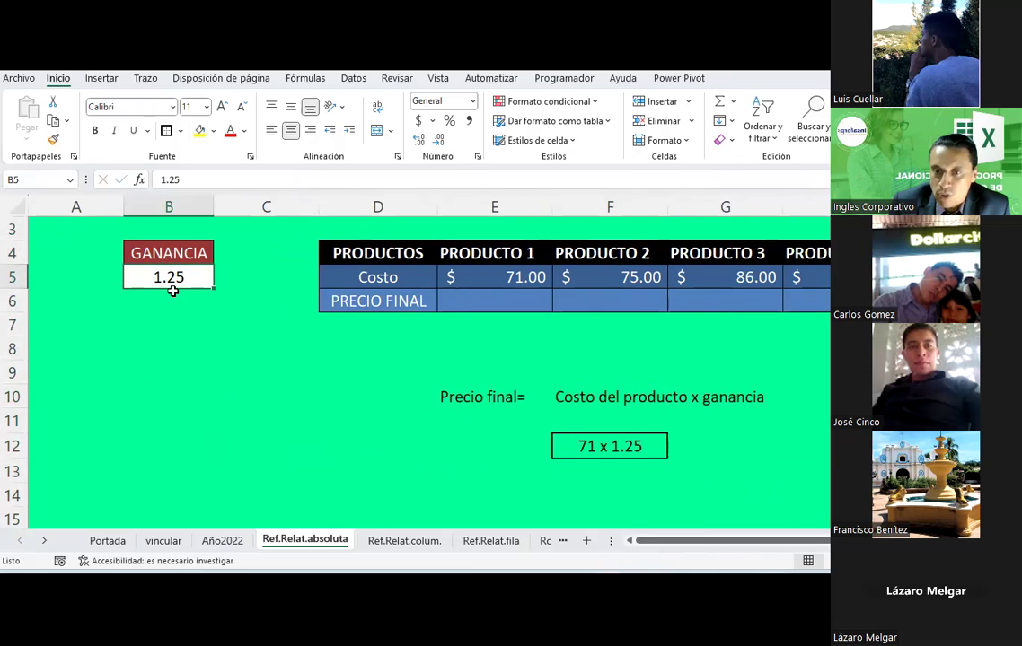
left_click(579, 397)
left_click(734, 396)
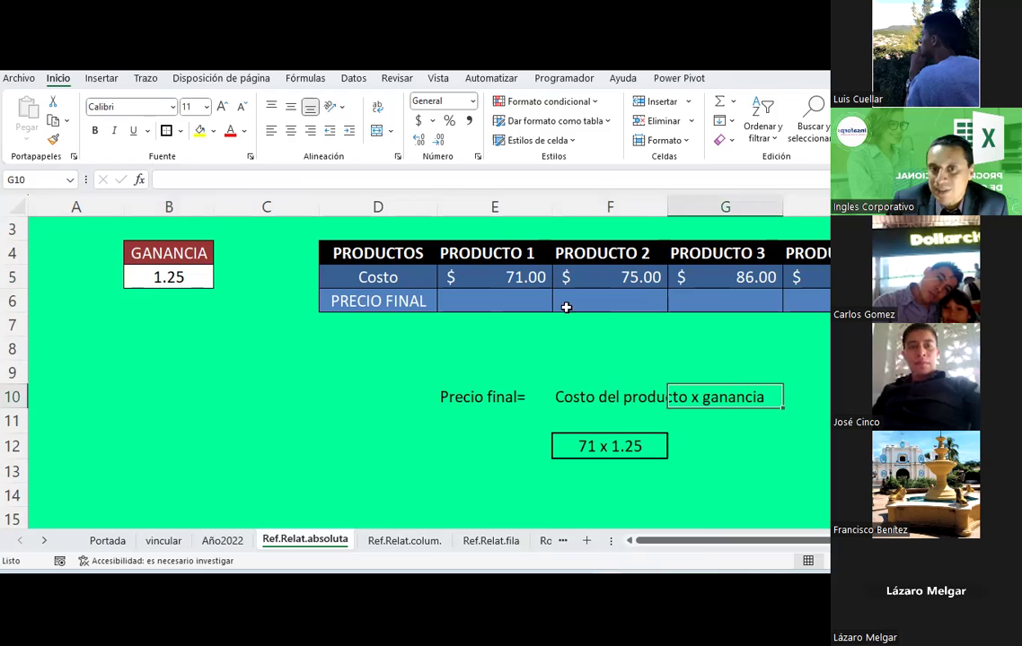
left_click(528, 277)
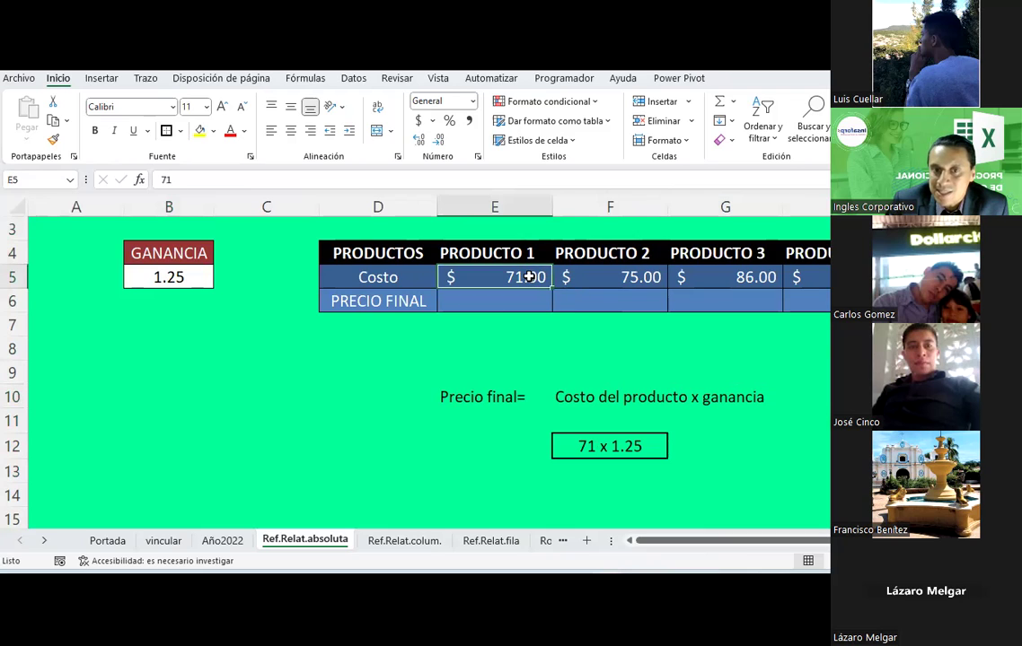
left_click(144, 272)
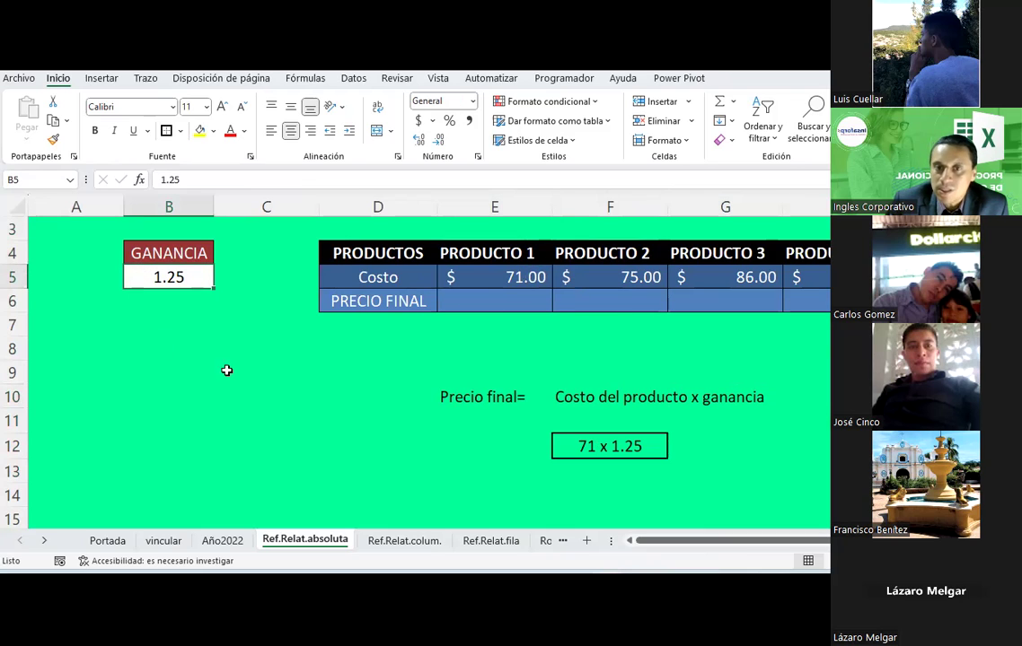
left_click(655, 276)
left_click(379, 277)
left_click(201, 280)
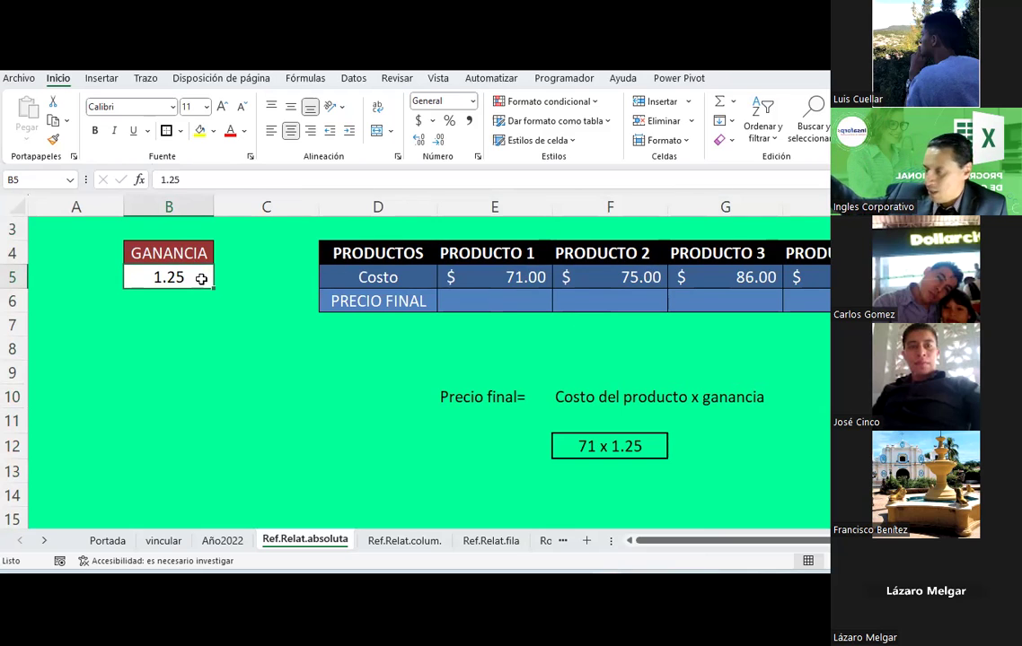
Step: Enter =E5*B5 in E6 so PRODUCTO 1's PRECIO FINAL shows $88.75
left_click(491, 302)
type("=")
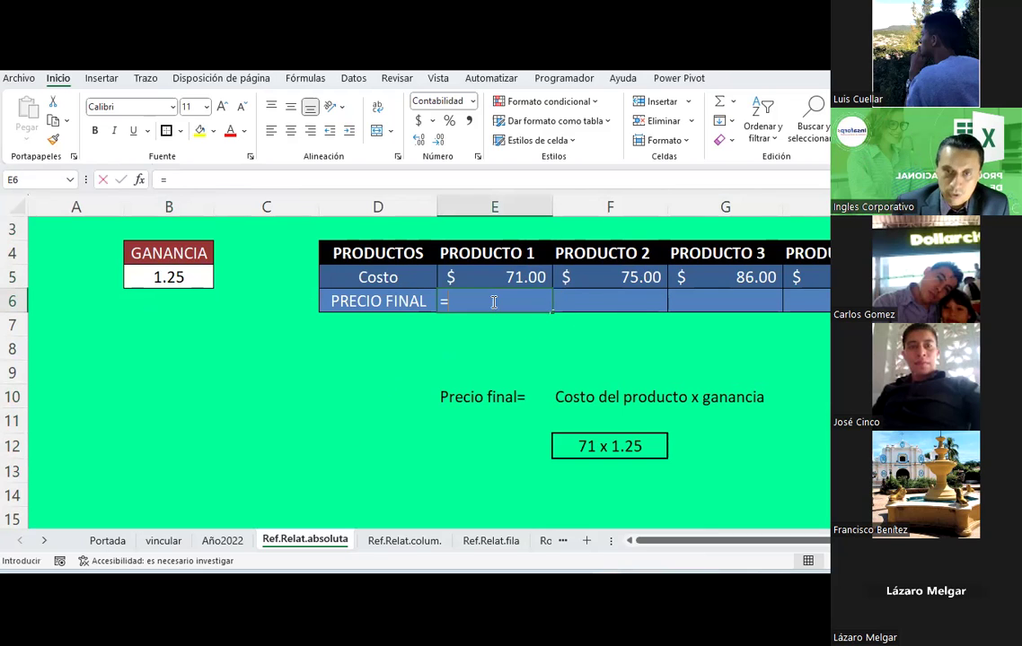
left_click(534, 278)
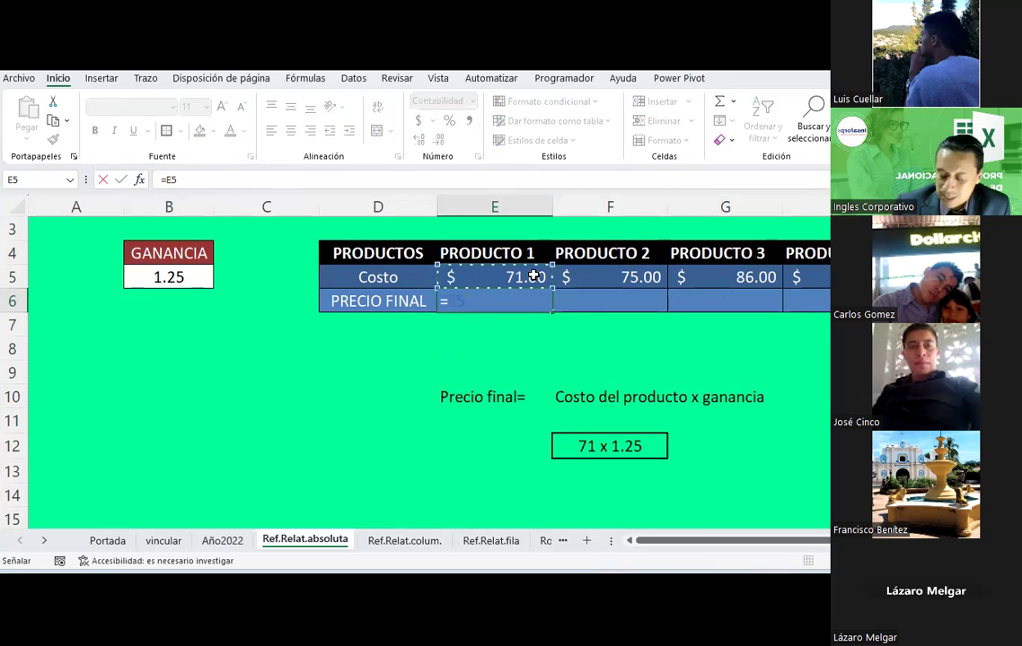
type("*")
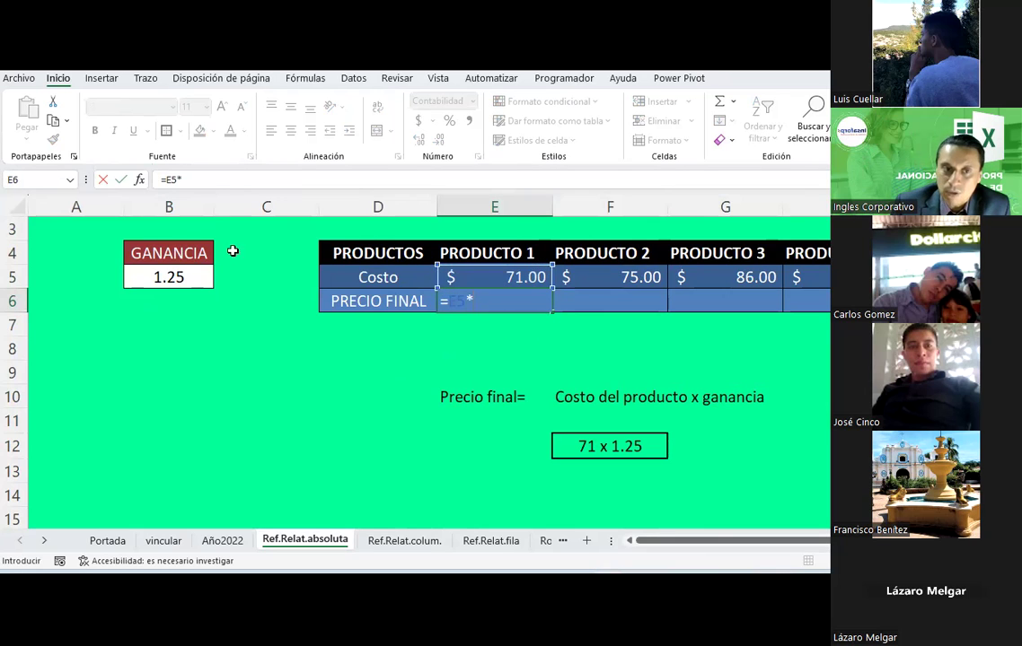
left_click(156, 278)
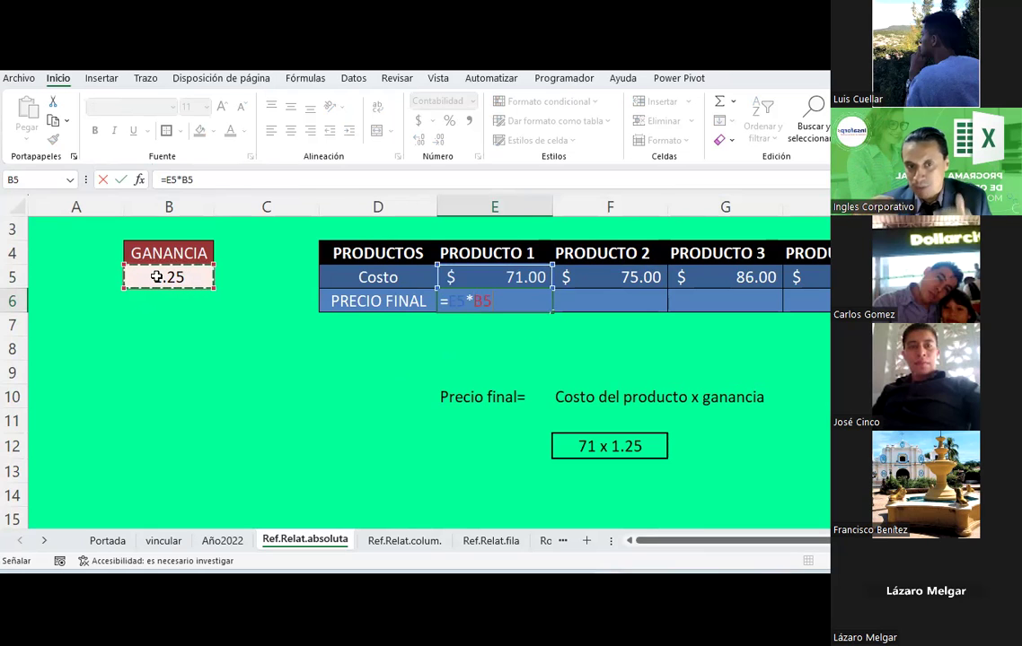
key("Return")
key("Up")
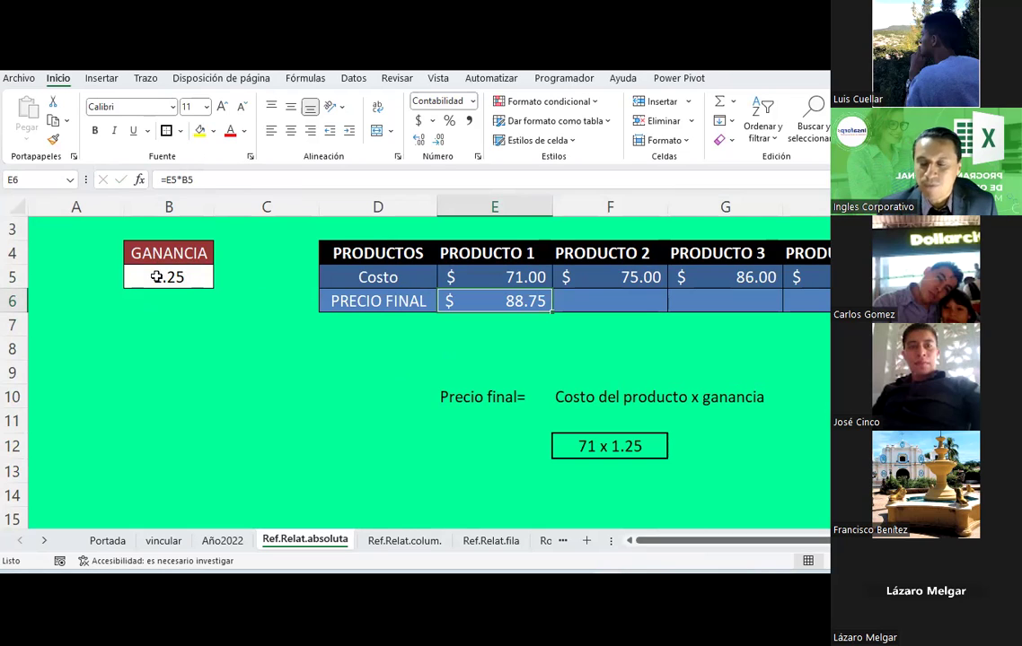
left_click(596, 399)
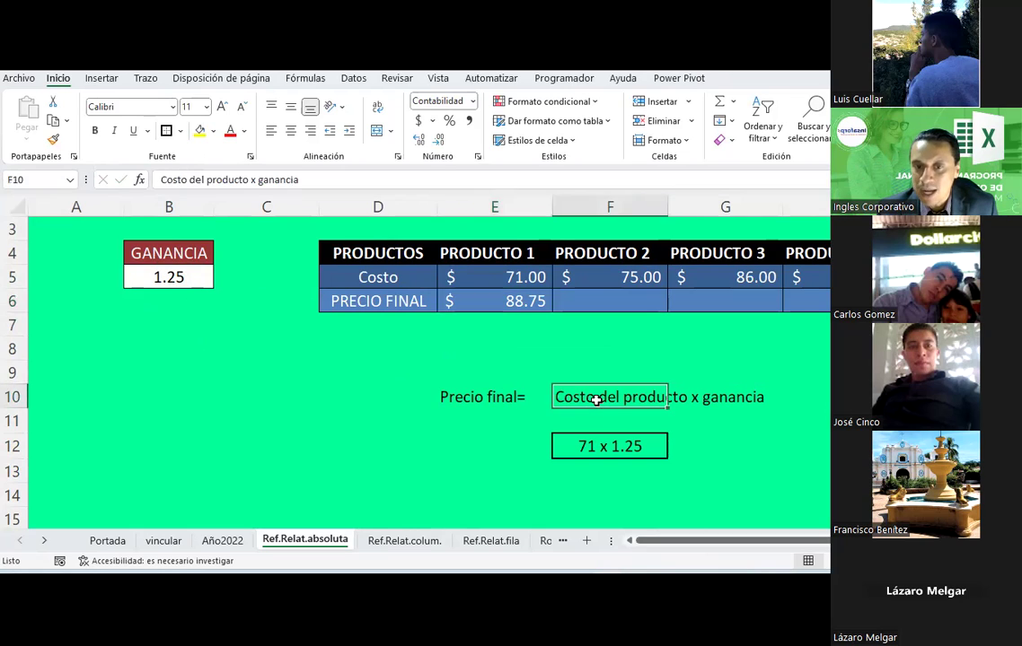
left_click(514, 295)
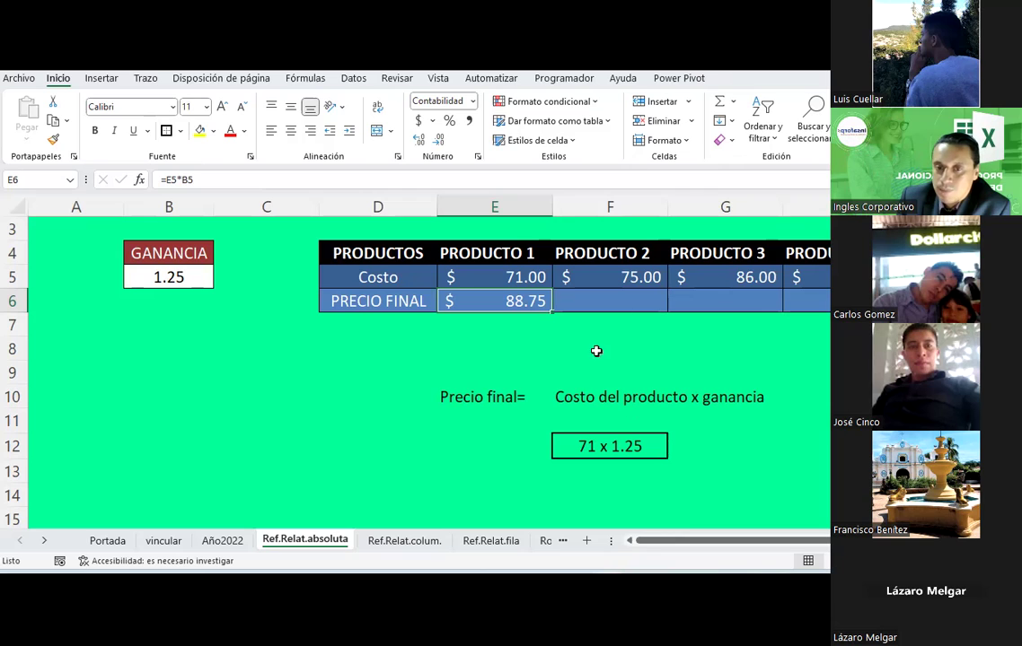
Step: Fill E6's formula right to I6, yielding wrong results like $ -, #VALOR! and $10,579.00
left_click_drag(695, 542, 729, 544)
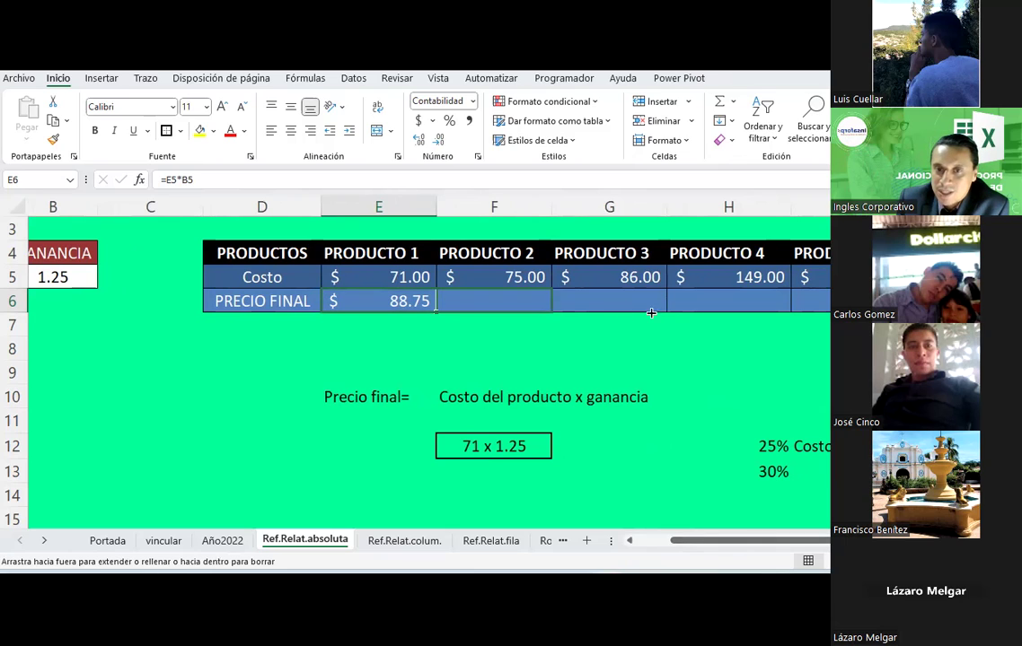
left_click_drag(438, 311, 803, 310)
left_click(761, 369)
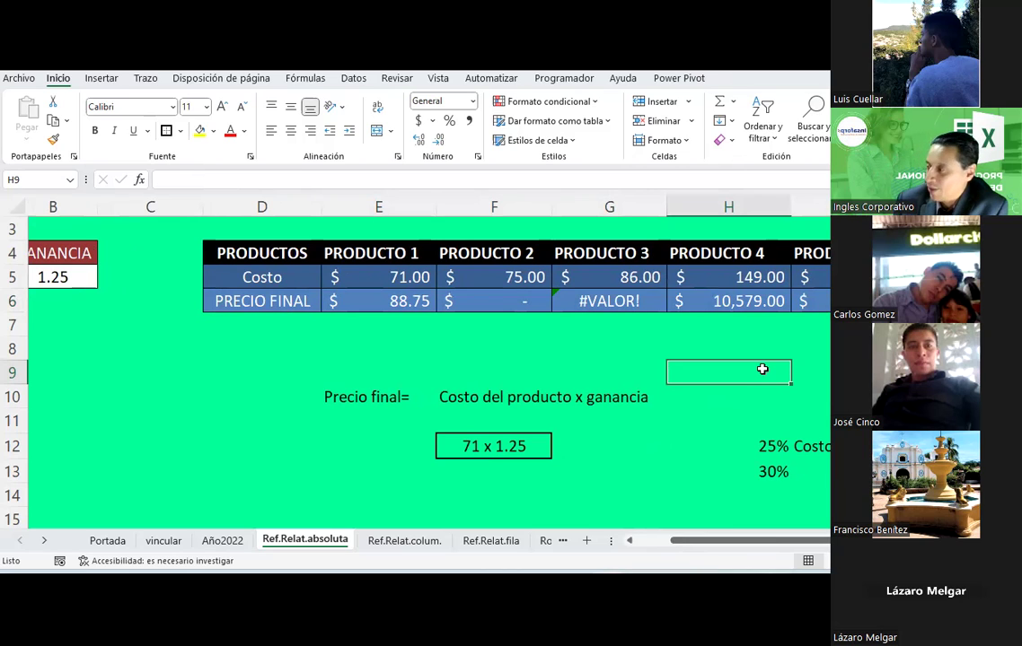
left_click(388, 301)
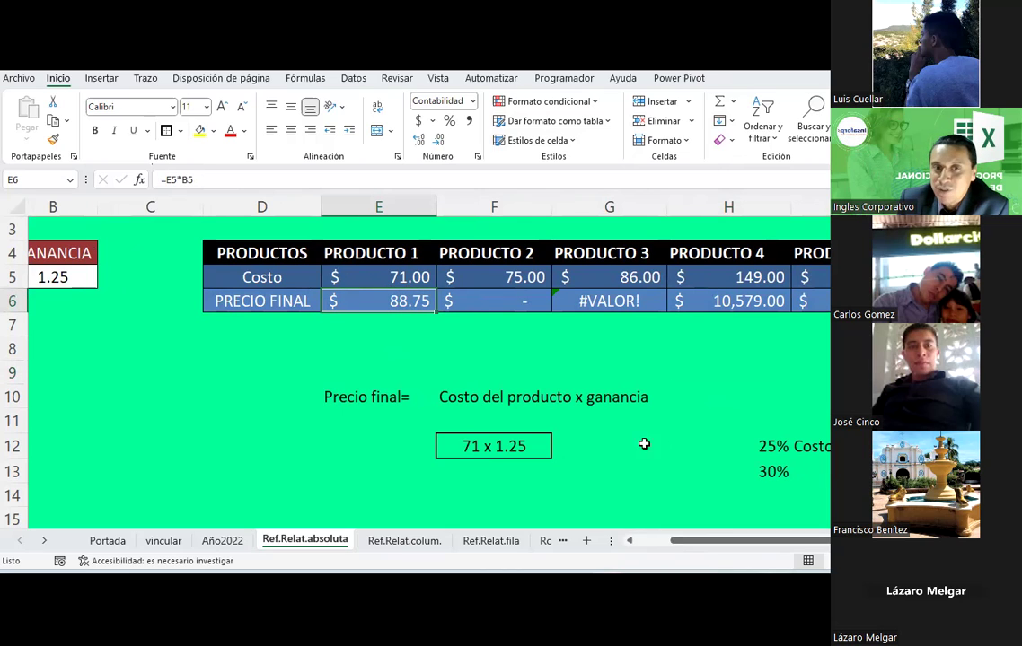
left_click_drag(803, 540, 744, 543)
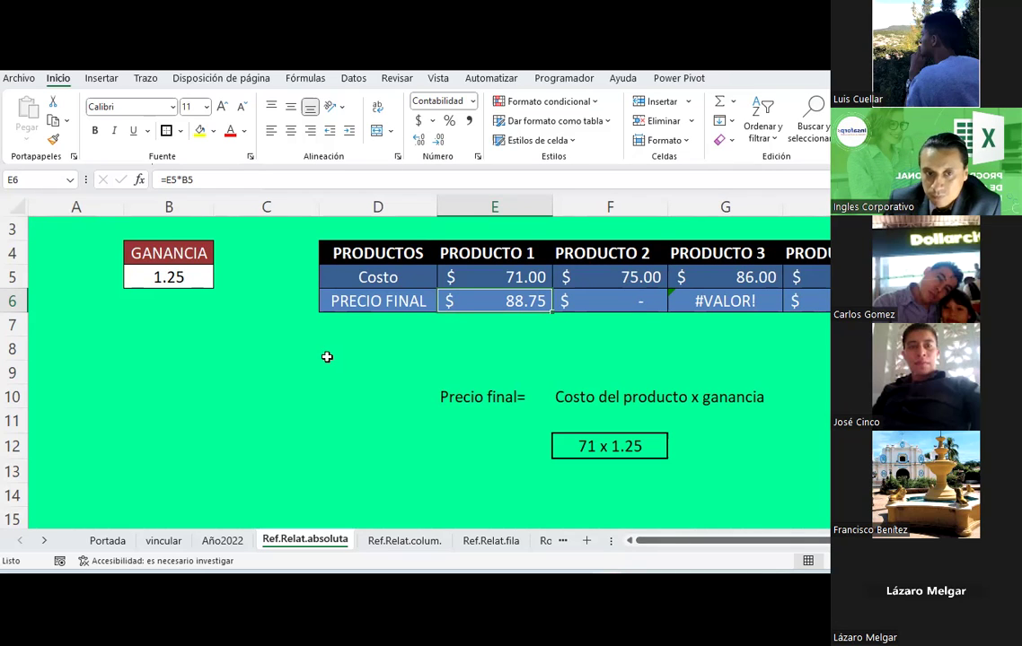
left_click(179, 281)
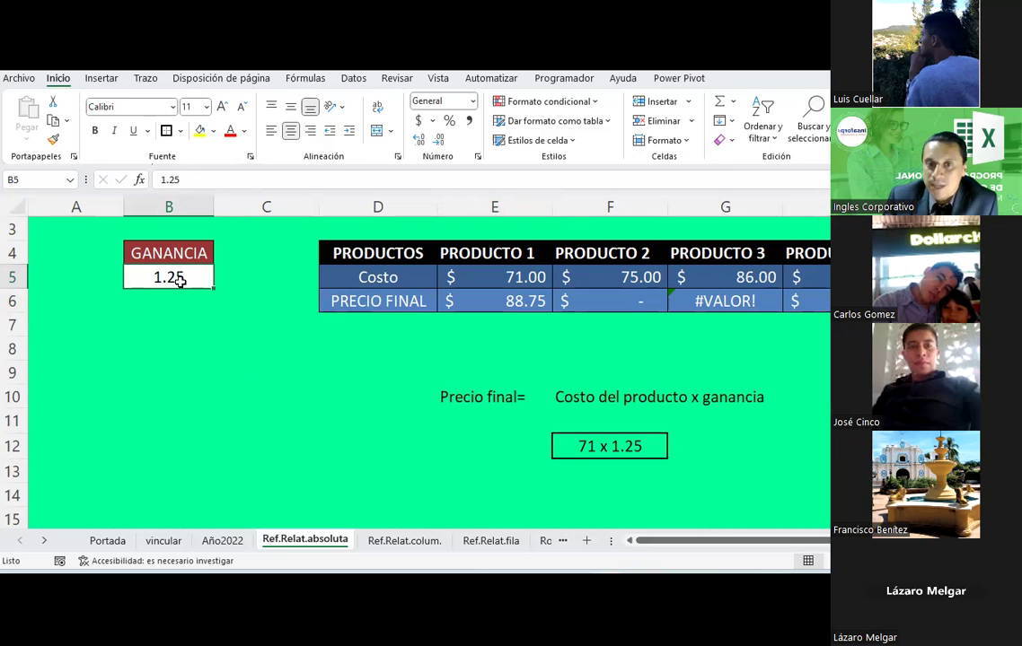
left_click(525, 303)
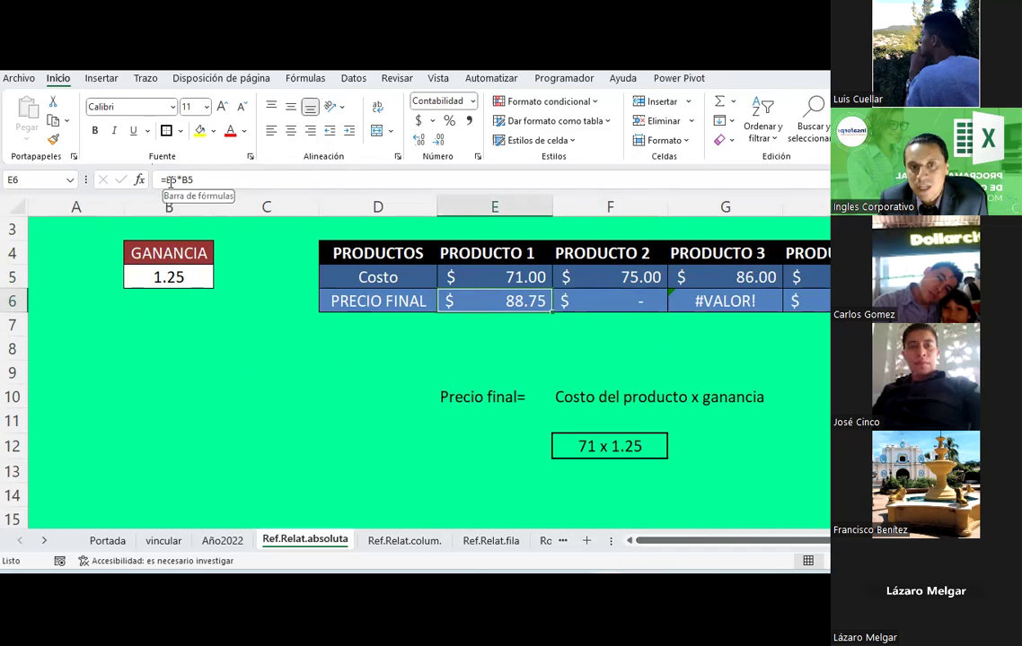
left_click(641, 299)
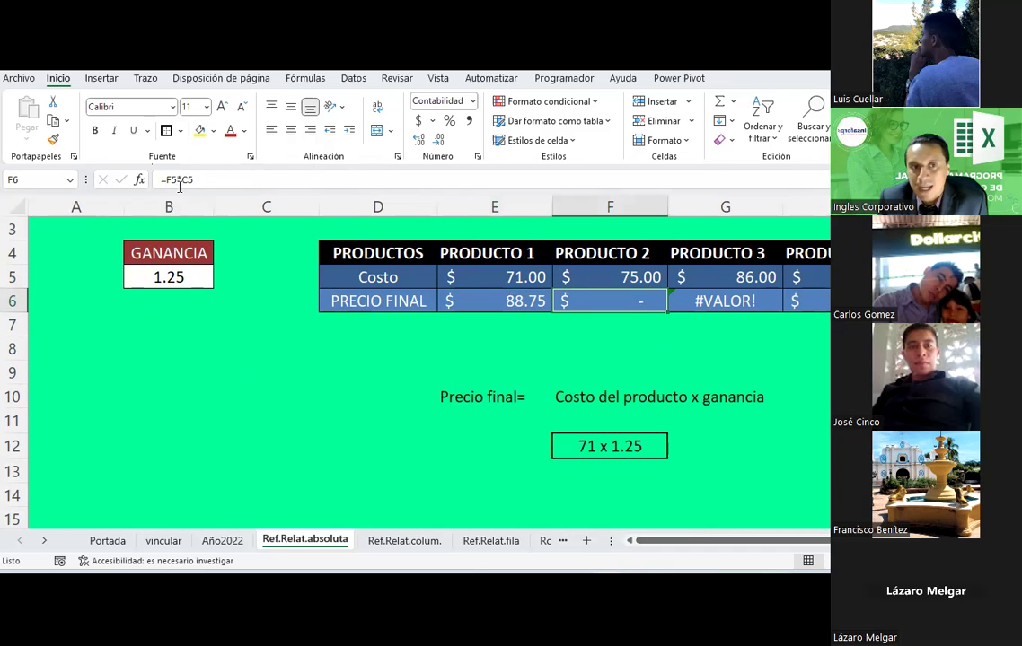
left_click(517, 280)
left_click(588, 274)
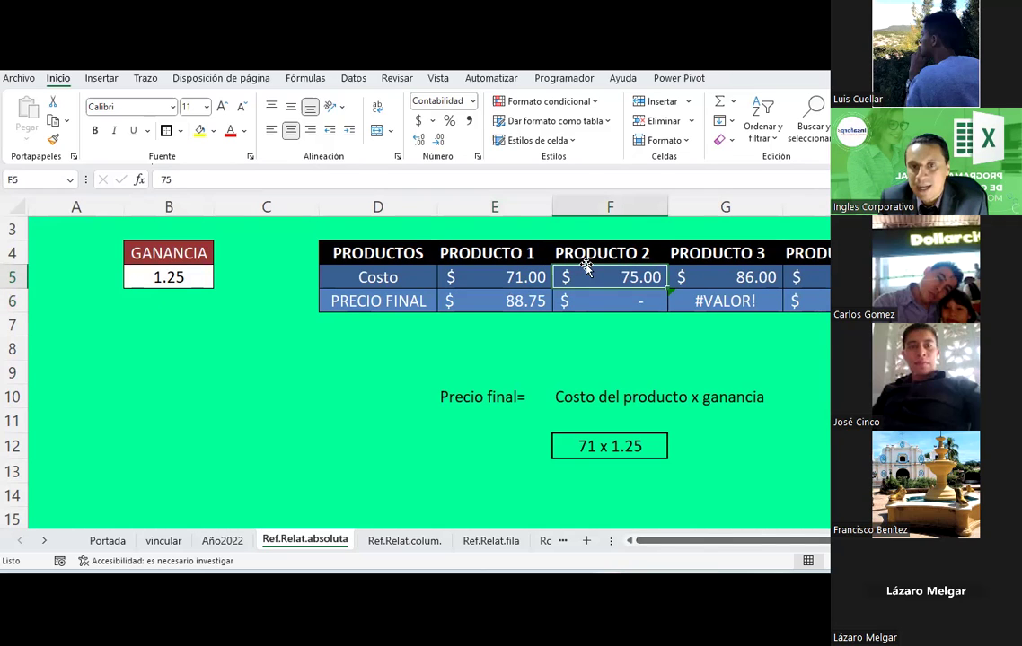
left_click(592, 299)
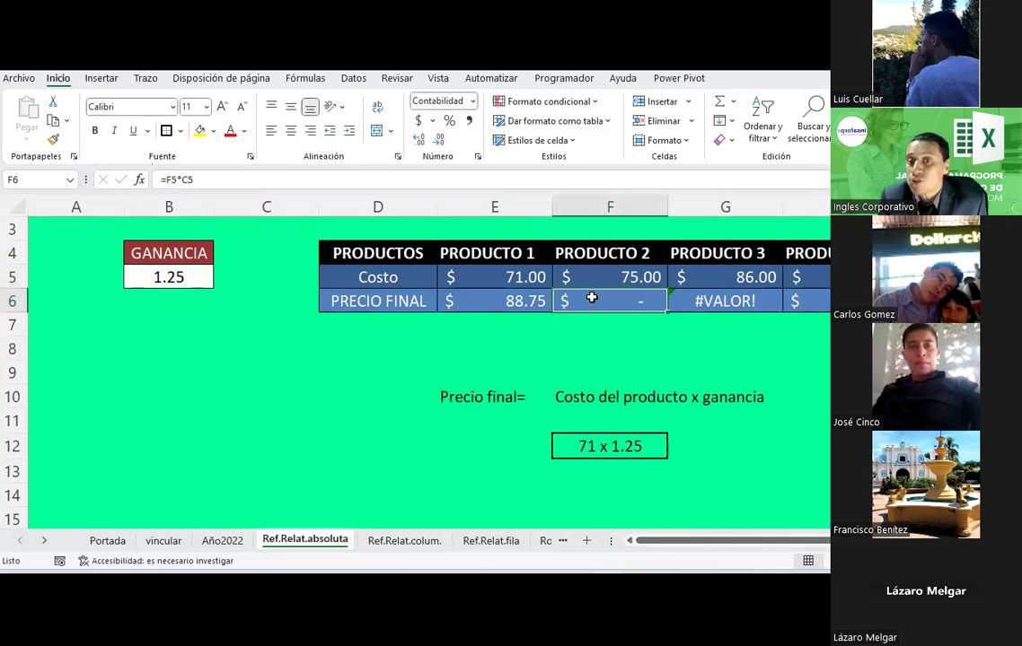
left_click(503, 281)
left_click(587, 276)
left_click(588, 301)
left_click(522, 299)
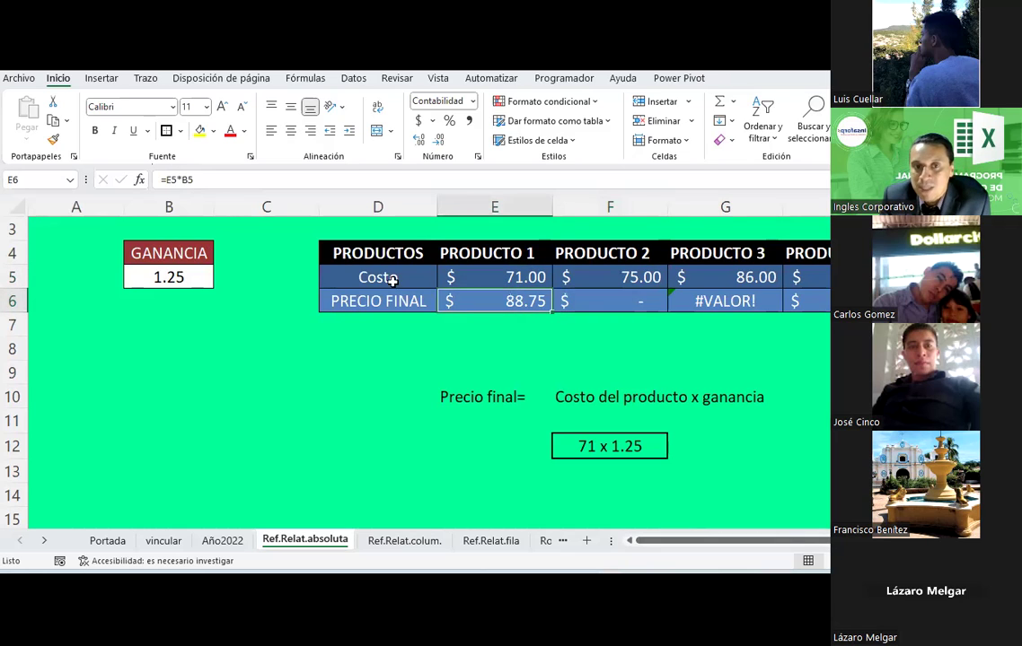
left_click(170, 281)
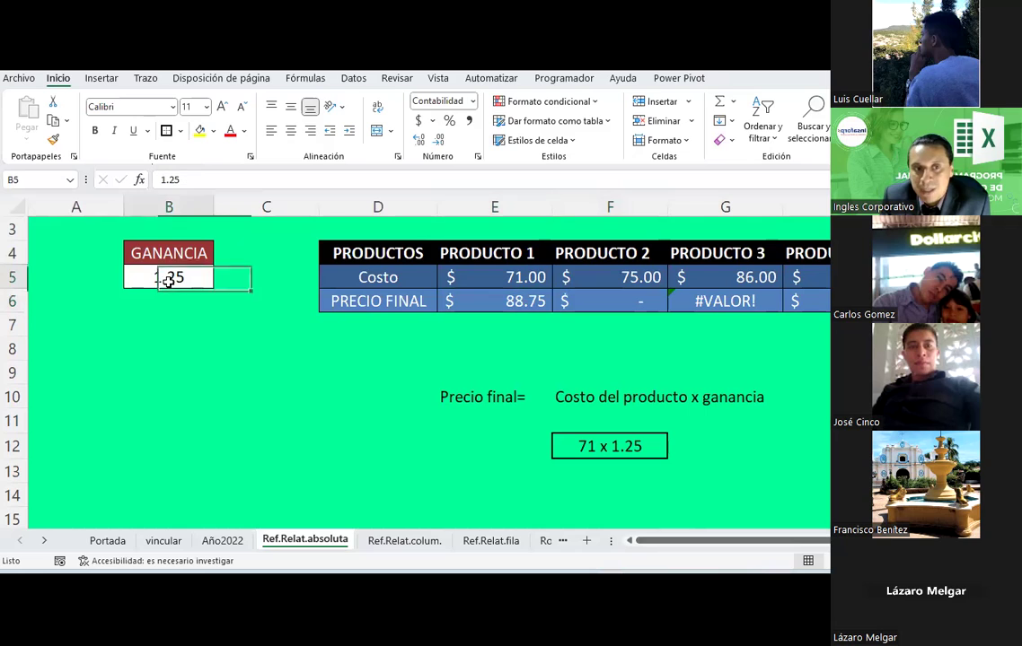
left_click(233, 275)
left_click(595, 293)
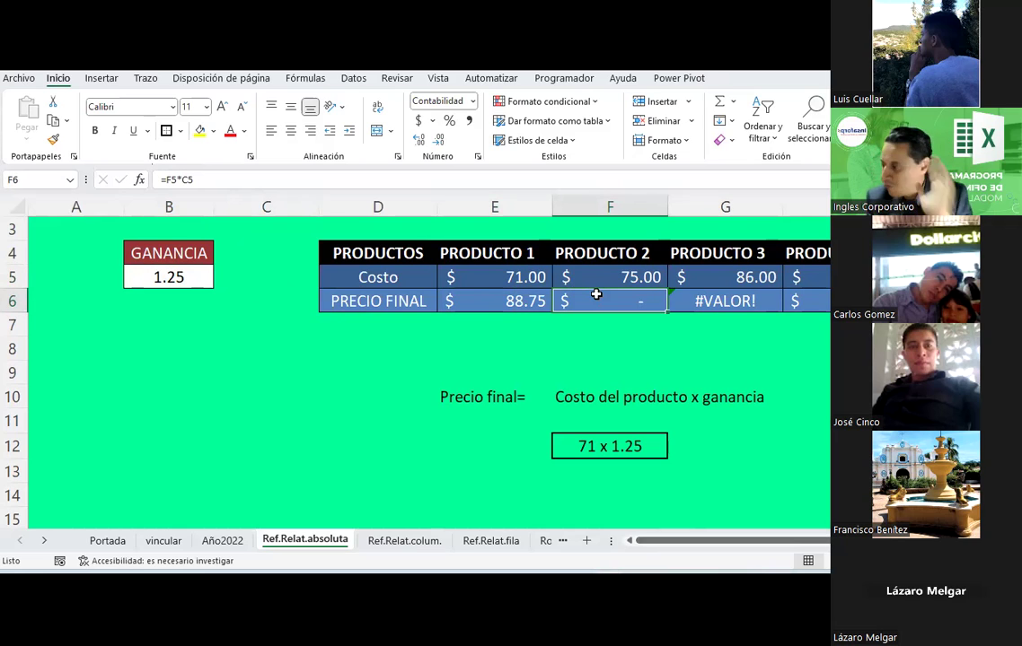
left_click(527, 302)
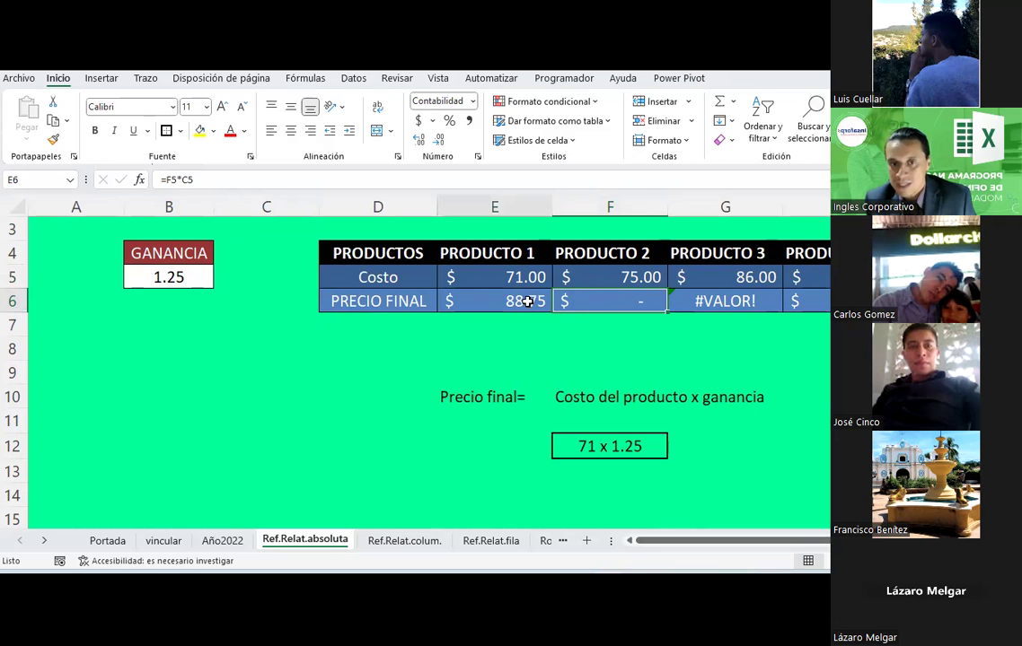
Step: Change E6 to =E5*$B$5 and fill it to I6, giving $88.75 through $38.75
left_click(187, 180)
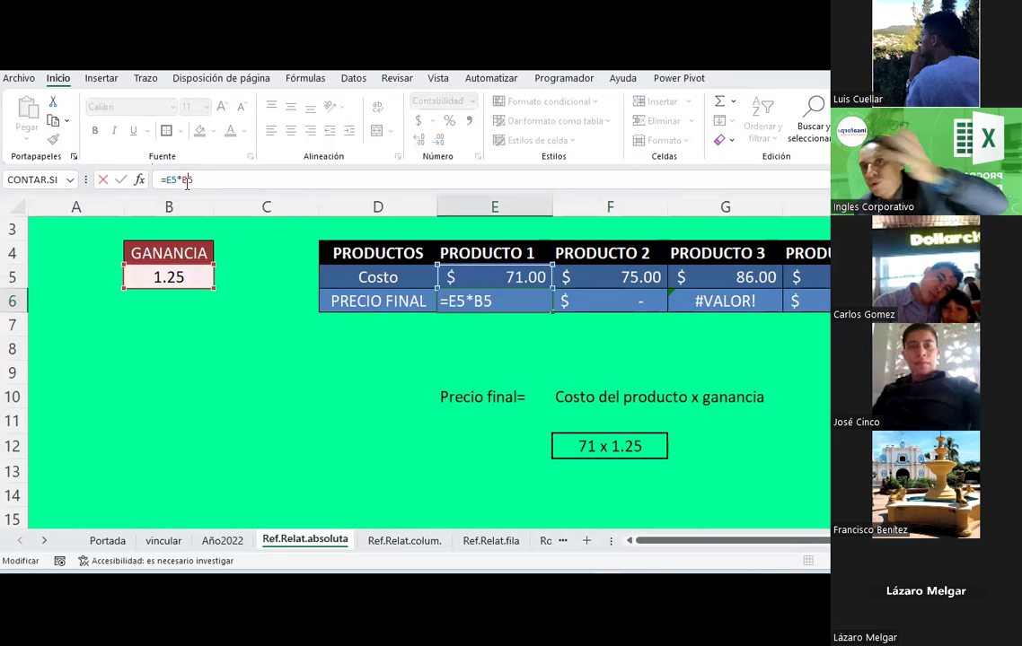
key("F4")
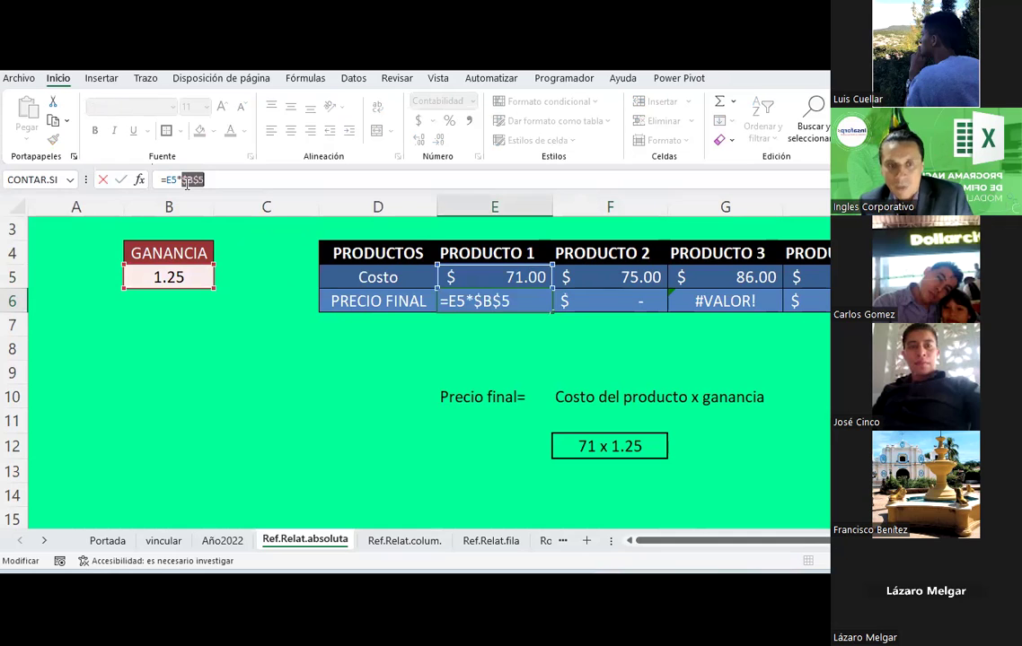
key("Return")
left_click(543, 306)
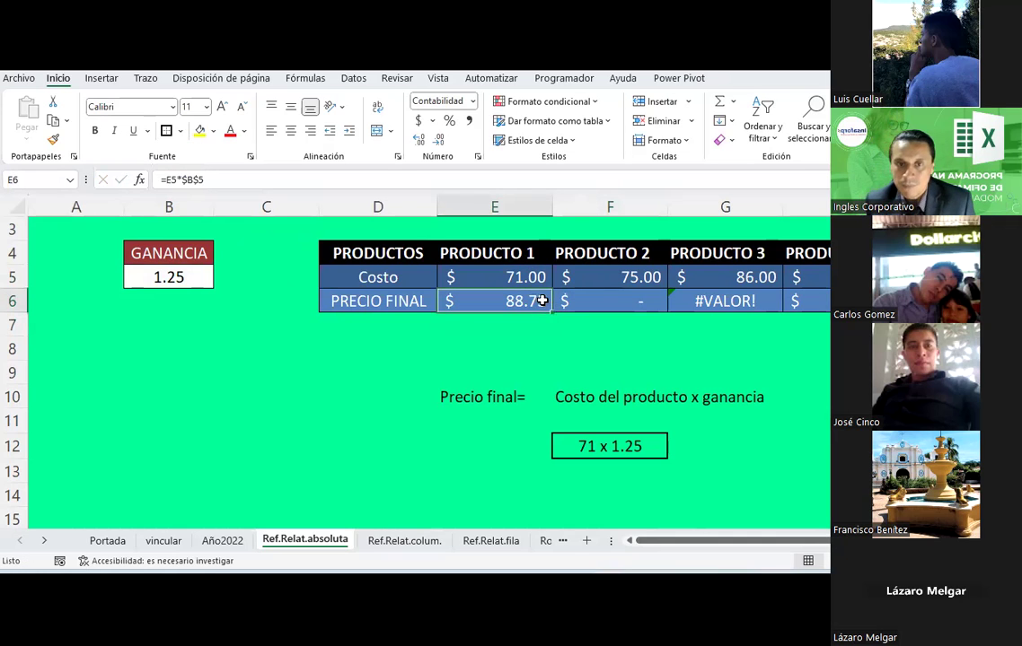
mouse_move(552, 312)
left_mouse_down()
mouse_move(493, 309)
mouse_move(827, 314)
left_mouse_up()
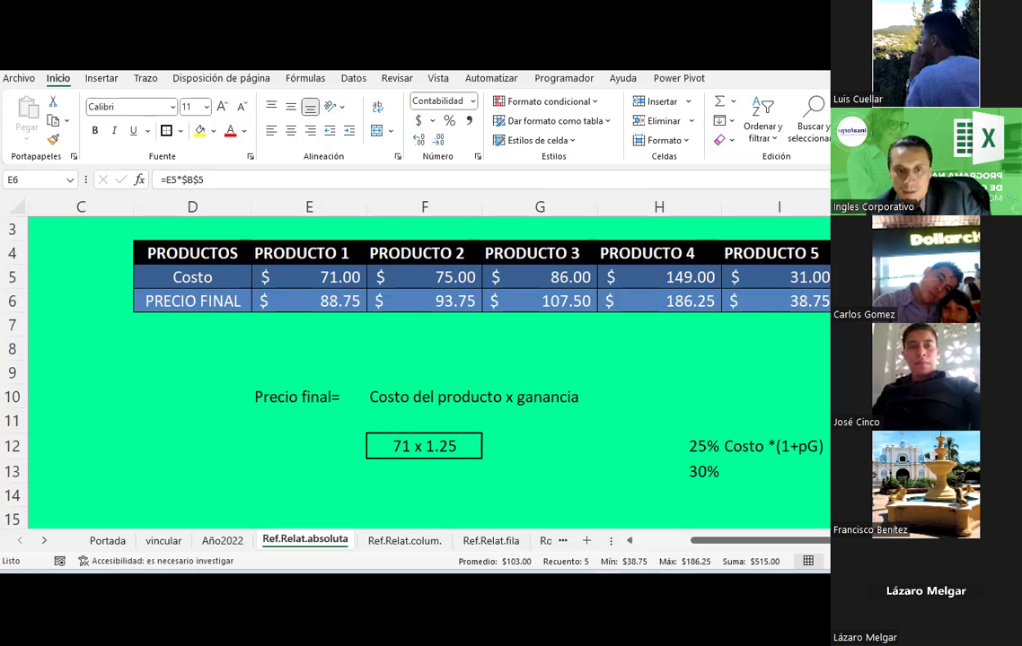
left_click(404, 542)
Step: Switch to the Ref.Relat.colum. sheet and scroll to the top of it
left_click(346, 437)
scroll(347, 435, "up", 2)
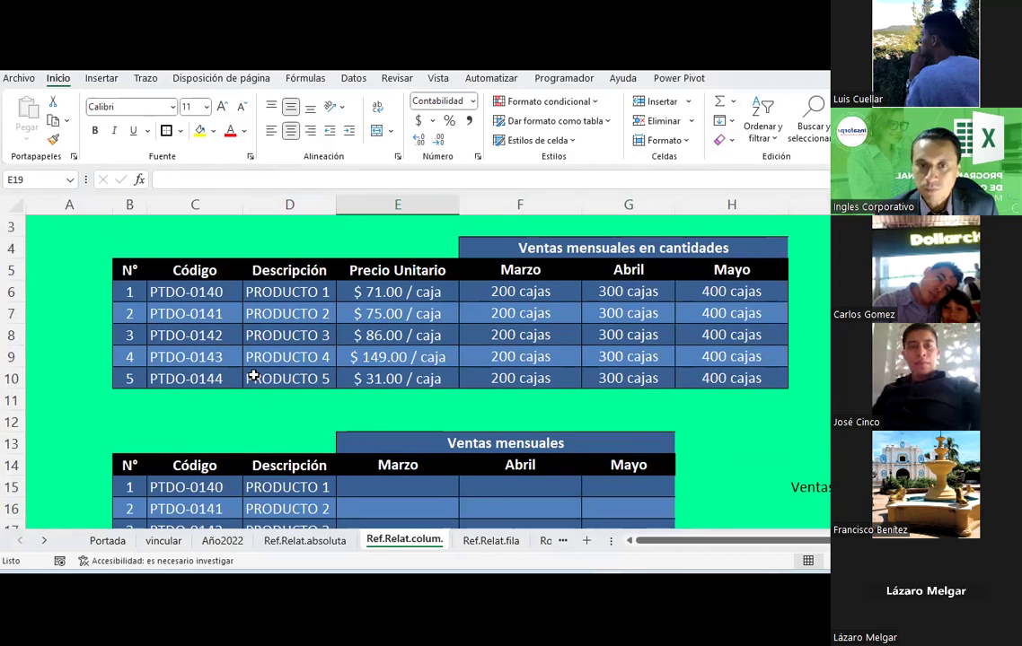
scroll(287, 352, "up", 1)
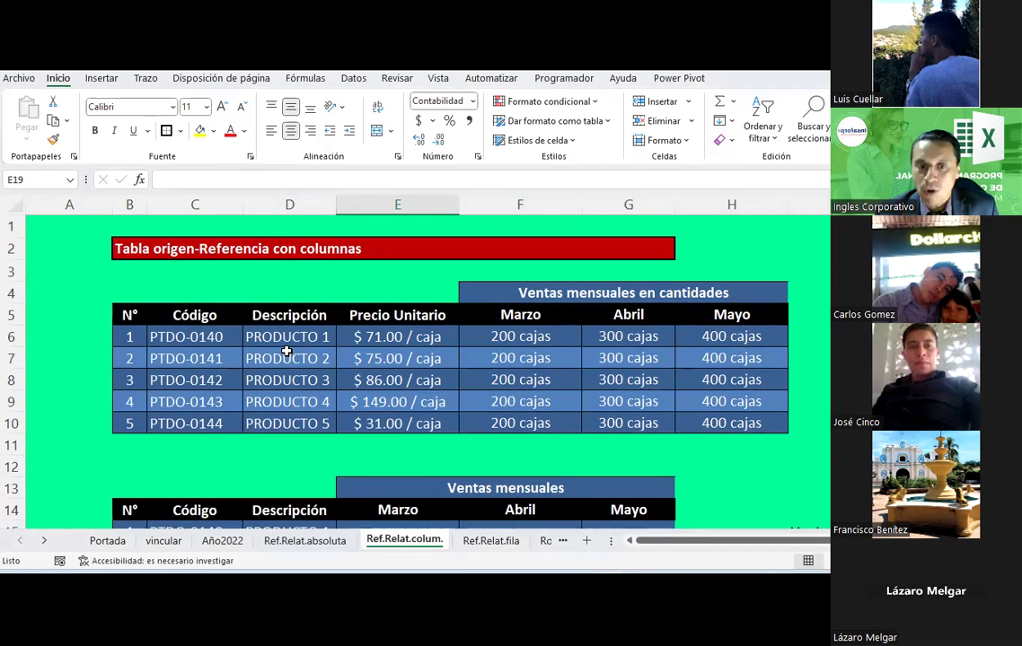
scroll(287, 351, "down", 2)
scroll(286, 351, "up", 2)
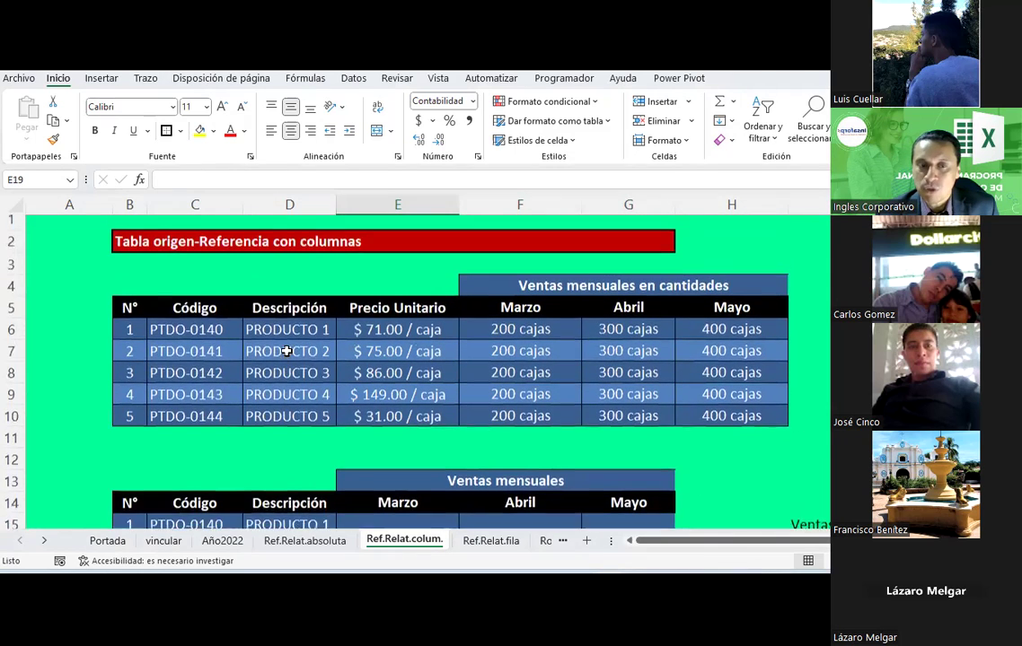
Step: Inspect the 71 unit price in E6 and the March to May box quantities in F6:H7
left_click(119, 296)
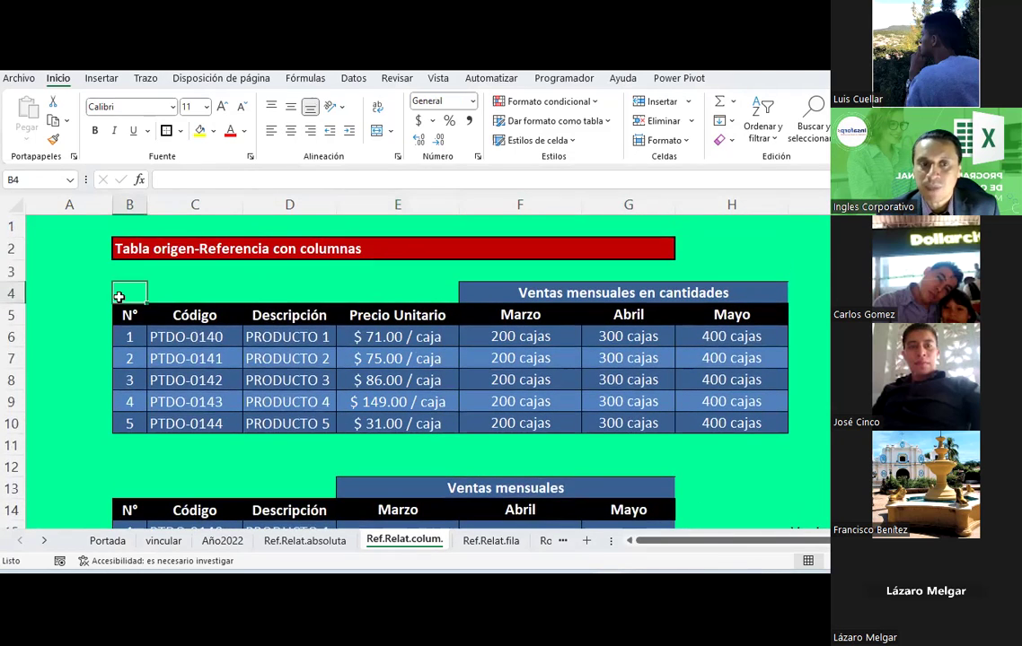
left_click(378, 343)
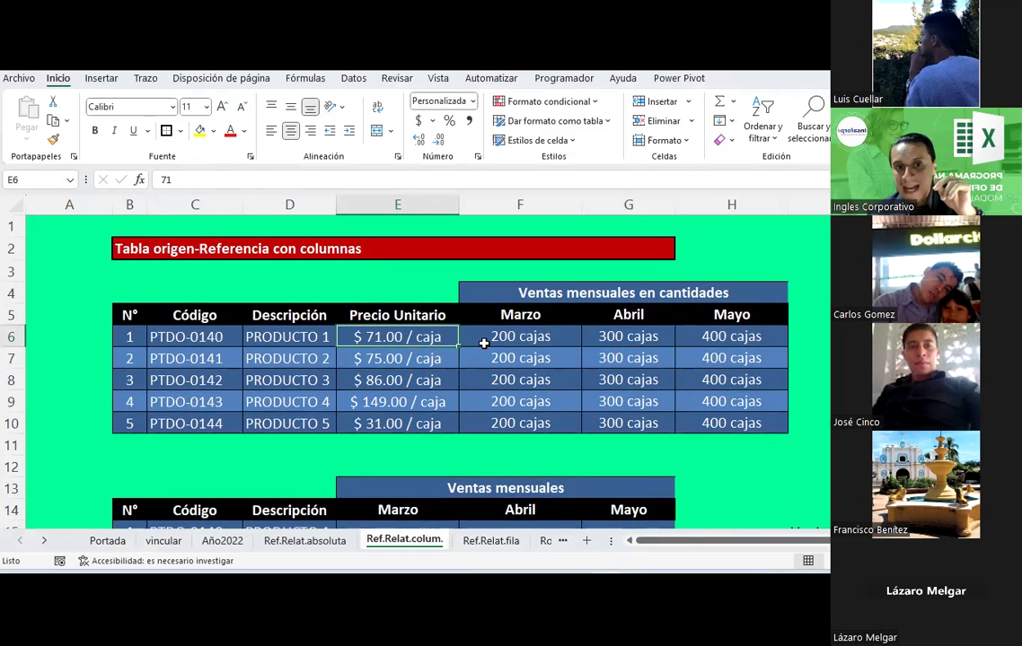
left_click(486, 336)
left_click(625, 339)
left_click(709, 335)
left_click(710, 355)
left_click(411, 339)
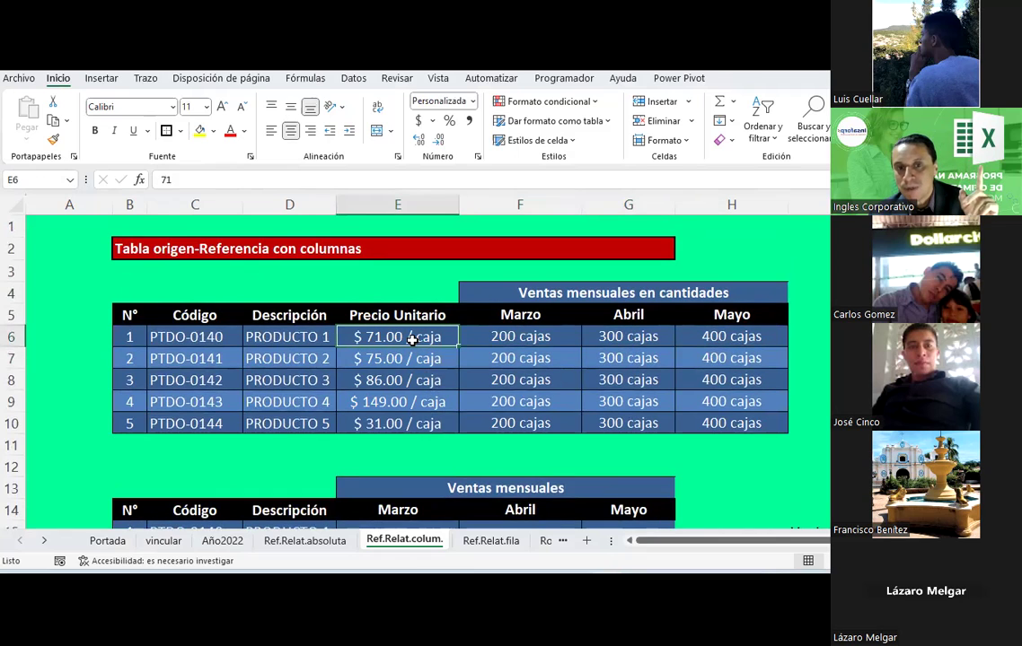
left_click(523, 337)
left_click(608, 359)
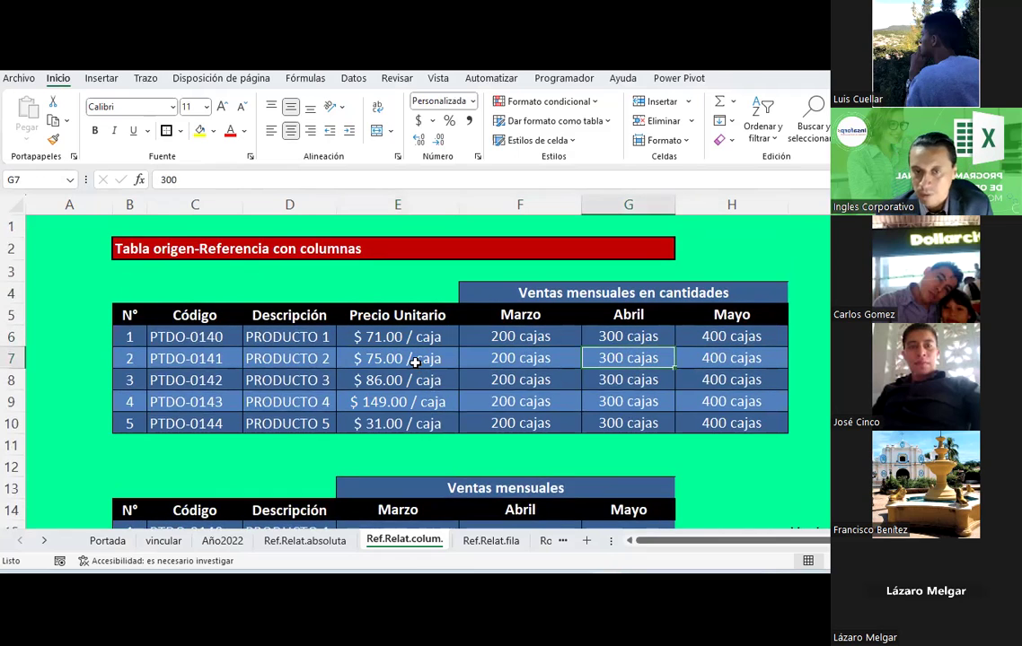
Step: Look over the lower Ventas mensuales table, selecting the product descriptions D15:D19
scroll(413, 360, "down", 1)
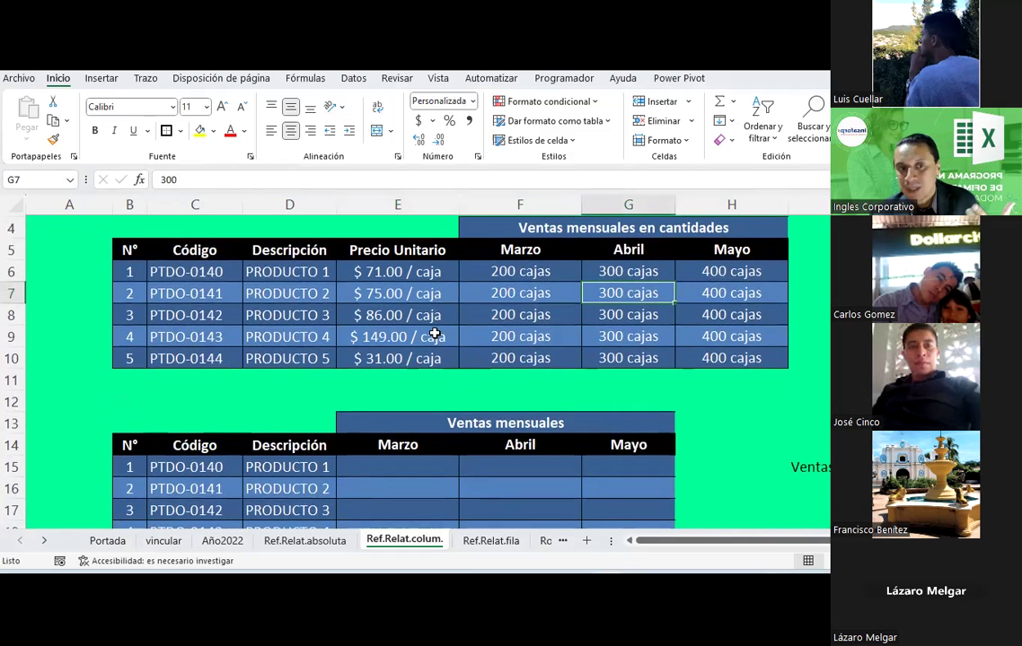
scroll(434, 333, "down", 2)
left_click_drag(273, 334, 269, 422)
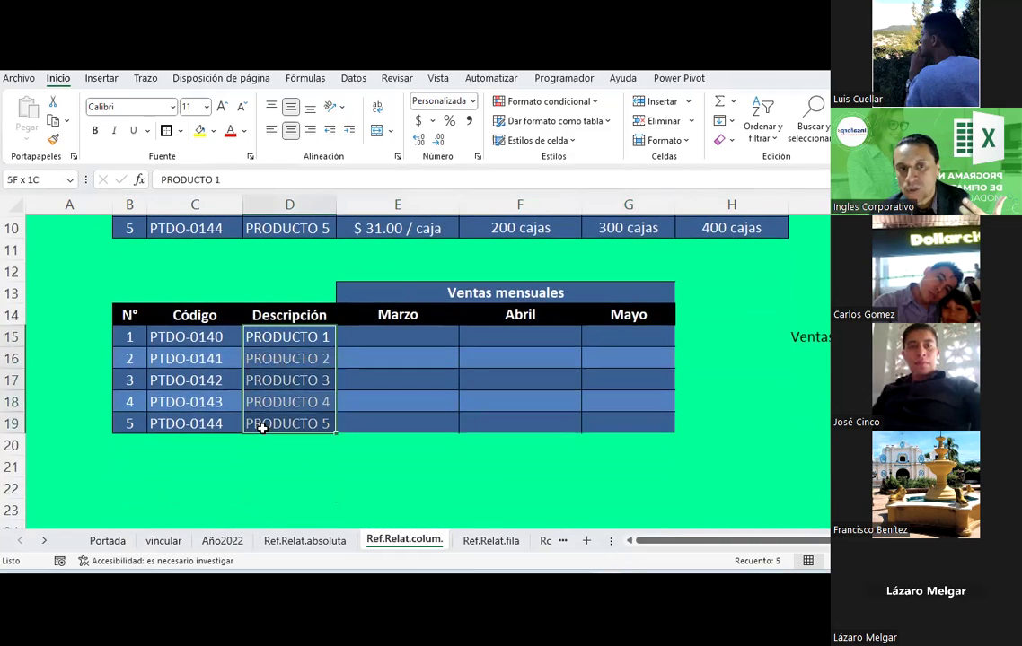
scroll(286, 418, "up", 3)
scroll(289, 418, "down", 2)
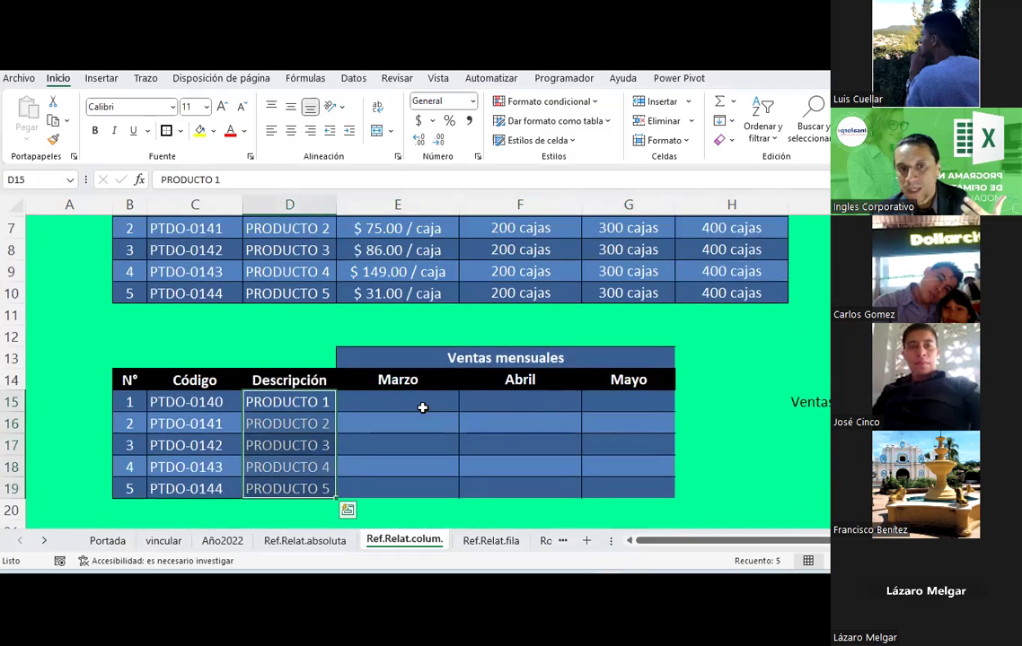
left_click_drag(422, 406, 602, 491)
scroll(602, 491, "up", 2)
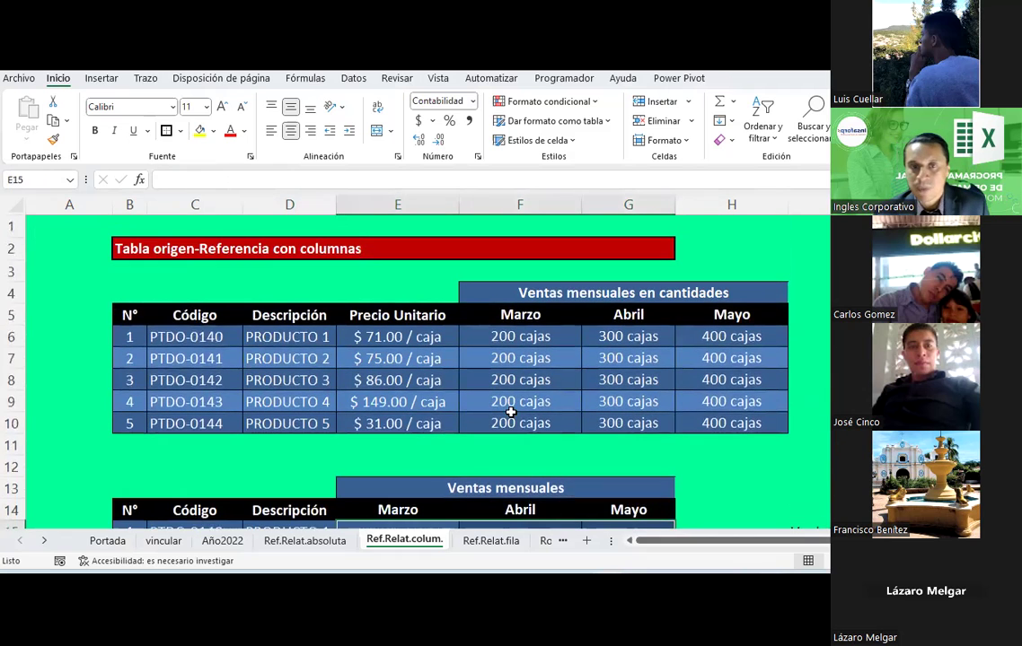
left_click(466, 314)
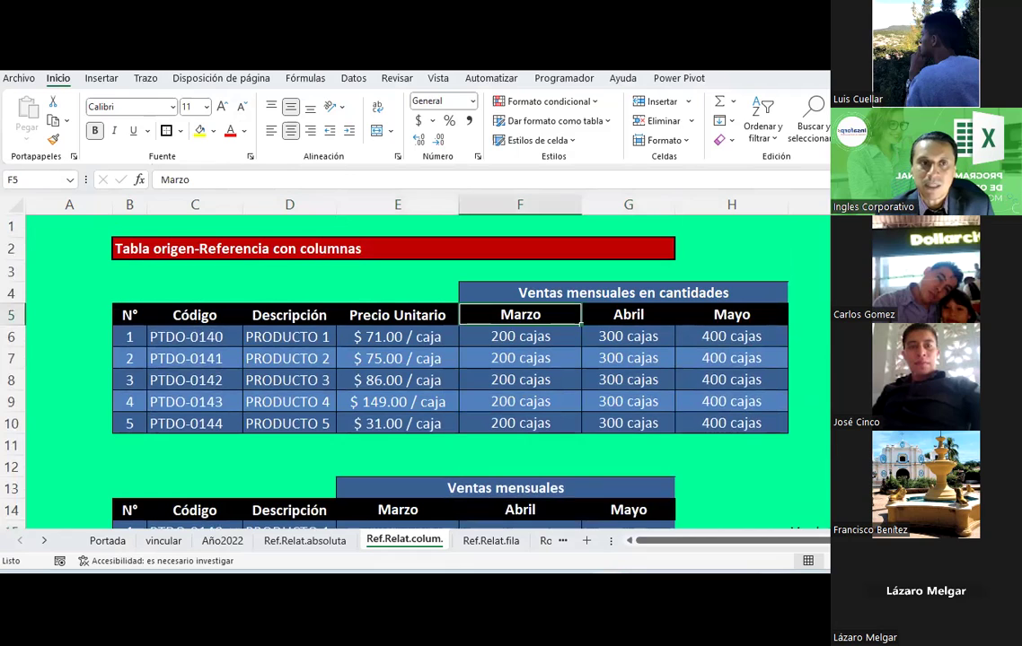
Step: Pick the black pen on the Trazo tab and draw an arrow from Precio Unitario into 200 cajas
left_click(144, 79)
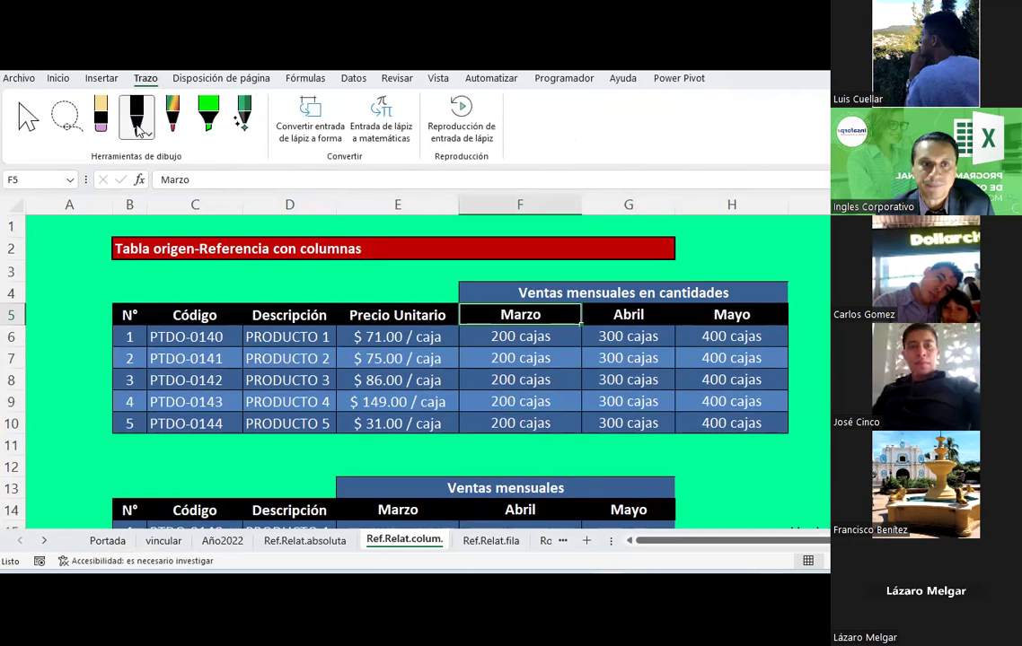
left_click(149, 131)
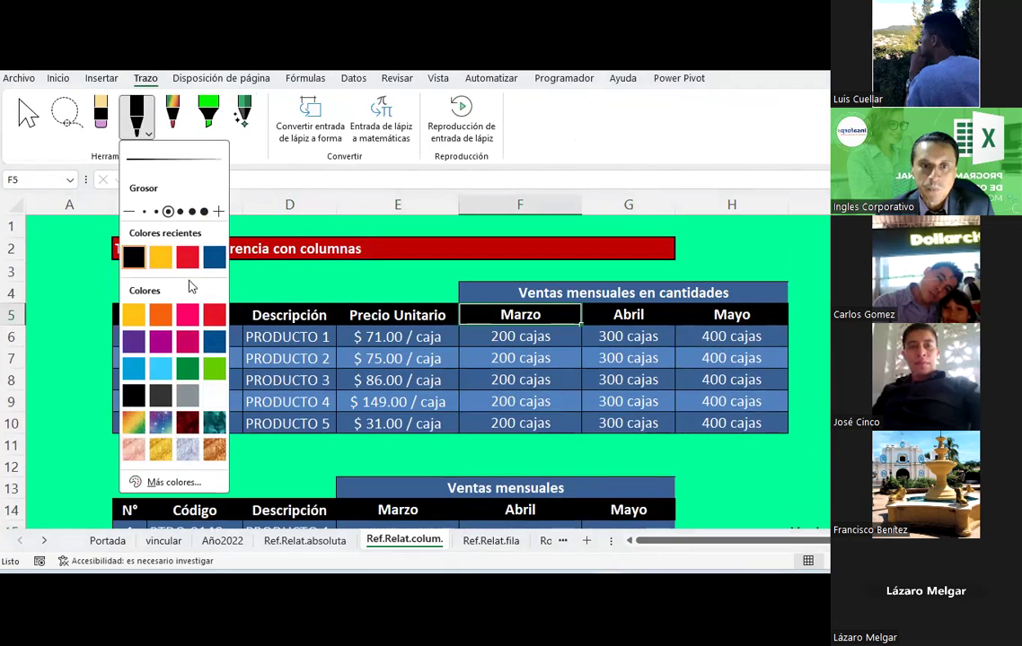
left_click(400, 308)
left_click_drag(400, 303, 474, 298)
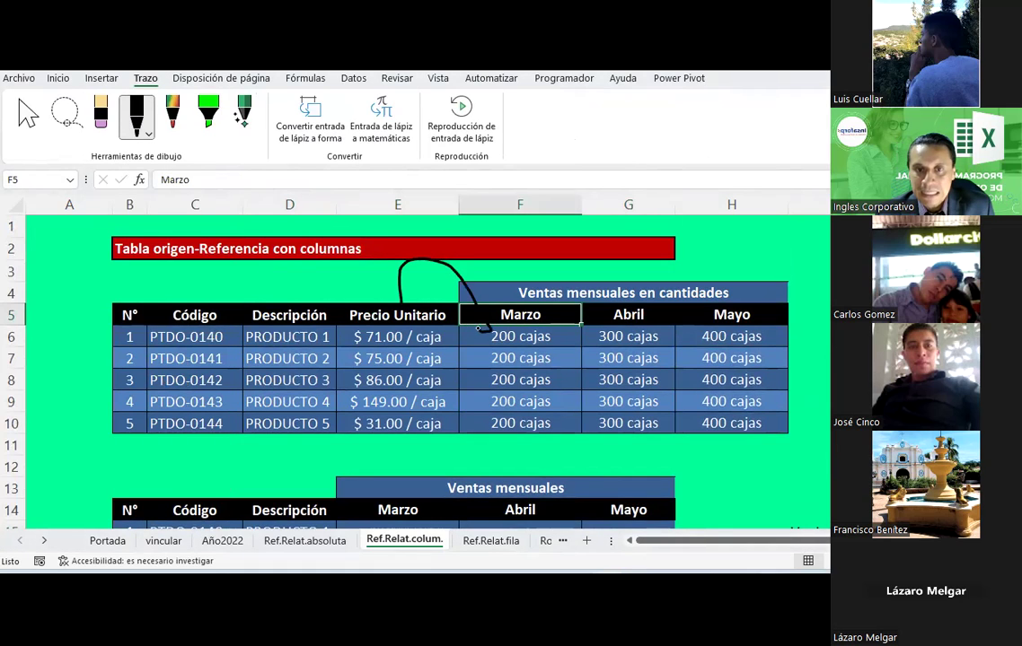
left_click_drag(476, 308, 495, 330)
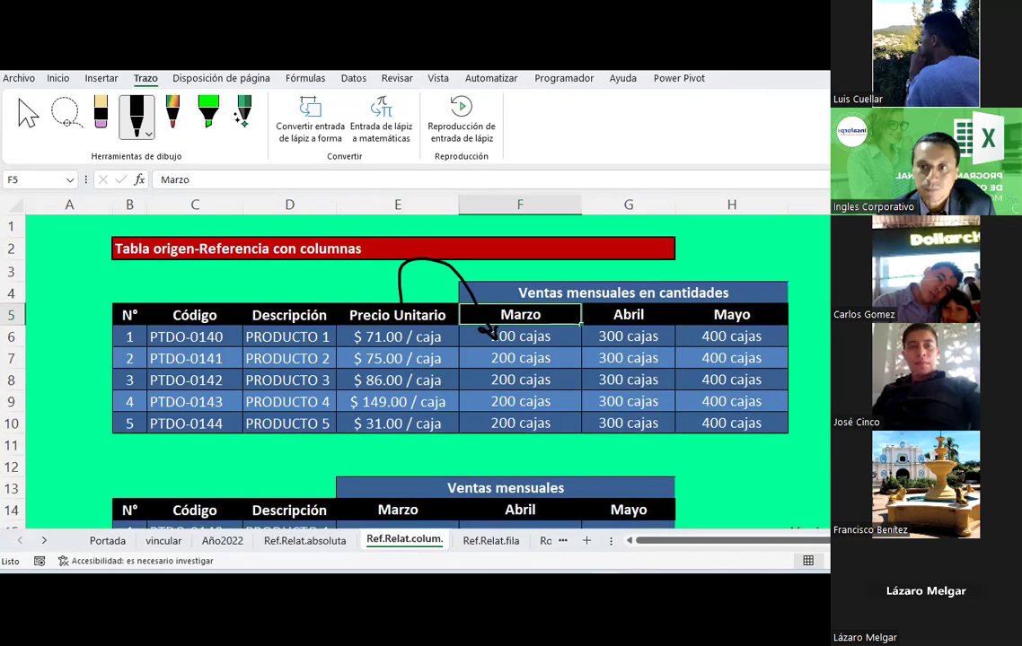
scroll(449, 368, "down", 2)
Step: Draw ink arrows from the unit price down to the lower table's Marzo and Abril columns
mouse_move(487, 229)
left_mouse_down()
mouse_move(350, 395)
mouse_move(355, 431)
left_mouse_up()
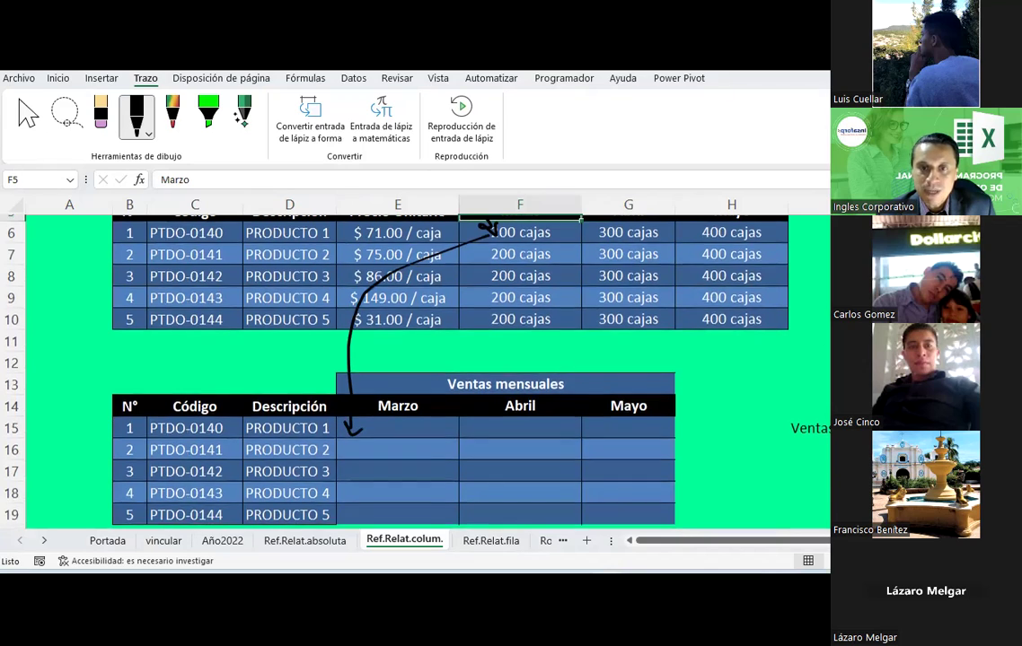
scroll(404, 360, "up", 2)
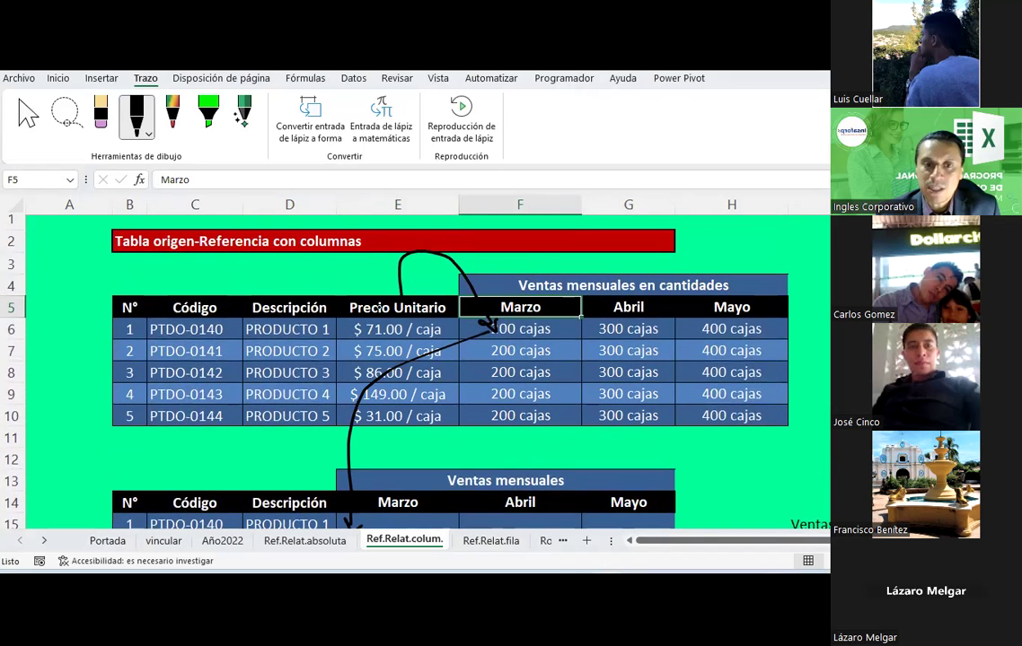
mouse_move(351, 329)
left_mouse_down()
mouse_move(548, 282)
mouse_move(591, 333)
mouse_move(582, 327)
mouse_move(459, 434)
mouse_move(467, 469)
left_mouse_up()
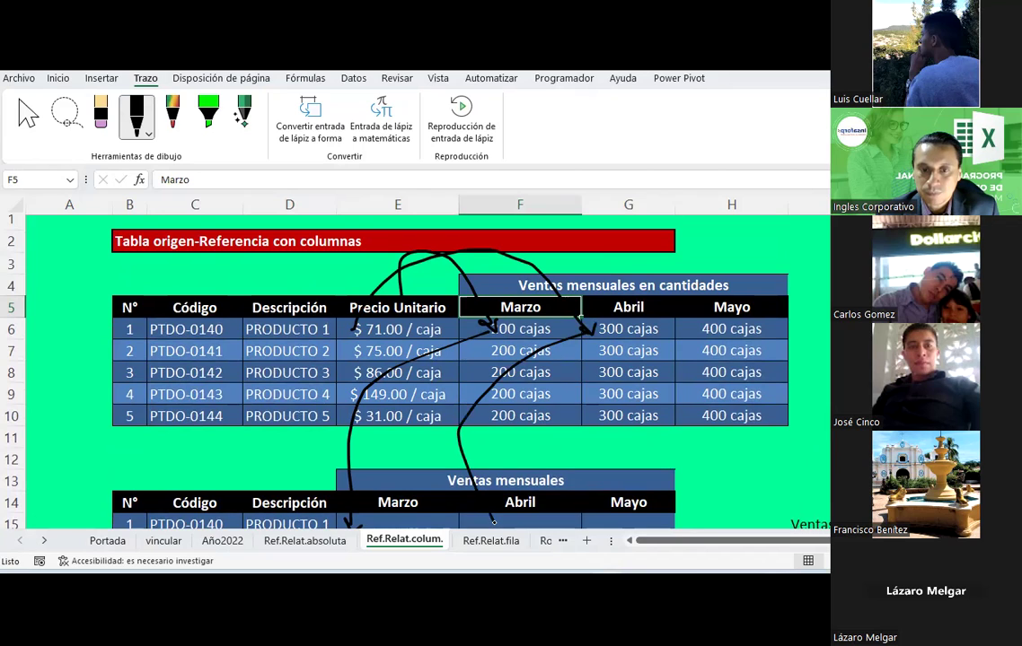
left_click_drag(482, 513, 504, 508)
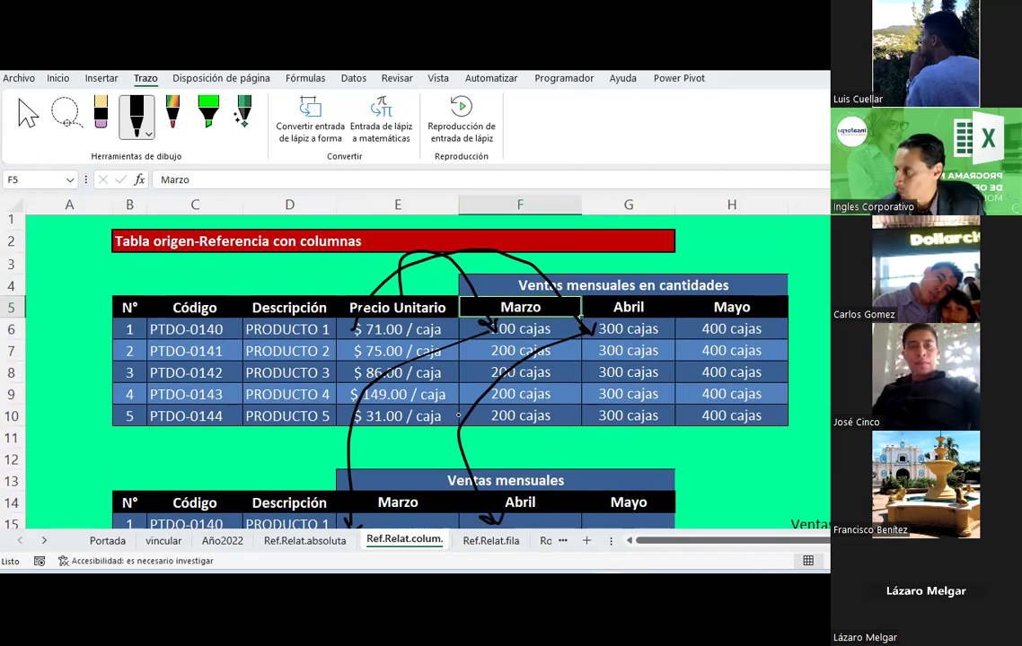
Step: Stop drawing and delete three of the ink arrows
key("Escape")
left_click(548, 292)
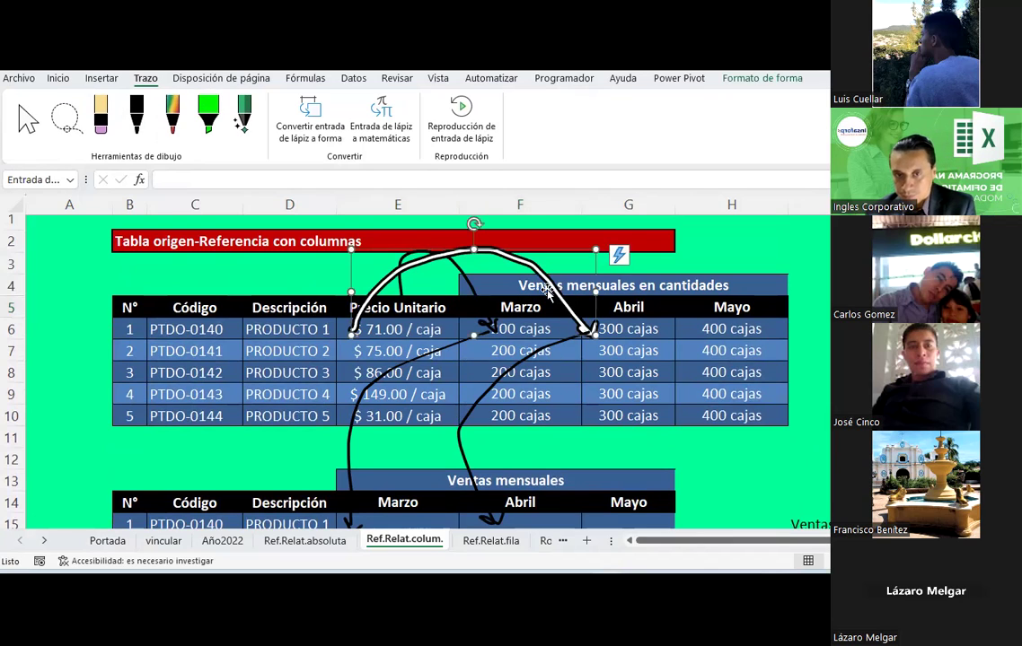
key("Delete")
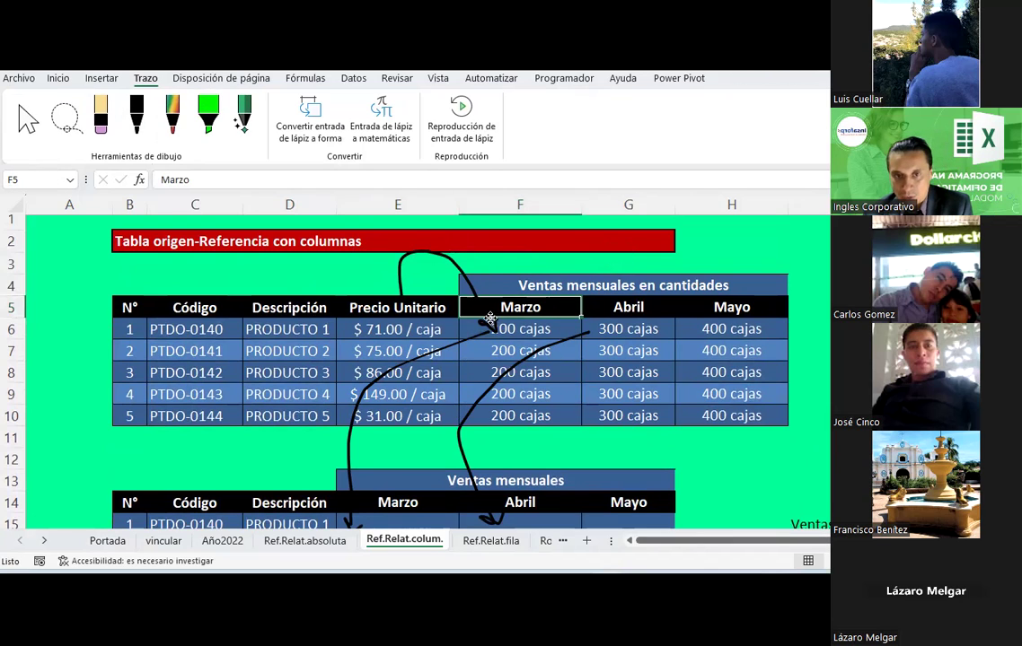
left_click(490, 322)
key("Delete")
left_click(491, 381)
key("Delete")
Step: Handwrite the formula =E6*F6 in black ink in cell E15
scroll(490, 379, "down", 1)
left_click(399, 456)
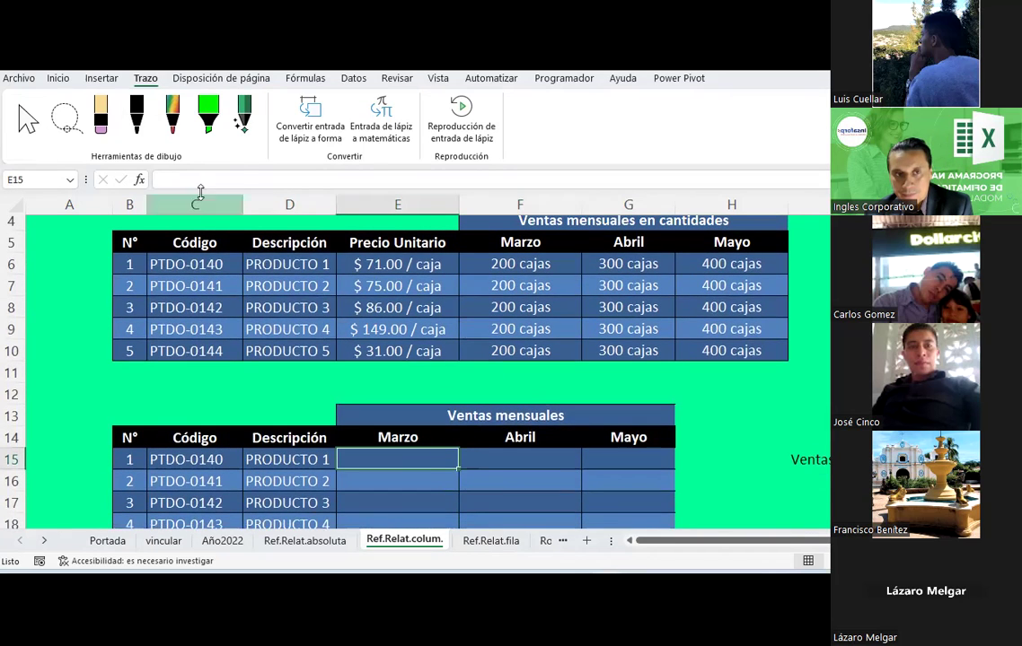
left_click(137, 119)
left_click(142, 131)
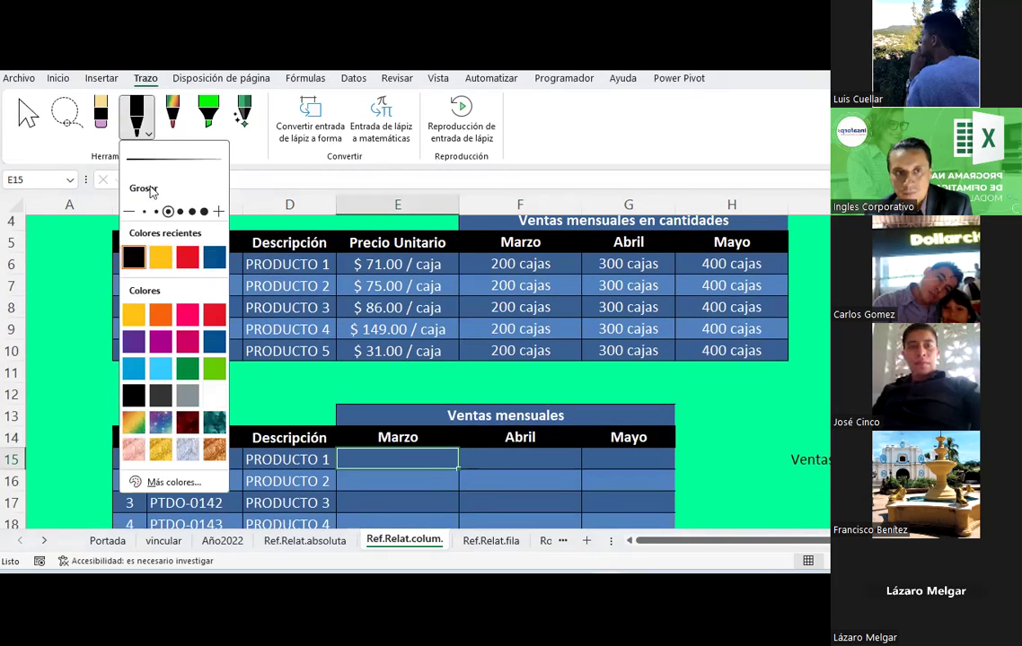
left_click_drag(342, 453, 384, 464)
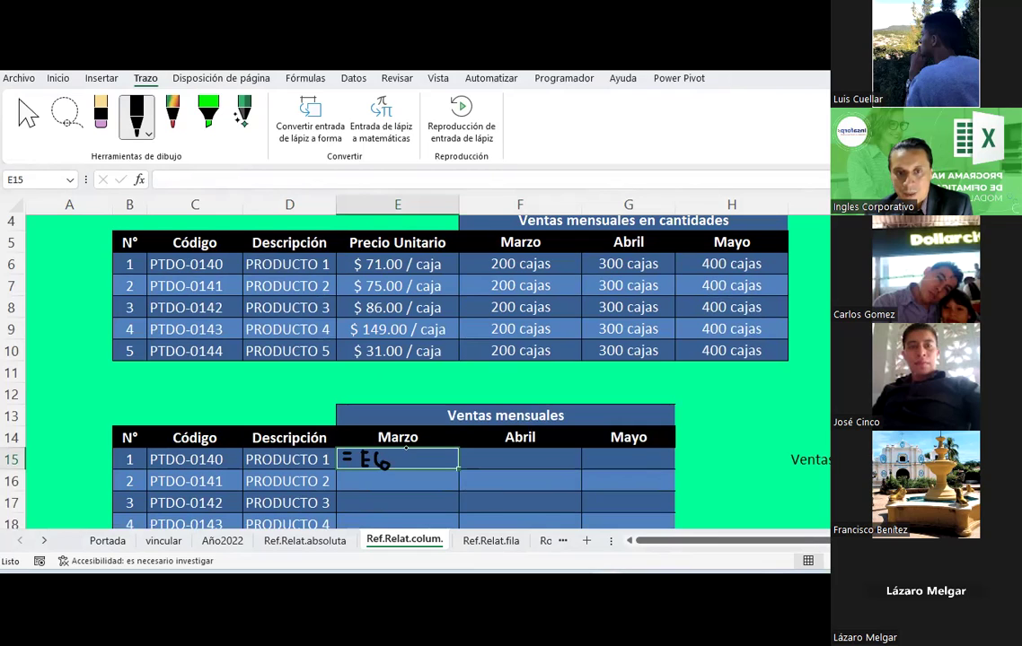
left_click_drag(404, 452, 411, 454)
left_click_drag(427, 454, 430, 460)
mouse_move(429, 454)
left_mouse_down()
mouse_move(441, 451)
mouse_move(439, 462)
left_mouse_up()
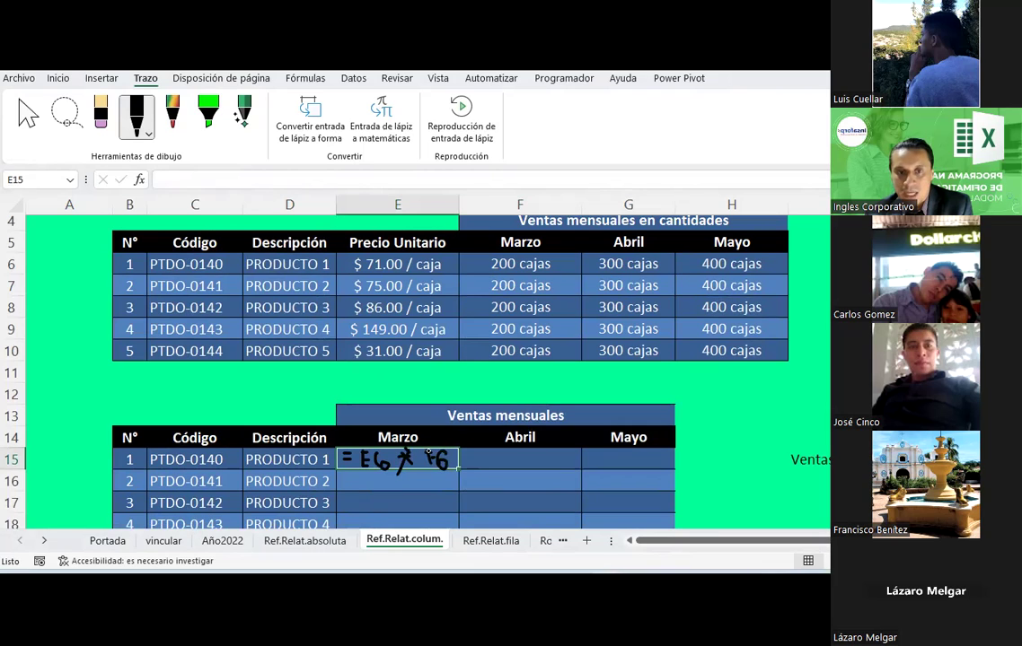
Step: Erase the mistaken F6 ink and rewrite F6 after =E6* in E15
left_click(100, 115)
left_click_drag(445, 458, 431, 451)
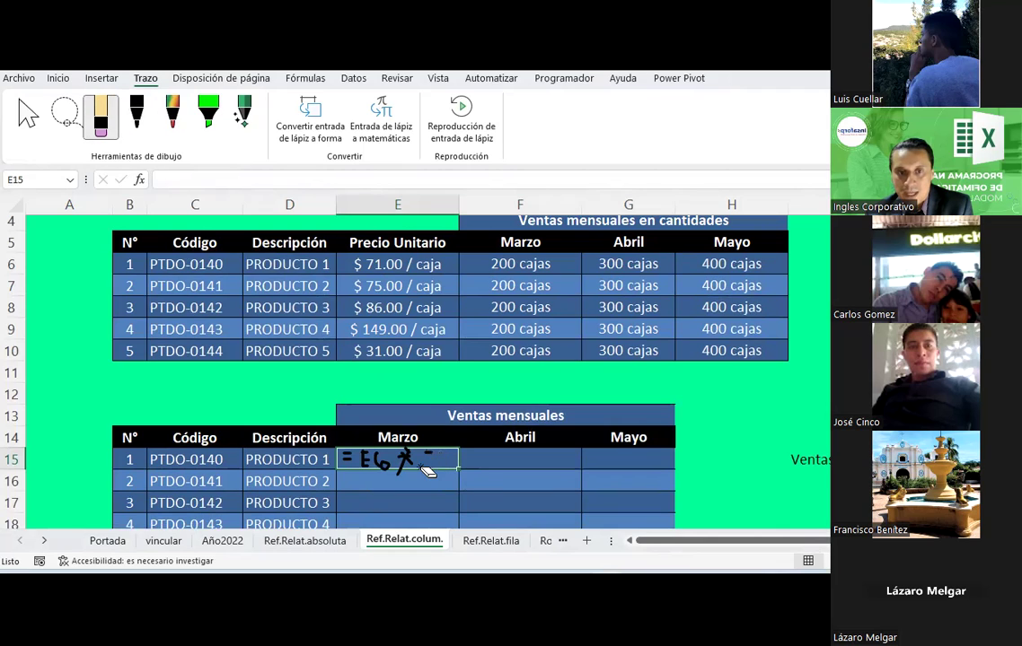
left_click(137, 113)
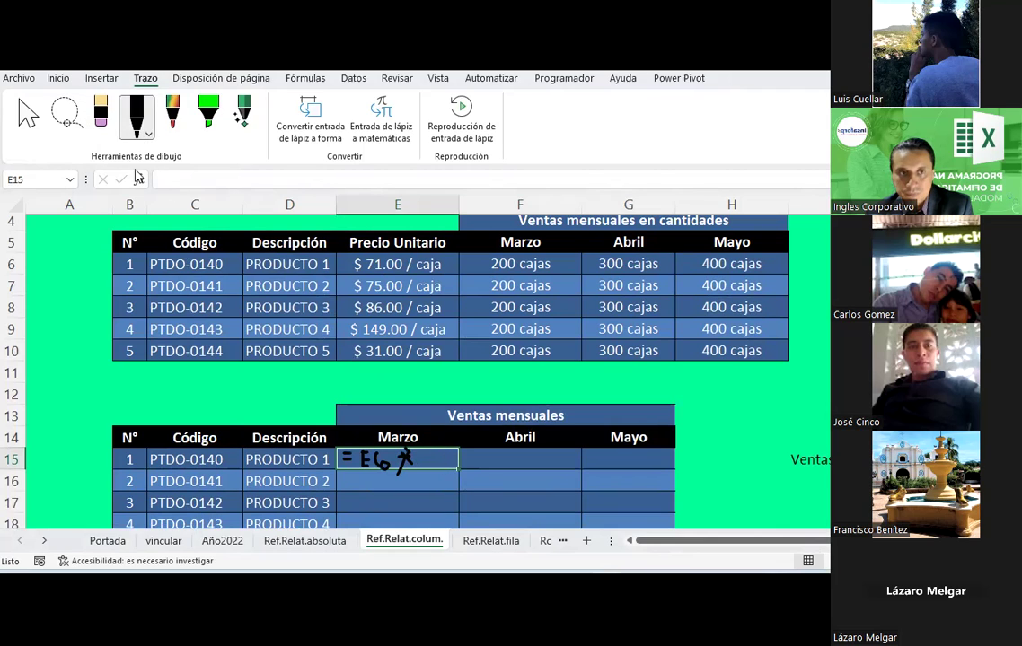
left_click(136, 113)
left_click(425, 453)
mouse_move(426, 453)
left_mouse_down()
mouse_move(426, 462)
mouse_move(432, 452)
left_mouse_up()
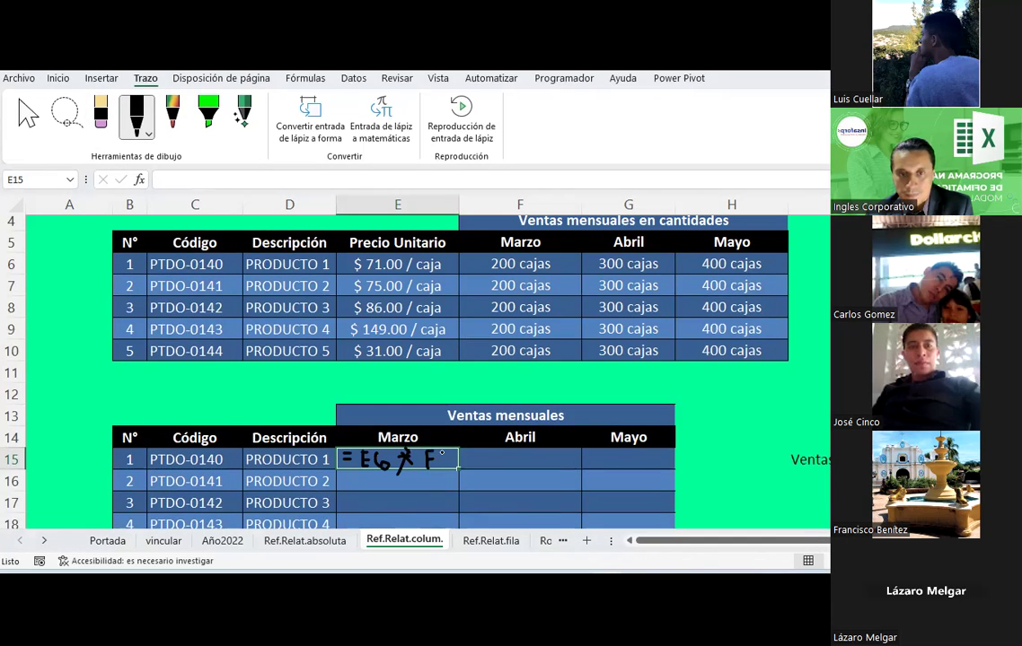
left_click_drag(440, 453, 441, 466)
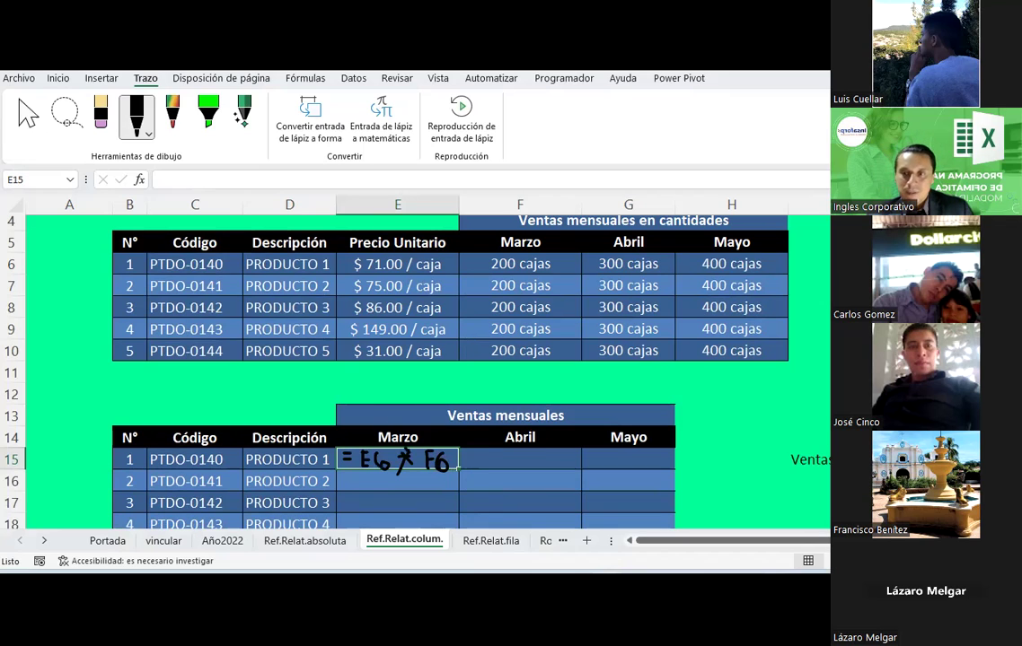
scroll(404, 369, "down", 1)
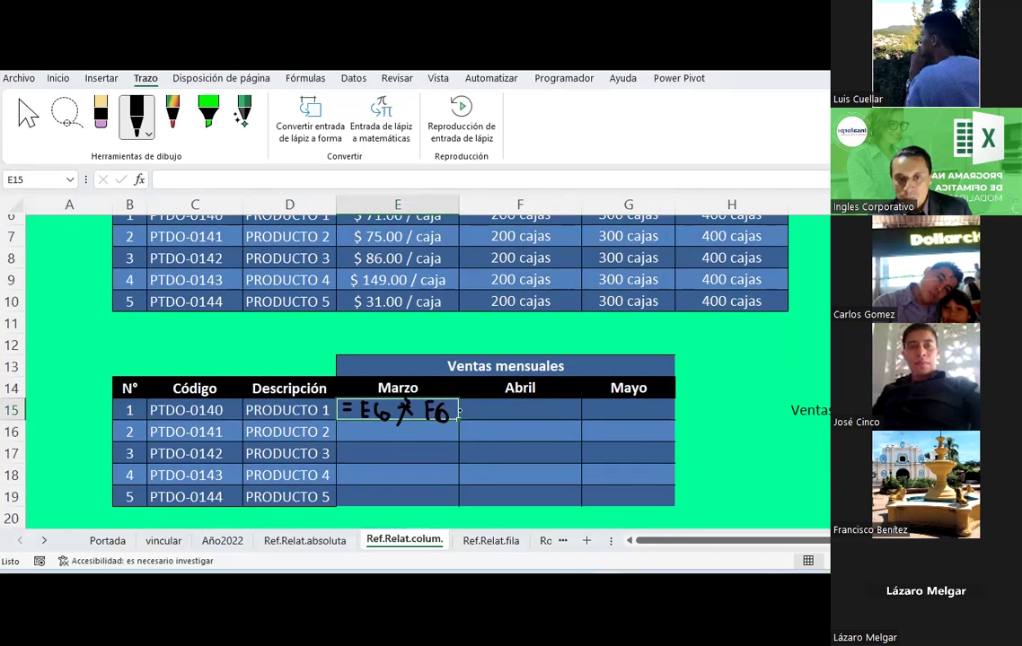
Step: Draw a black ink arrow from E15 rightward through F15 to G15
mouse_move(459, 407)
left_mouse_down()
mouse_move(555, 411)
mouse_move(543, 415)
mouse_move(638, 404)
mouse_move(634, 412)
left_mouse_up()
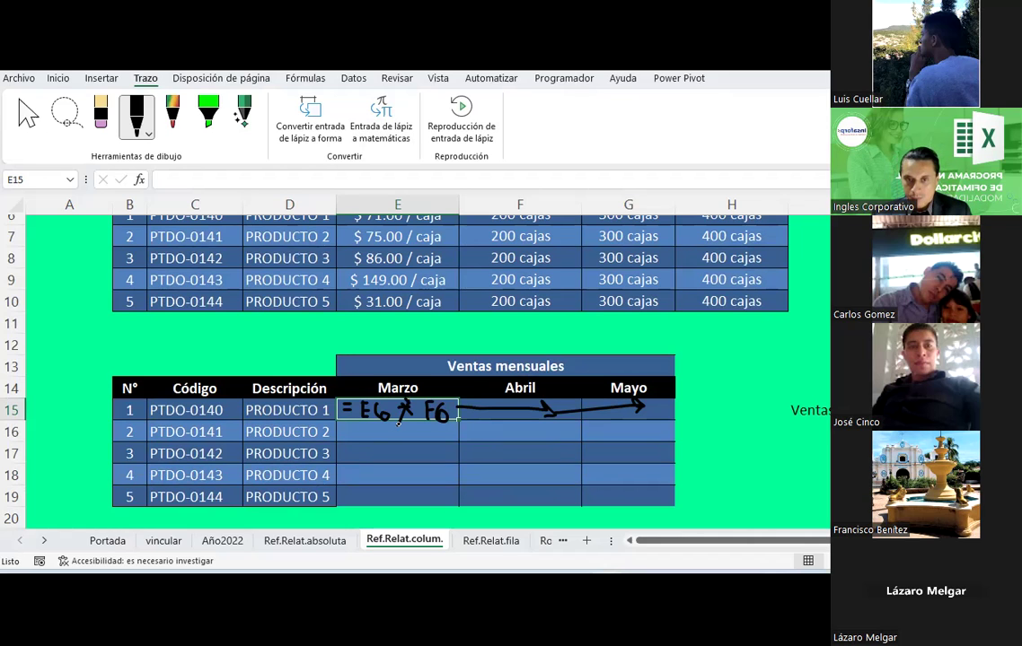
scroll(422, 359, "up", 1)
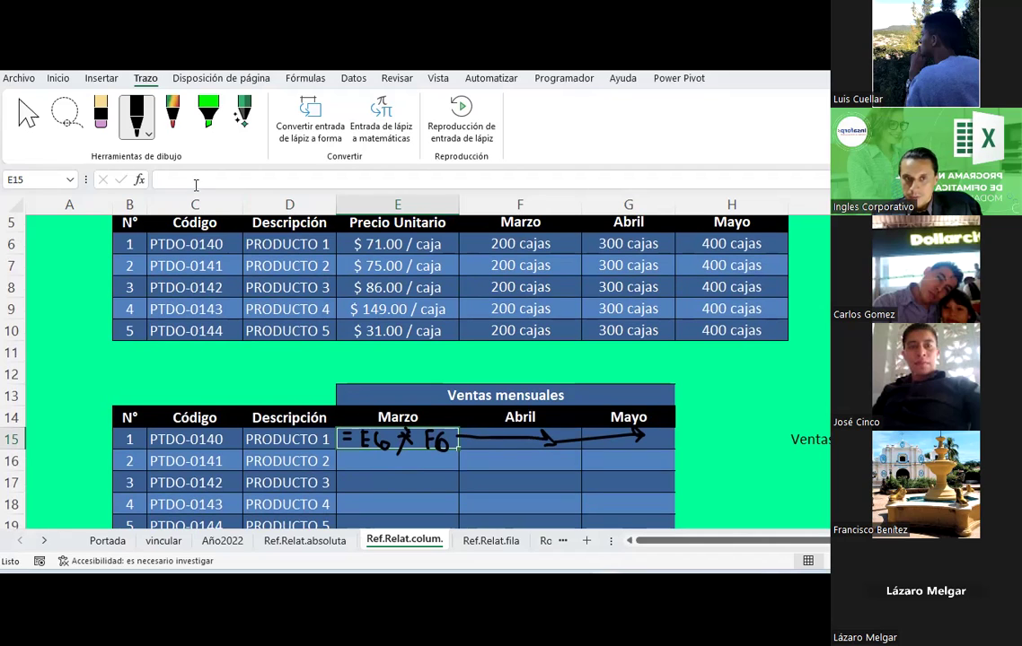
Step: Switch the ink to red and write F6 x G6 in the Abril cell, with arcs from Marzo
left_click(137, 117)
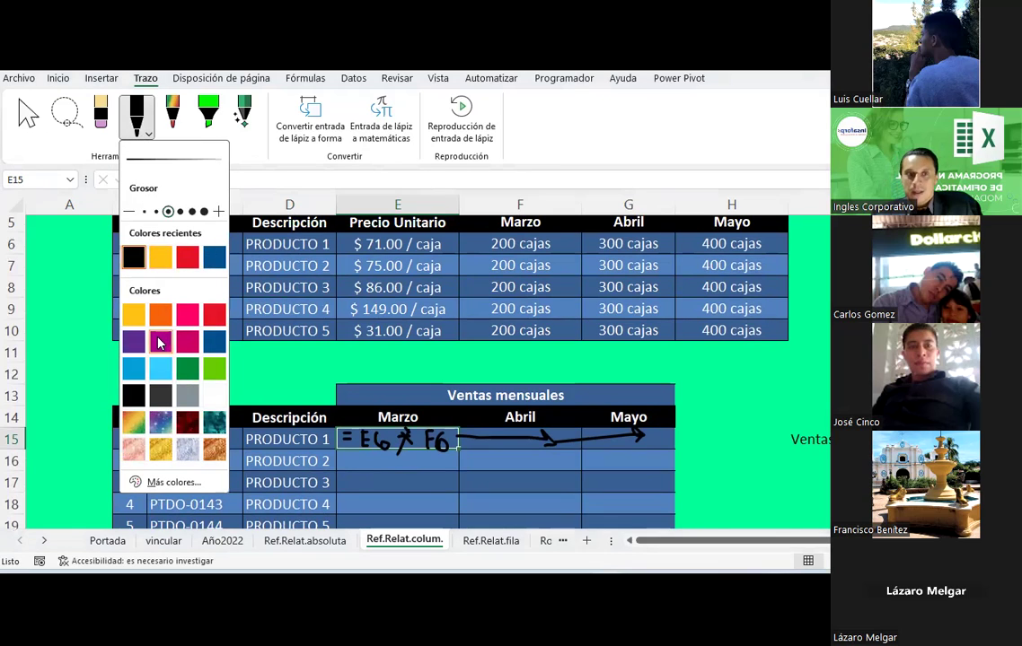
left_click(187, 258)
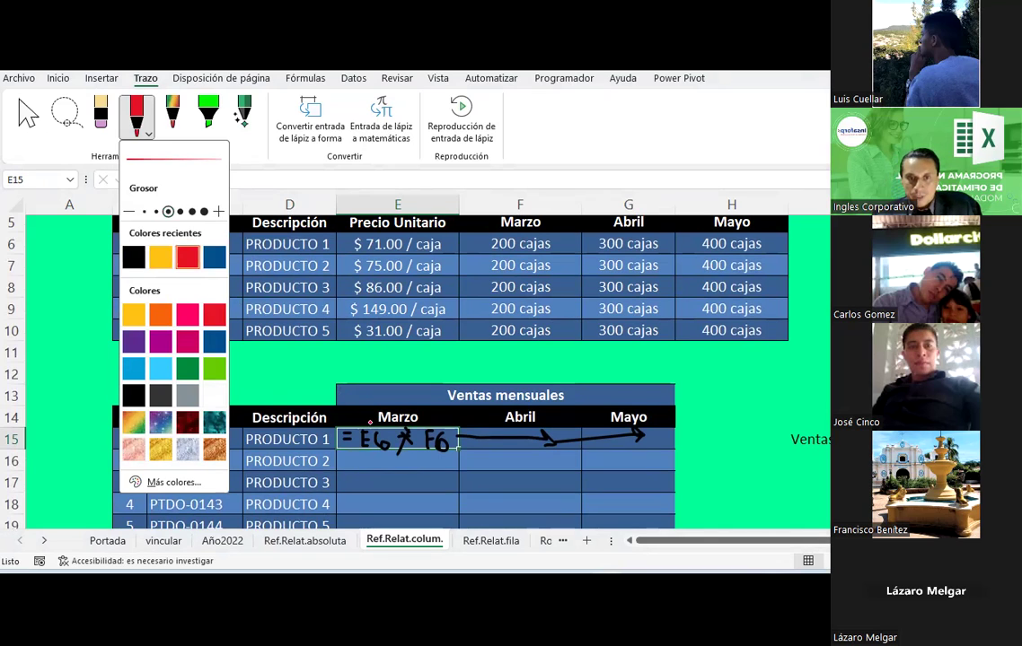
left_click(366, 431)
mouse_move(365, 430)
left_mouse_down()
mouse_move(464, 419)
mouse_move(479, 407)
left_mouse_up()
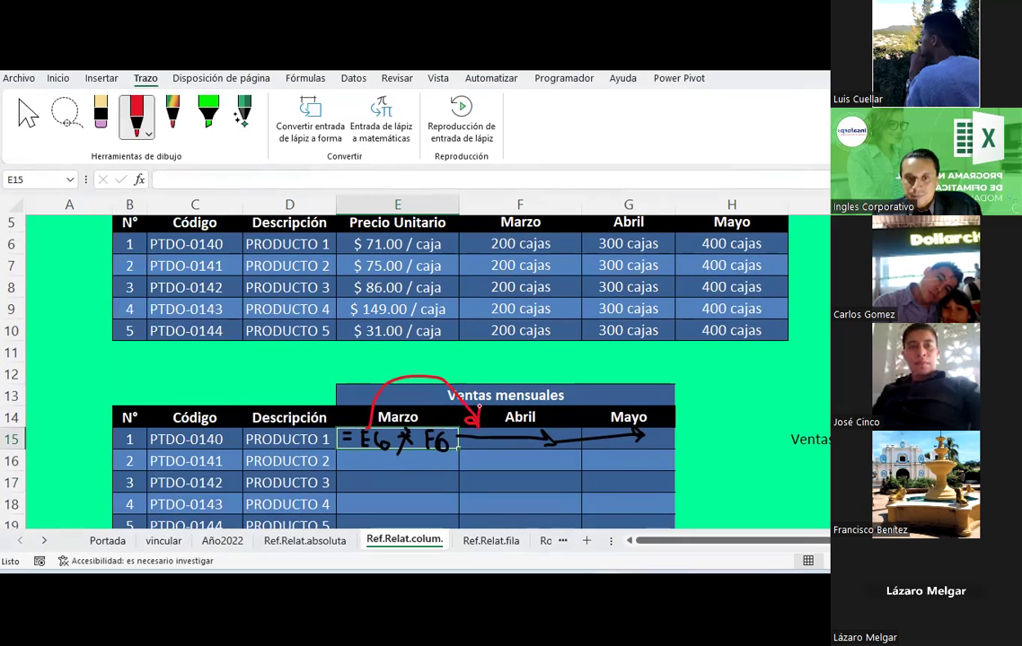
left_click_drag(475, 453, 476, 455)
left_click_drag(495, 433, 499, 448)
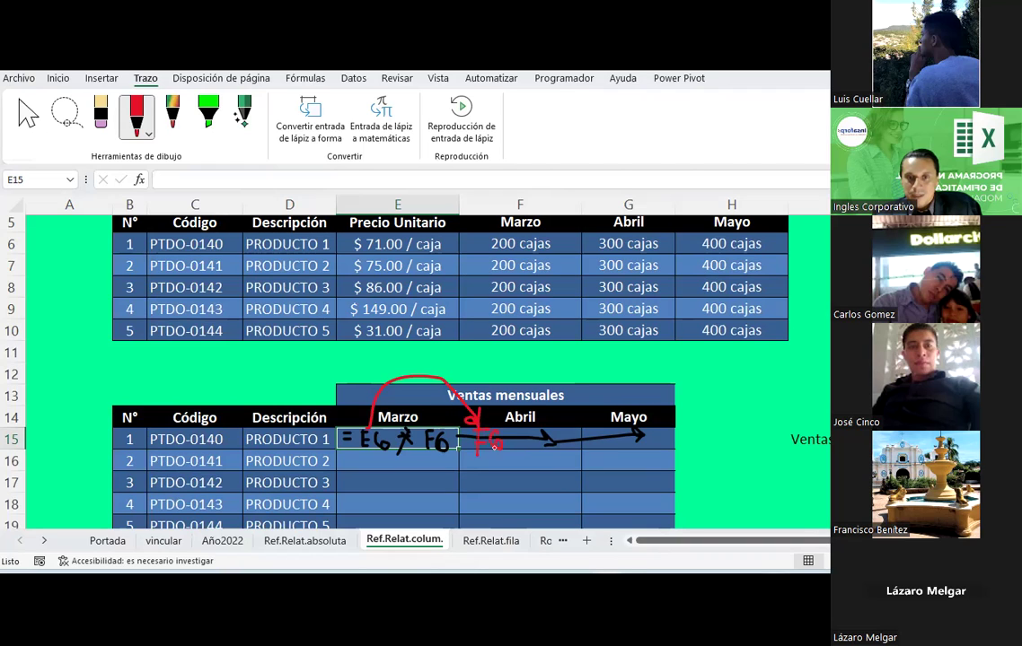
left_click_drag(520, 432, 508, 445)
left_click_drag(436, 445, 538, 434)
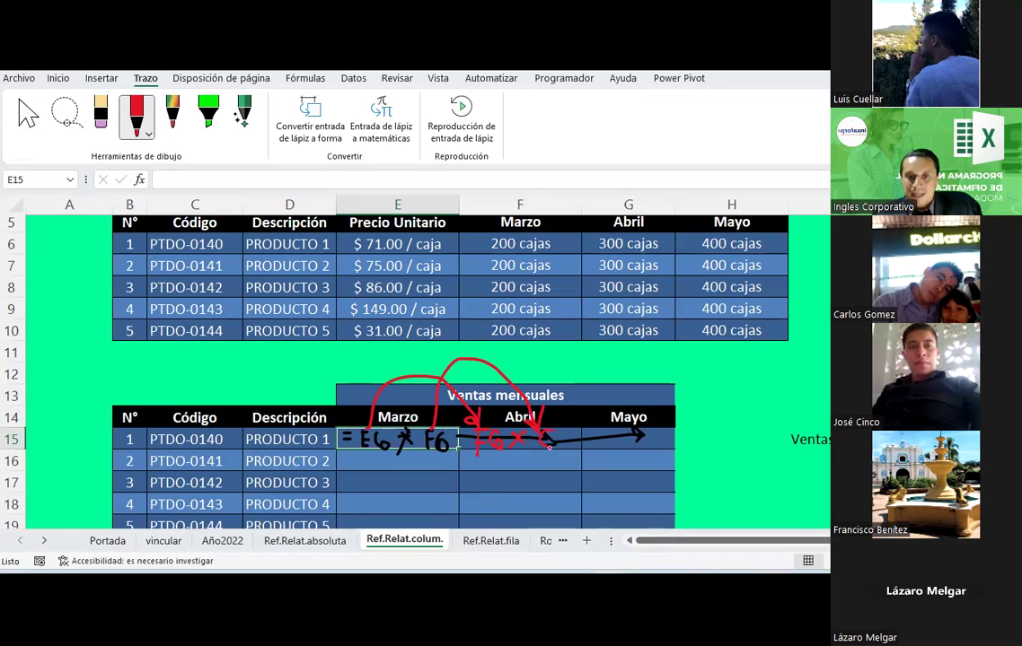
left_click_drag(548, 431, 546, 444)
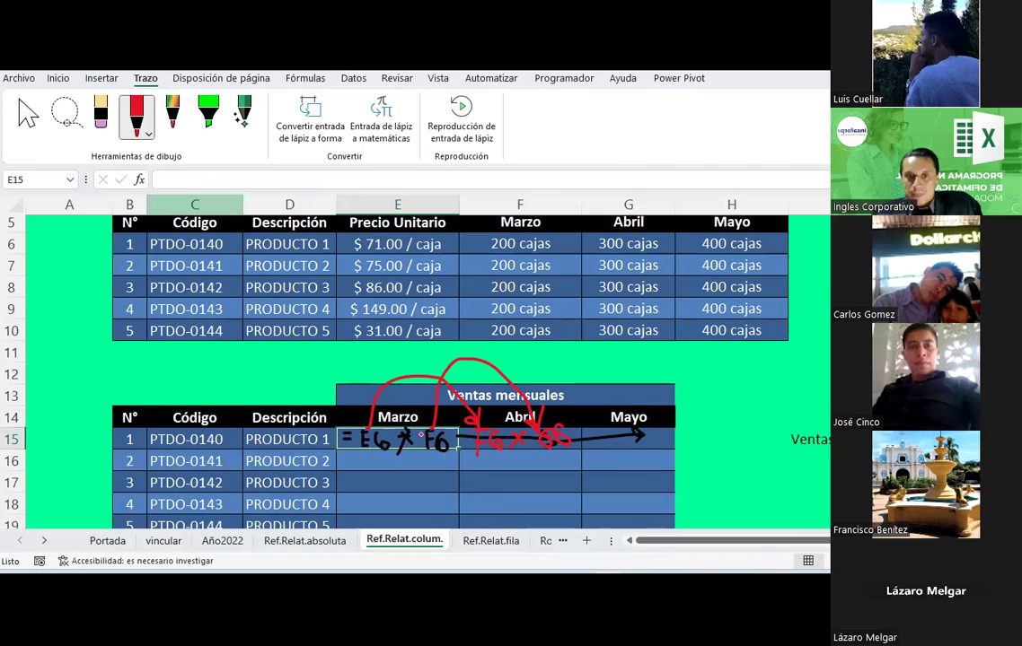
mouse_move(423, 449)
left_mouse_down()
mouse_move(449, 461)
mouse_move(550, 459)
left_mouse_up()
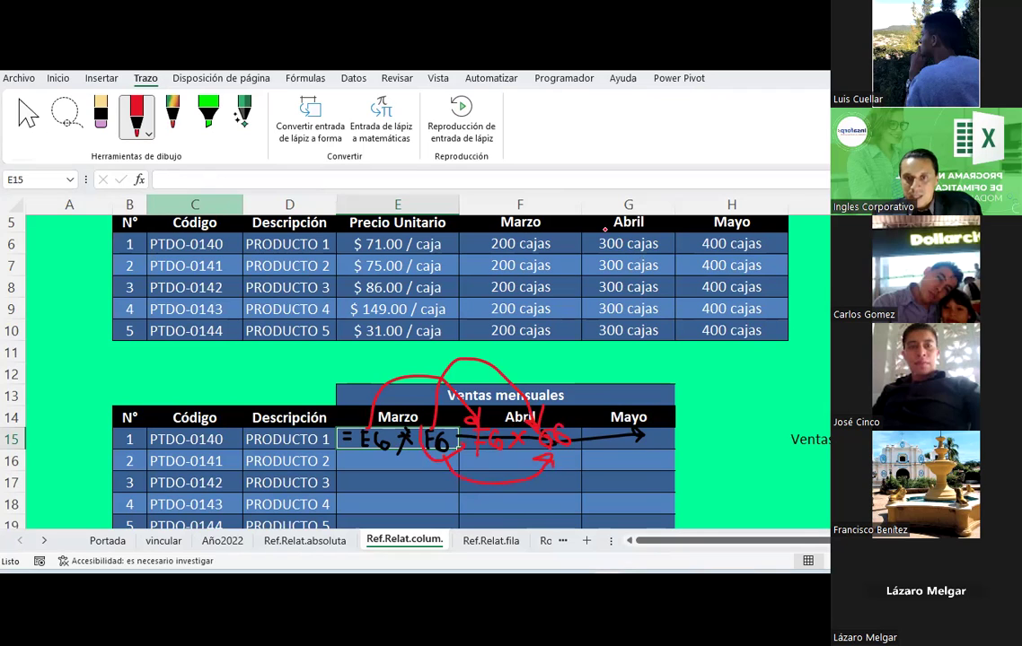
Step: Circle 300 cajas in G6 and the F6 note, then write $E6$6 beside the table
left_click_drag(607, 233, 659, 244)
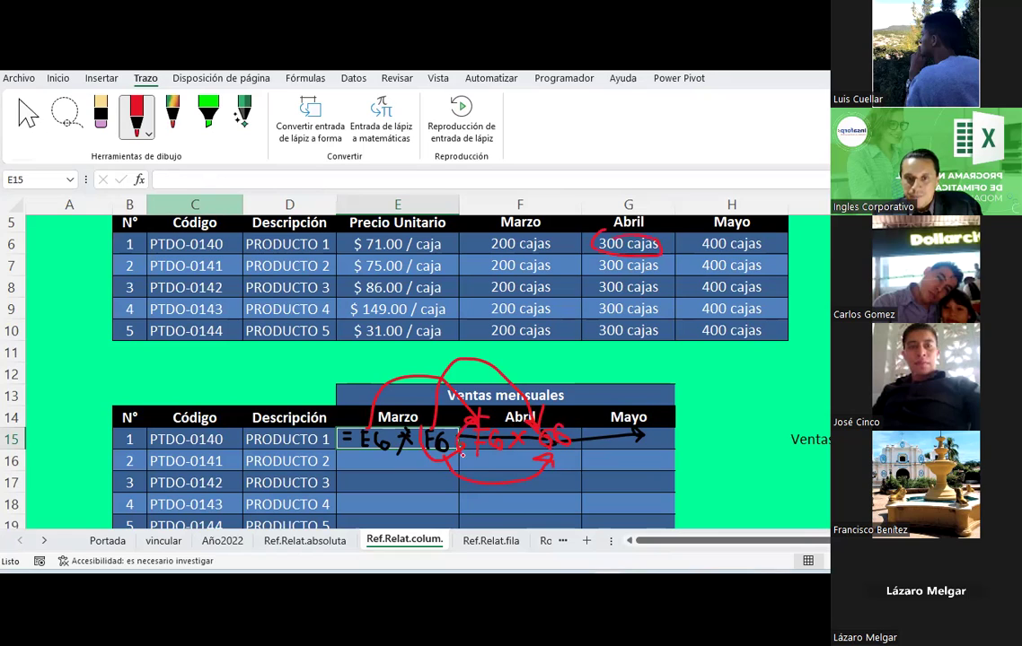
left_click_drag(499, 419, 499, 418)
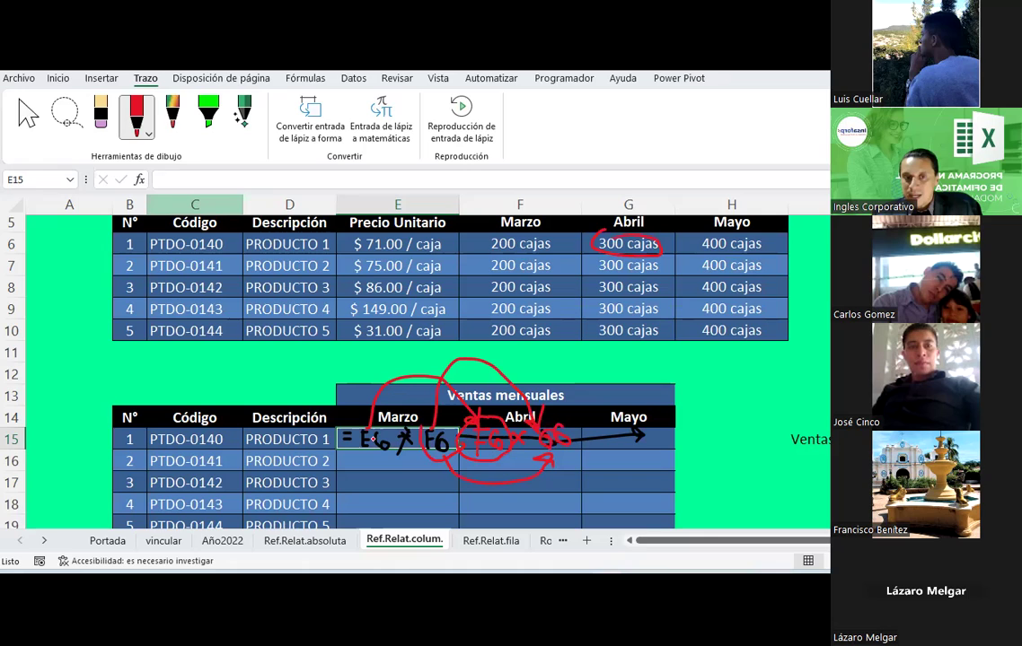
mouse_move(724, 369)
left_mouse_down()
mouse_move(705, 364)
mouse_move(707, 388)
mouse_move(733, 384)
mouse_move(741, 366)
mouse_move(754, 392)
mouse_move(770, 385)
mouse_move(779, 397)
left_mouse_up()
left_click(733, 389)
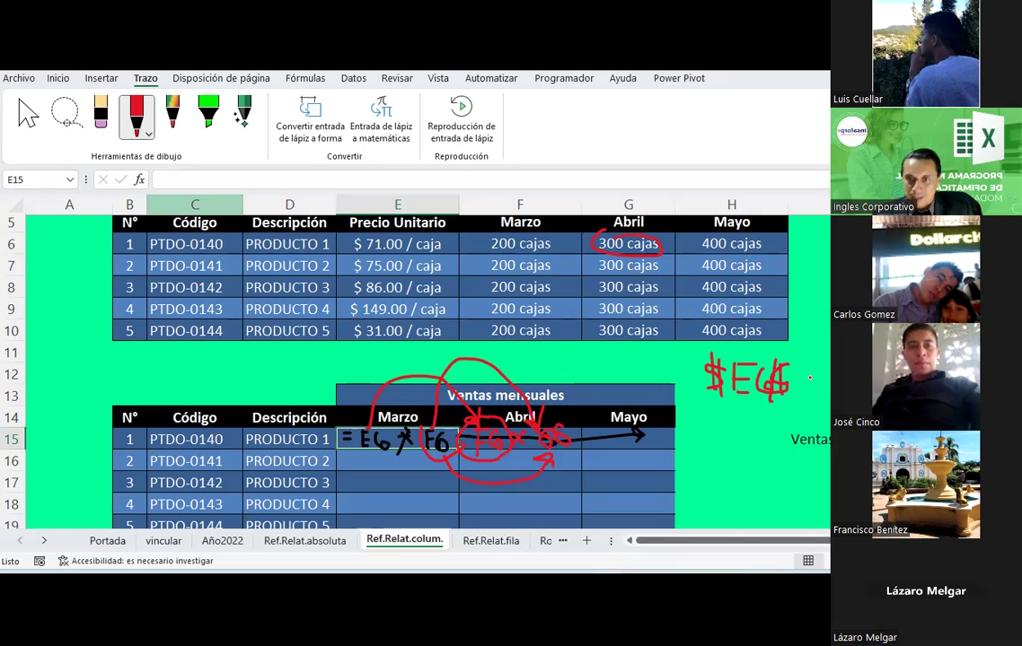
left_click_drag(805, 365, 798, 385)
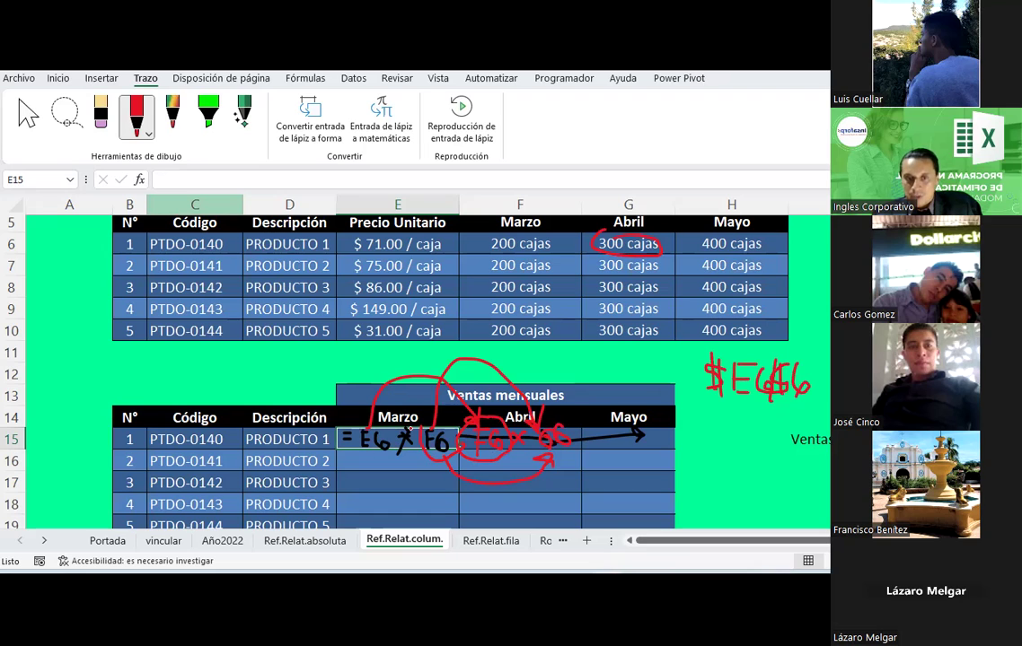
Step: Handwrite $E6 x F6 in red in E17, with arrows across row 17 and down Marzo
scroll(349, 464, "down", 1)
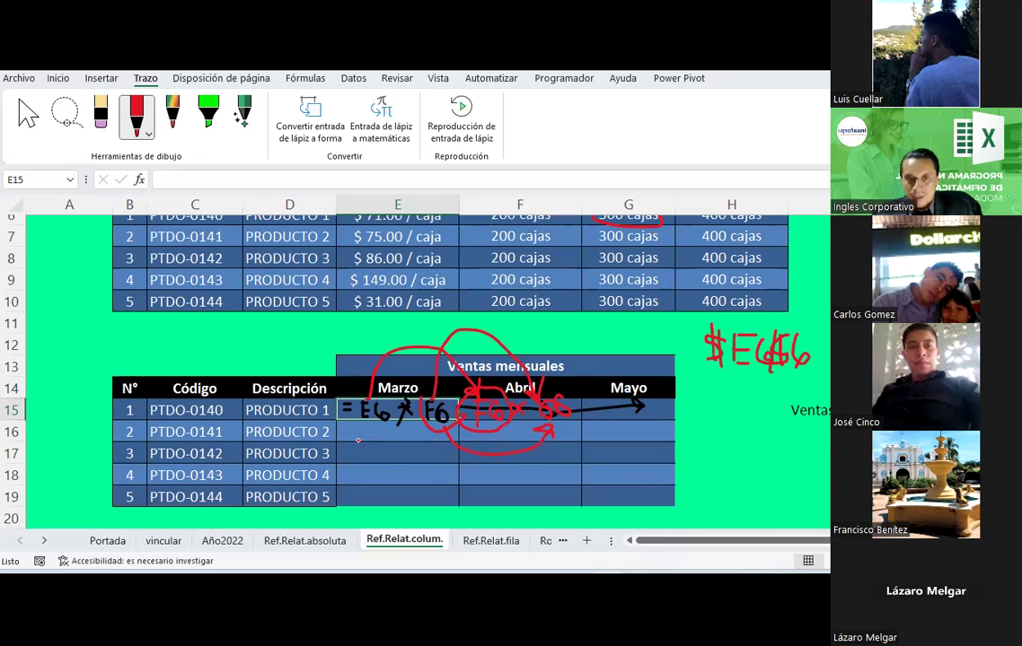
left_click_drag(364, 442, 362, 453)
left_click_drag(382, 454, 387, 444)
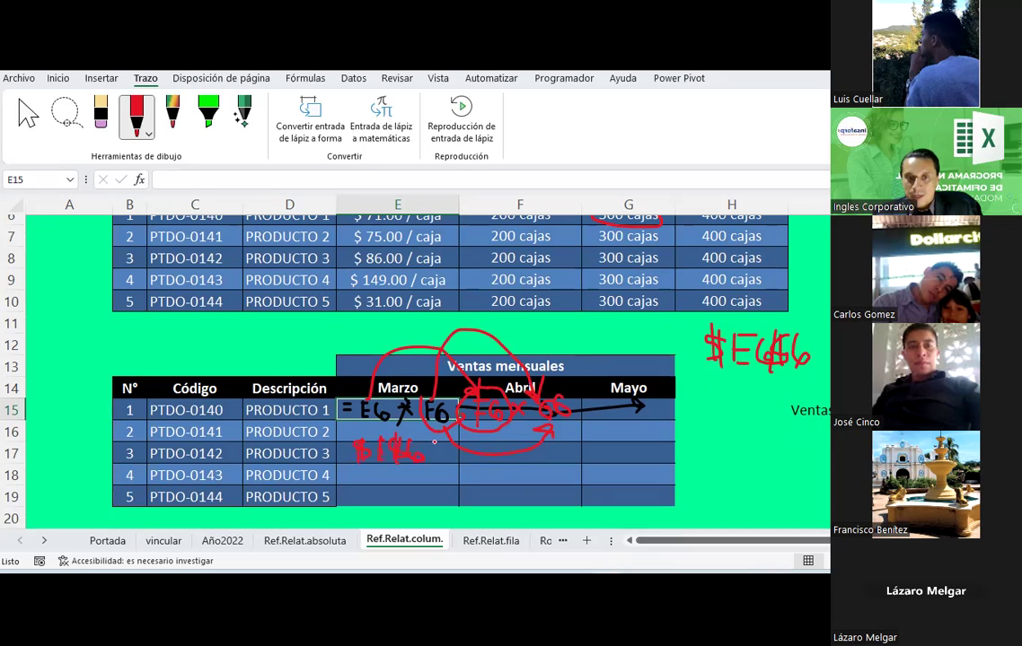
left_click_drag(443, 452, 430, 461)
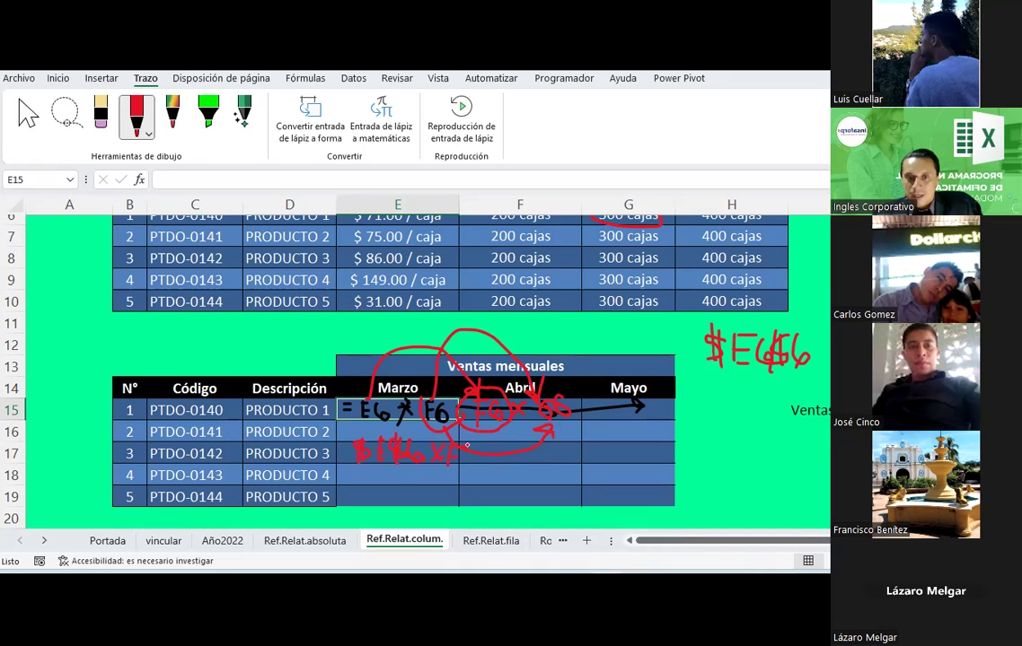
mouse_move(466, 449)
left_mouse_down()
mouse_move(626, 459)
mouse_move(624, 472)
left_mouse_up()
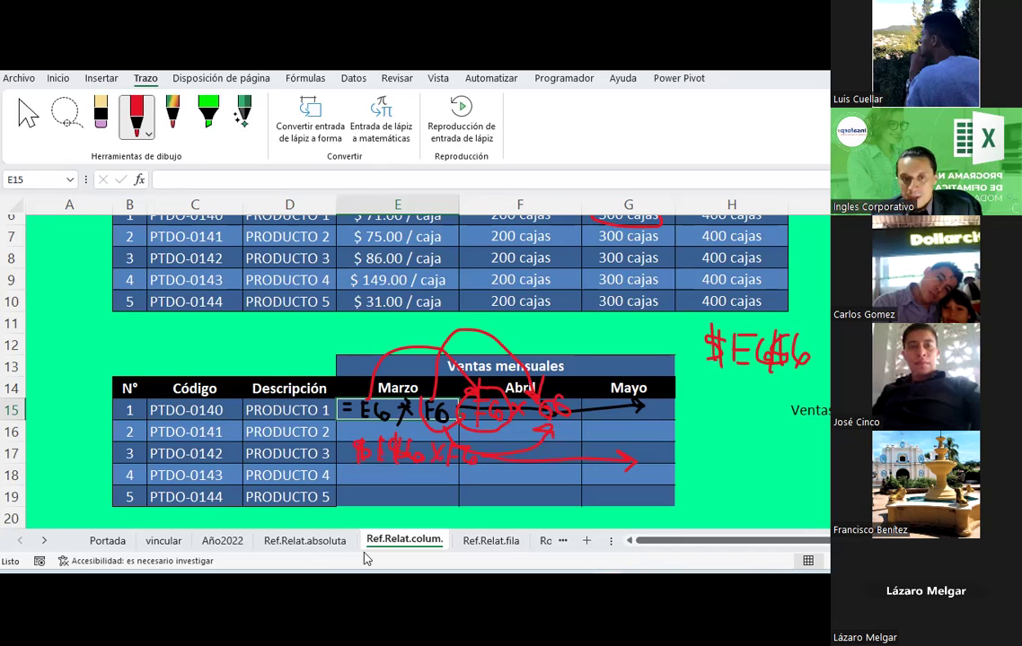
left_click_drag(342, 446, 346, 497)
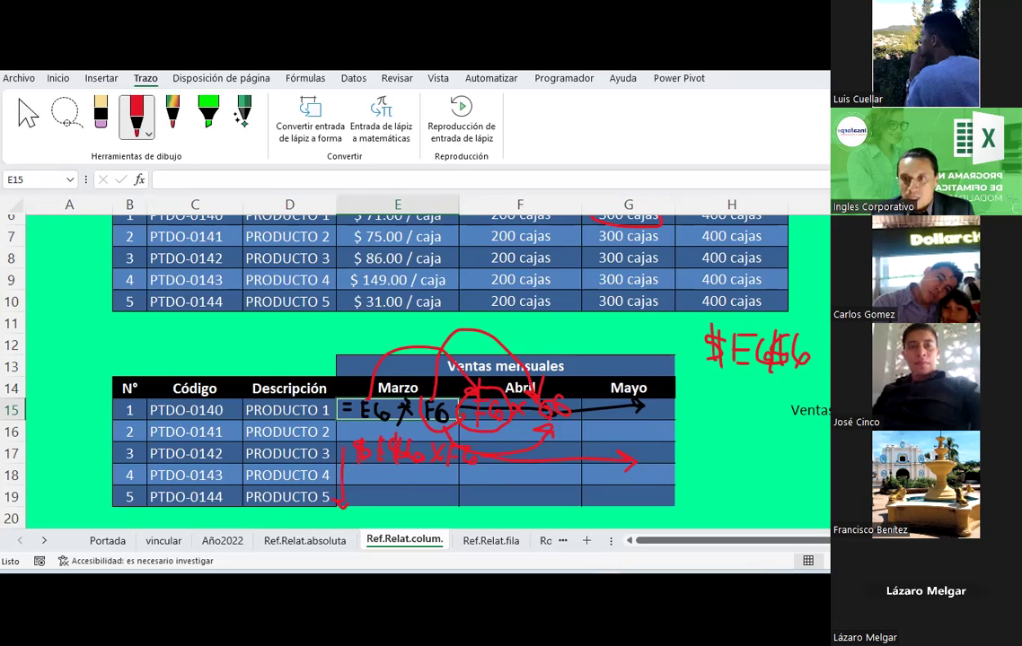
Step: Circle 200 cajas in red, then delete the red loops, formula notes and arrows
scroll(449, 368, "up", 1)
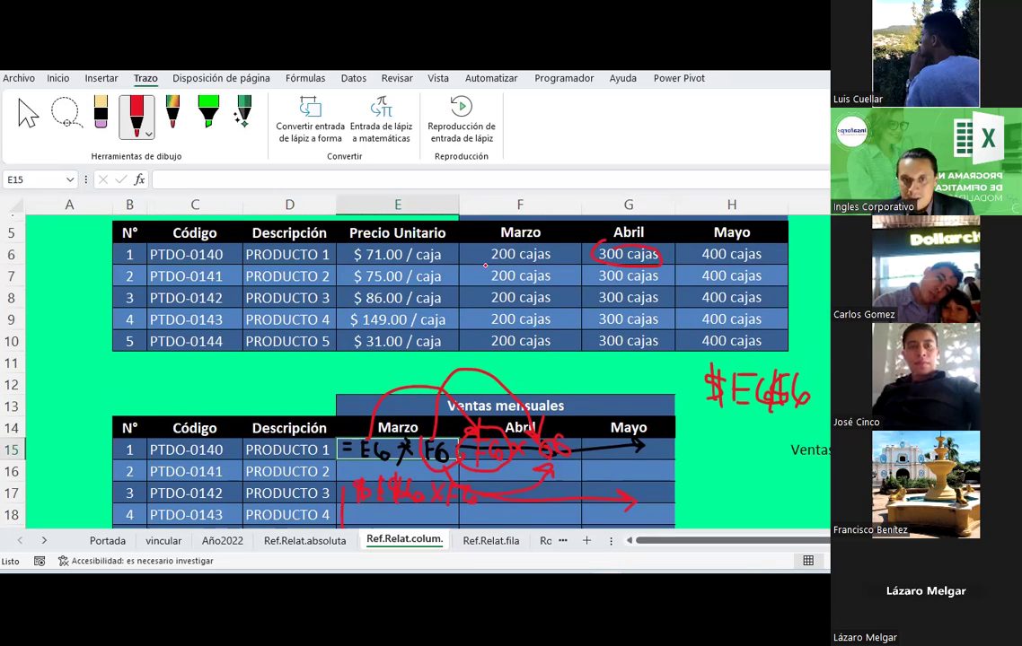
left_click_drag(492, 264, 446, 254)
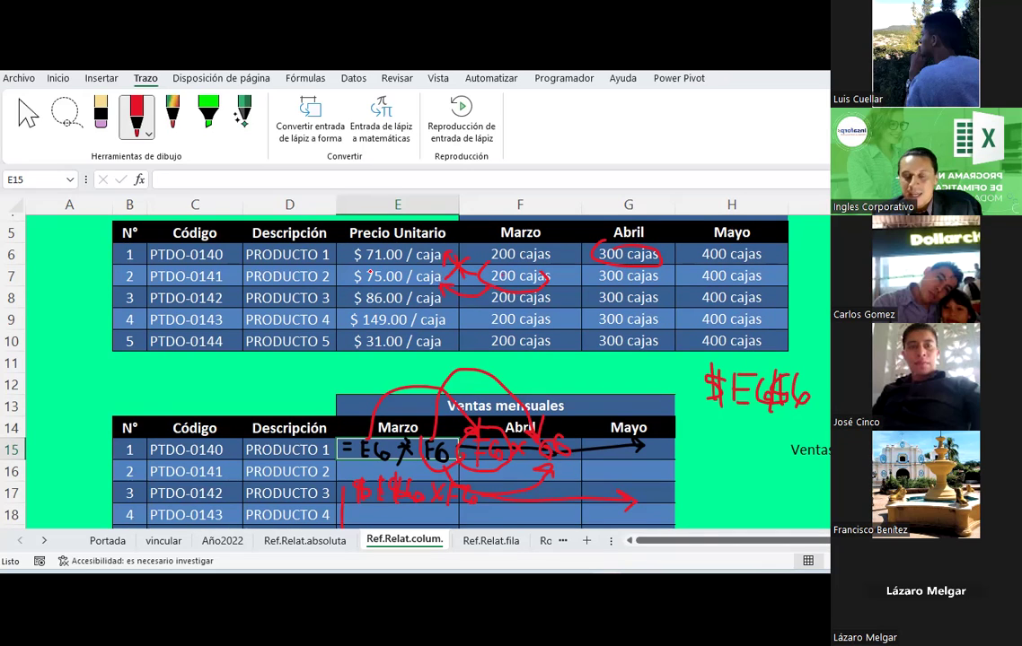
left_click(27, 114)
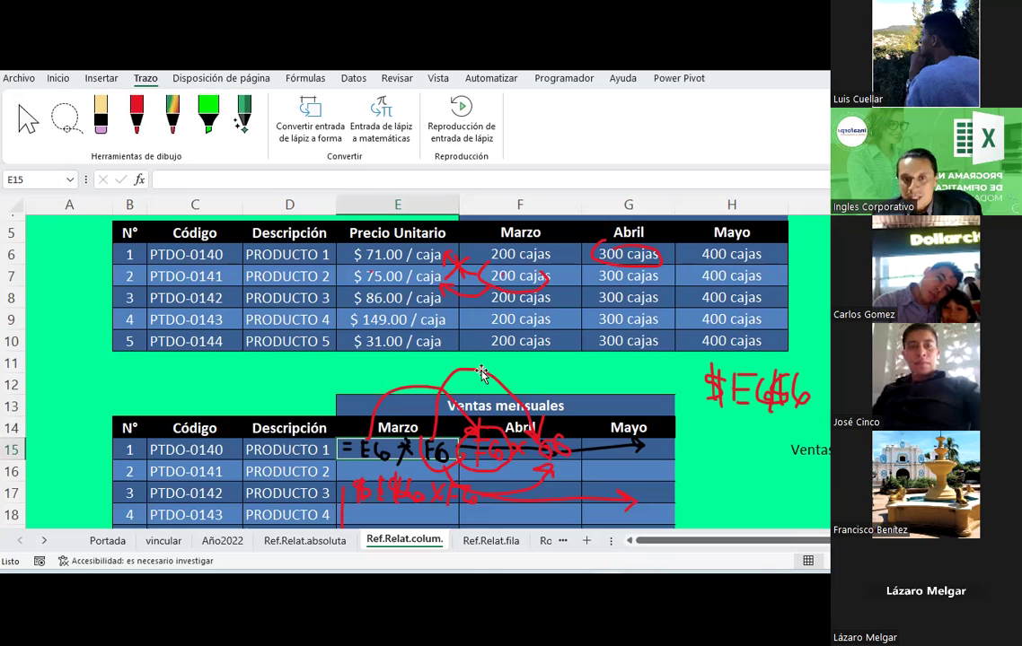
left_click(481, 370)
key("Delete")
left_click(449, 489)
key("Delete")
left_click(460, 458)
key("Delete")
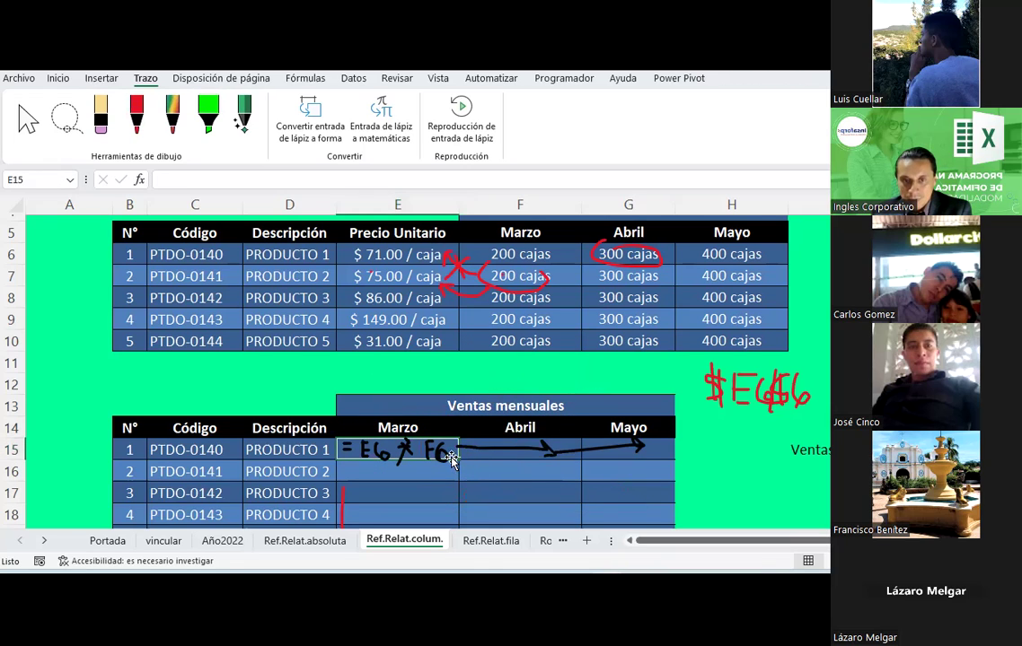
Step: Delete the black ink arrows and handwritten =E6*F6 from E15:G15, then select E15
left_click(485, 453)
key("Delete")
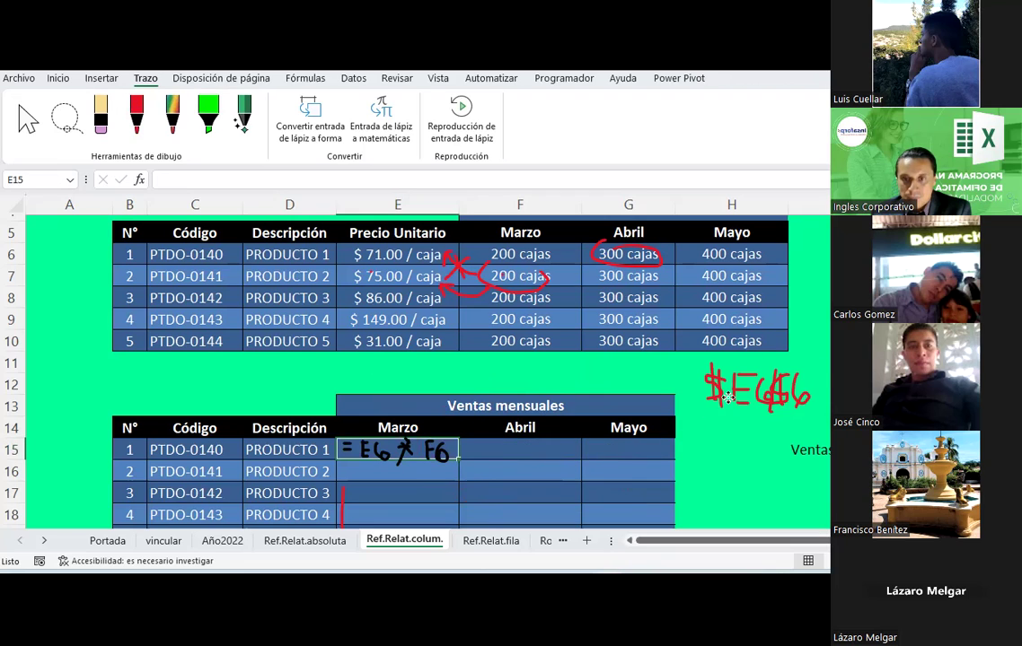
left_click(396, 449)
key("Delete")
left_click(433, 453)
key("Delete")
left_click(441, 456)
key("Delete")
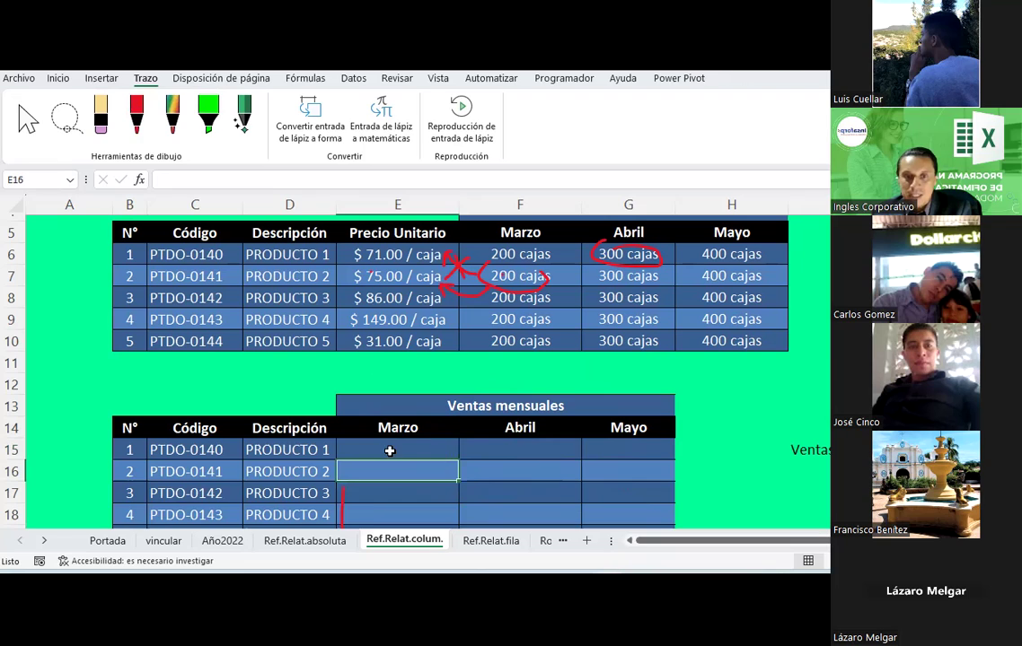
left_click(390, 449)
Step: Enter the formula =$E6*F6 in cell E15
type("=")
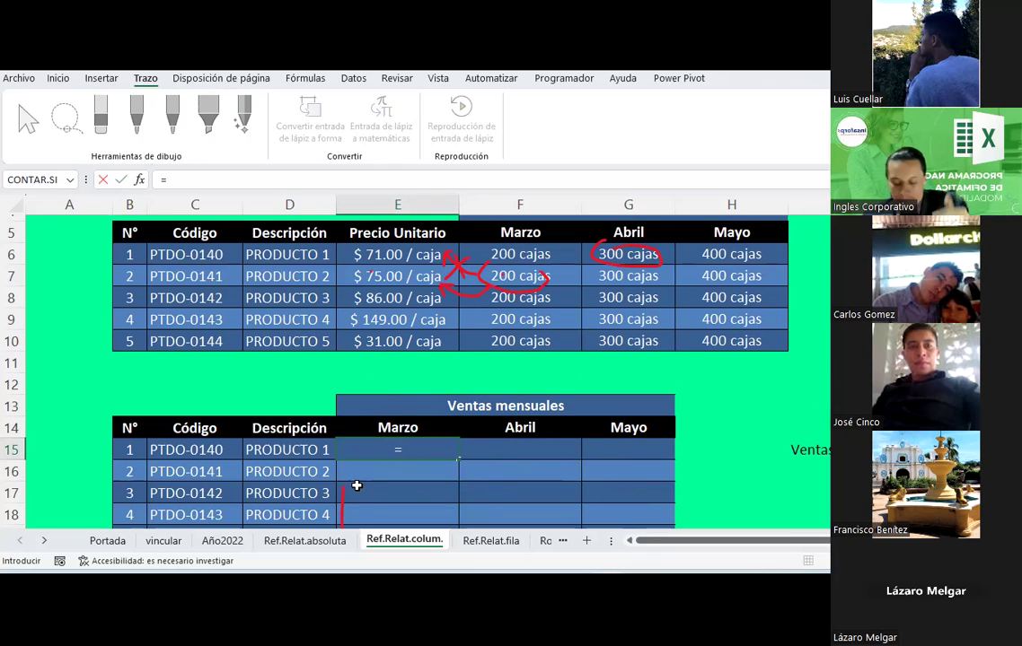
type("$")
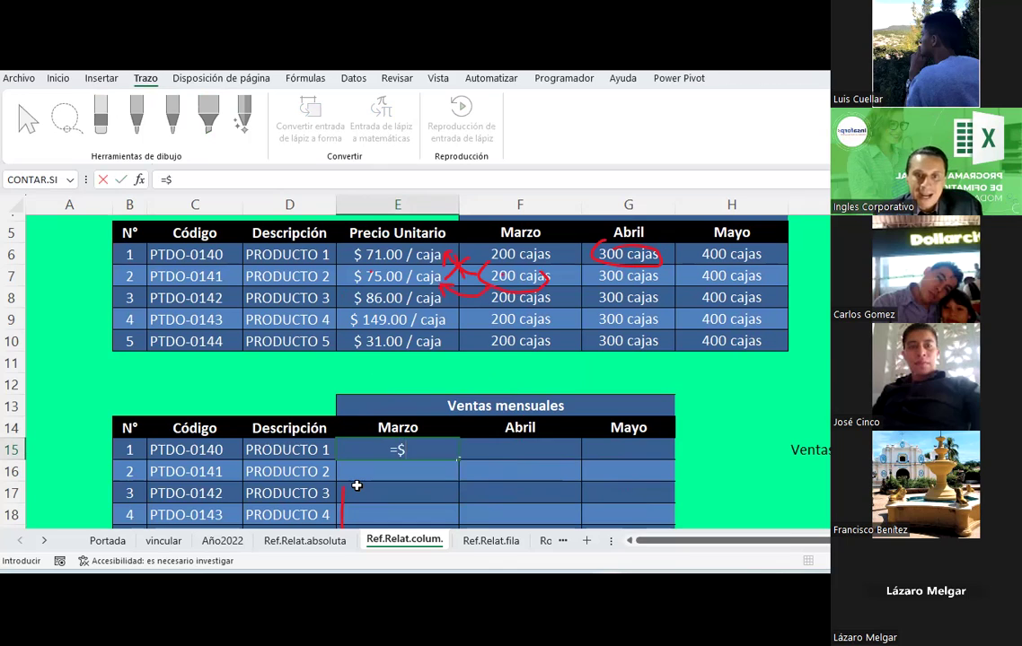
type("E")
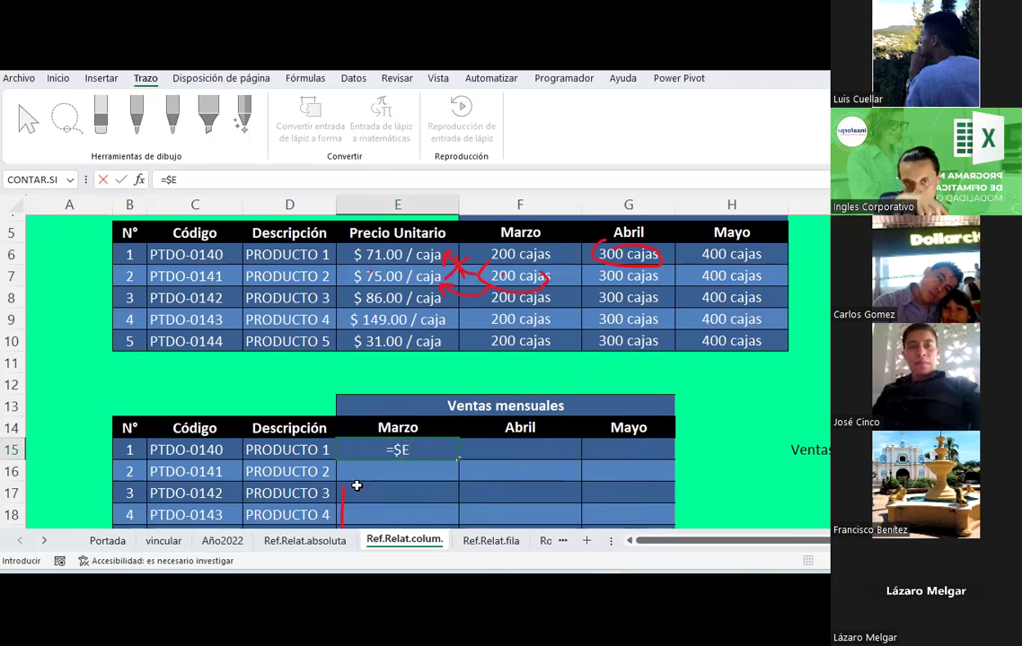
type("6")
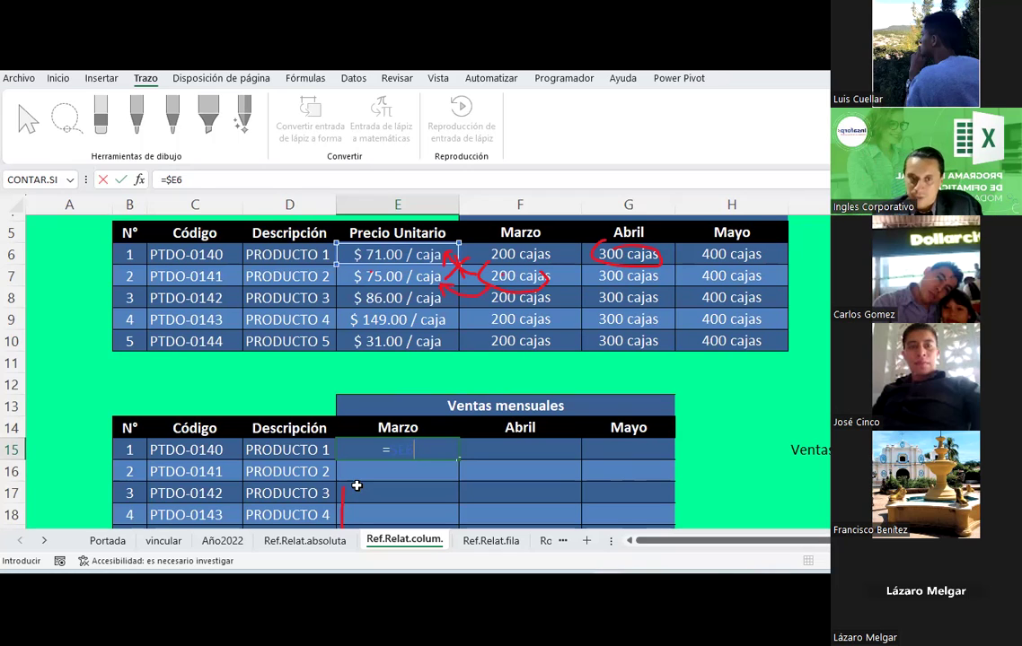
type("*")
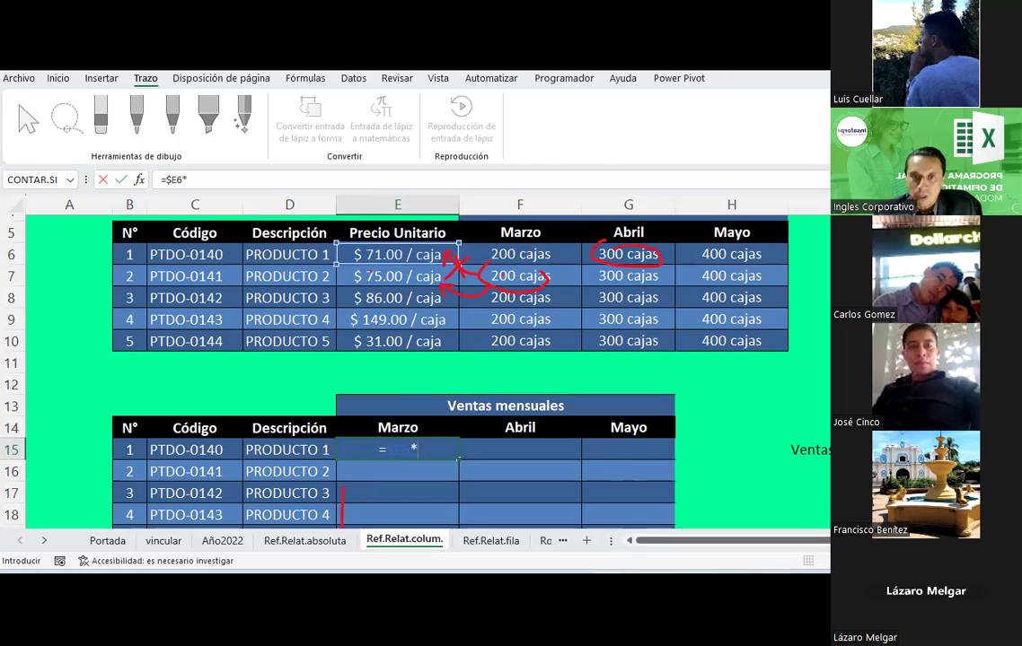
left_click(556, 254)
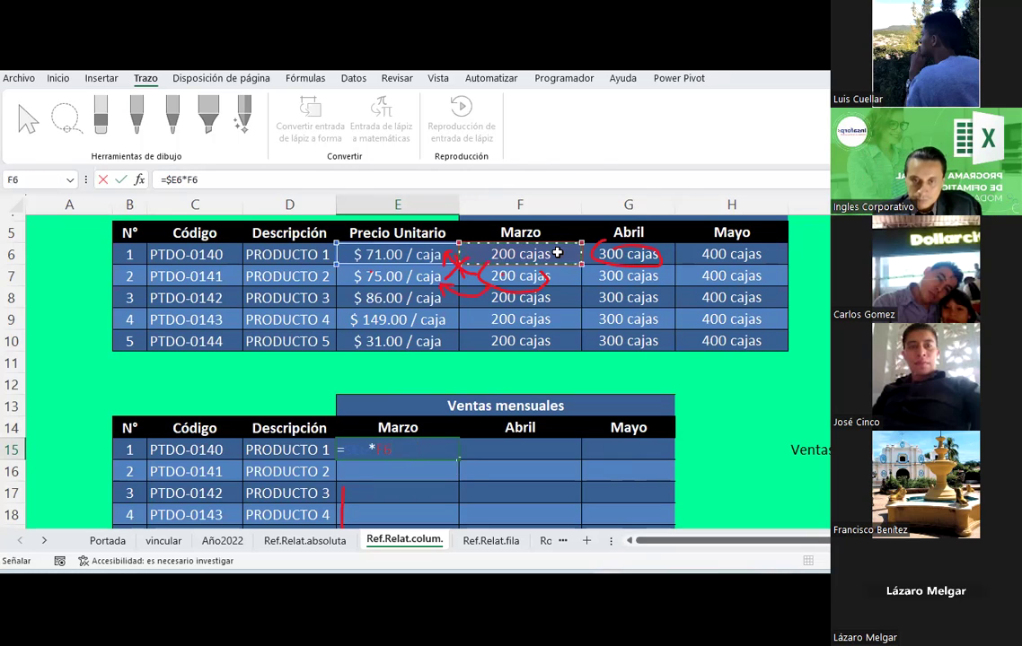
key("Return")
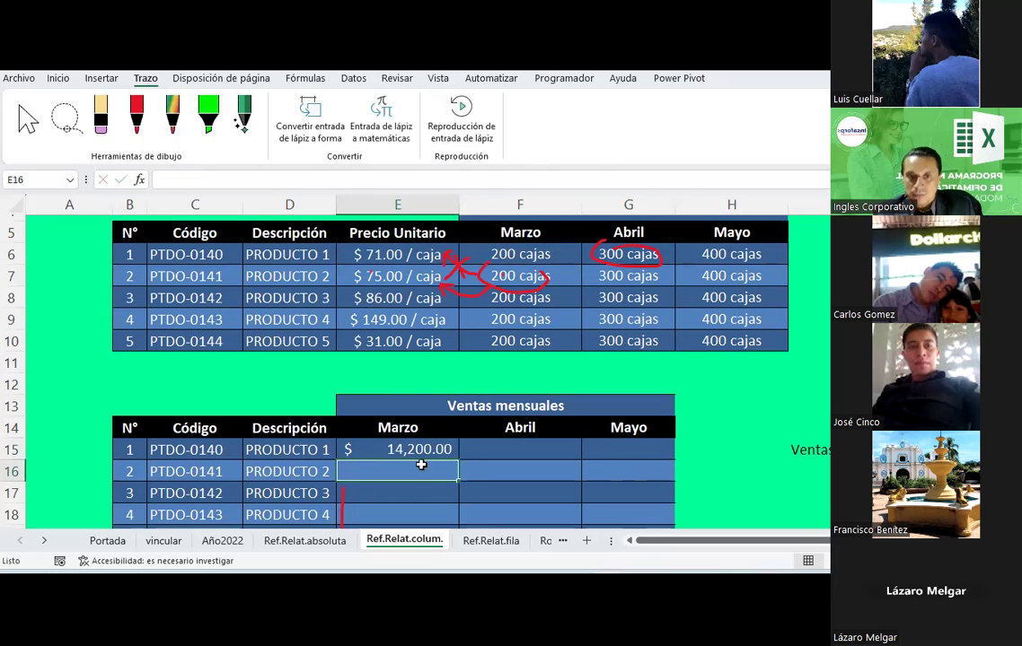
left_click(417, 448)
Step: Delete the remaining red ink marks around E6:G6 and E17
left_click(489, 278)
key("Delete")
left_click(615, 244)
key("Delete")
left_click(342, 494)
key("Delete")
Step: Fill E15's formula across to G15, giving 14,200.00, 21,300.00 and 28,400.00, and check each formula with F2
left_click_drag(462, 461, 659, 461)
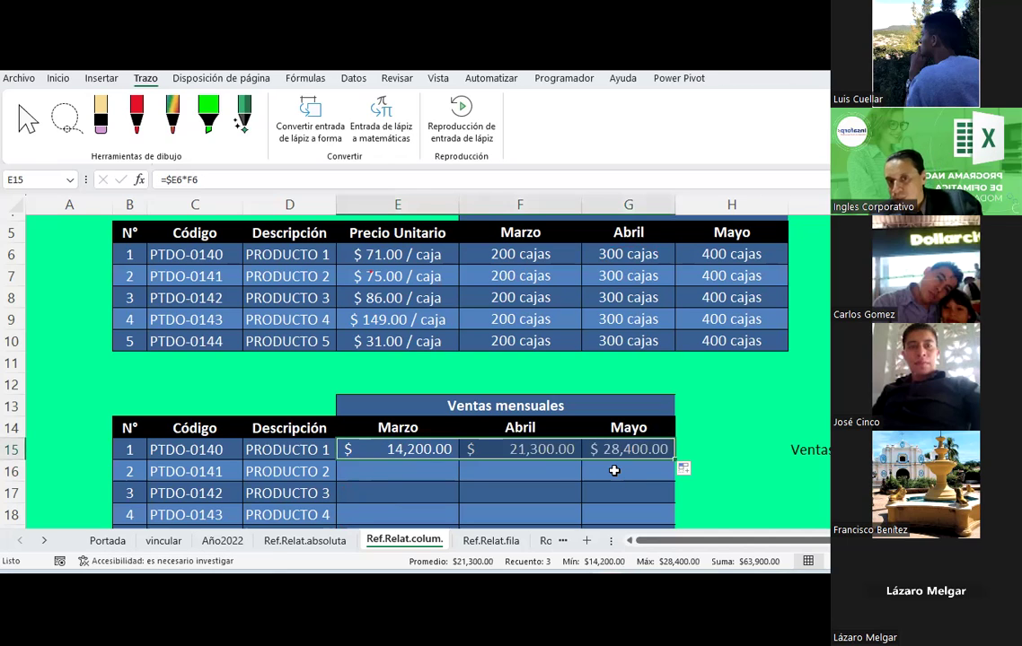
left_click(444, 449)
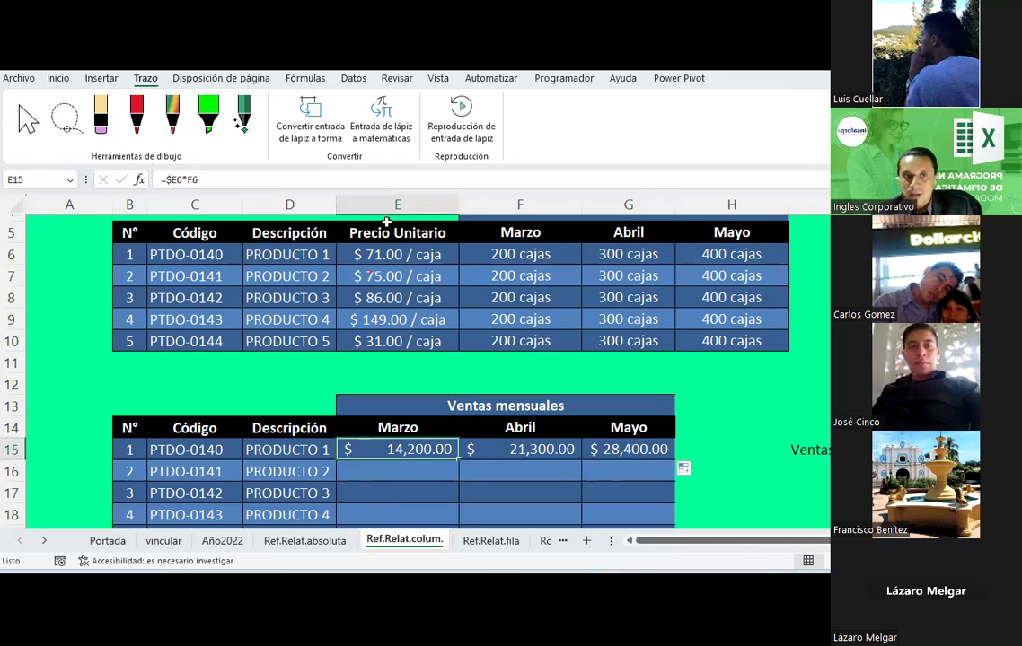
key("F2")
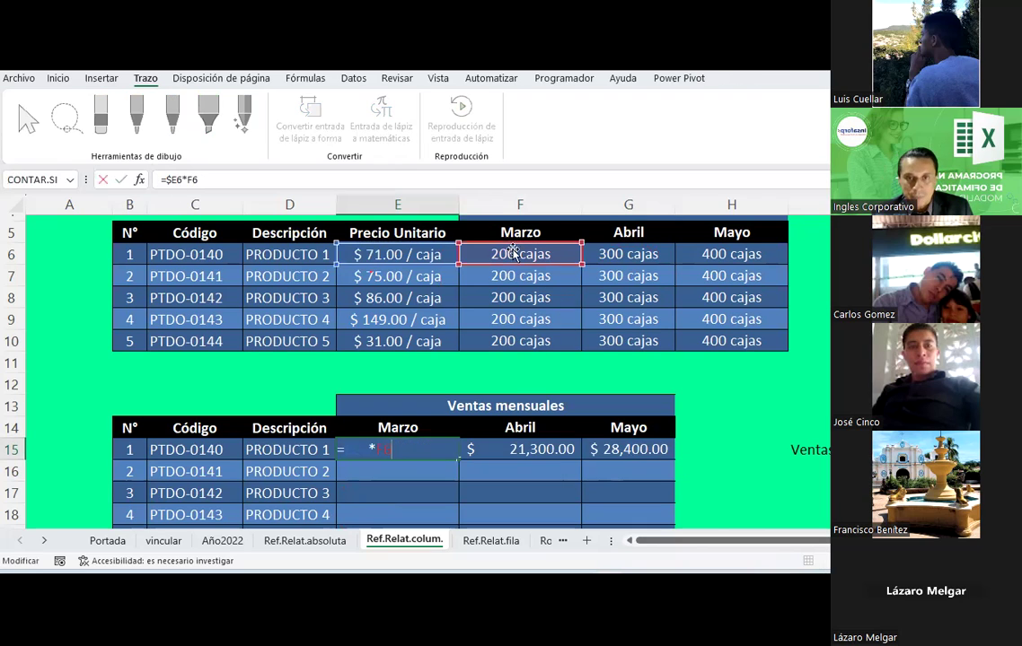
left_click(536, 452)
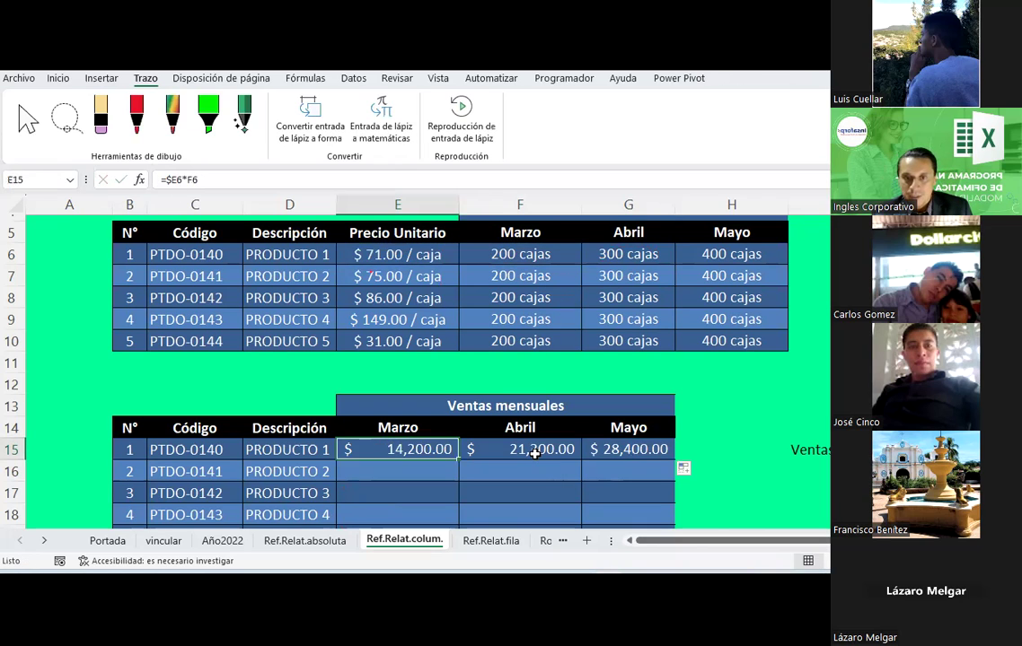
key("F2")
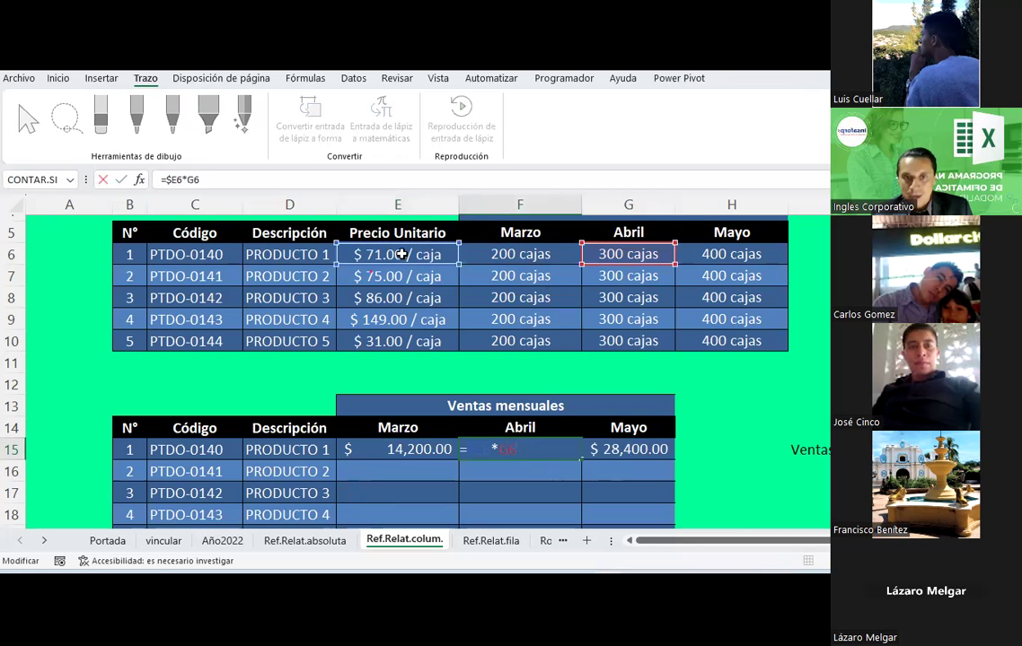
left_click(627, 446)
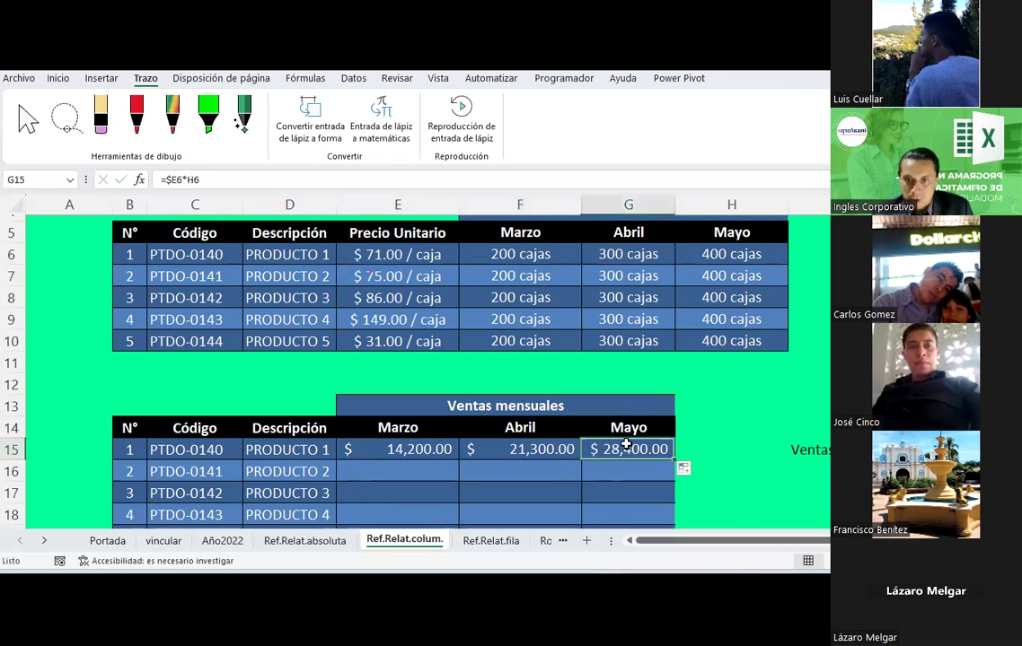
key("F2")
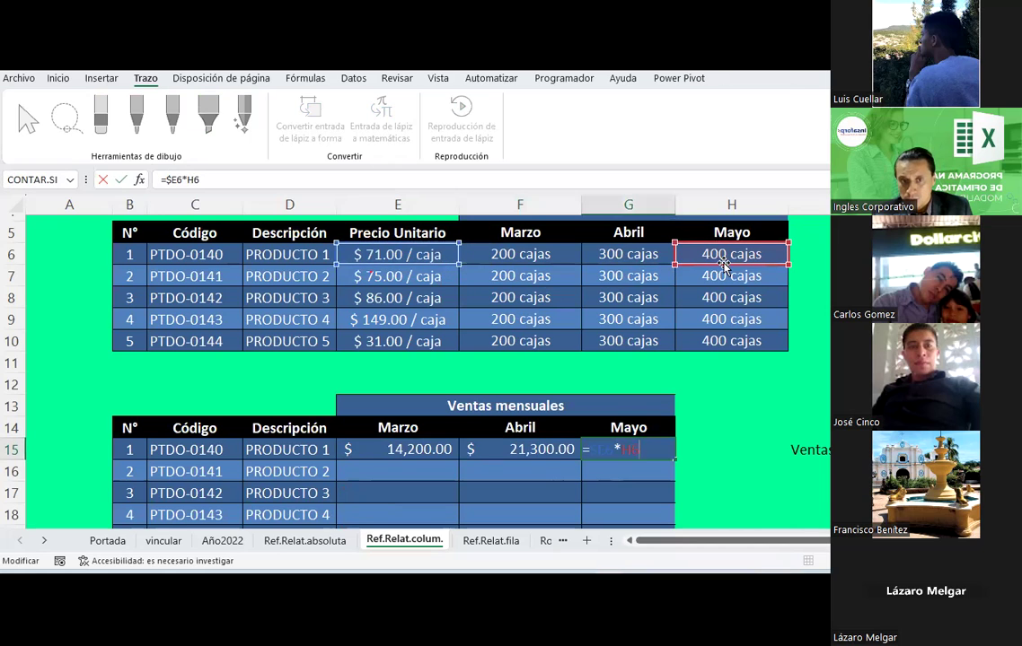
key("Escape")
scroll(396, 370, "down", 2)
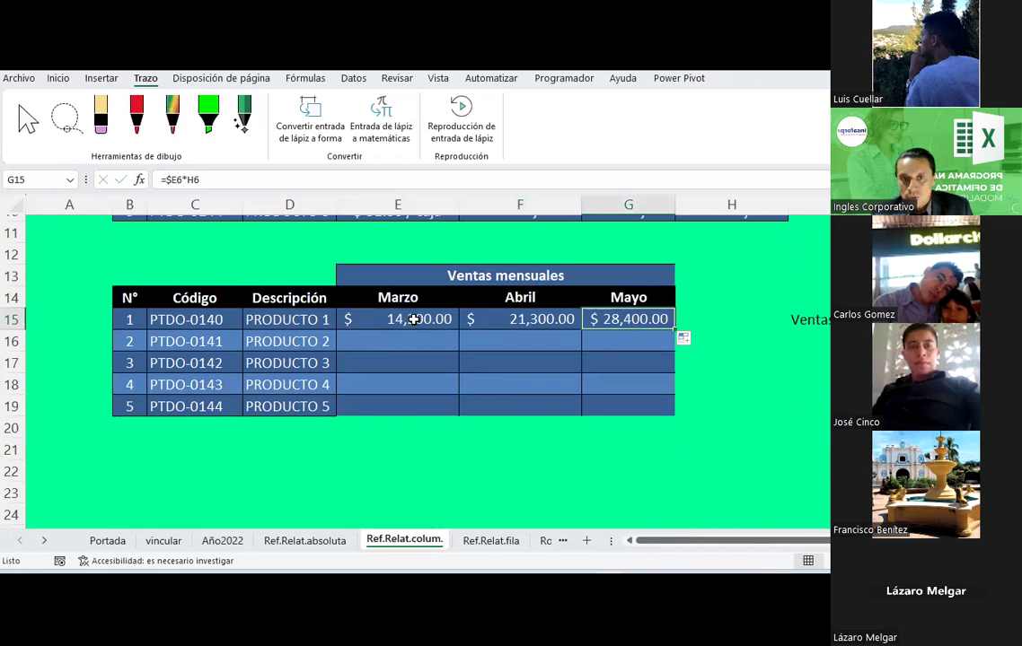
left_click_drag(413, 319, 598, 326)
Step: Copy the E15:G15 formulas and paste them into E16:G19 for the other products
key("ctrl+c")
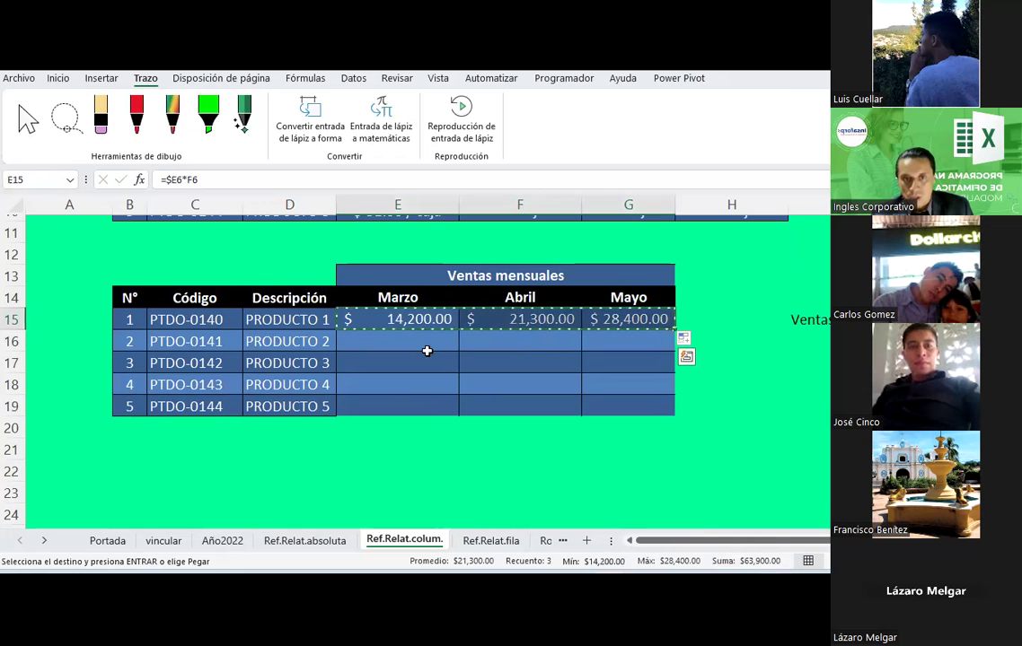
left_click_drag(443, 345, 608, 406)
right_click(609, 407)
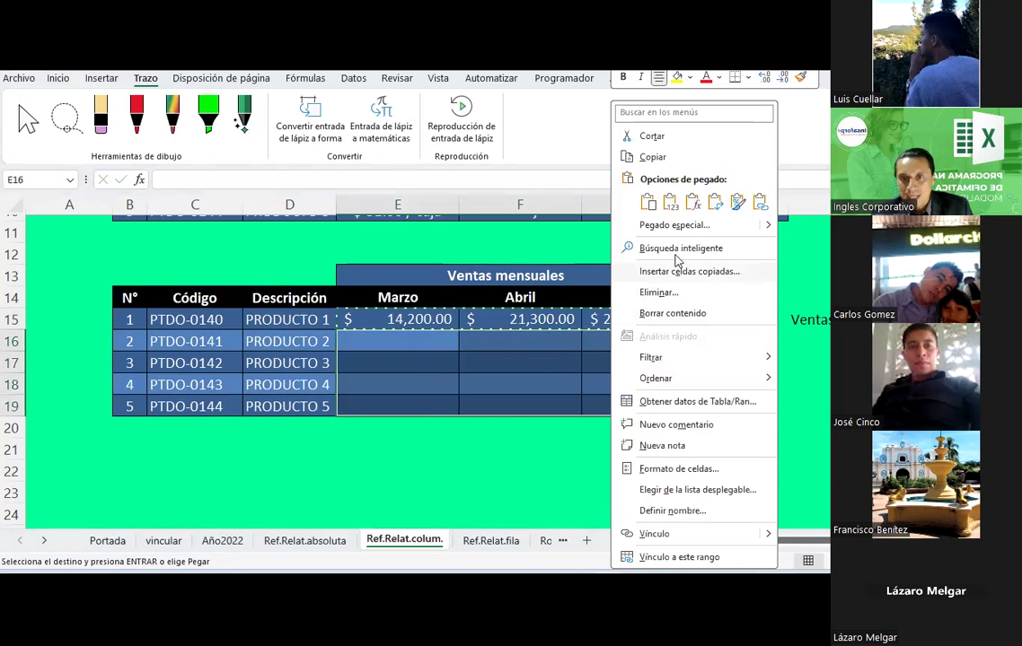
left_click(647, 202)
Step: Check the pasted Marzo, Abril and Mayo formulas for PRODUCTO 1 to 3
scroll(443, 437, "up", 1)
scroll(443, 437, "up", 1)
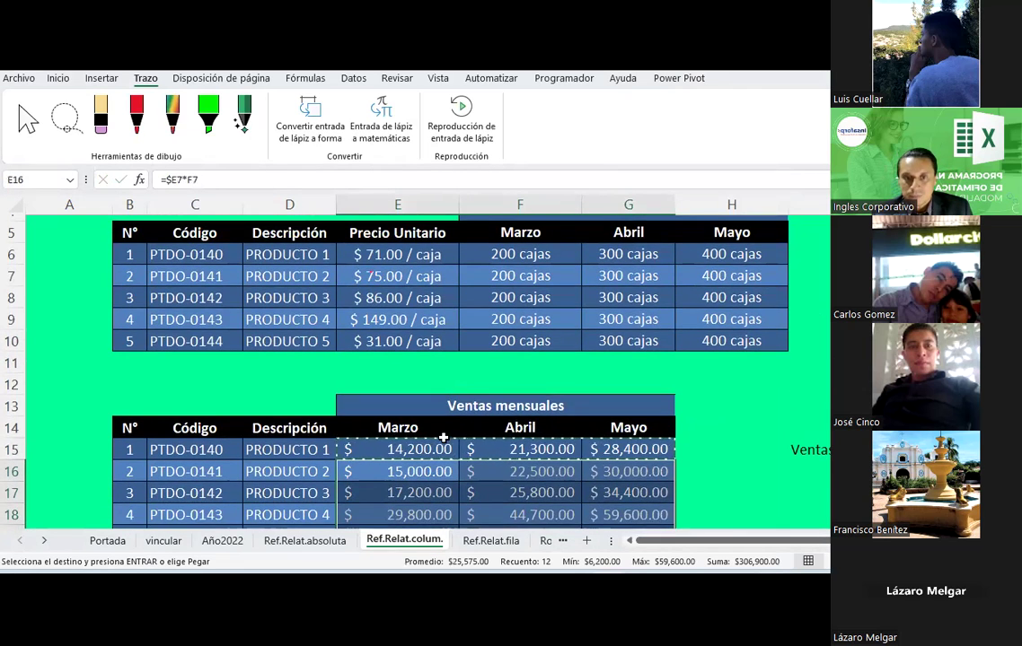
double_click(440, 472)
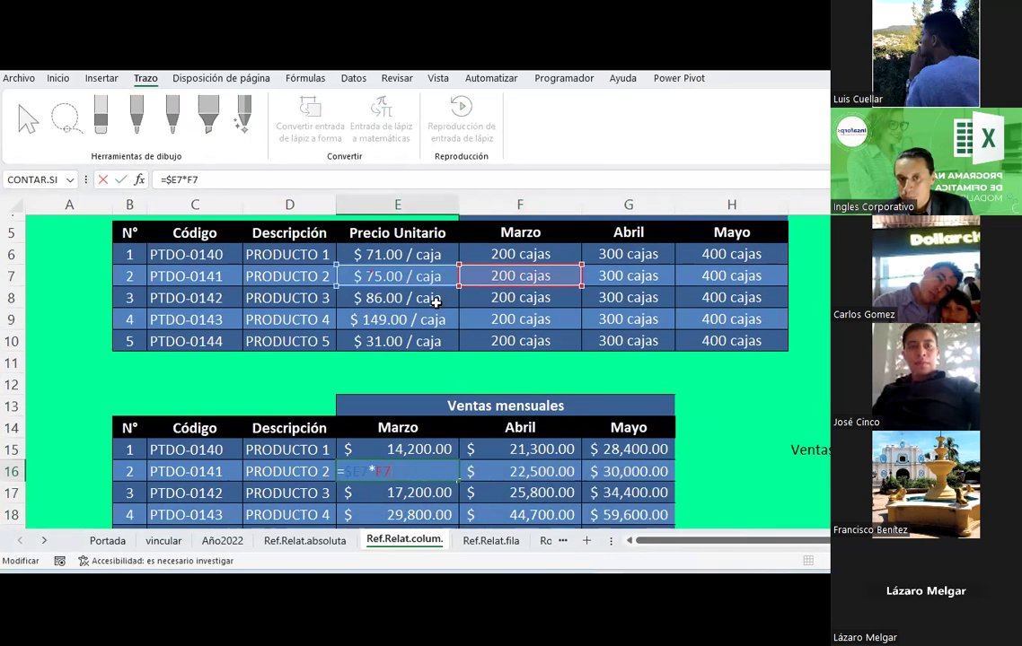
key("Return")
left_click(399, 448)
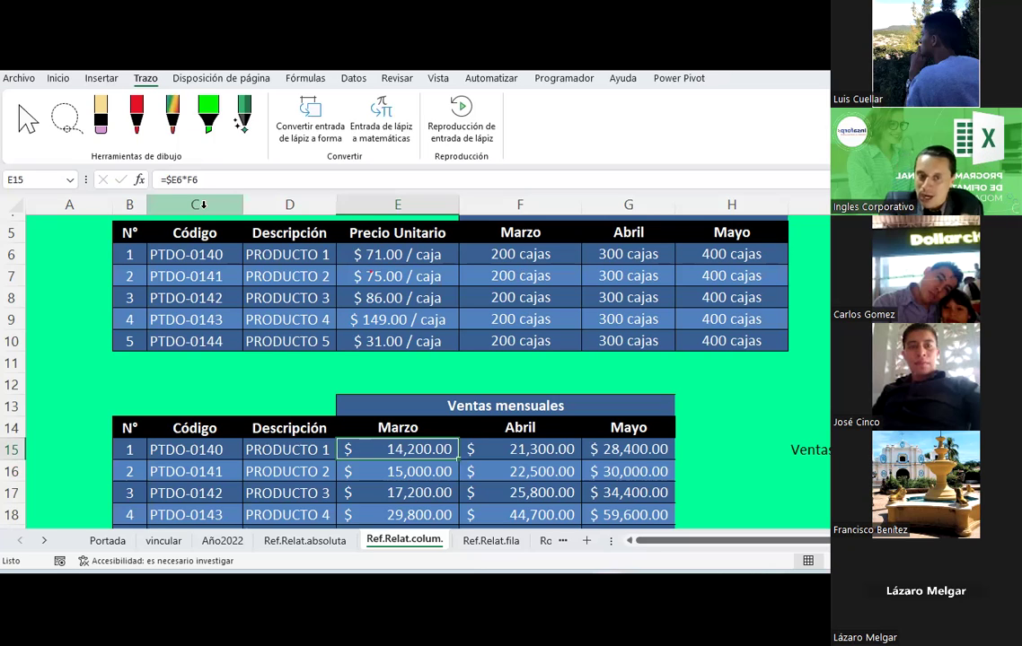
left_click(485, 480)
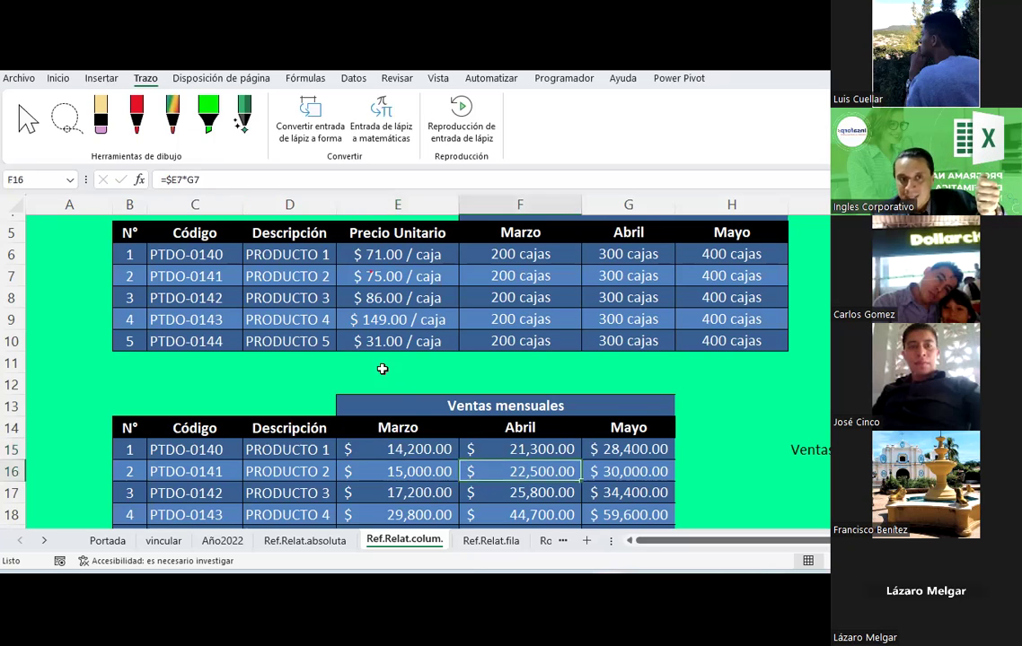
key("Right")
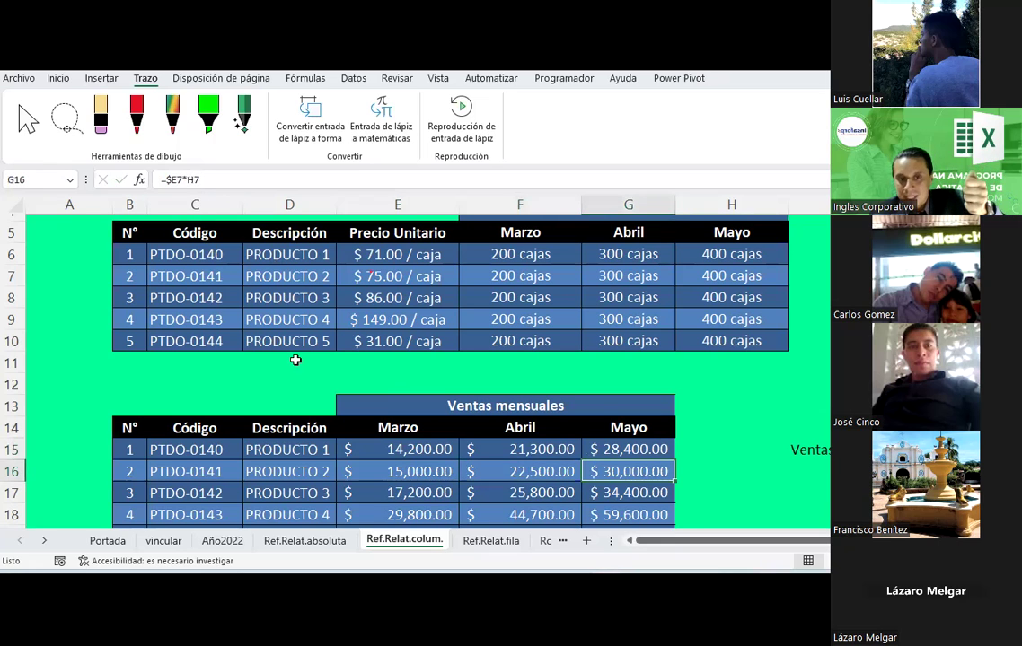
scroll(297, 358, "down", 1)
left_click(378, 427)
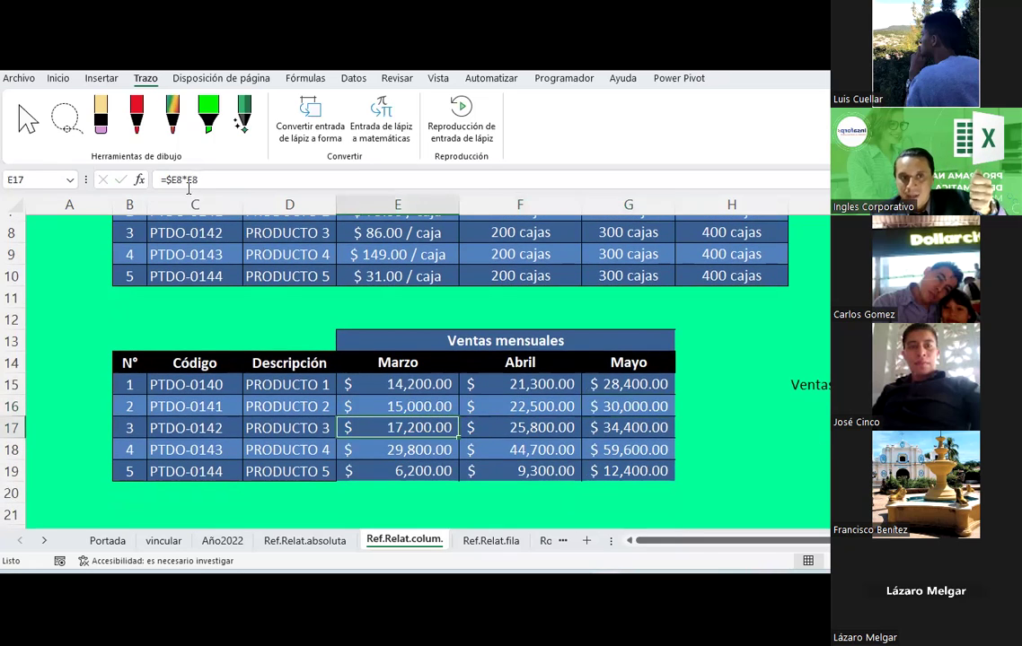
left_click(504, 428)
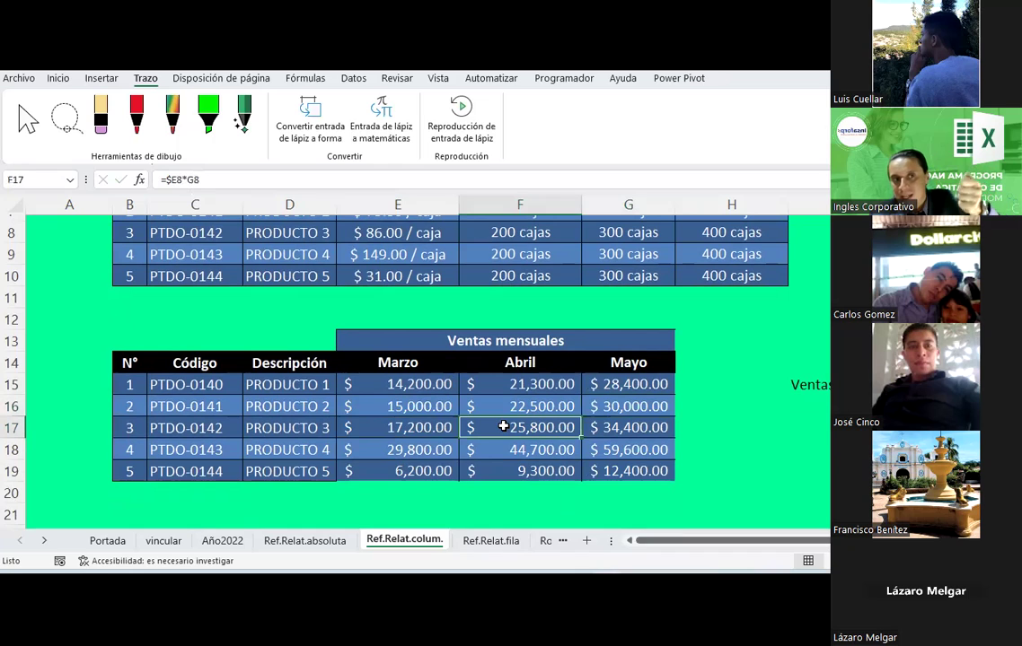
left_click(647, 429)
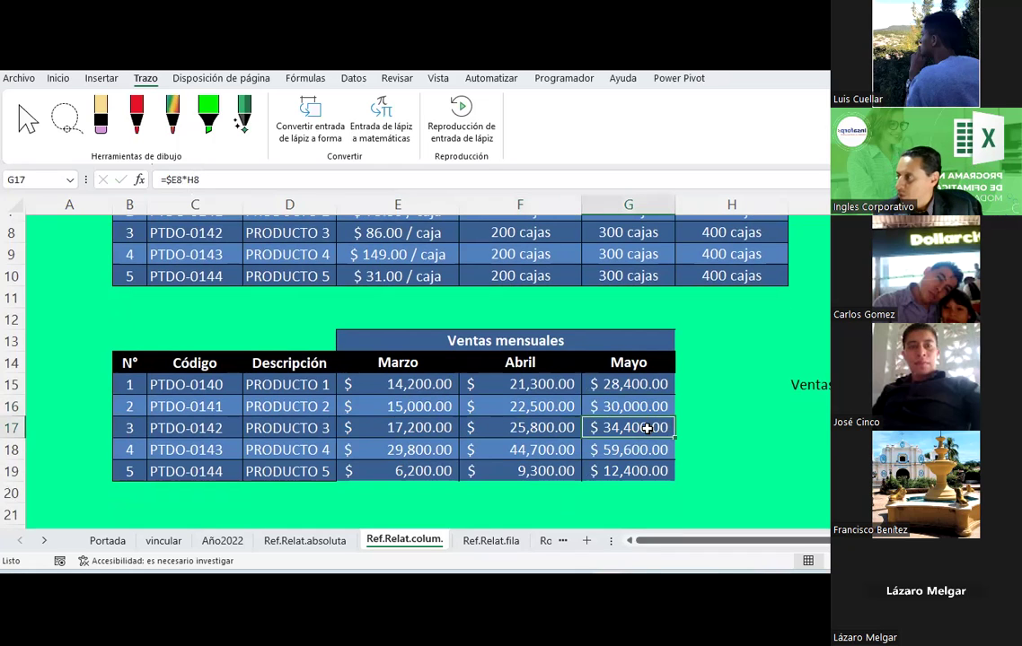
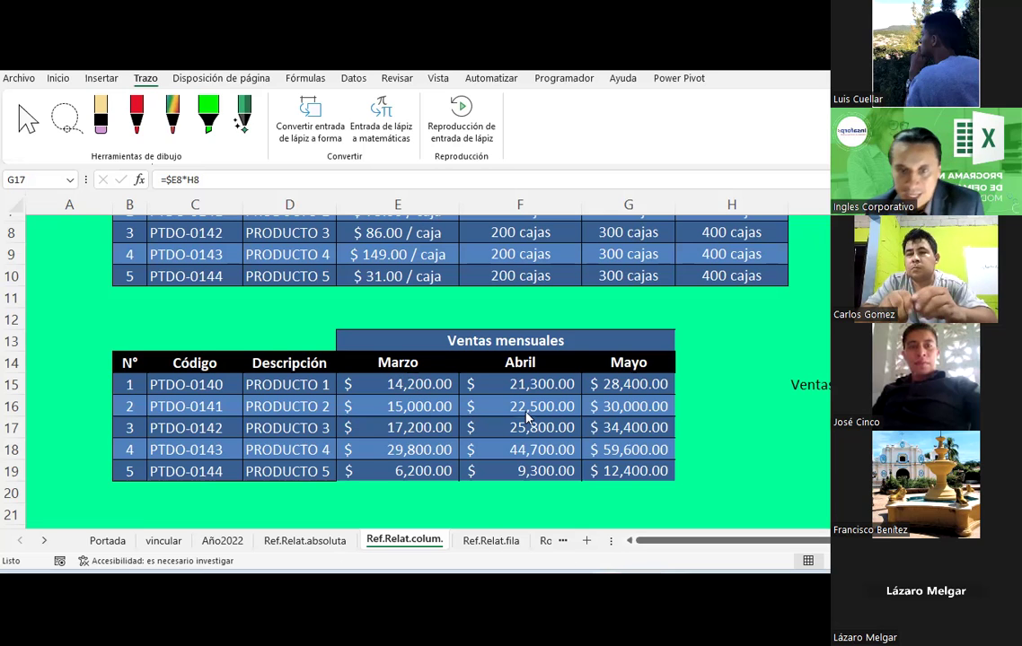
Step: Go to the Ref.Relat.fila sheet and bring its GANANCIA value and PRODUCTOS price tables into view
left_click(489, 542)
left_click(542, 541)
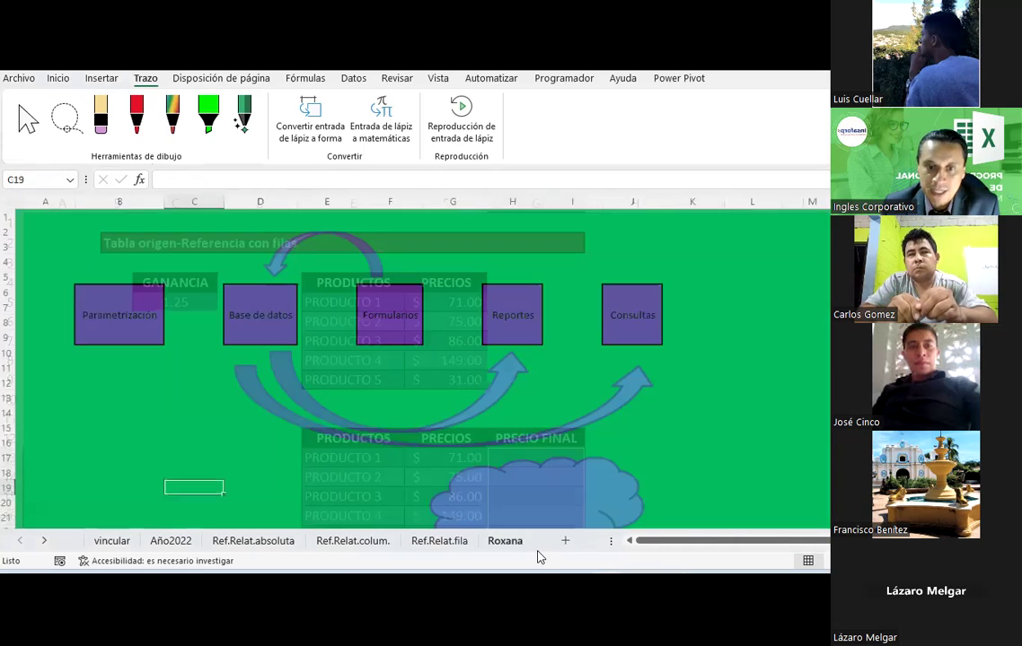
left_click(462, 542)
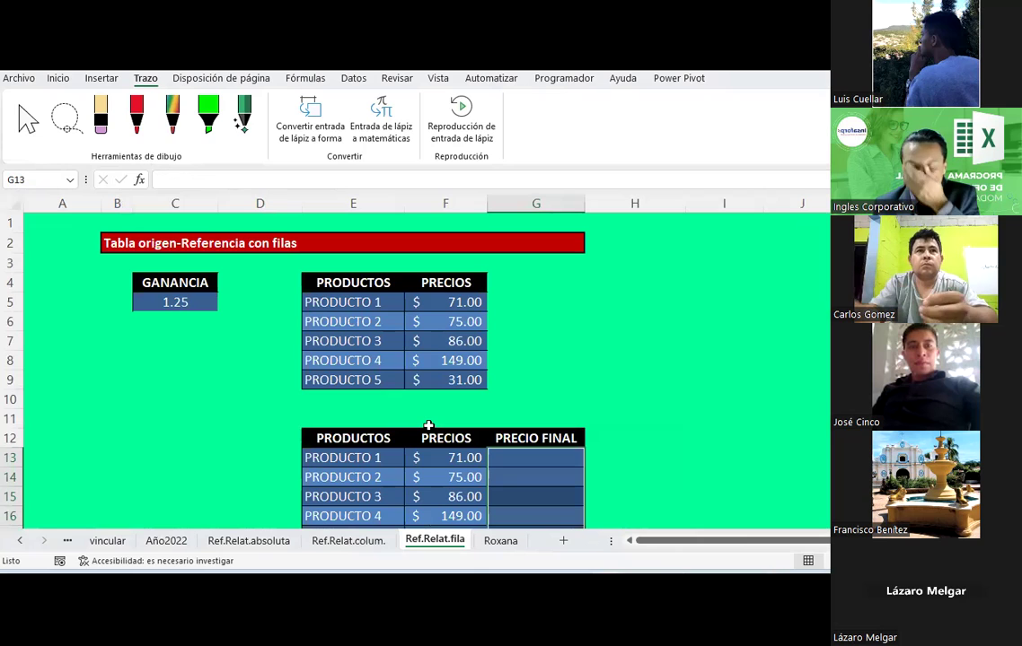
scroll(428, 426, "down", 1)
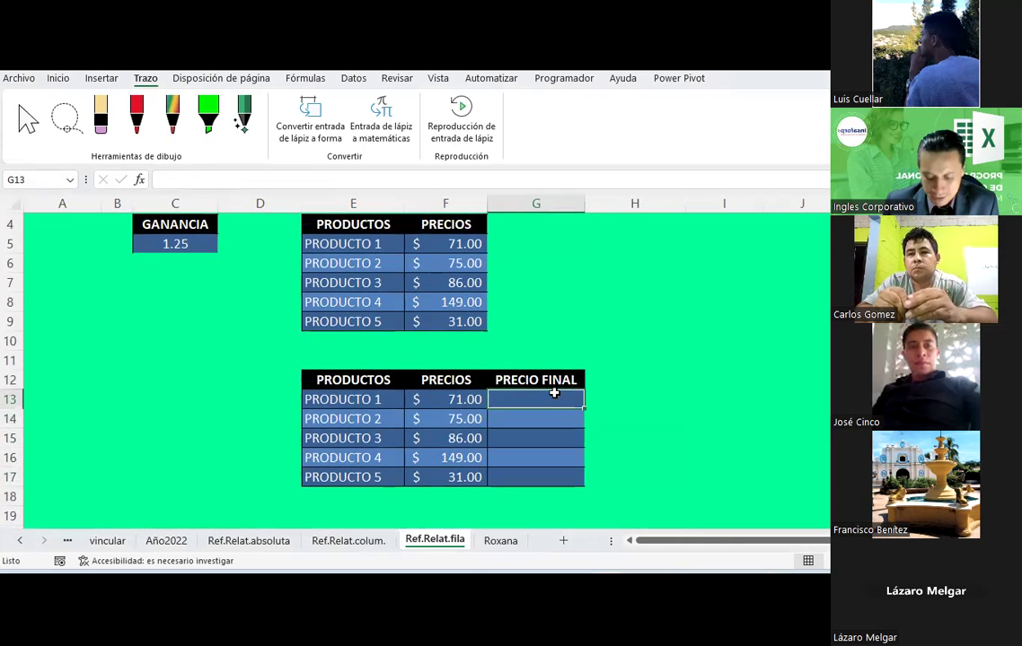
Step: Enter the formula =C5 in G13, referencing the GANANCIA value
type("=")
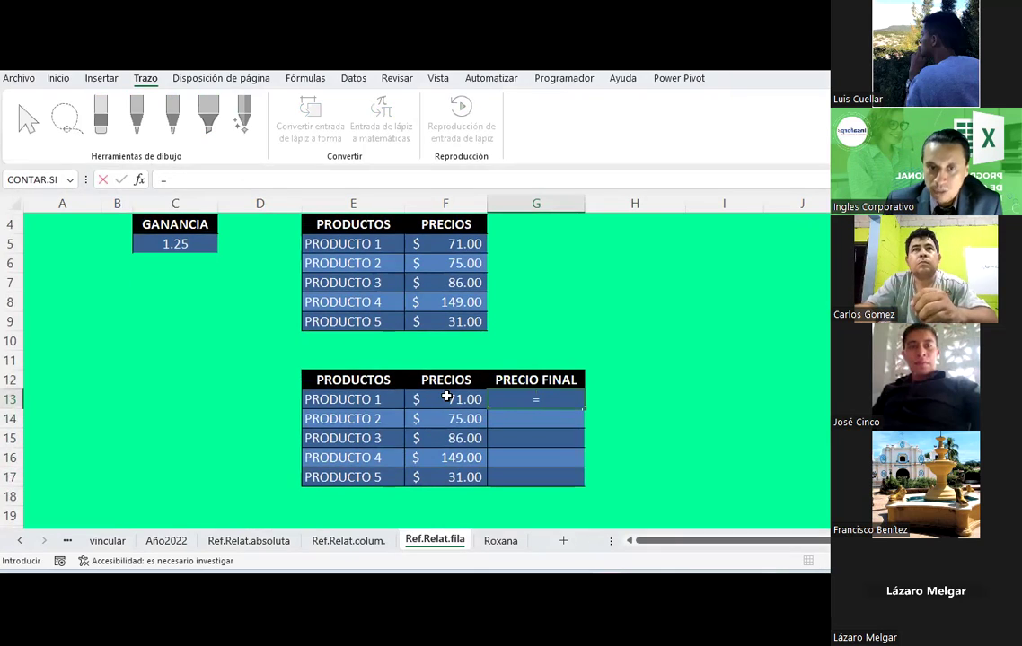
left_click(446, 396)
left_click(190, 245)
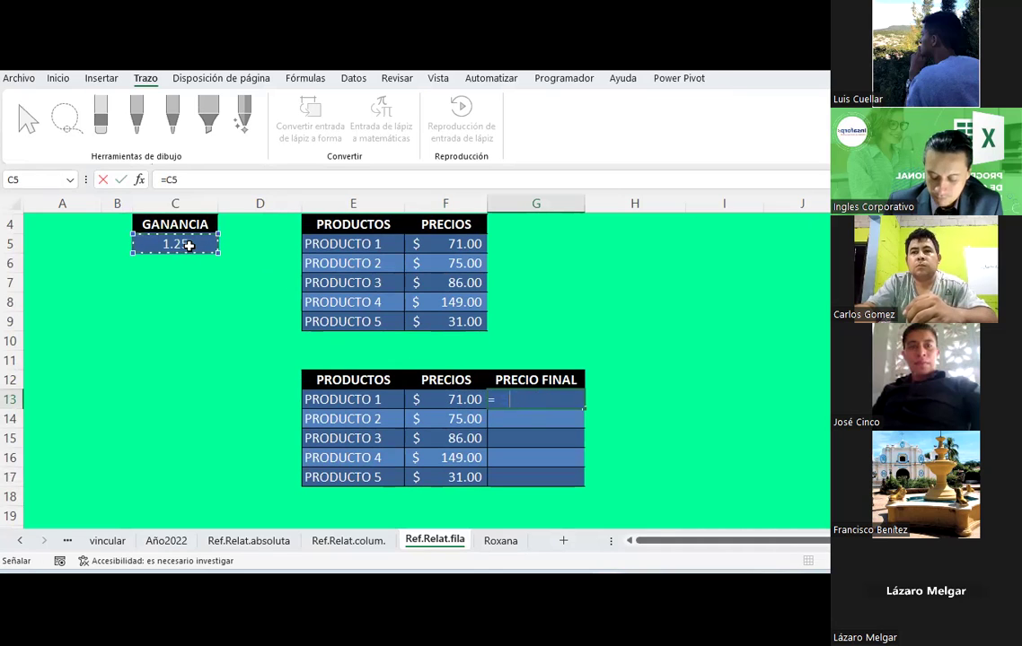
key("Return")
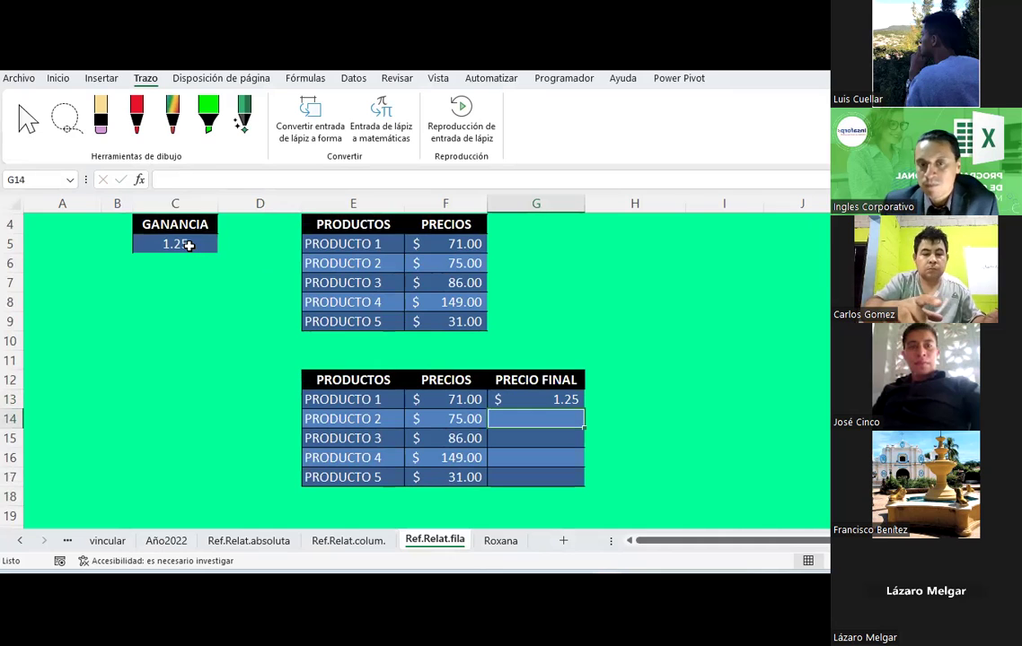
left_click(570, 395)
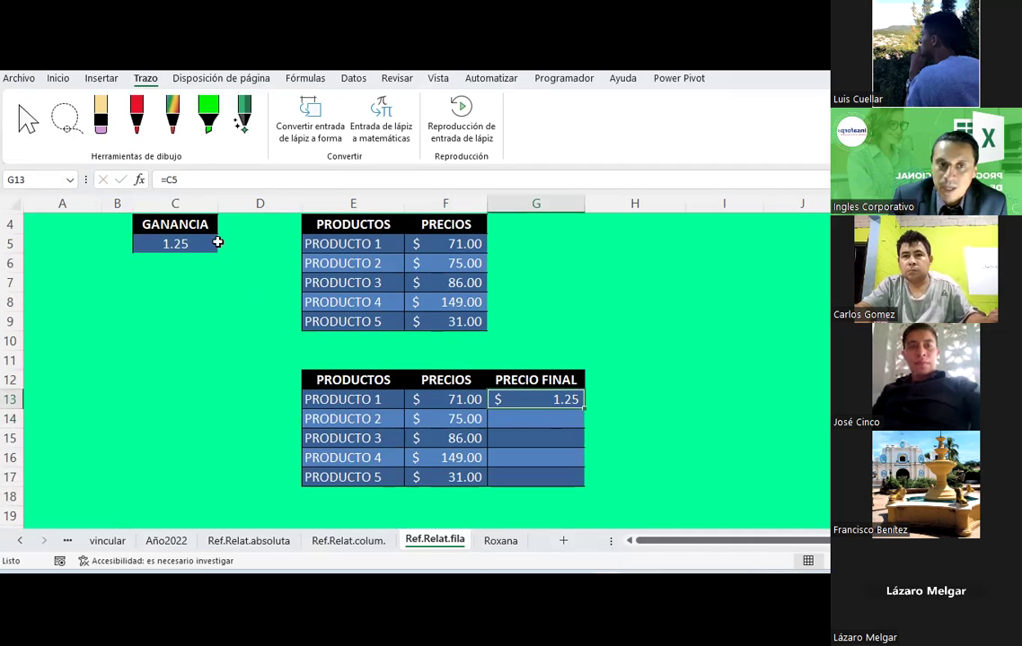
Step: Lock the row so G13 reads =C$5, then copy G13
left_click(171, 179)
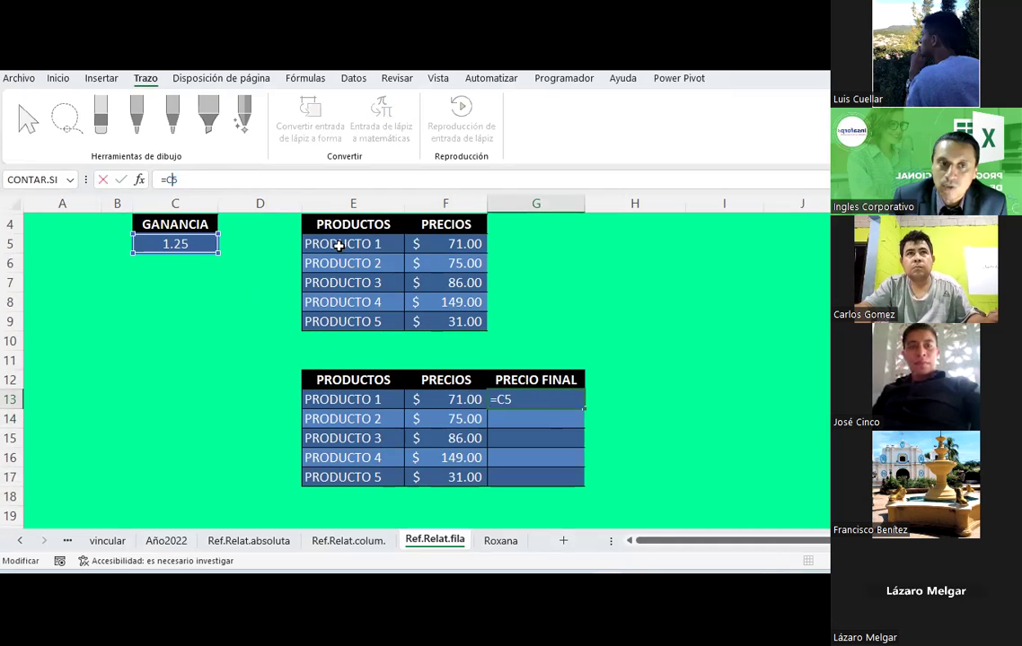
type("$")
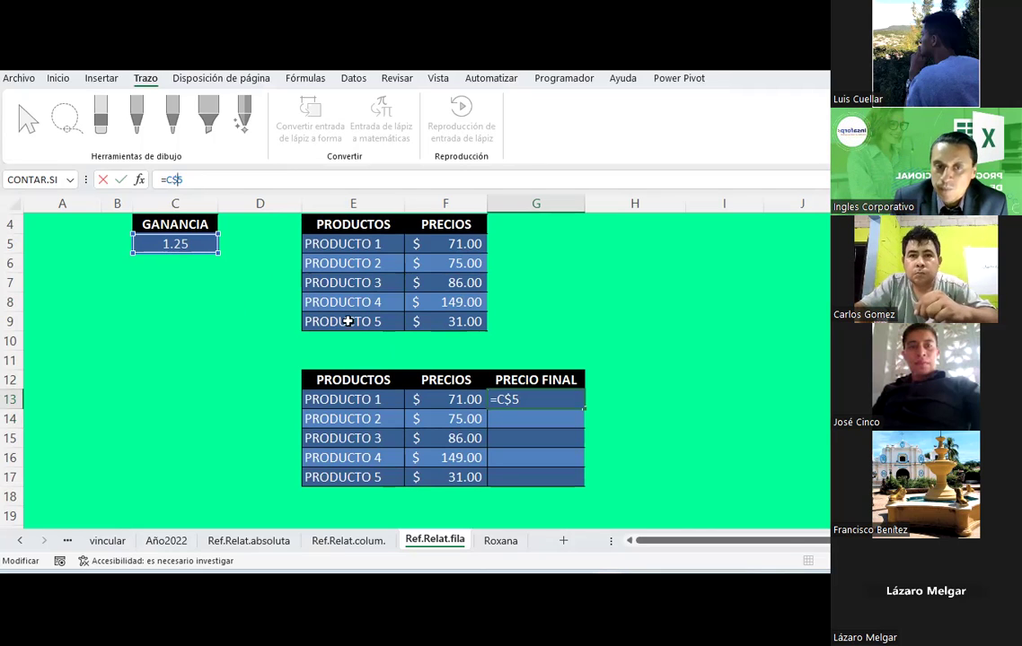
left_click_drag(165, 179, 196, 177)
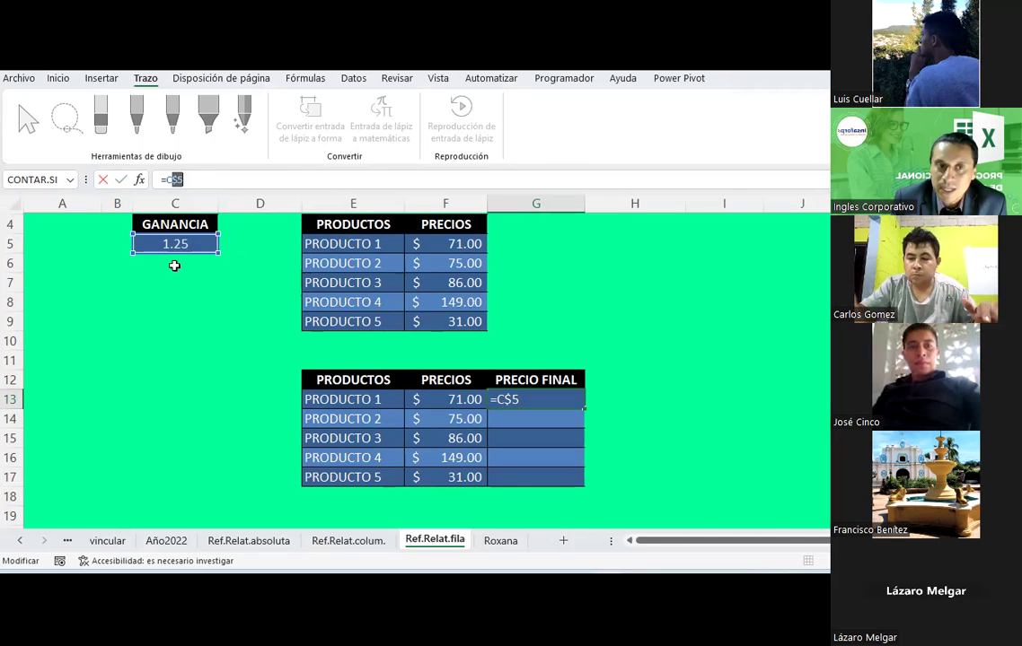
key("Return")
left_click(500, 400)
key("ctrl+c")
Step: Paste the =C$5 formula into G14:G17 and check the copy in G14
left_click_drag(507, 422, 506, 477)
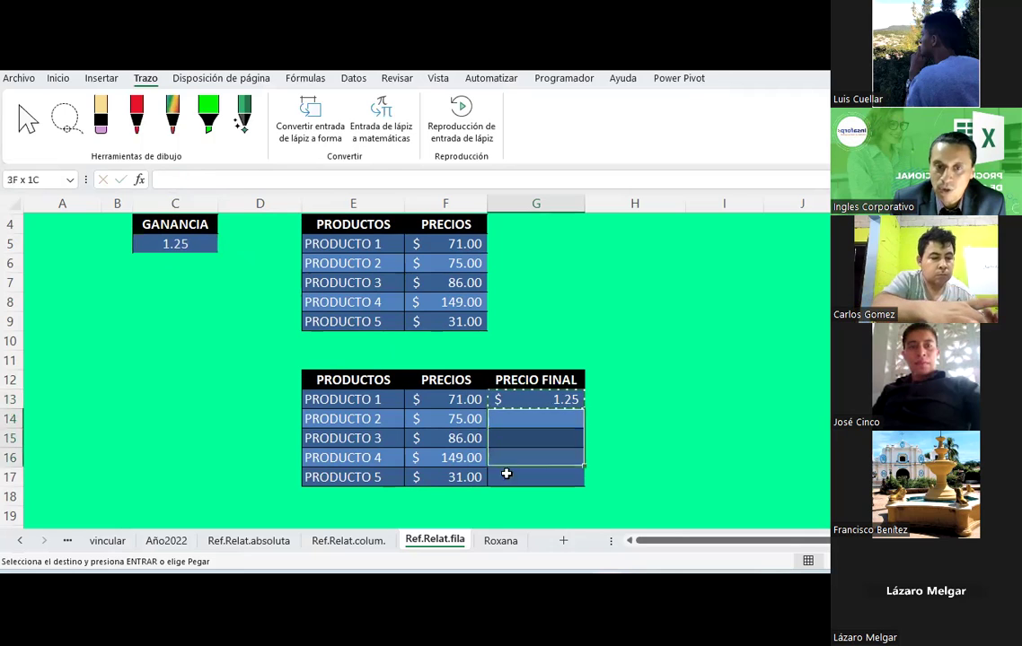
right_click(506, 478)
left_click(591, 201)
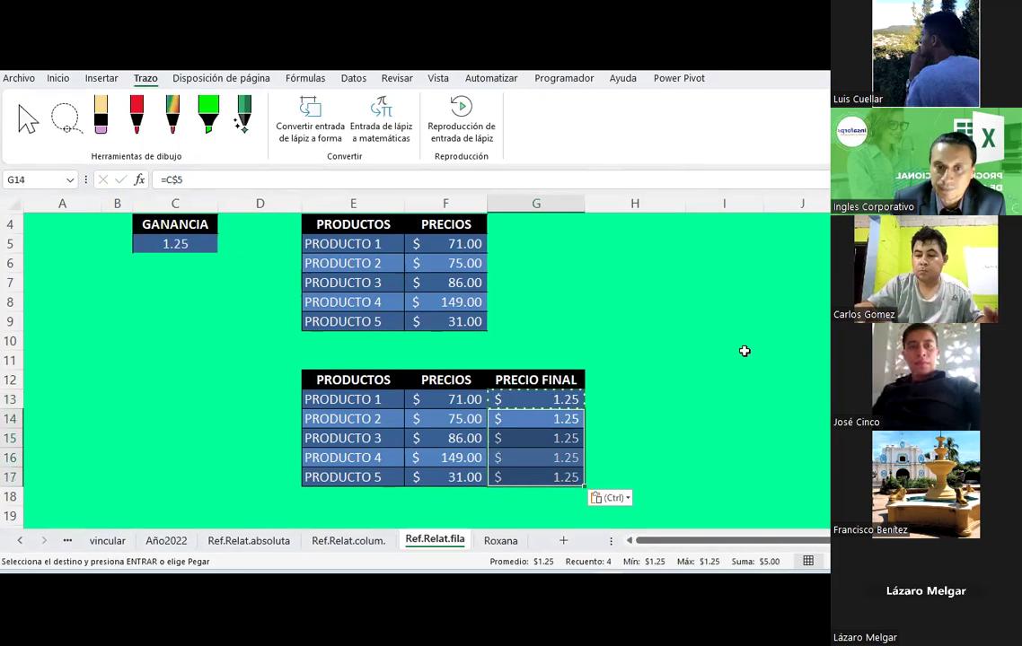
left_click(743, 353)
key("Escape")
left_click(567, 418)
left_click(561, 400)
Step: Change G13 to =C$5*F13 and copy it
left_click(211, 179)
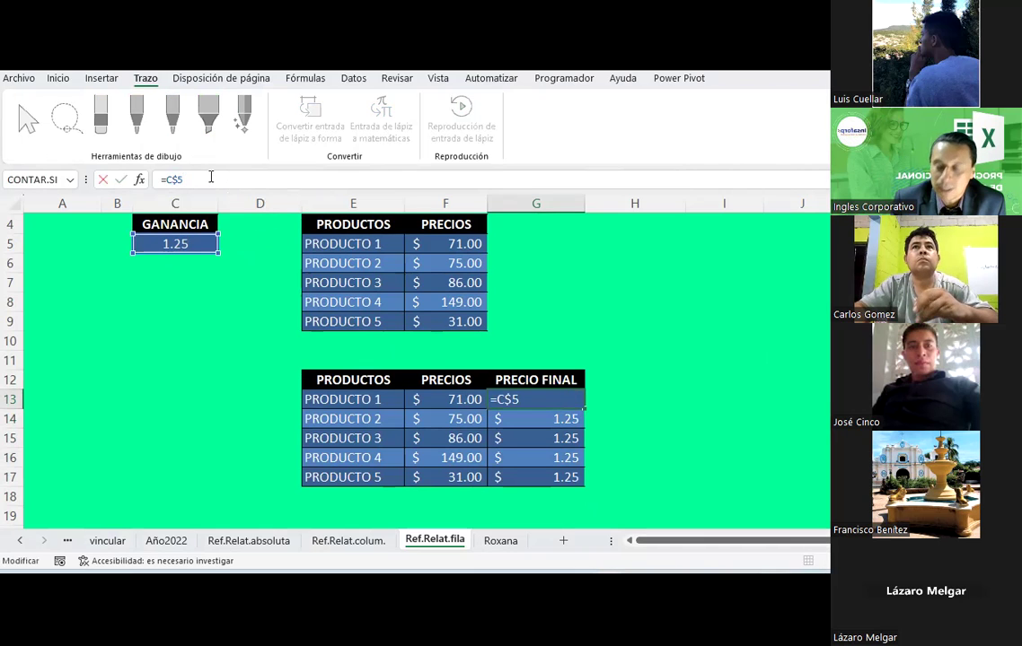
type("*")
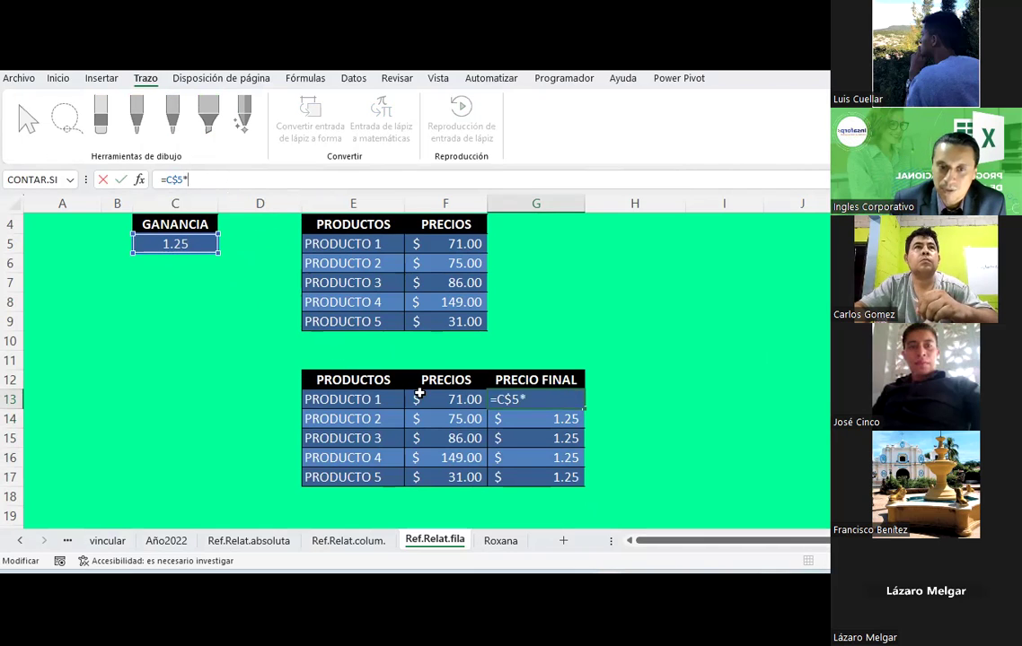
left_click(419, 398)
key("Return")
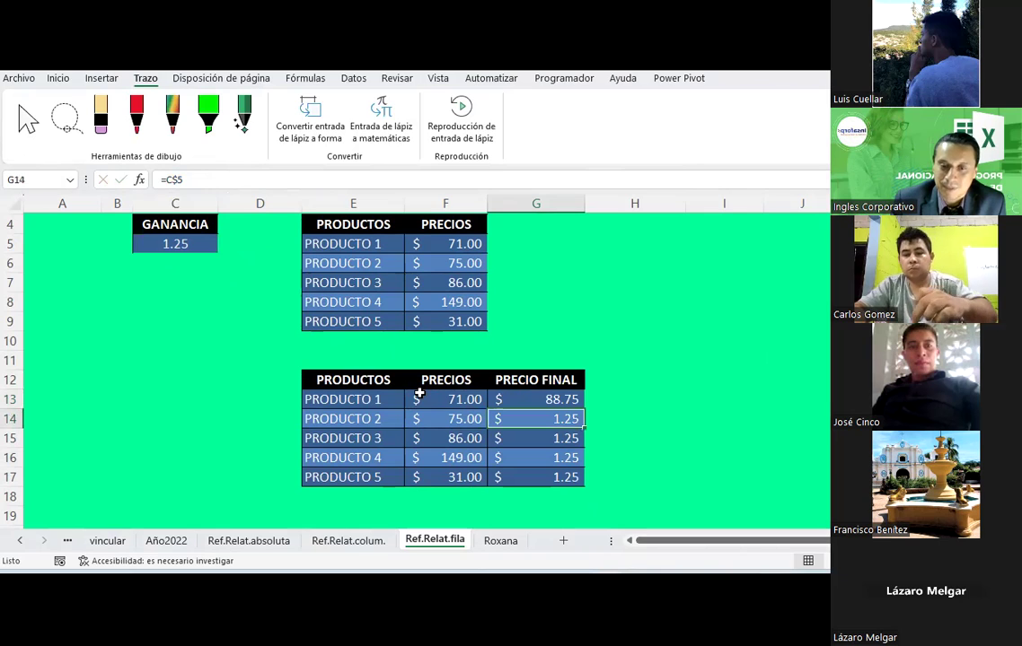
left_click(510, 395)
key("ctrl+c")
Step: Paste the =C$5*F13 formula into G14:G17, dismissing the clipboard warning
left_click_drag(515, 421, 522, 475)
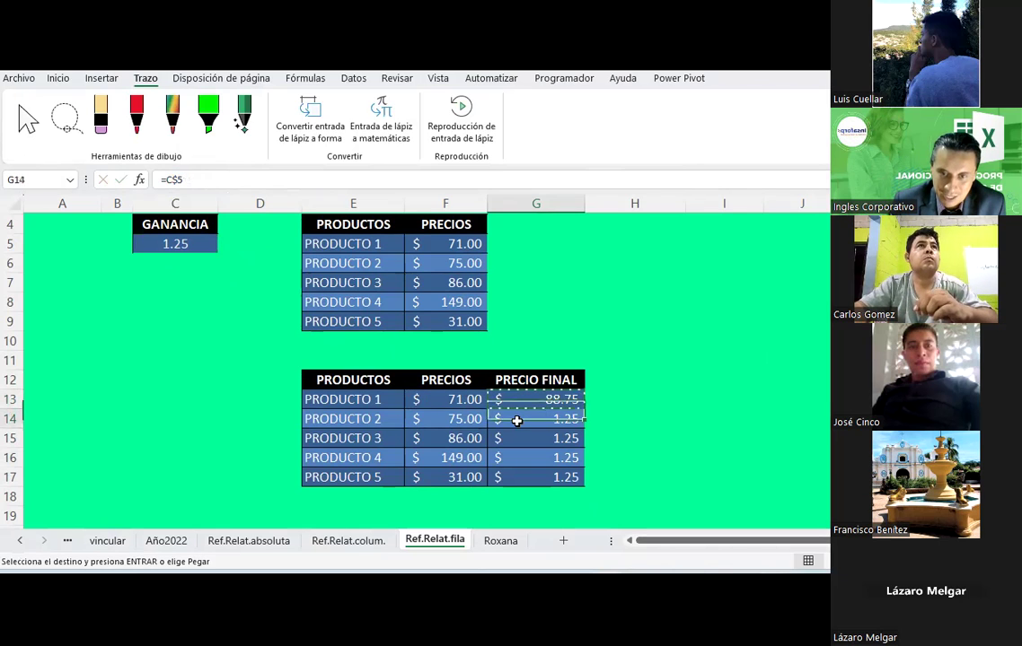
right_click(524, 474)
left_click(606, 202)
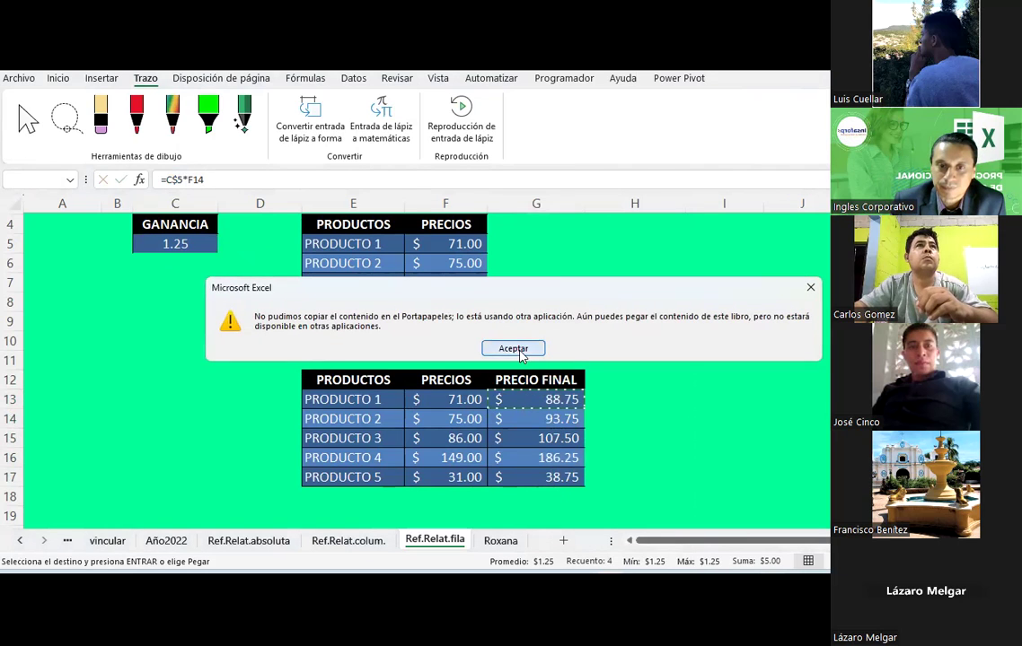
left_click(507, 348)
left_click(552, 404)
left_click(543, 419)
double_click(543, 418)
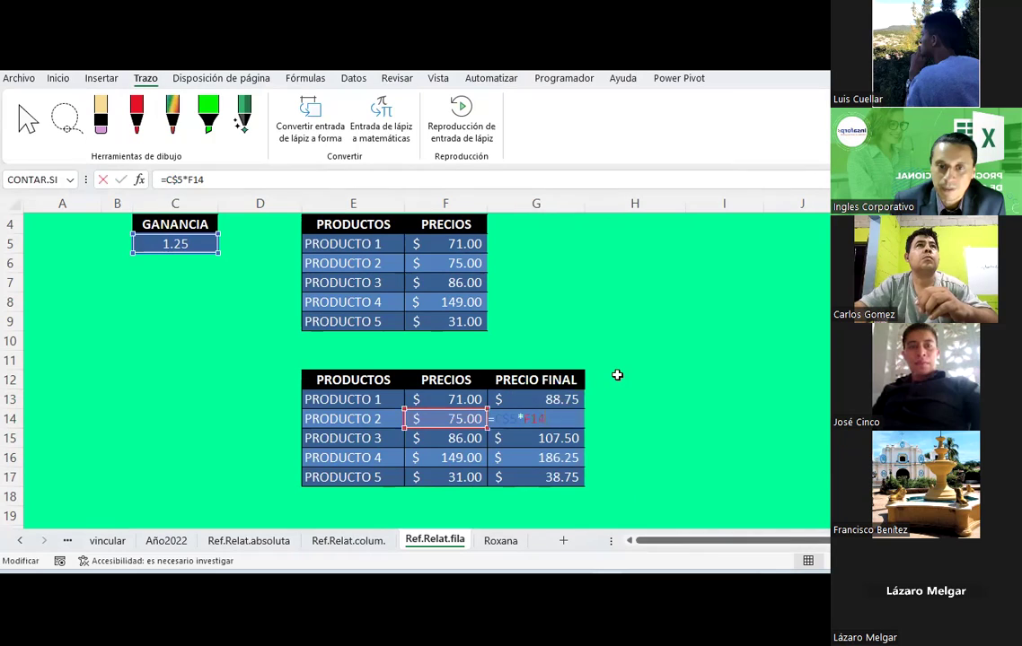
left_click(550, 397)
Step: Verify the PRECIO FINAL formulas in G13 through G17 reference C$5 and each row's price
left_click(549, 418)
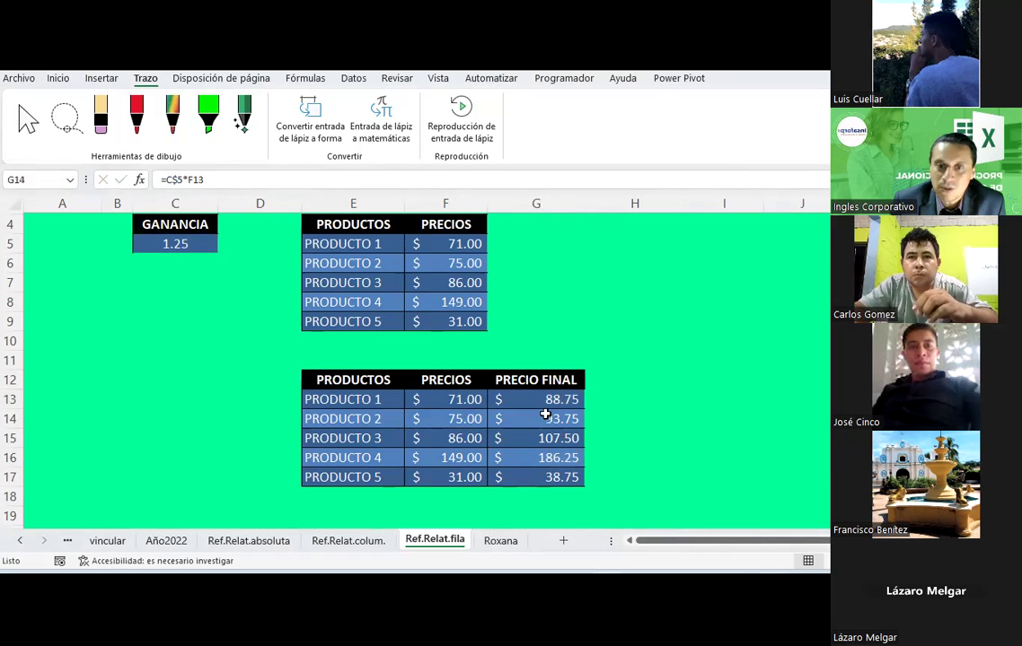
left_click(539, 438)
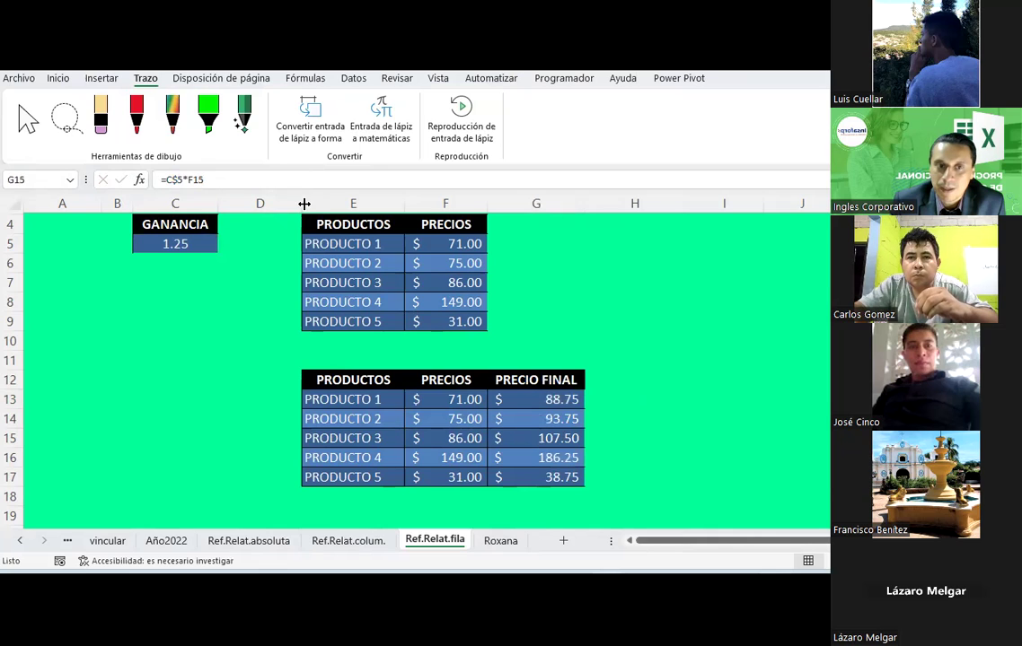
left_click(529, 461)
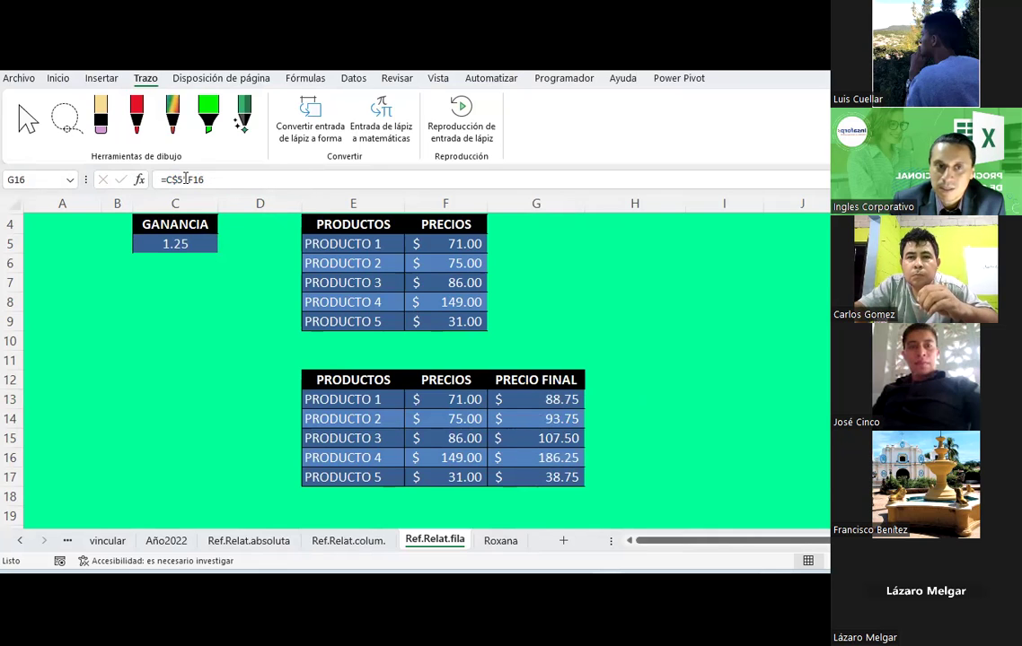
left_click(530, 474)
left_click(561, 398)
left_click(559, 418)
left_click(556, 436)
left_click(552, 452)
left_click(571, 395)
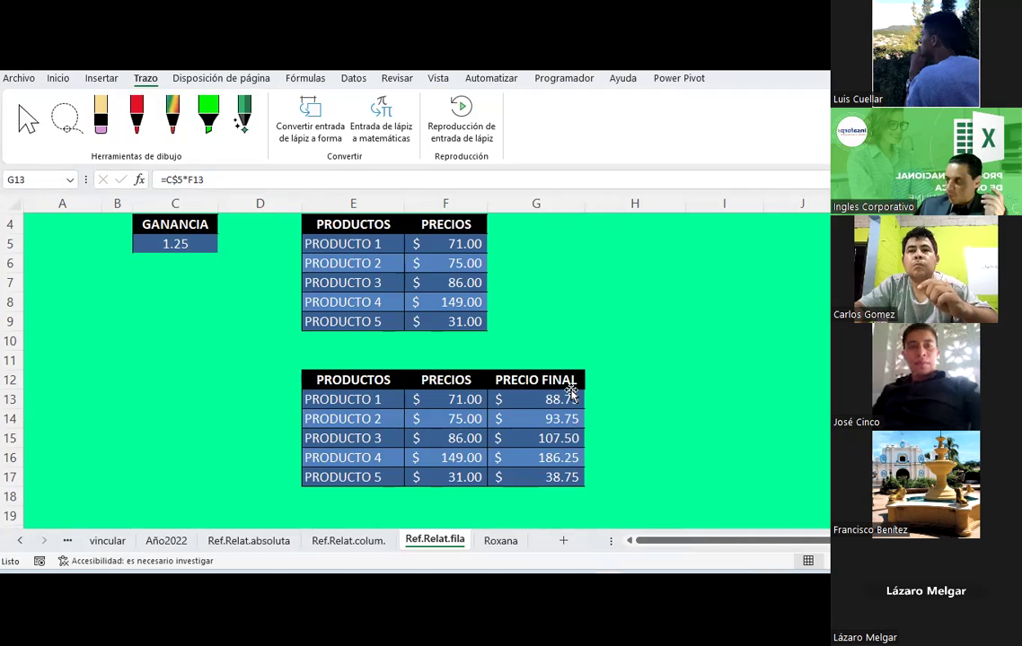